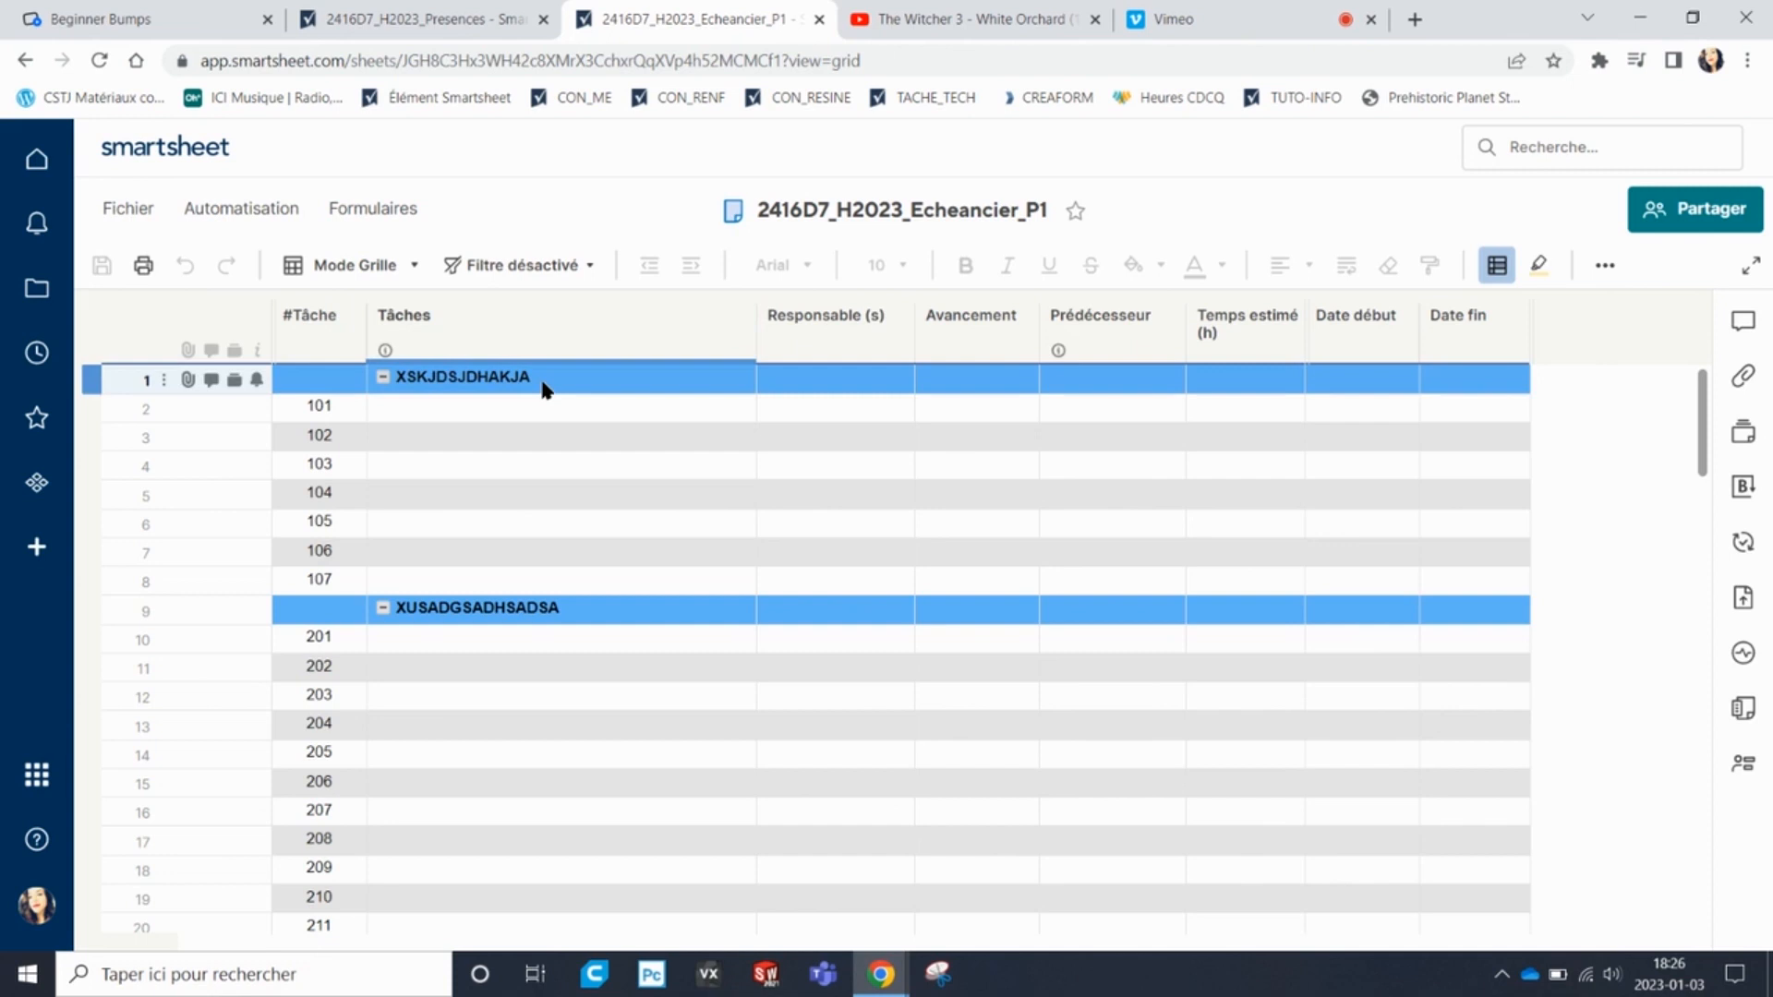
Rename the first section heading in the Tâches column as "Préparation au projet".
{"action": "left_click", "coordinate": [543, 384]}
{"action": "left_click", "coordinate": [349, 358]}
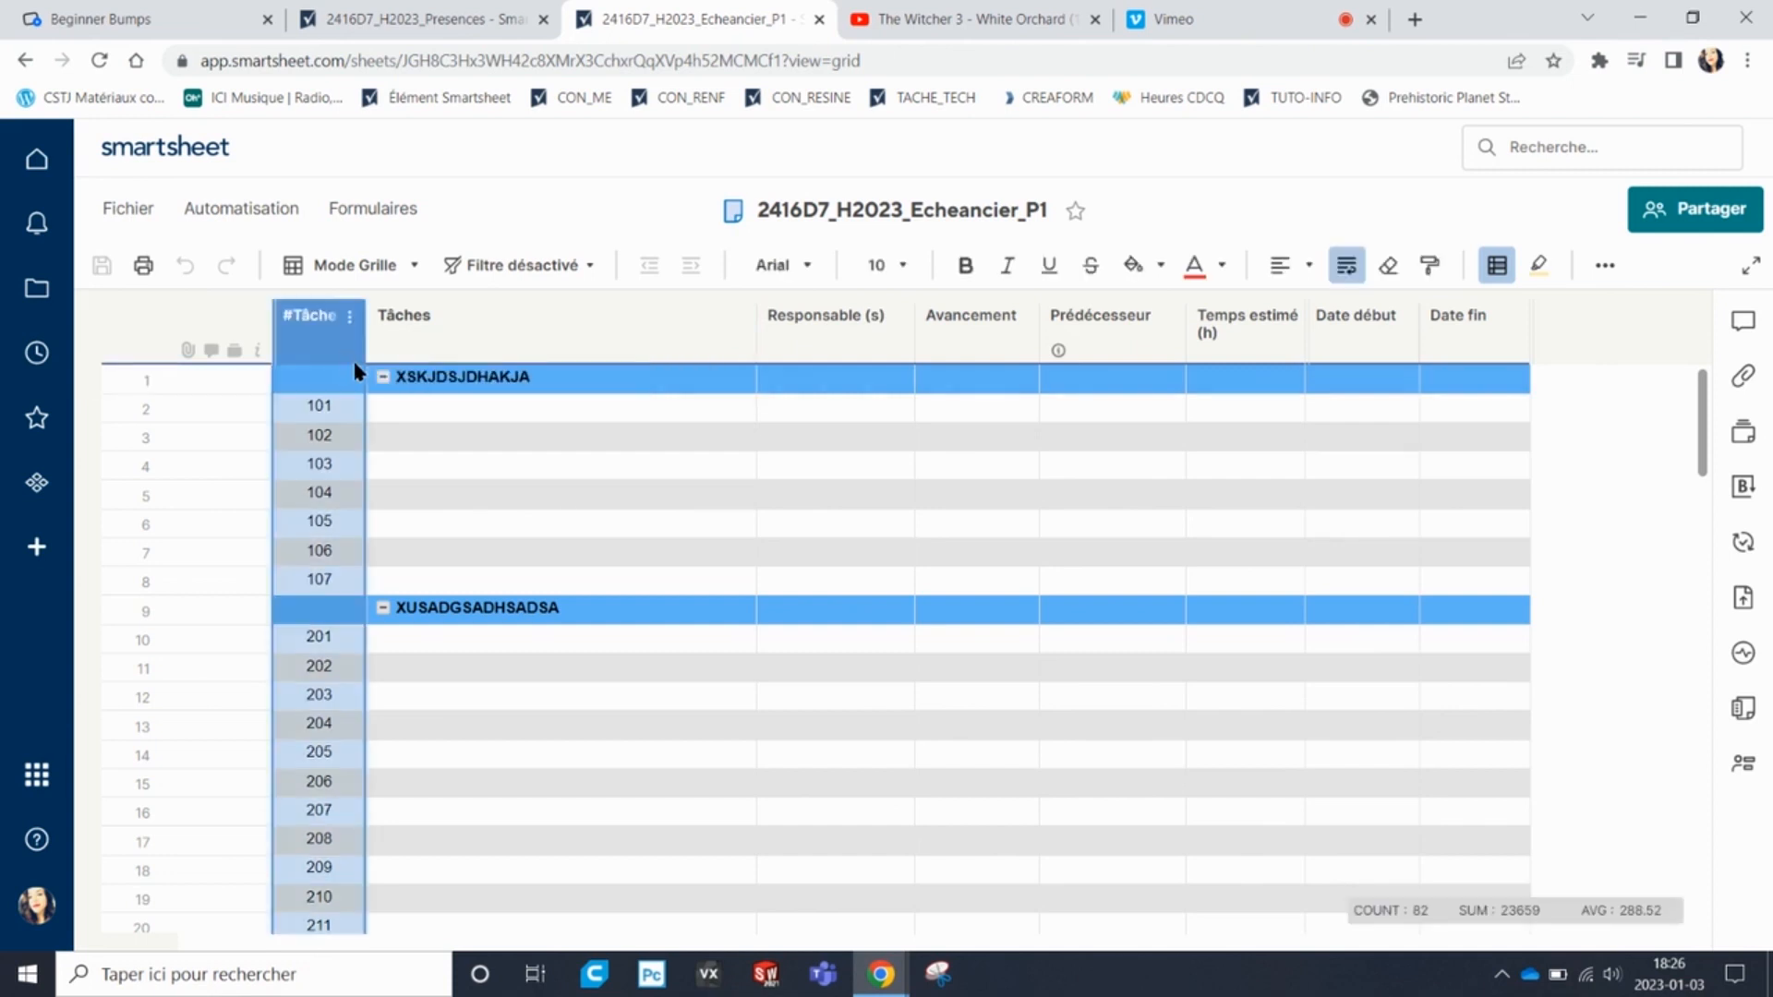
{"action": "left_click", "coordinate": [543, 376]}
{"action": "left_click_drag", "start_coordinate": [514, 376], "coordinate": [336, 360]}
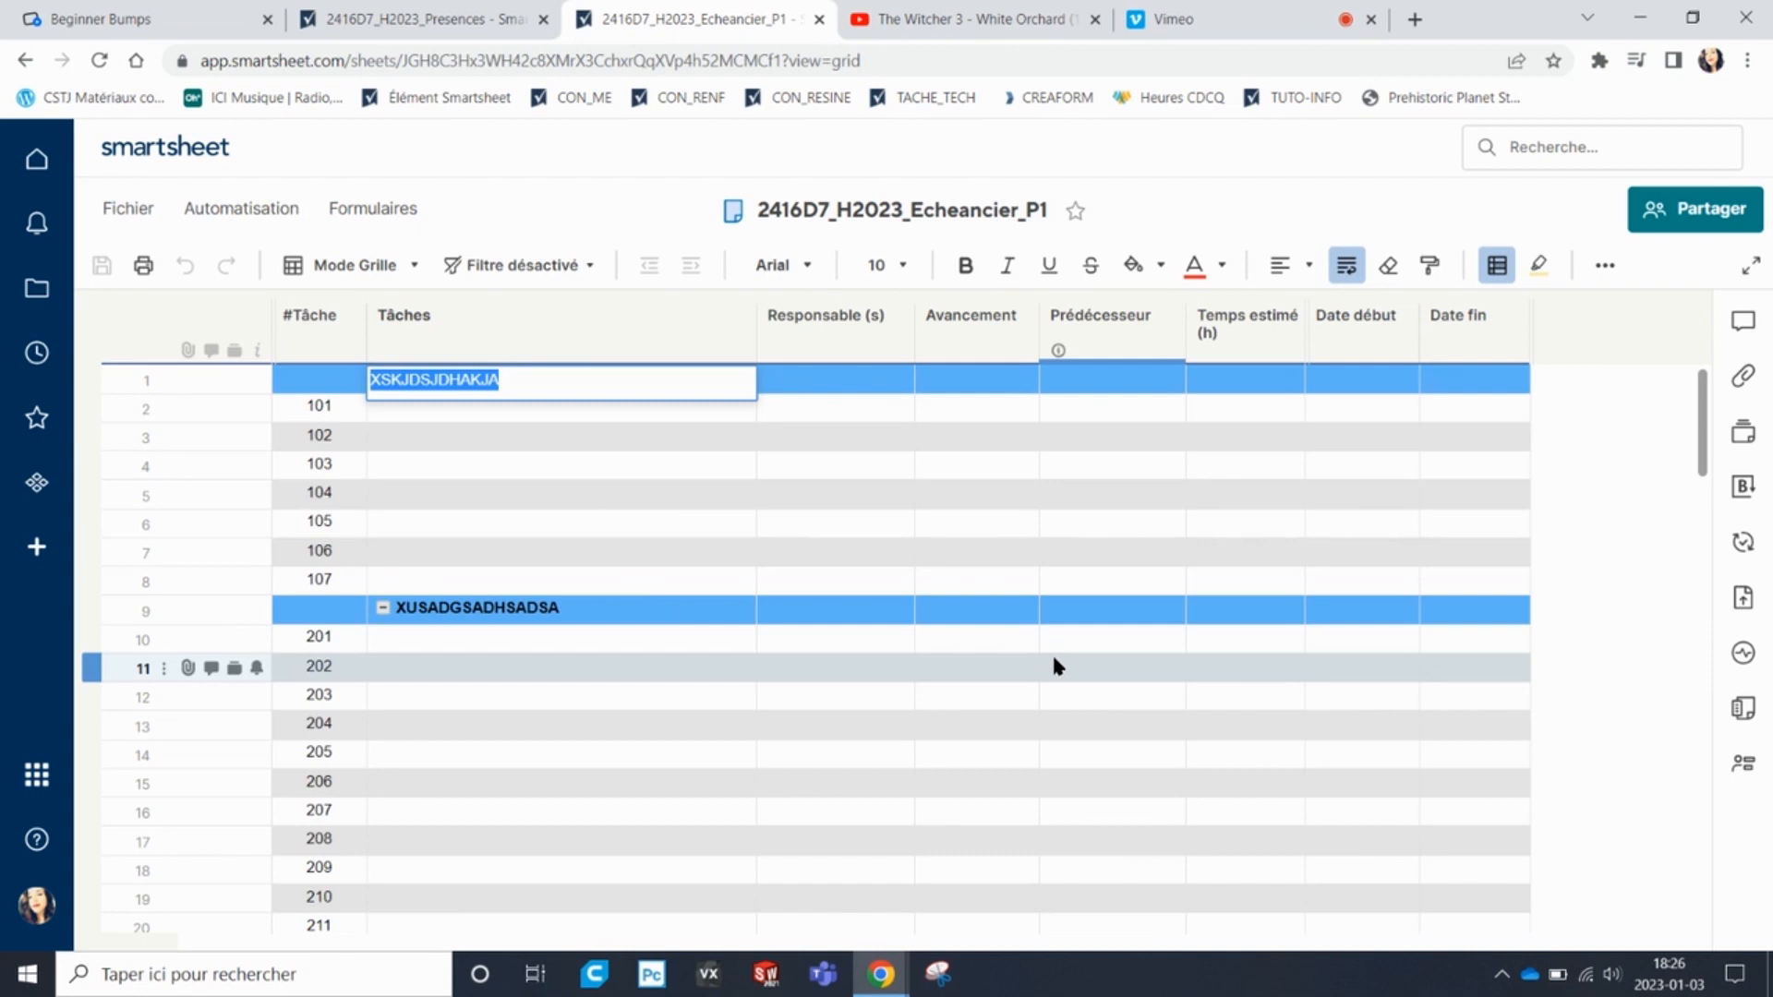
{"action": "type", "text": "Pr"}
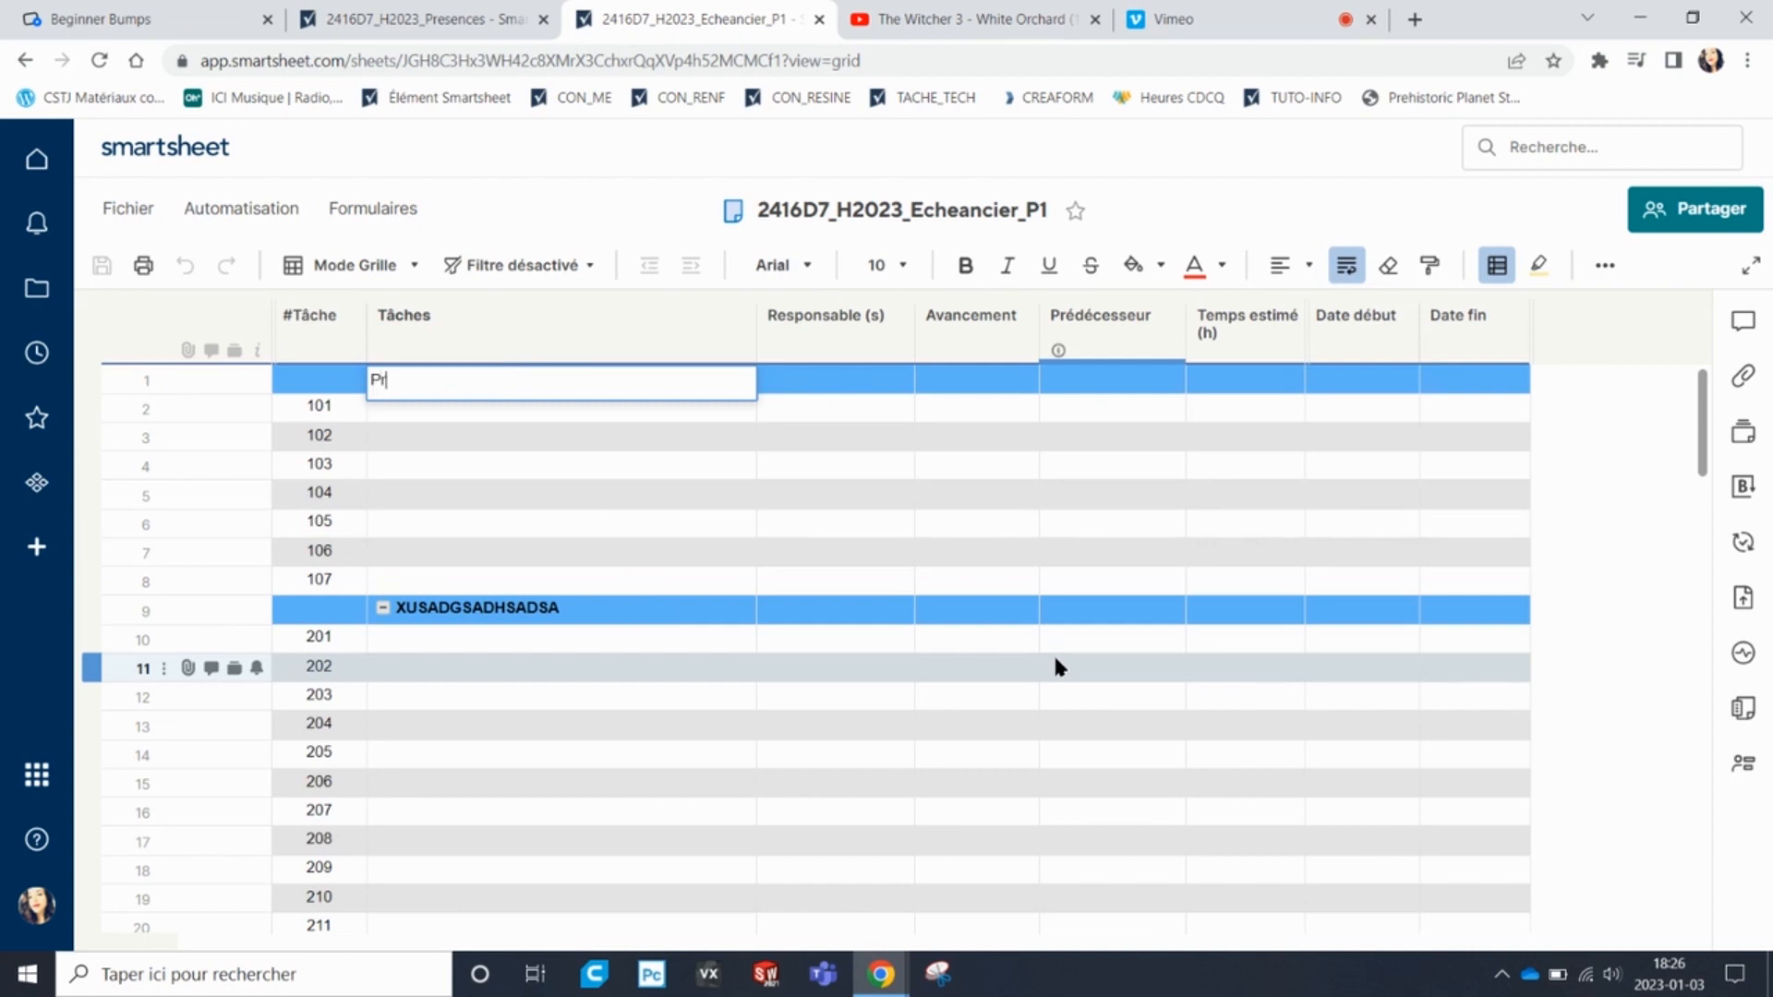
{"action": "type", "text": "éparation au projet"}
{"action": "key", "text": "Return"}
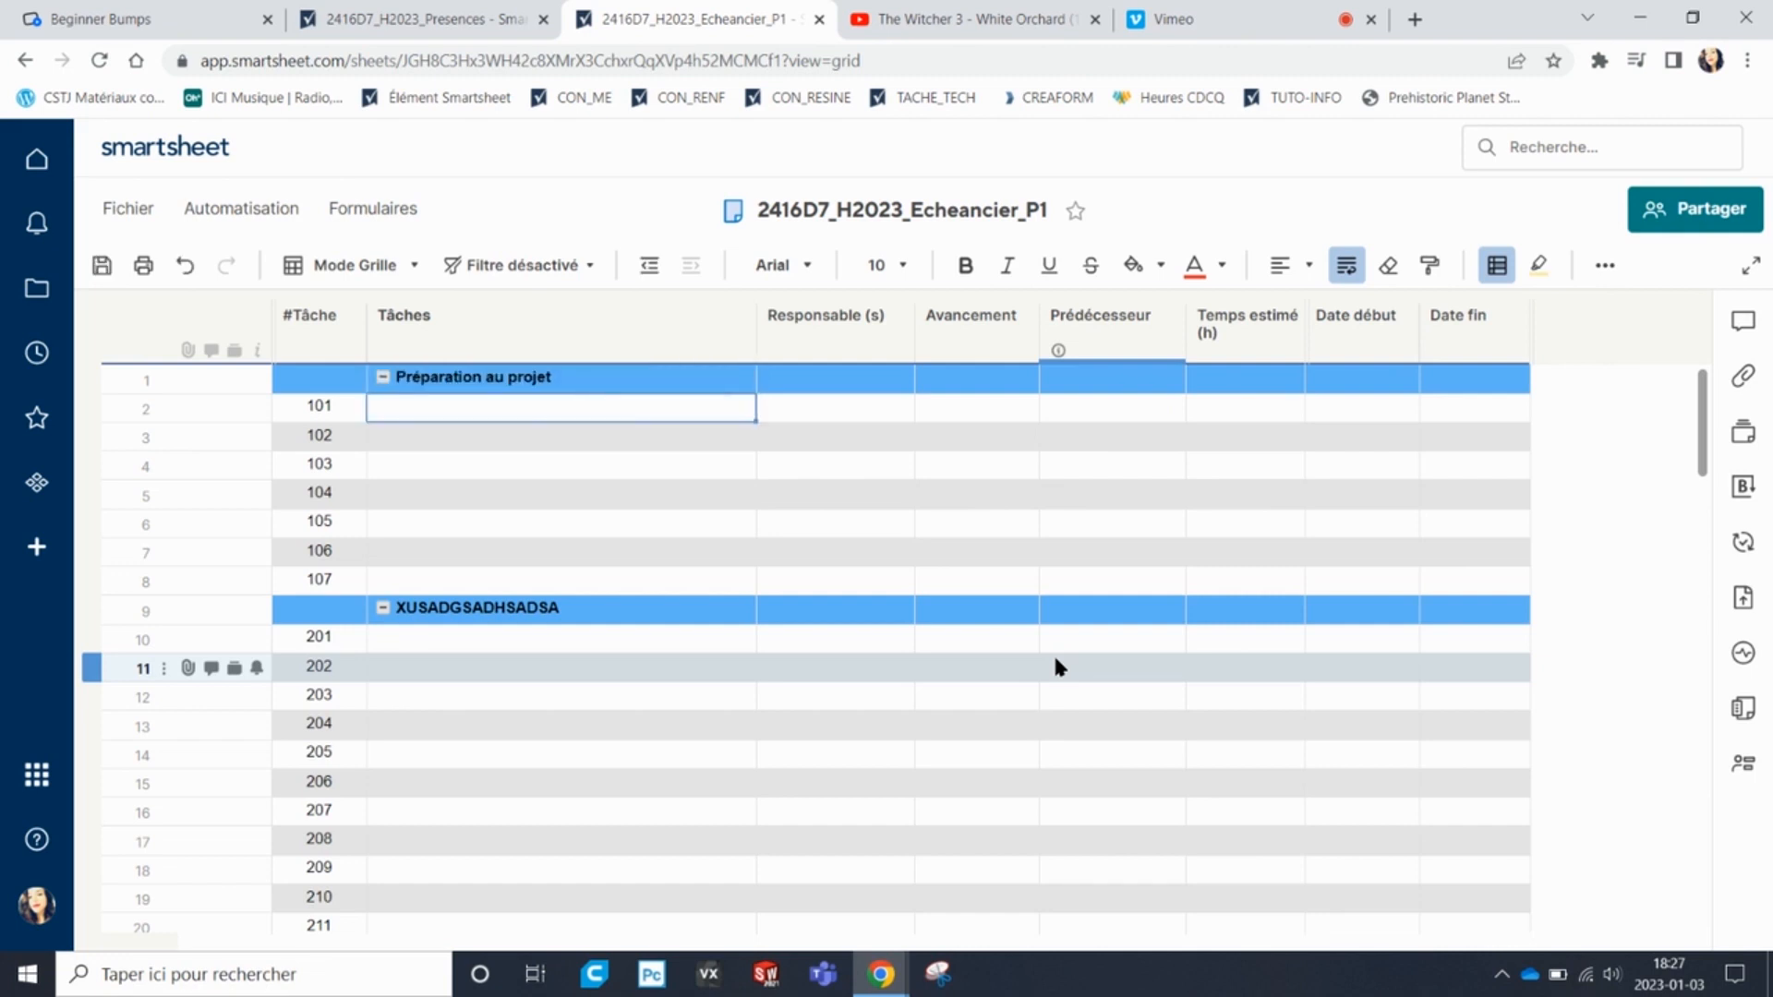
Enter "Faire les correctifs du cahier des charges" as the description of task 101.
{"action": "type", "text": "Faire les cor"}
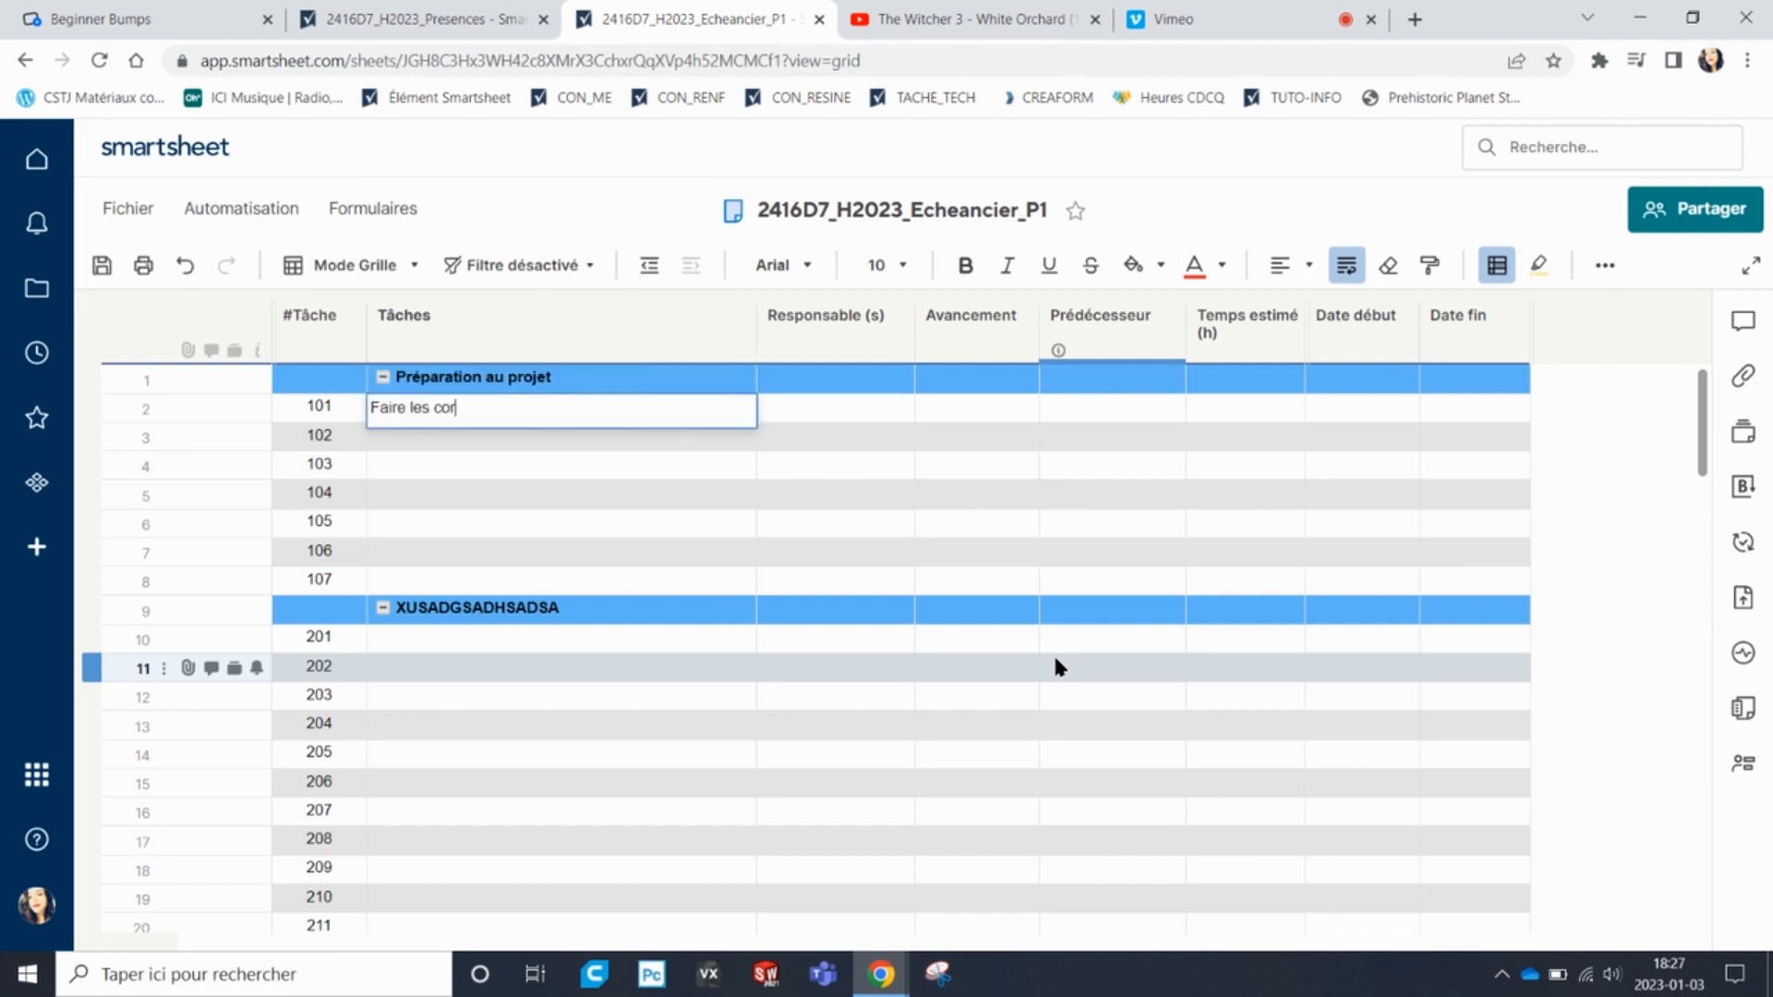
{"action": "type", "text": "rectifs du cahier des charges"}
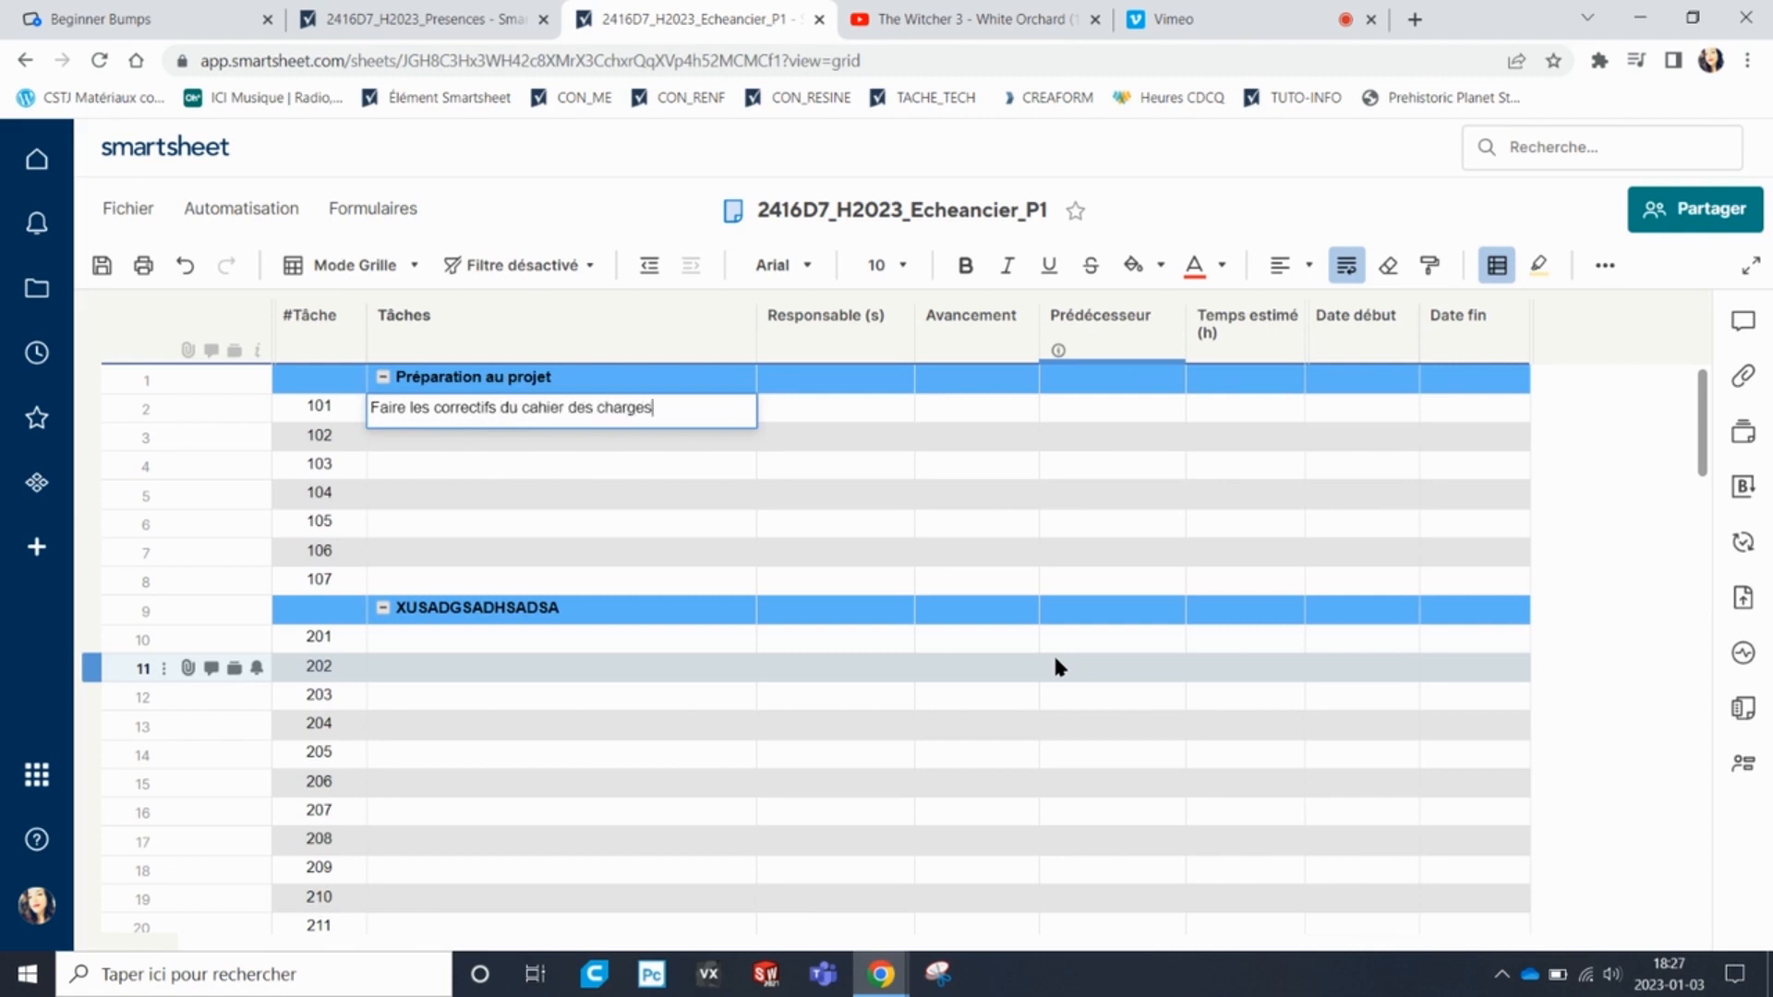
{"action": "key", "text": "Return"}
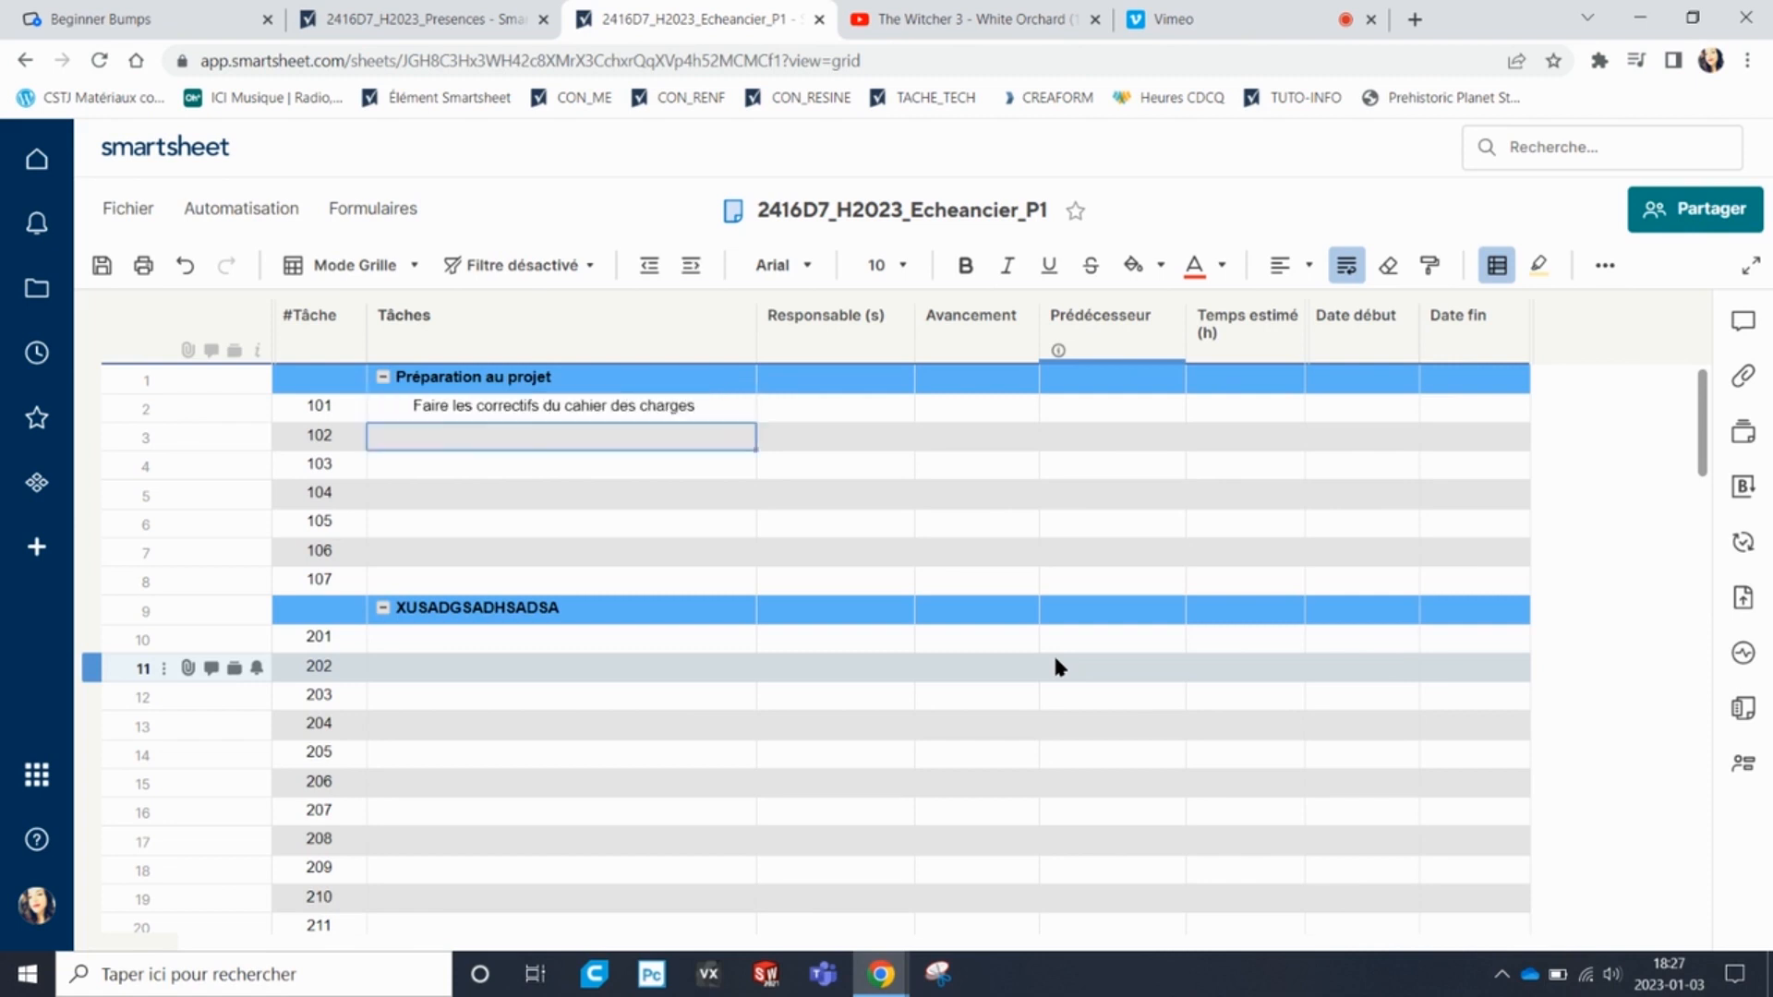
Describe task 102 as "Faire la liste des tâches" and task 103 as "Faire l'échéancier".
{"action": "type", "text": "Faire a liste"}
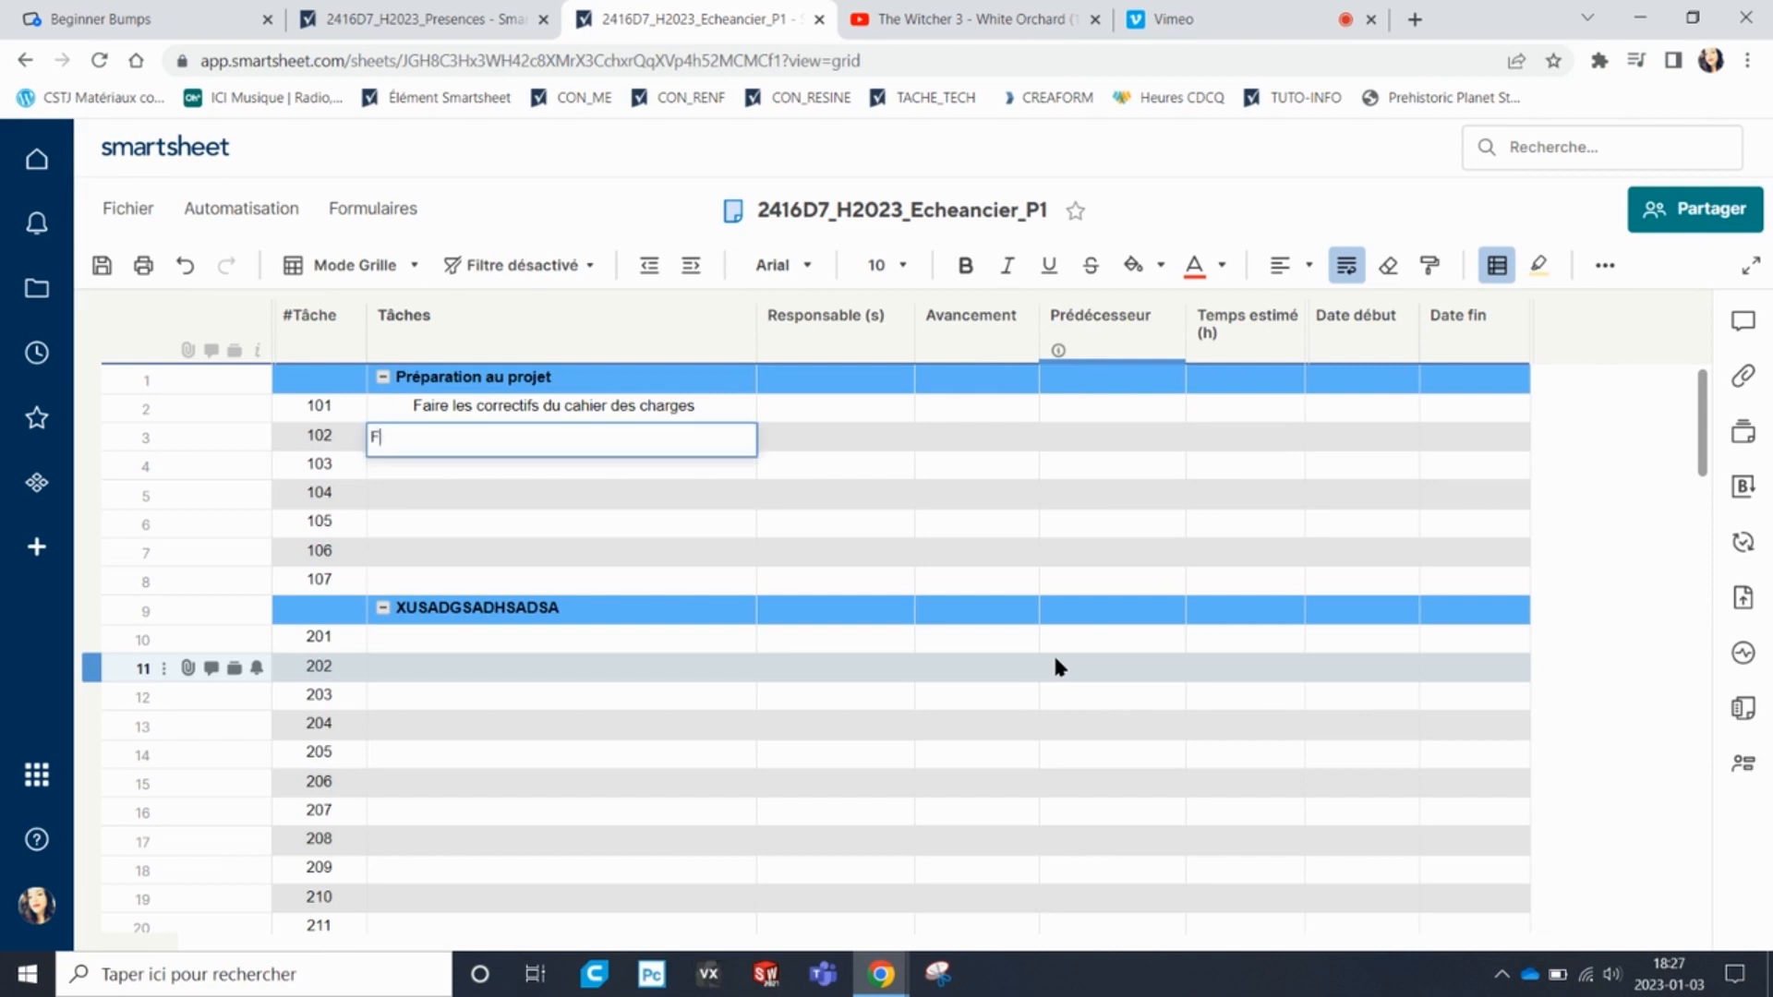
{"action": "key", "text": "BackSpace"}
{"action": "key", "text": "BackSpace"}
{"action": "key", "text": "BackSpace"}
{"action": "key", "text": "BackSpace"}
{"action": "key", "text": "BackSpace"}
{"action": "key", "text": "BackSpace"}
{"action": "key", "text": "BackSpace"}
{"action": "type", "text": "la liste des tâches"}
{"action": "key", "text": "Return"}
{"action": "type", "text": "Faire l'échéancier"}
{"action": "key", "text": "Return"}
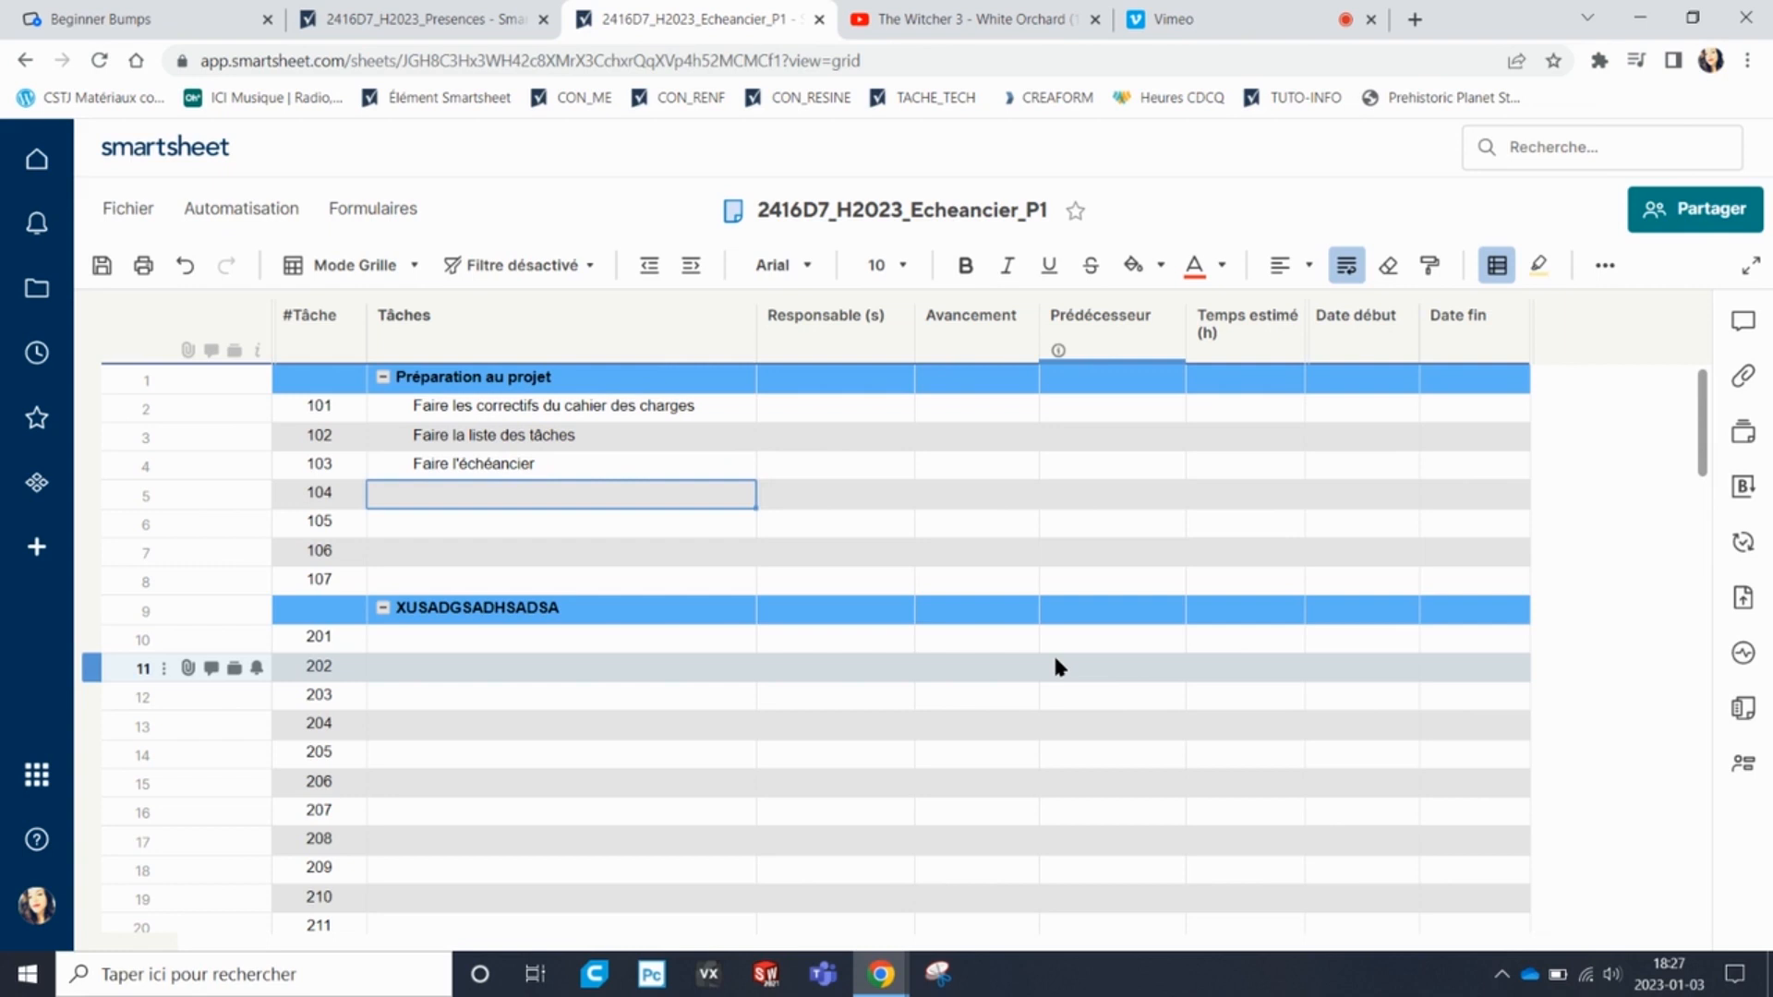
Describe task 104 as "Faire le CAD de la pièce" and task 105 as "Faire le CAD du moule".
{"action": "type", "text": "Faire a"}
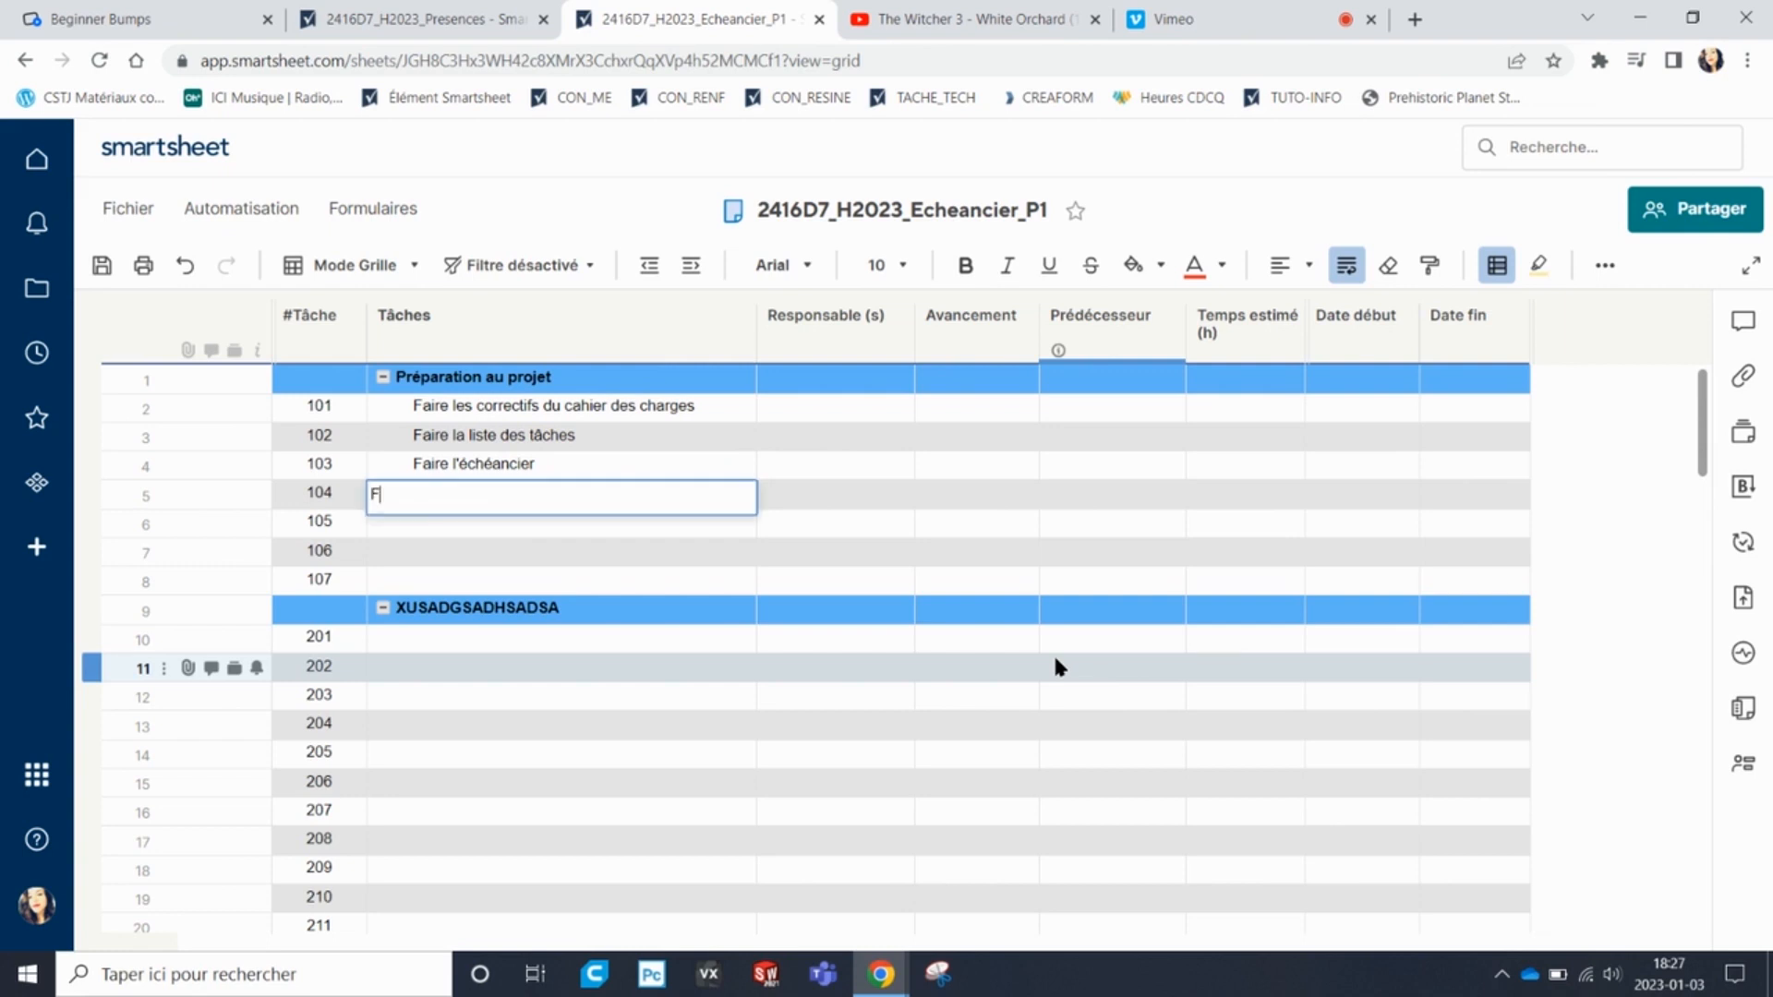
{"action": "key", "text": "BackSpace"}
{"action": "type", "text": "le CAD de la pièce"}
{"action": "key", "text": "Return"}
{"action": "type", "text": "Faire le CAD du moule"}
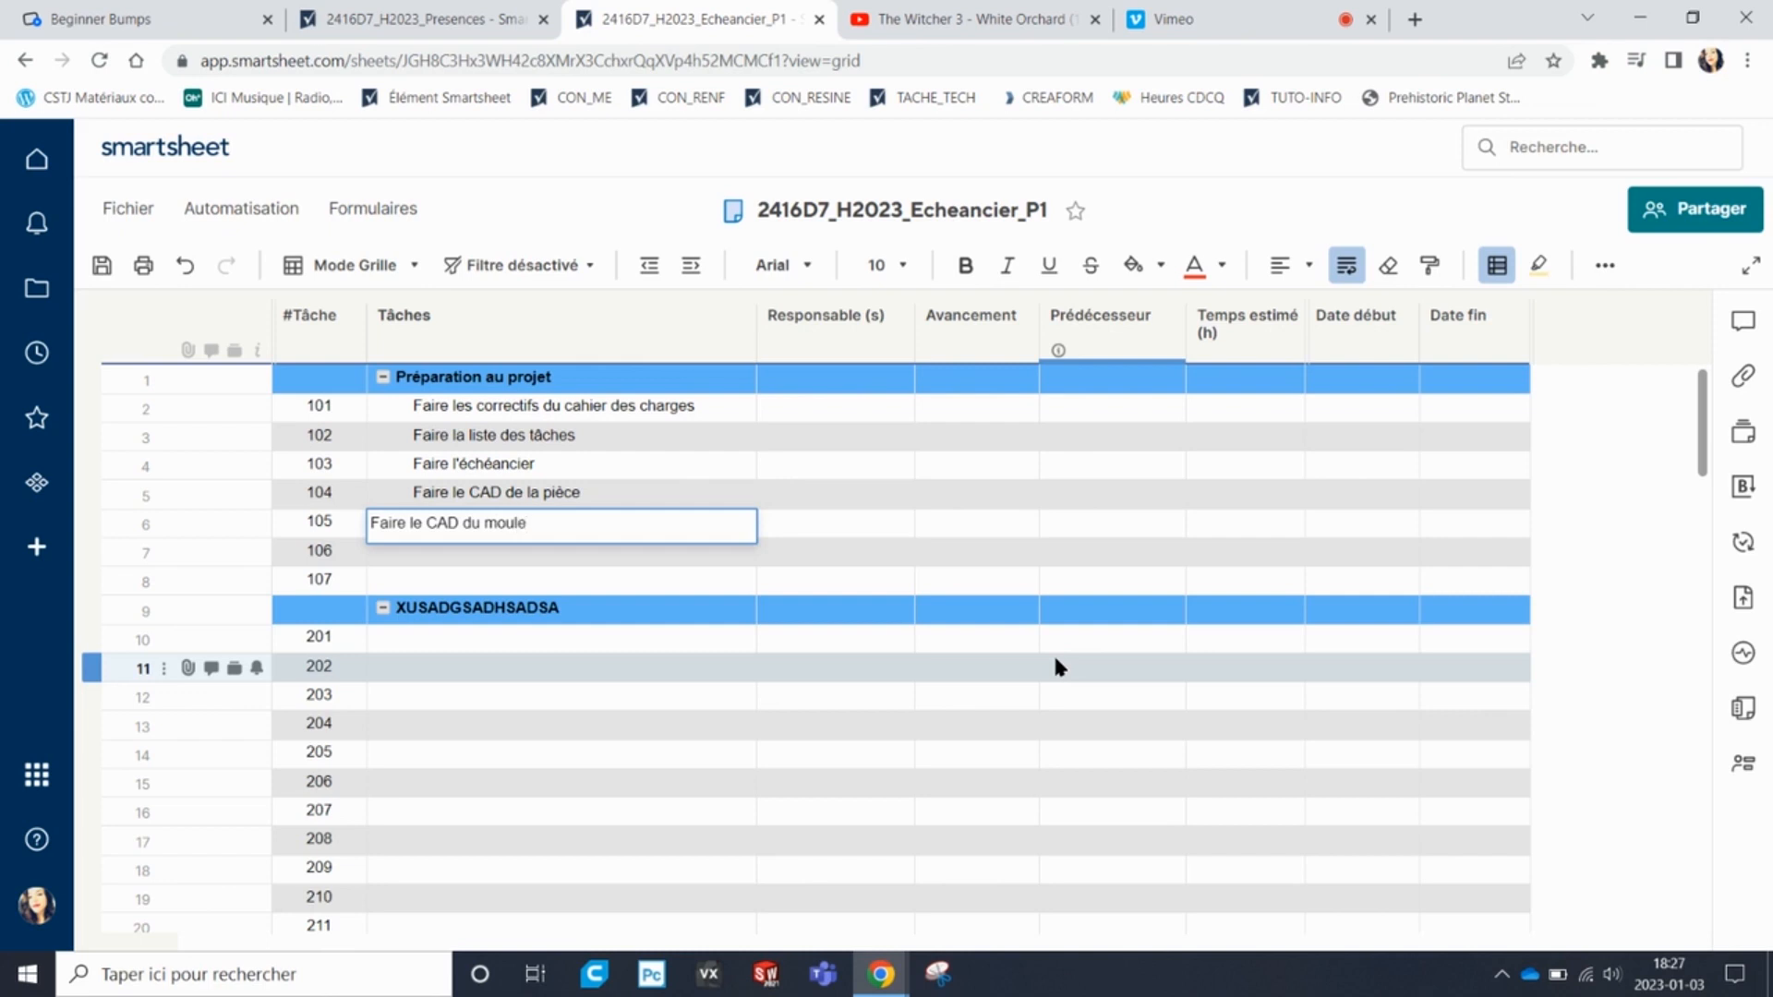
{"action": "key", "text": "Return"}
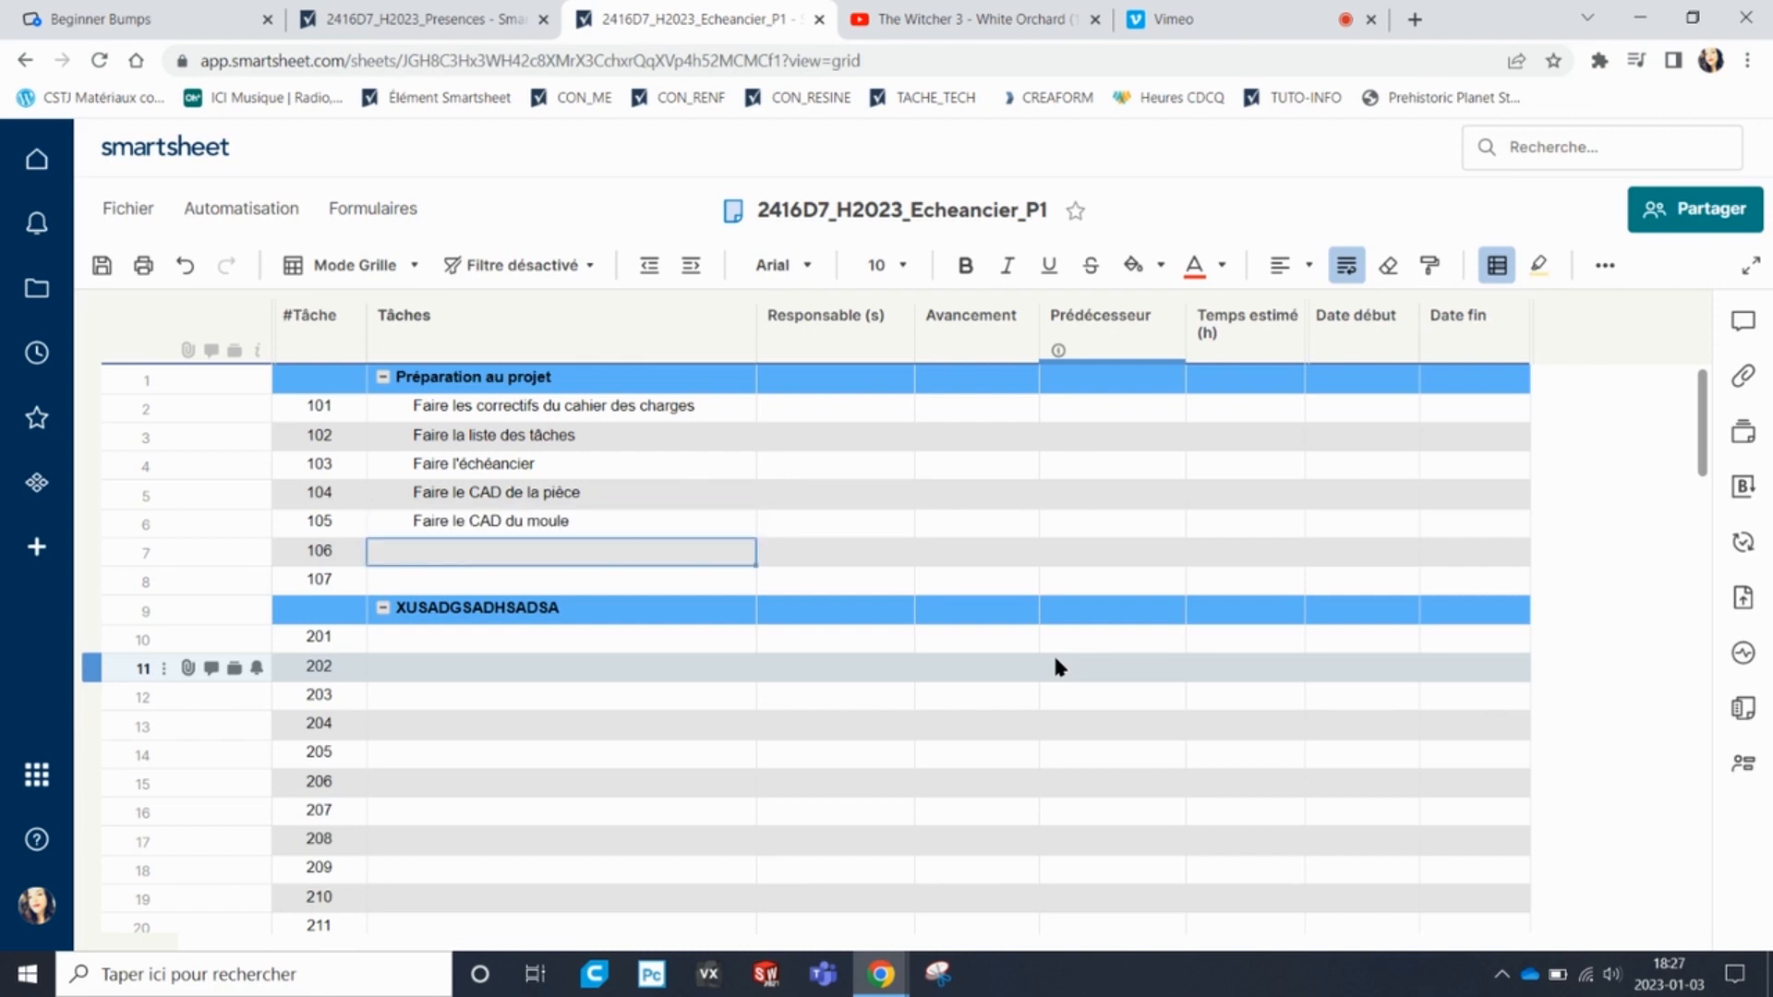
Enter "Faire les dessins et établir un tolérancement" as the description of task 106.
{"action": "type", "text": "Faire "}
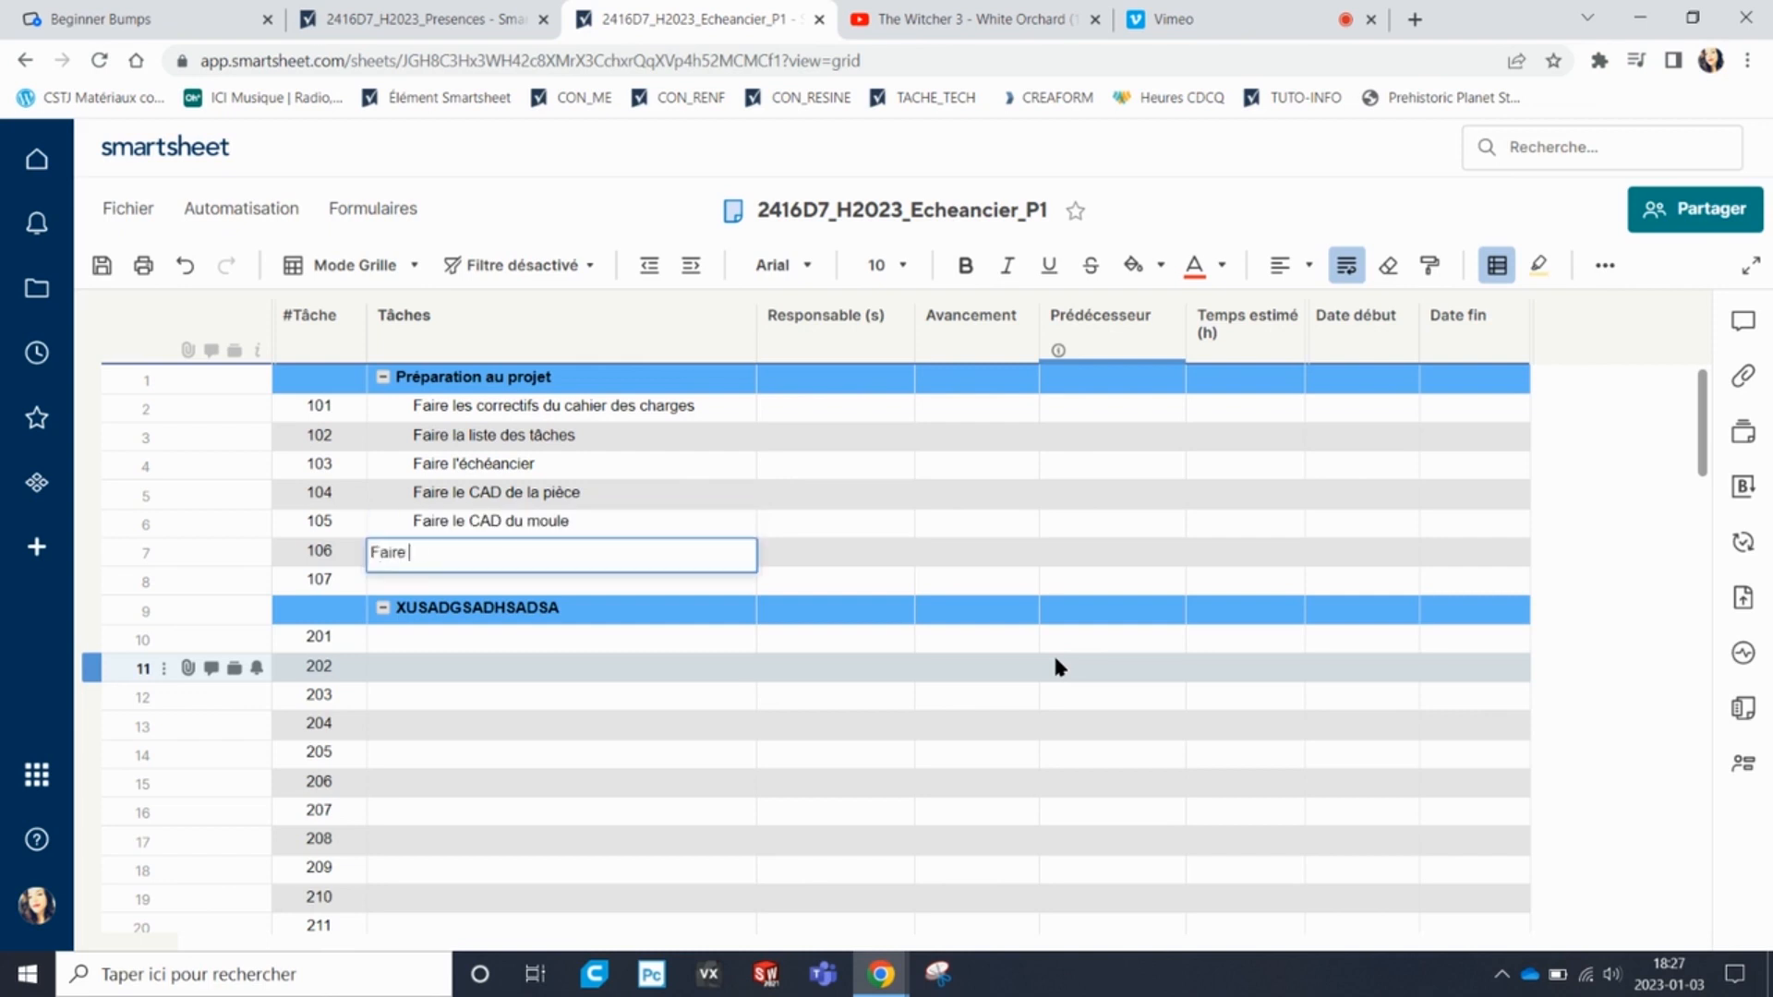
{"action": "type", "text": "les dessins"}
{"action": "type", "text": " a"}
{"action": "type", "text": "t"}
{"action": "type", "text": " établie"}
{"action": "key", "text": "BackSpace"}
{"action": "type", "text": "r un tolérancm"}
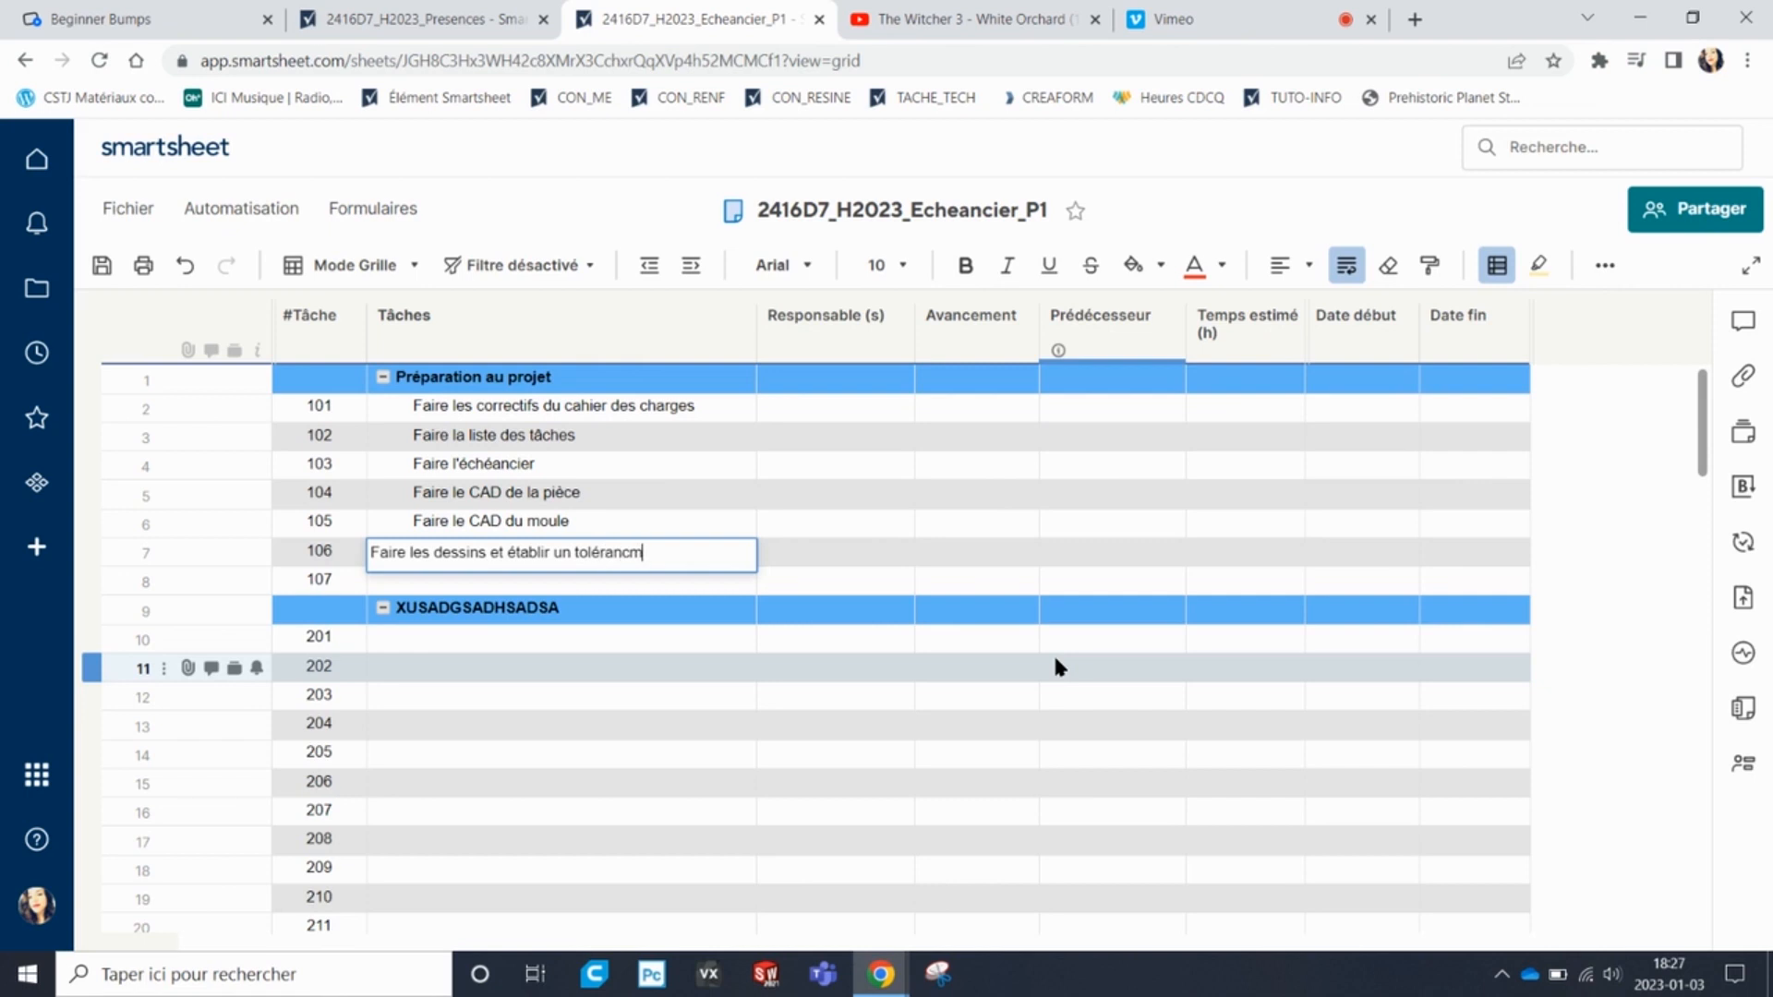
{"action": "key", "text": "BackSpace"}
{"action": "type", "text": "ement"}
{"action": "key", "text": "Return"}
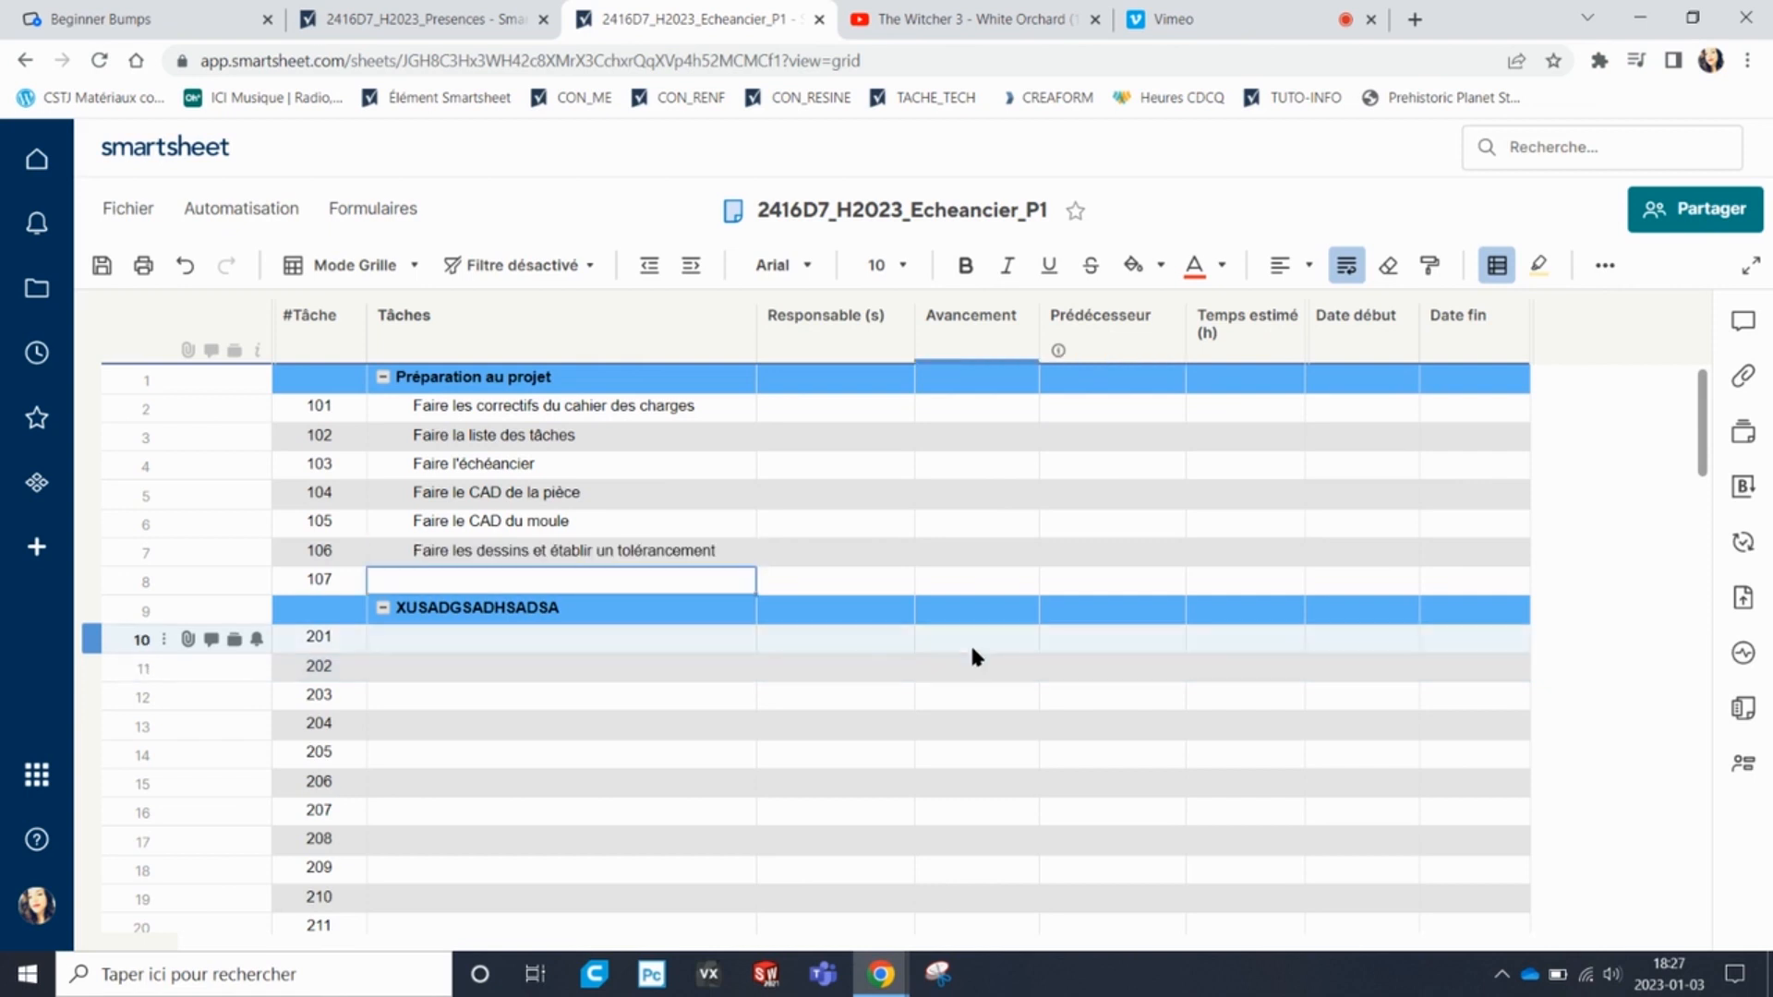
Enter "Faire la liste des matériaux" as the description of task 107.
{"action": "type", "text": "Fa"}
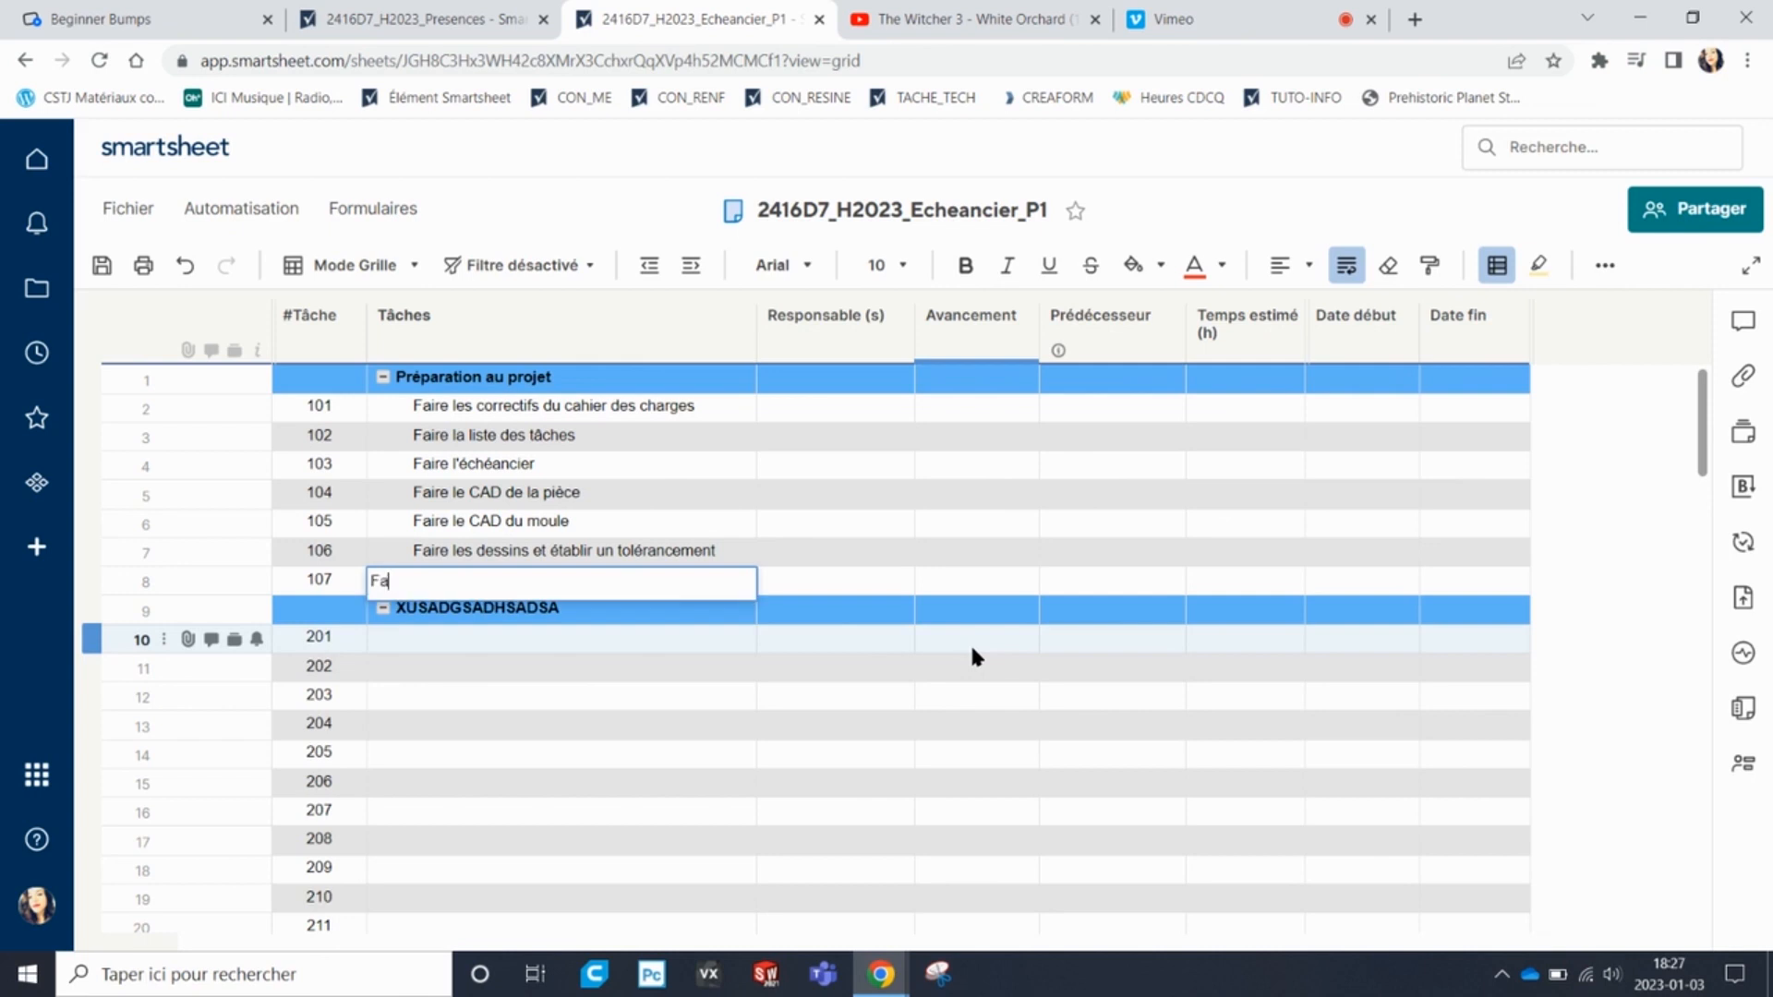
{"action": "type", "text": "ire la liste des matériaux"}
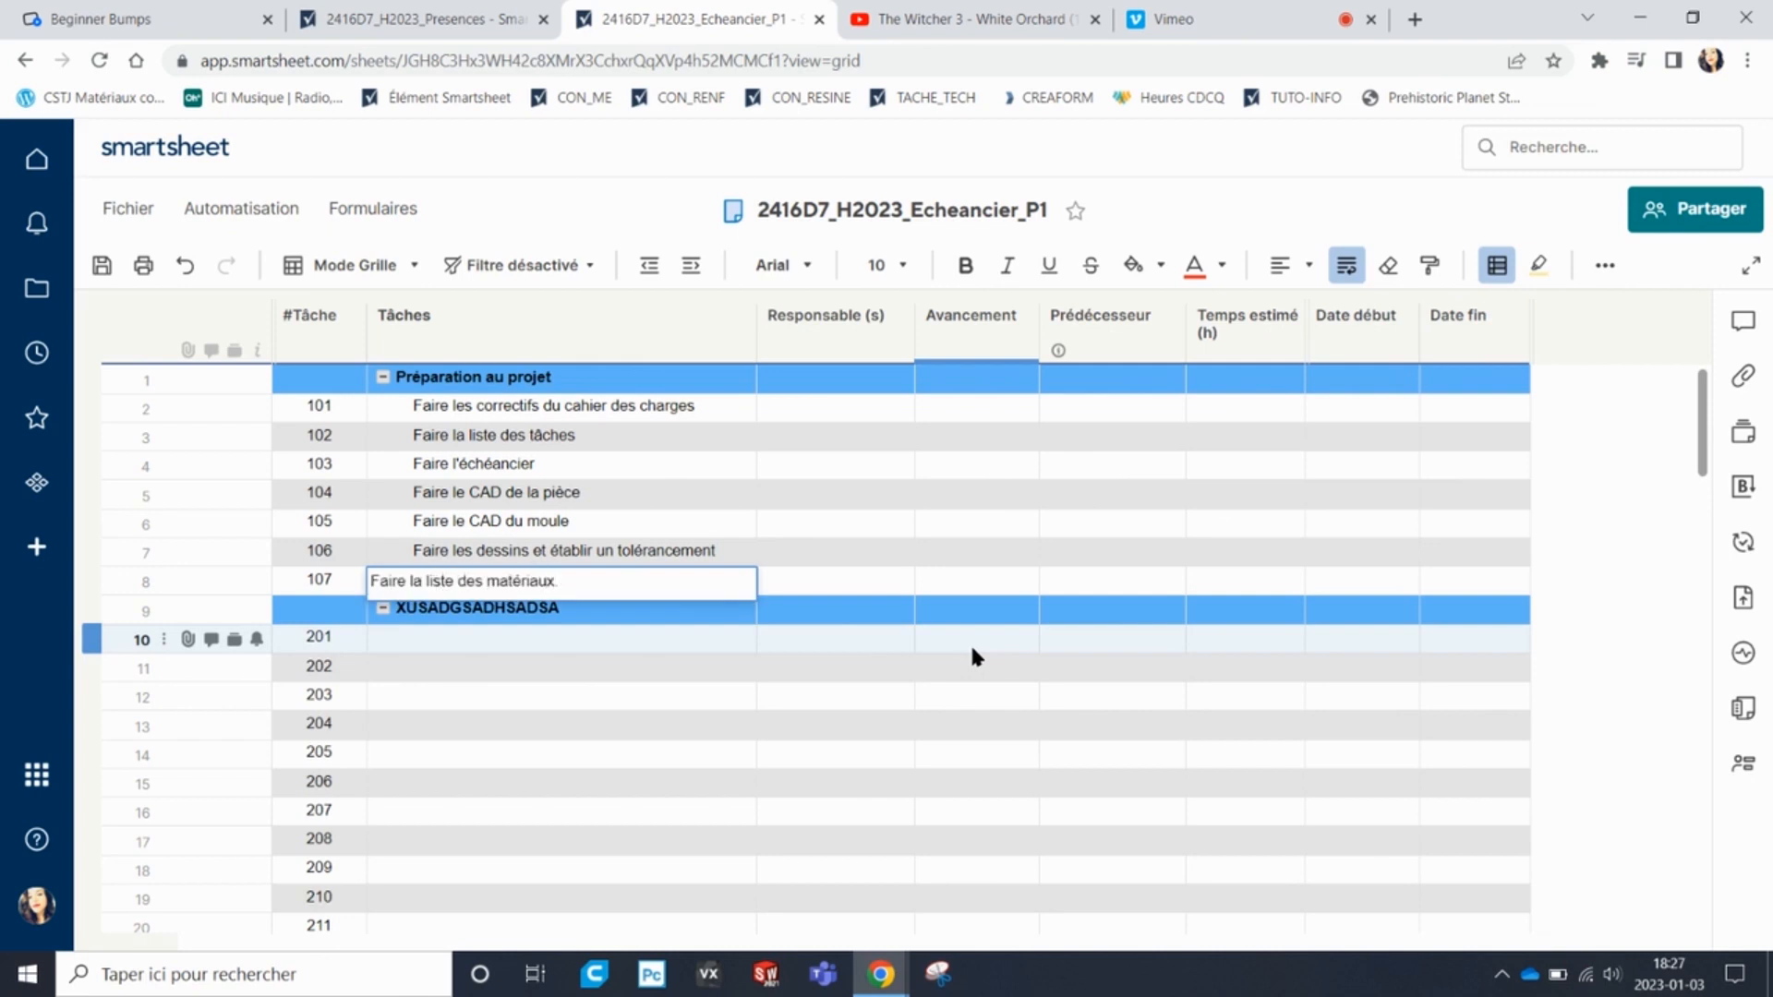
{"action": "key", "text": "Return"}
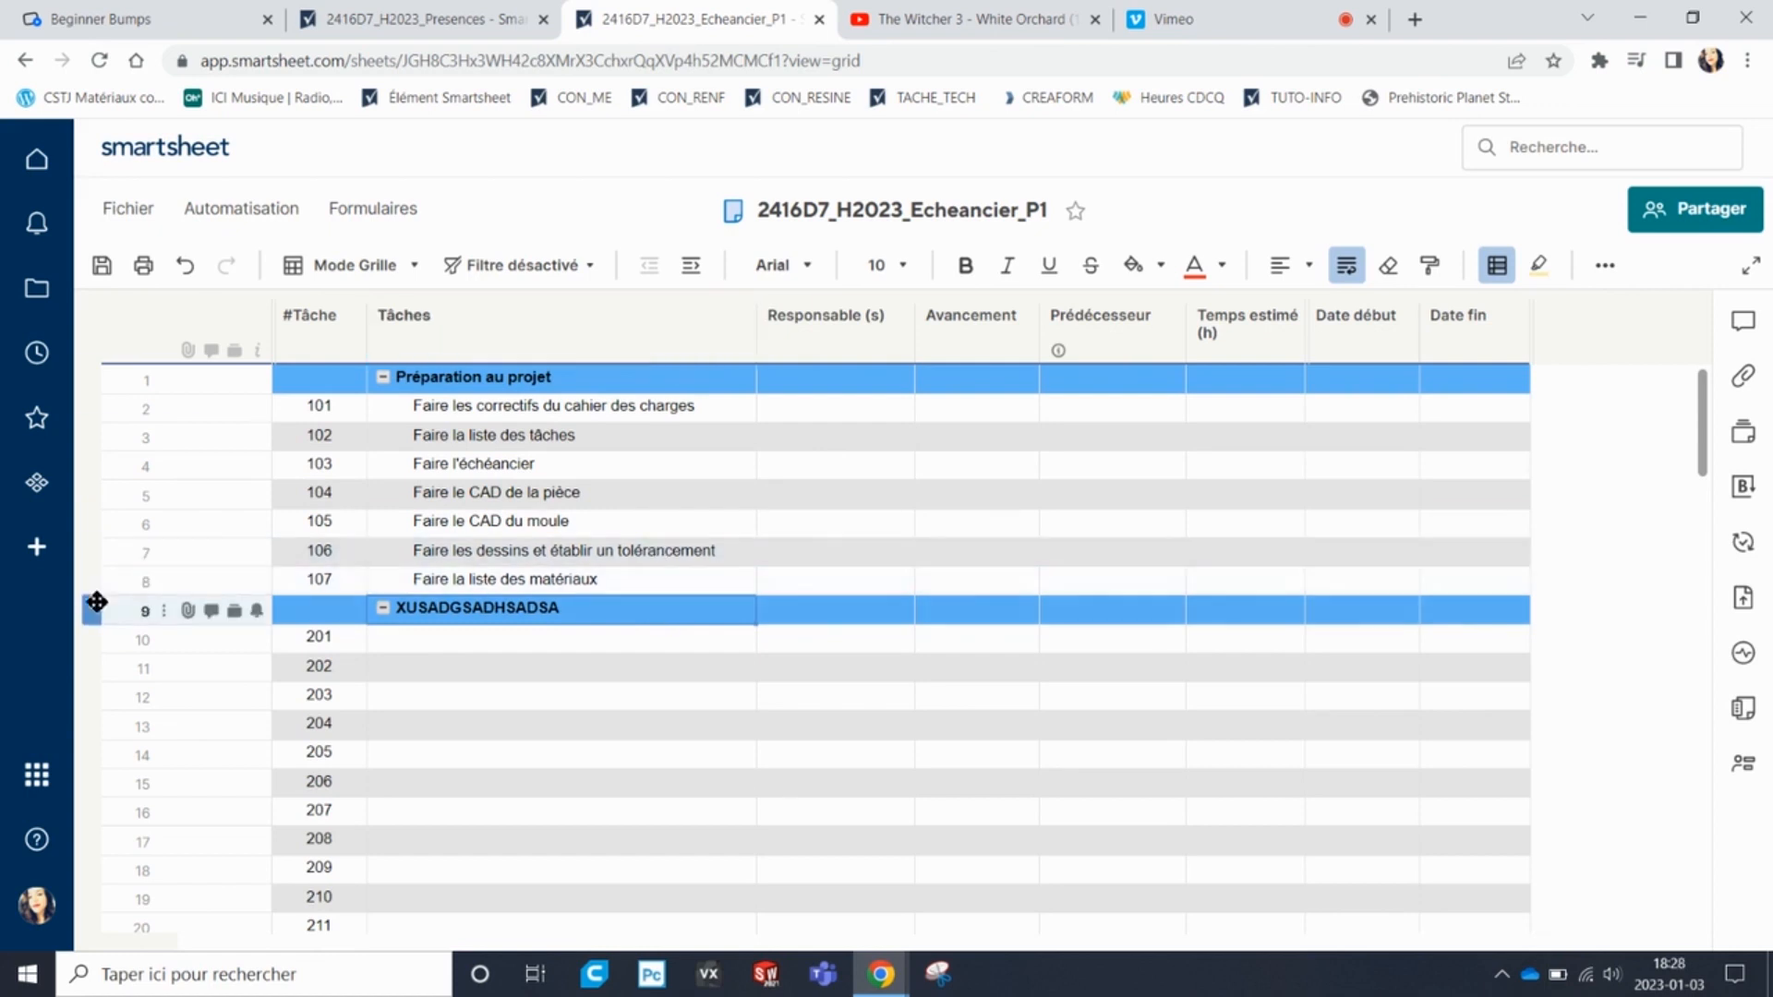
Insert three blank rows one at a time directly above task 107.
{"action": "left_click", "coordinate": [90, 579]}
{"action": "right_click", "coordinate": [90, 580]}
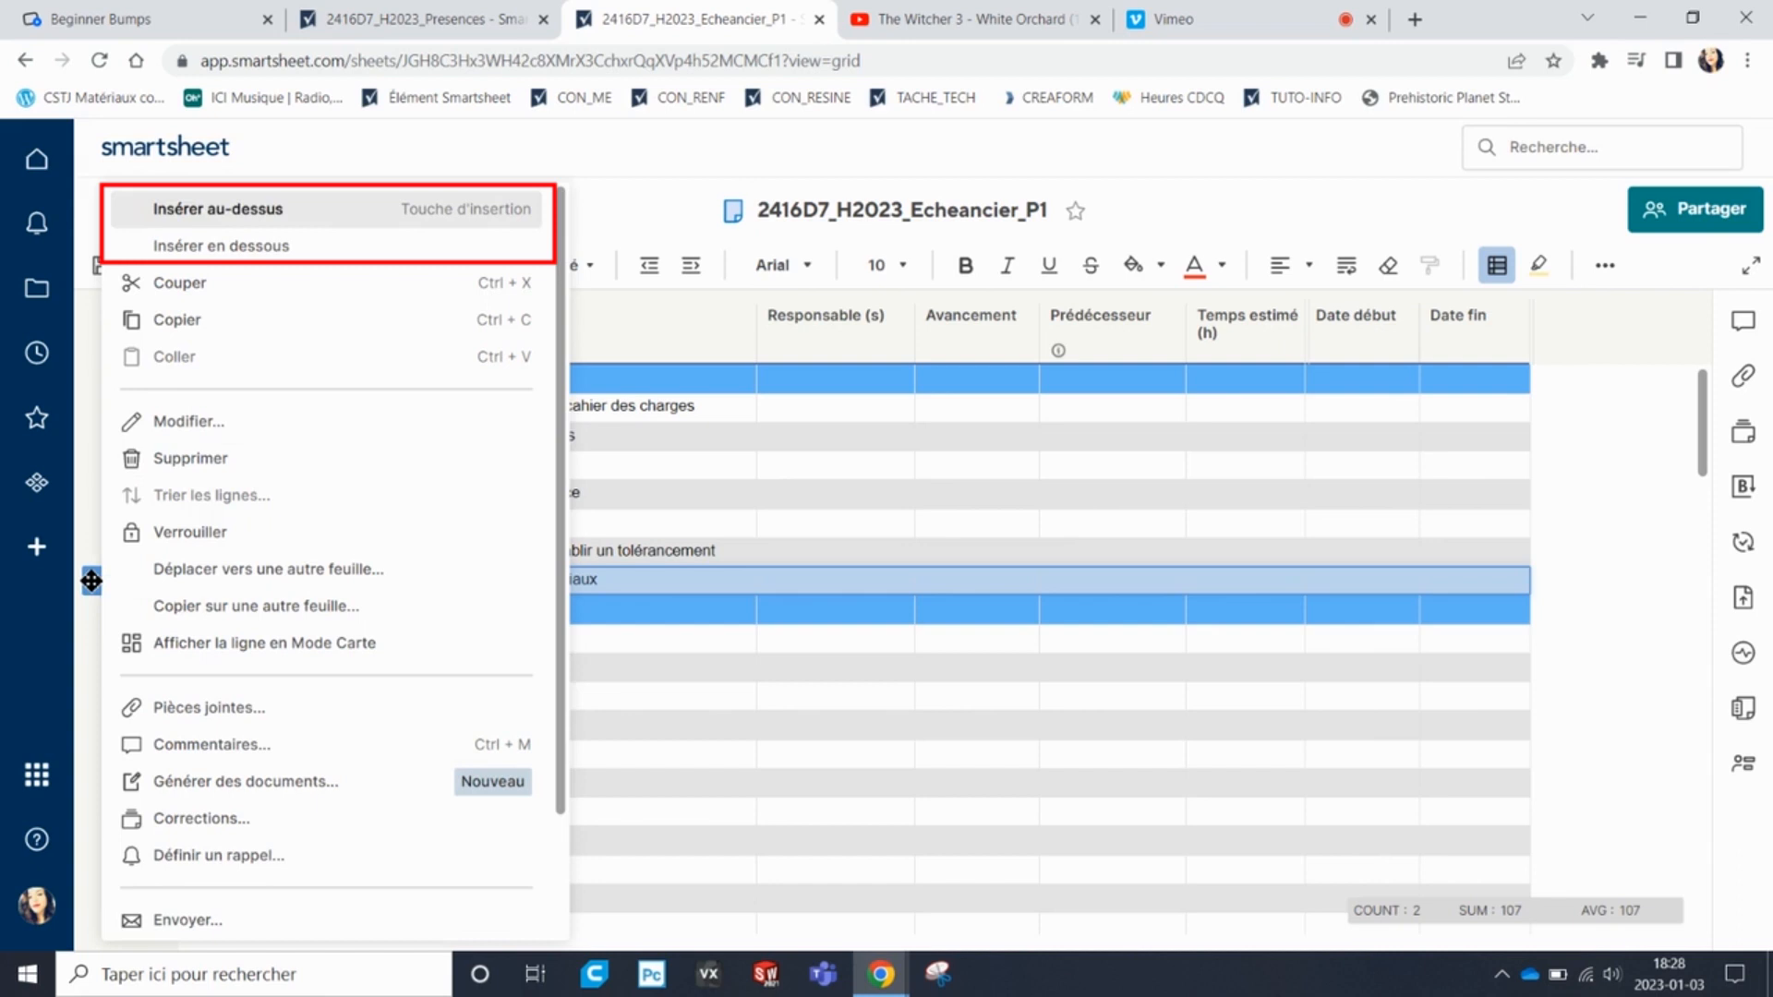
{"action": "left_click", "coordinate": [261, 224]}
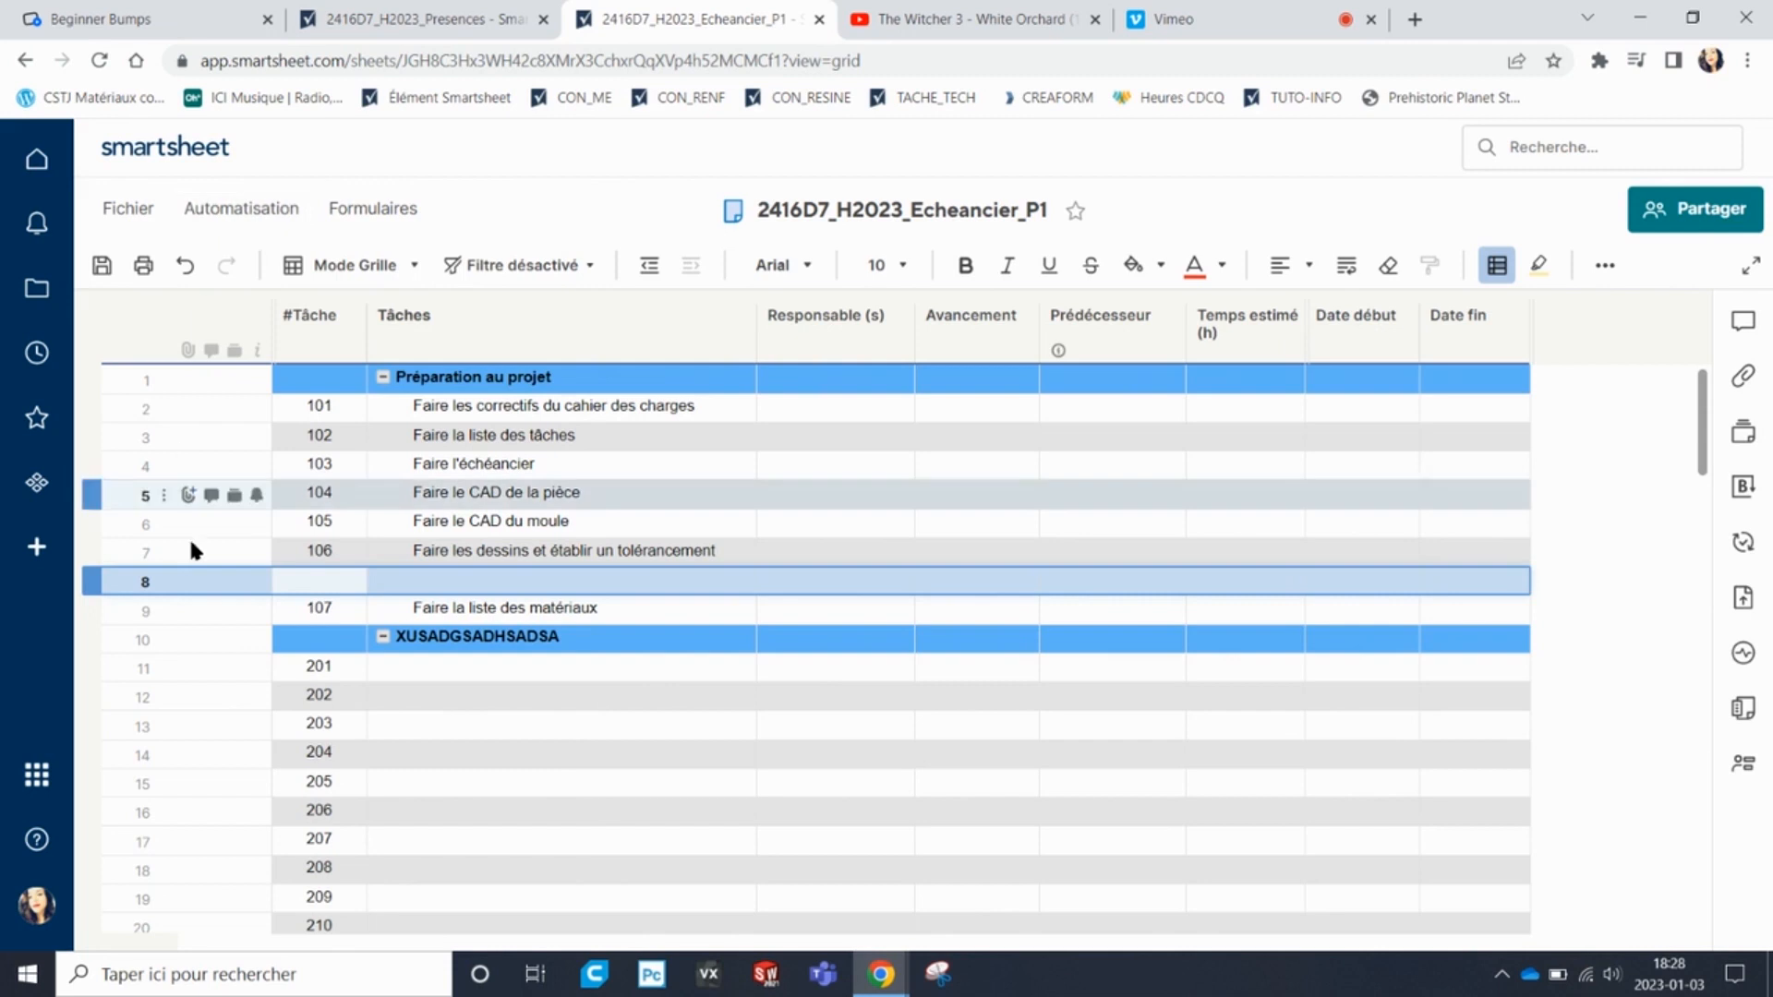
{"action": "right_click", "coordinate": [105, 583]}
{"action": "left_click", "coordinate": [166, 209]}
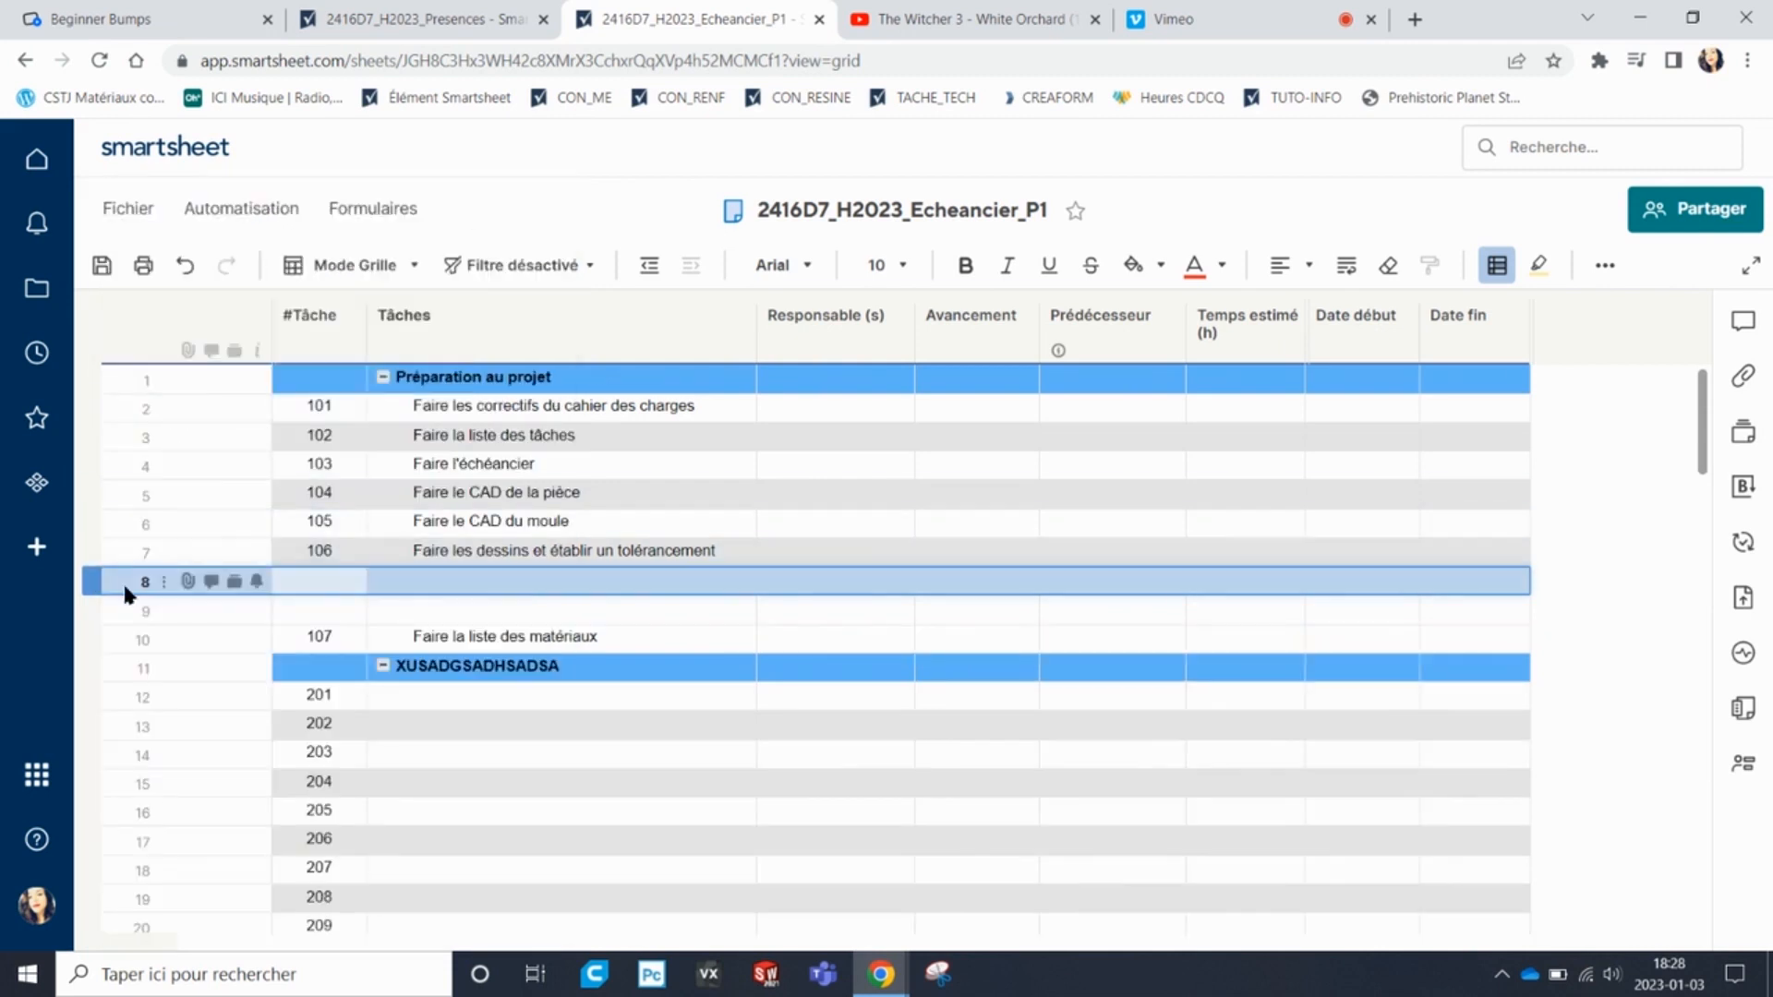
{"action": "right_click", "coordinate": [95, 576]}
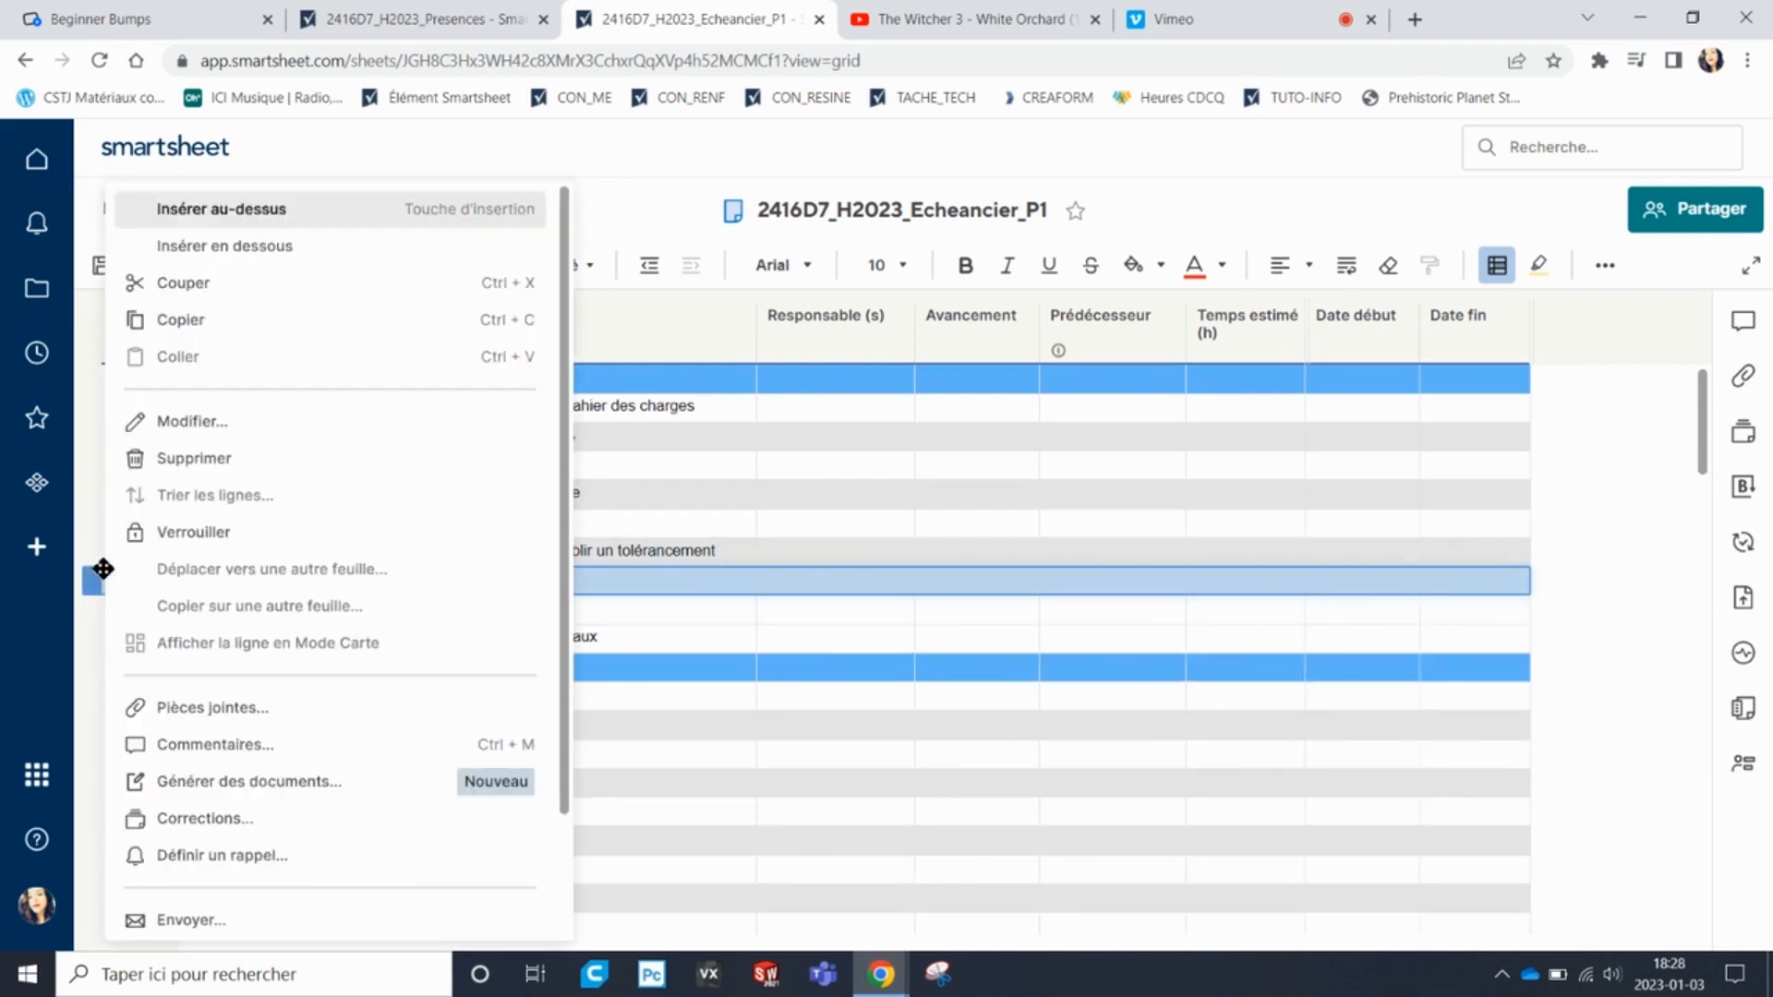
{"action": "left_click", "coordinate": [285, 218]}
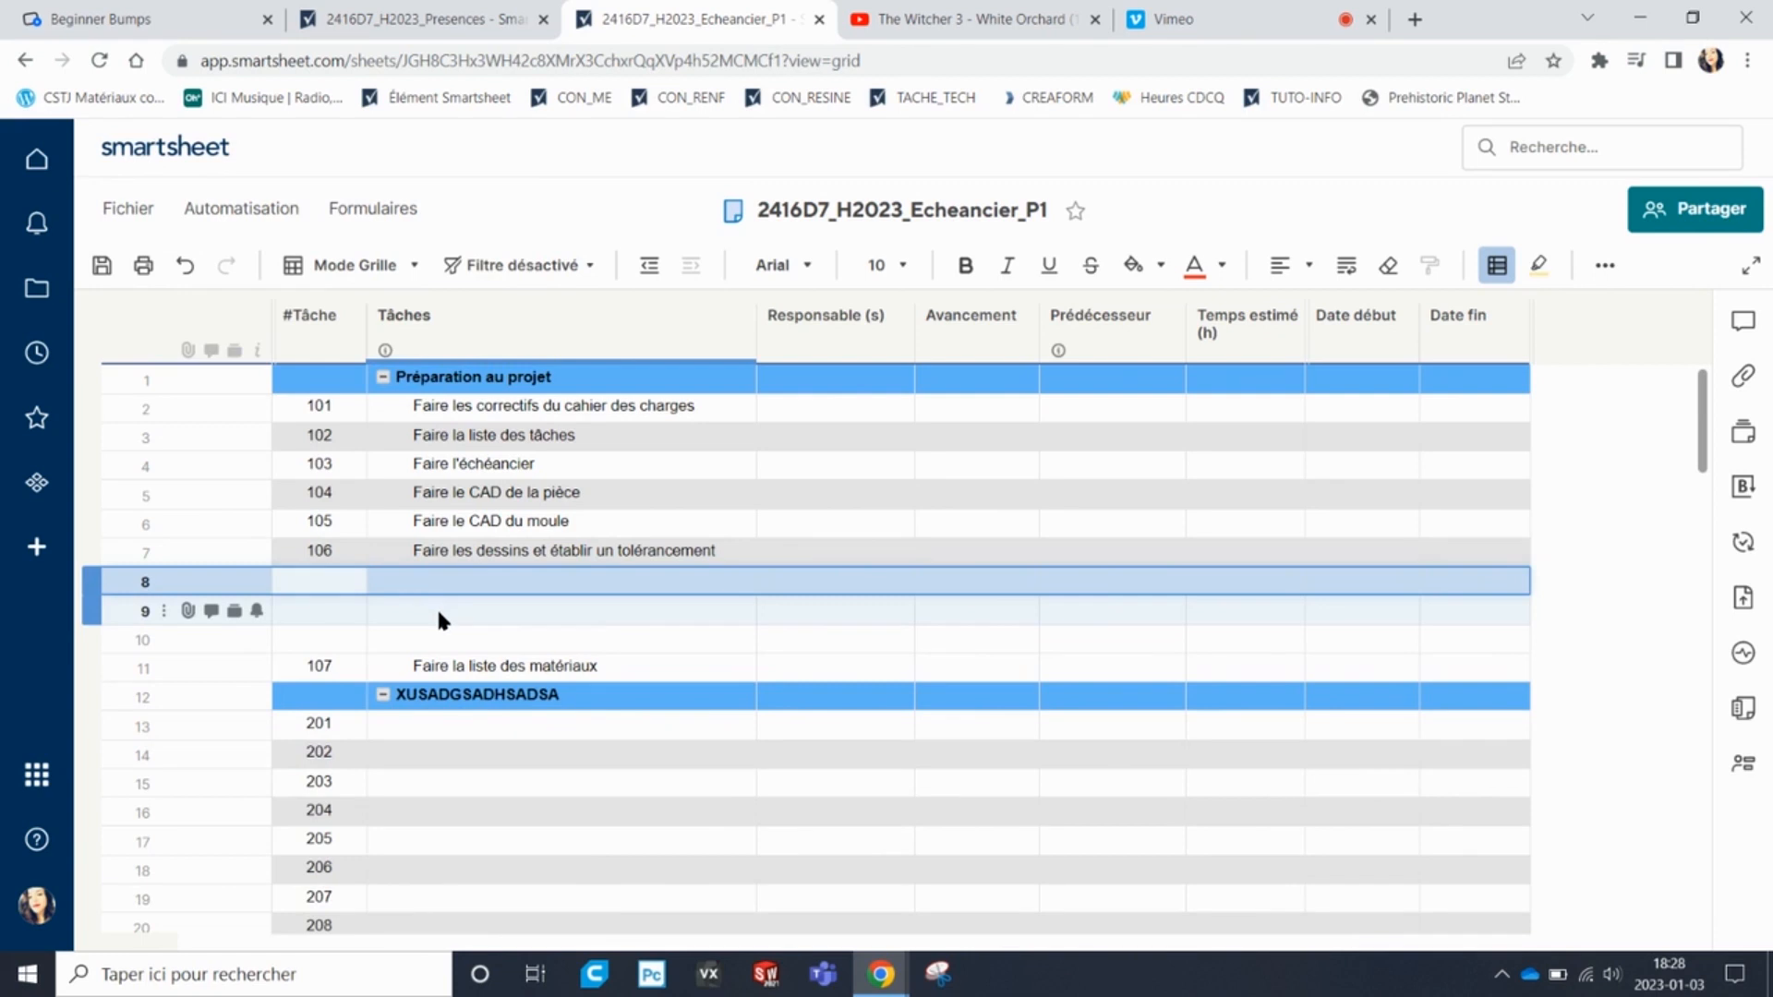
Undo the three row insertions above task 107.
{"action": "key", "text": "ctrl+z"}
{"action": "key", "text": "ctrl+z"}
{"action": "key", "text": "ctrl+z"}
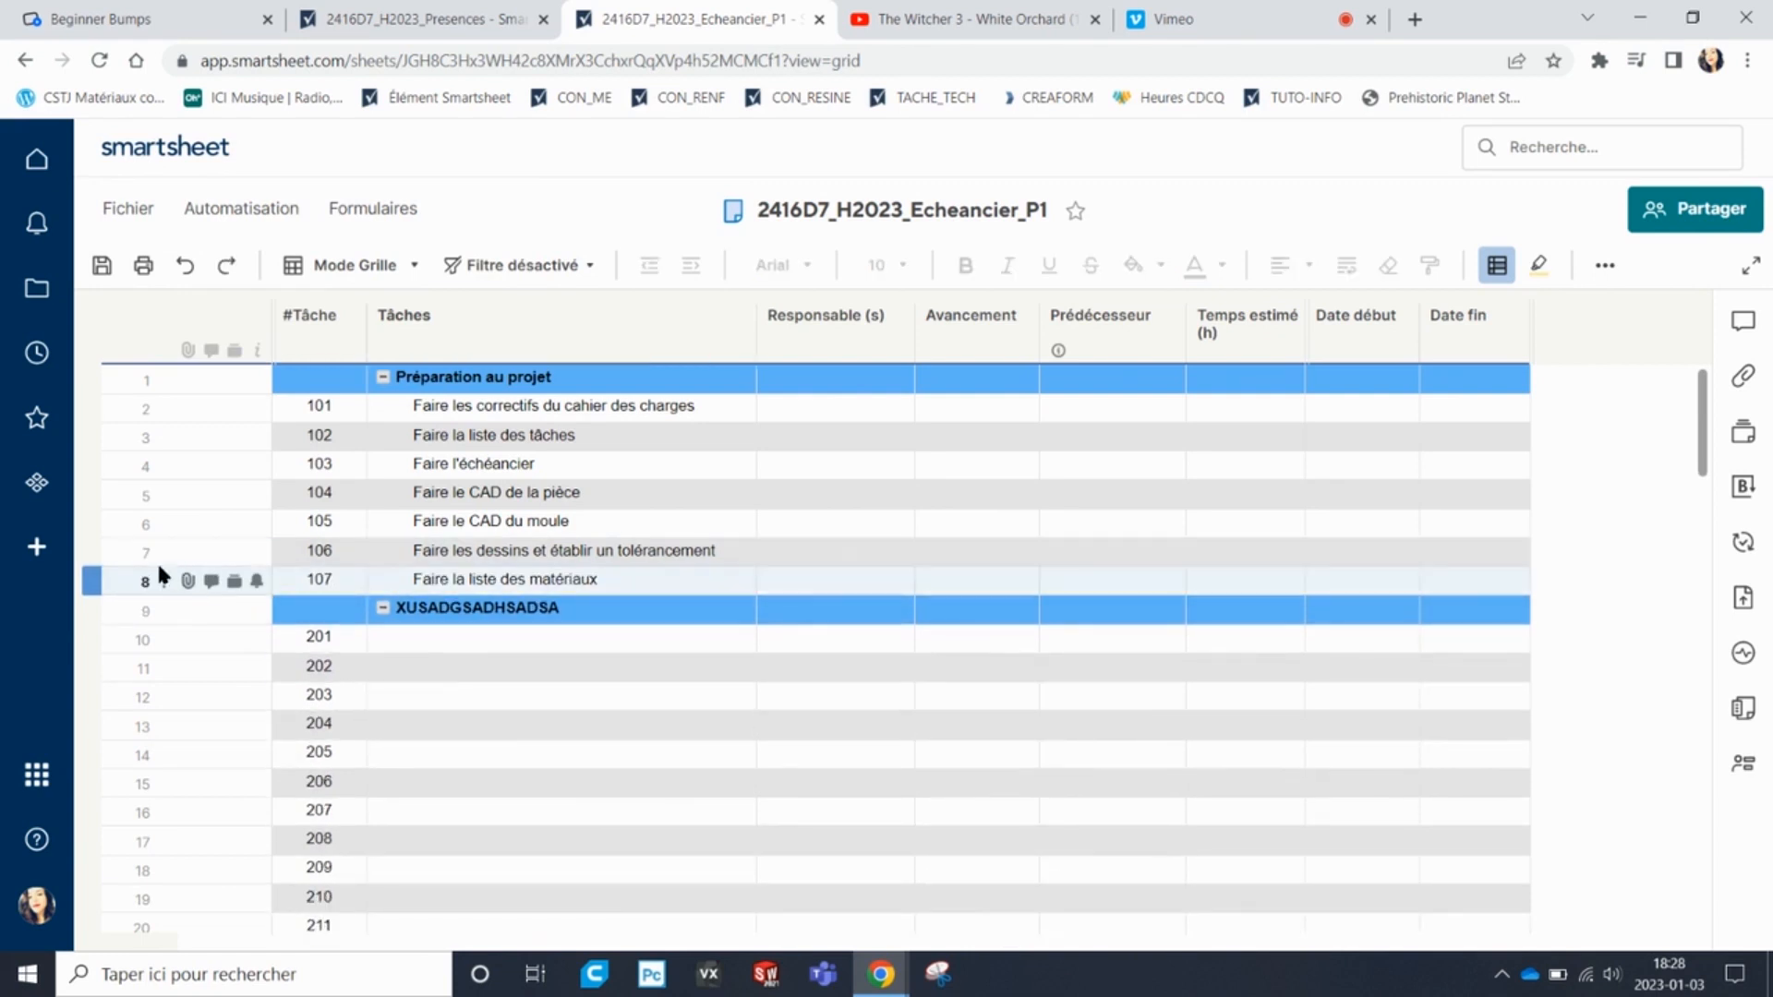
Insert three blank rows one at a time below task 107, at the end of the first section.
{"action": "right_click", "coordinate": [94, 580]}
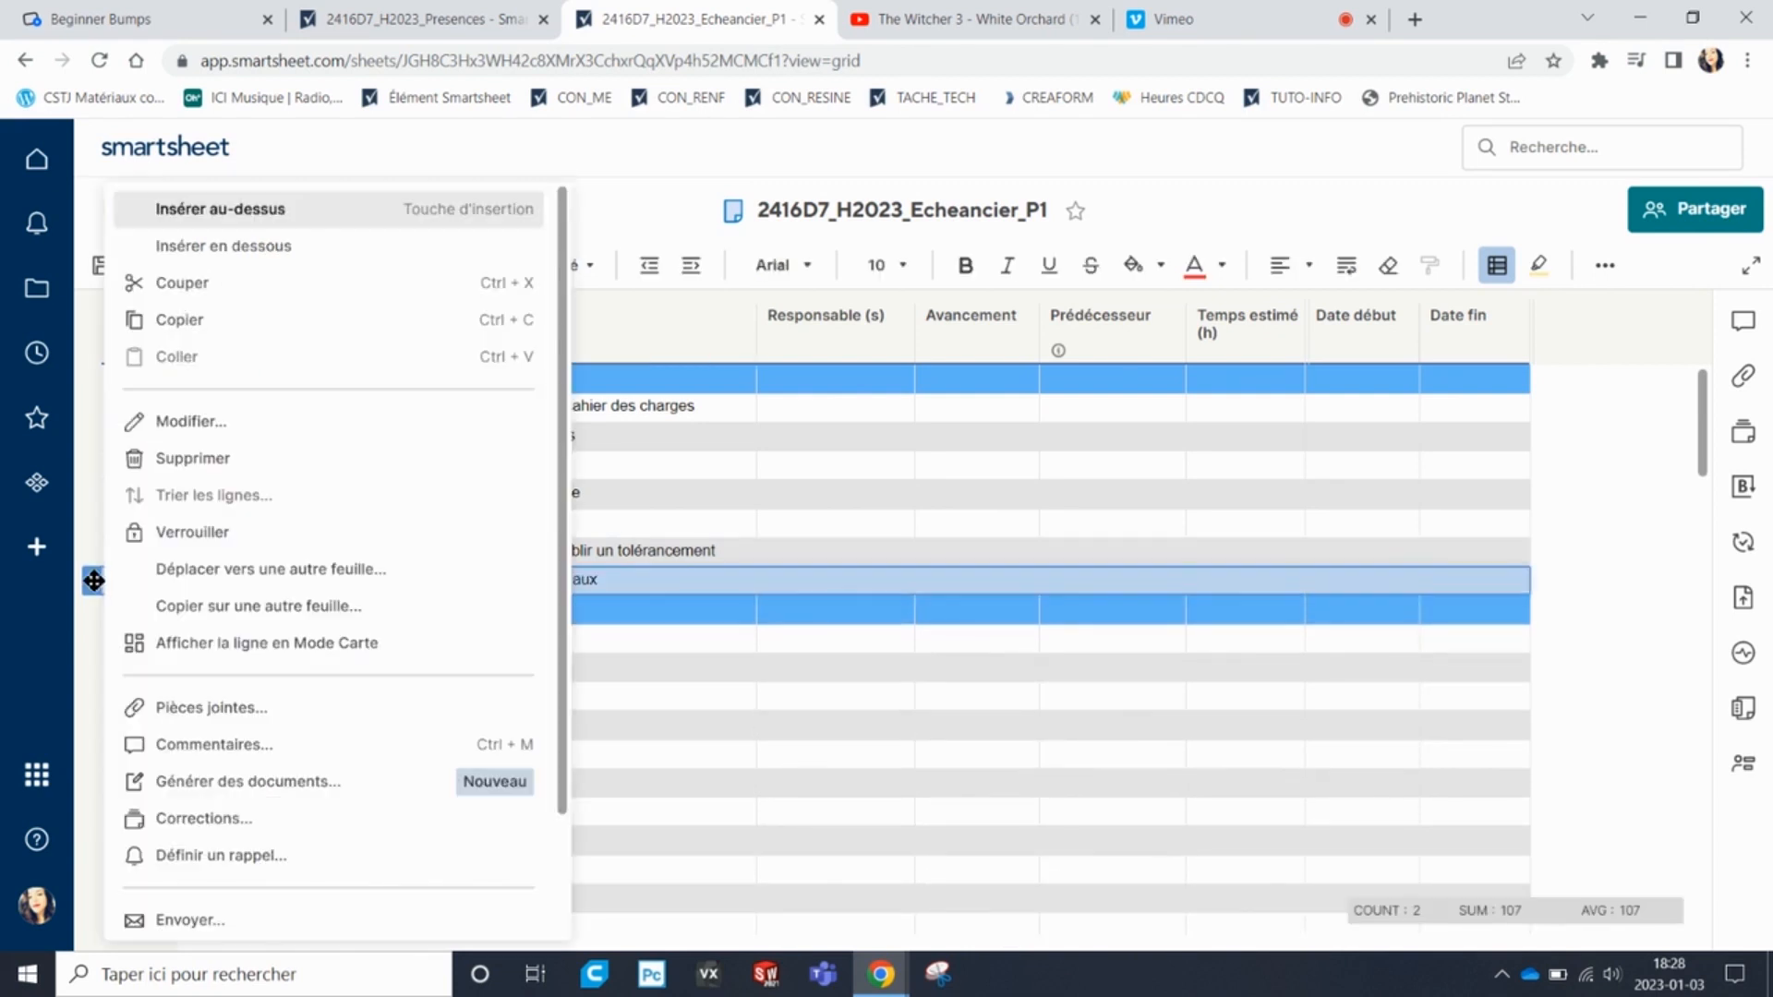
{"action": "left_click", "coordinate": [306, 244]}
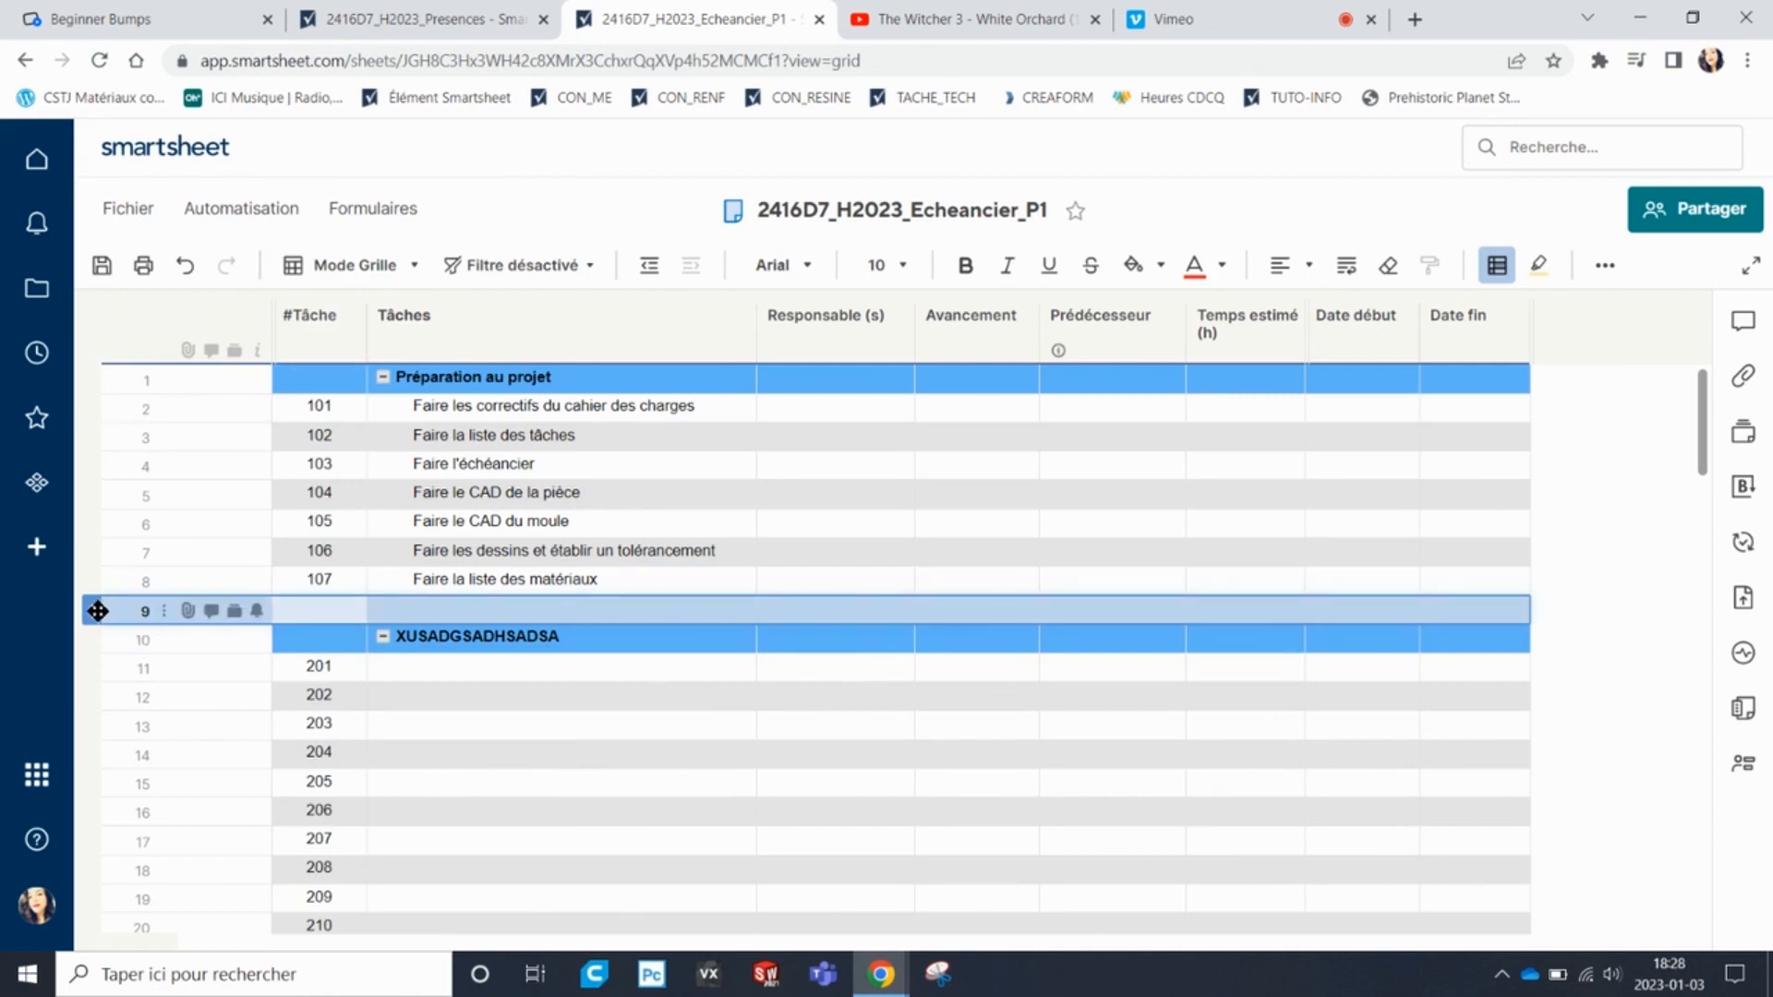
{"action": "right_click", "coordinate": [95, 609]}
{"action": "left_click", "coordinate": [296, 245]}
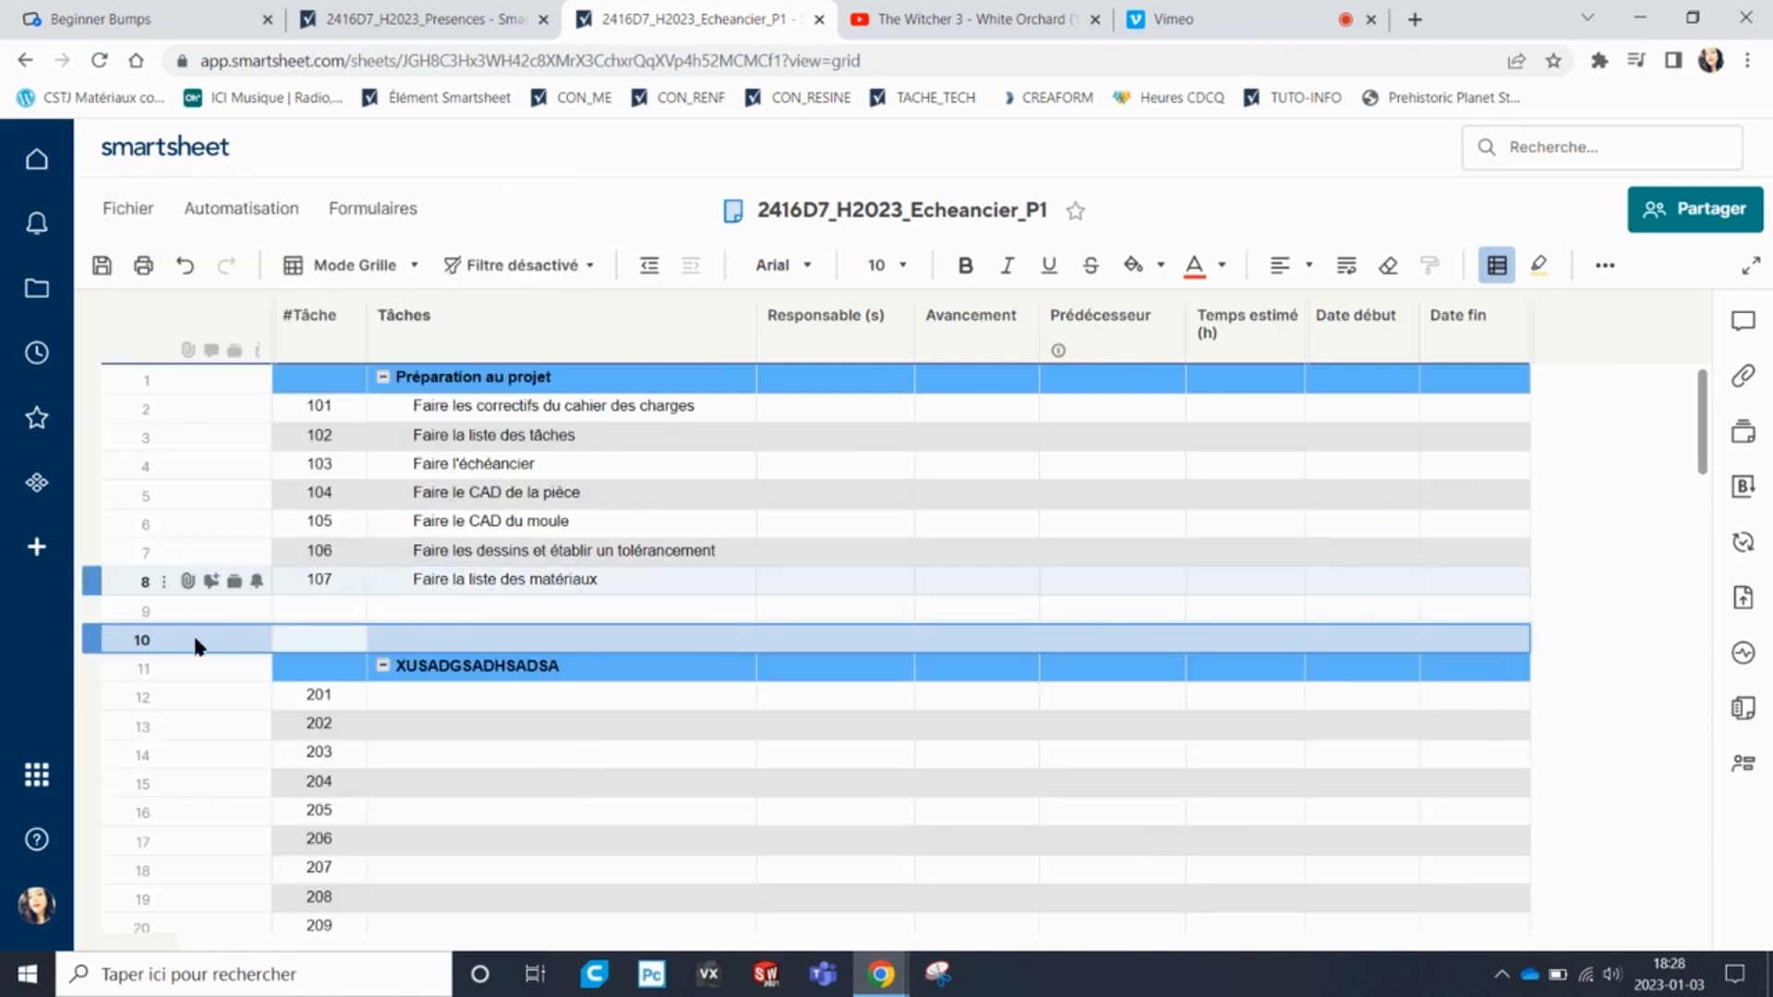
{"action": "right_click", "coordinate": [88, 636]}
{"action": "left_click", "coordinate": [279, 248]}
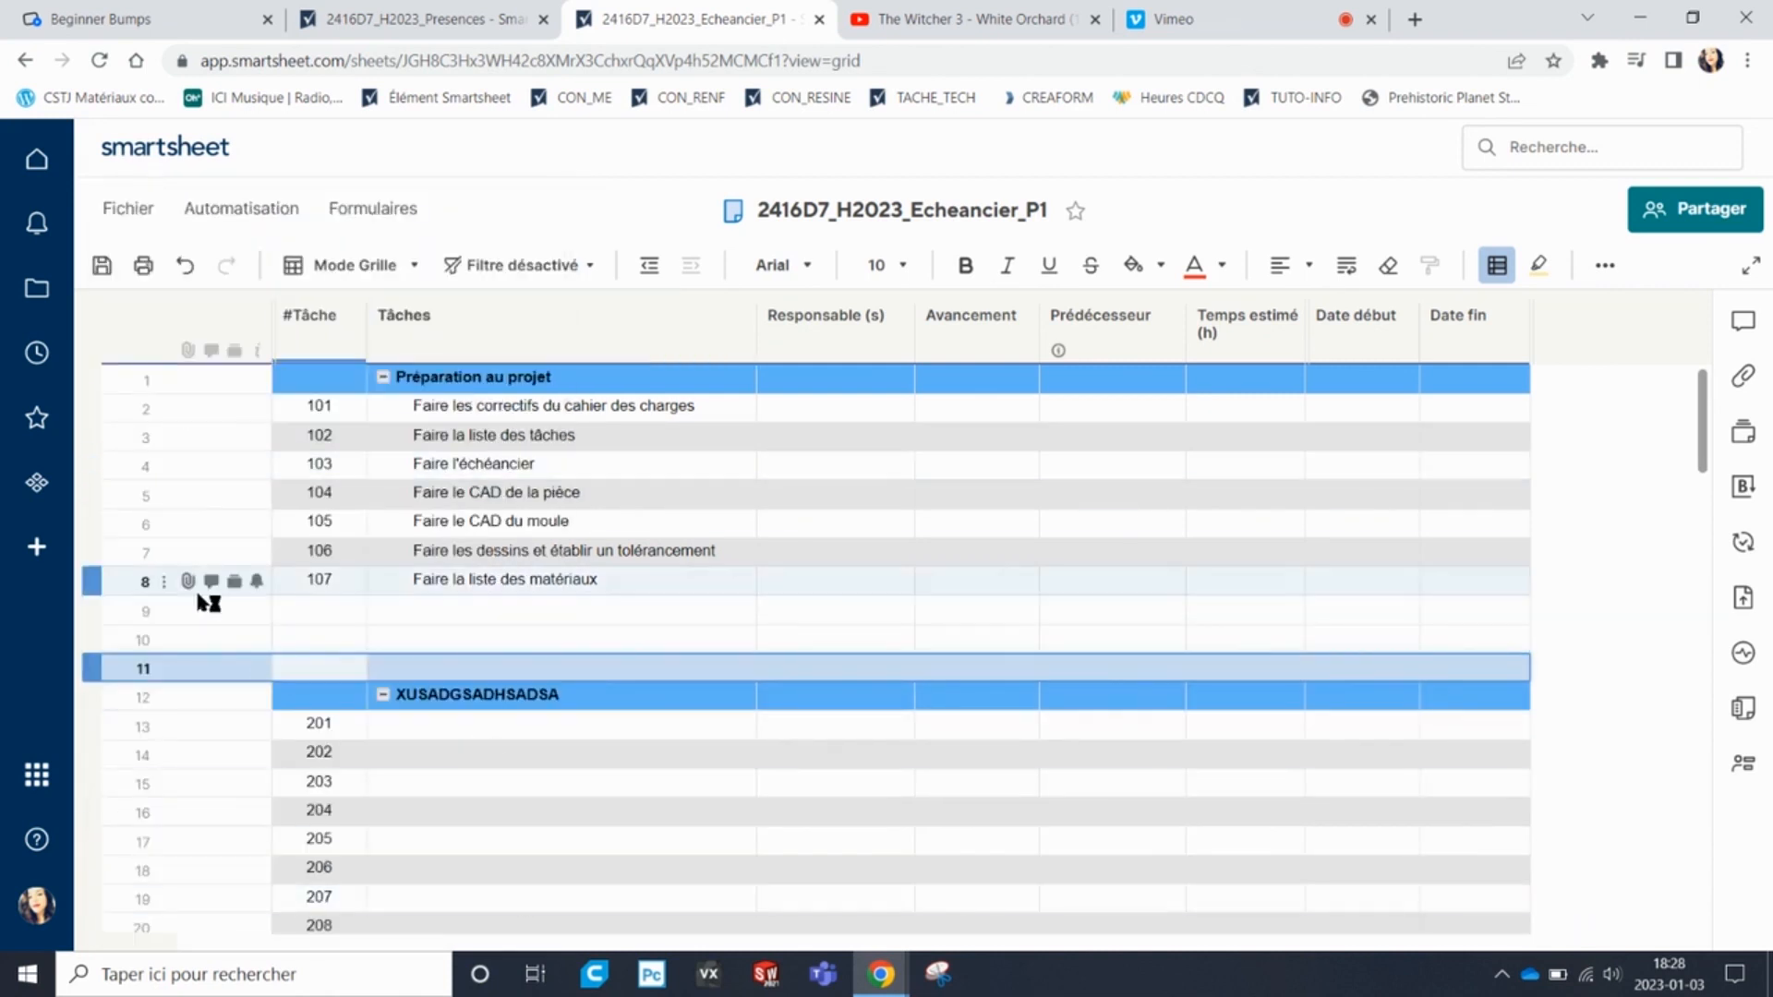
Select the three blank rows 9 to 11 and insert three more rows below them in one operation.
{"action": "left_click", "coordinate": [93, 612], "text": "shift"}
{"action": "right_click", "coordinate": [96, 674]}
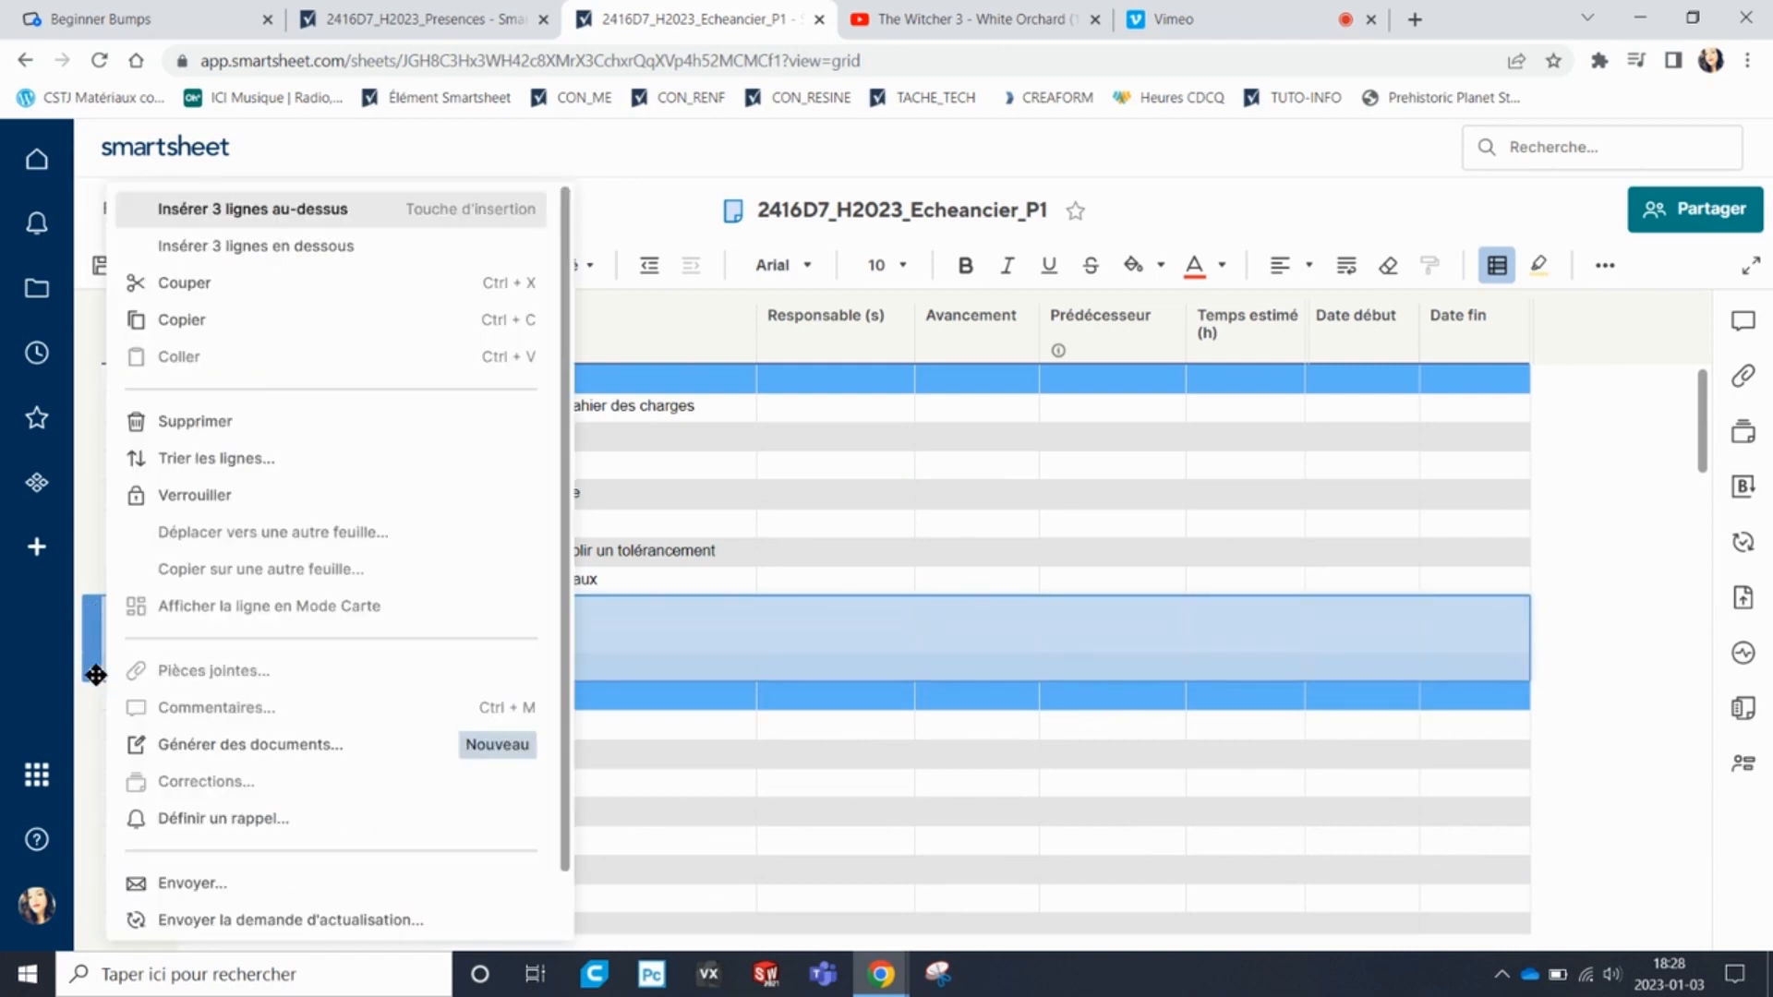
{"action": "left_click", "coordinate": [223, 250]}
Copy task number 107 down the #Tâche column into the six blank rows 9 to 14.
{"action": "left_click", "coordinate": [592, 703]}
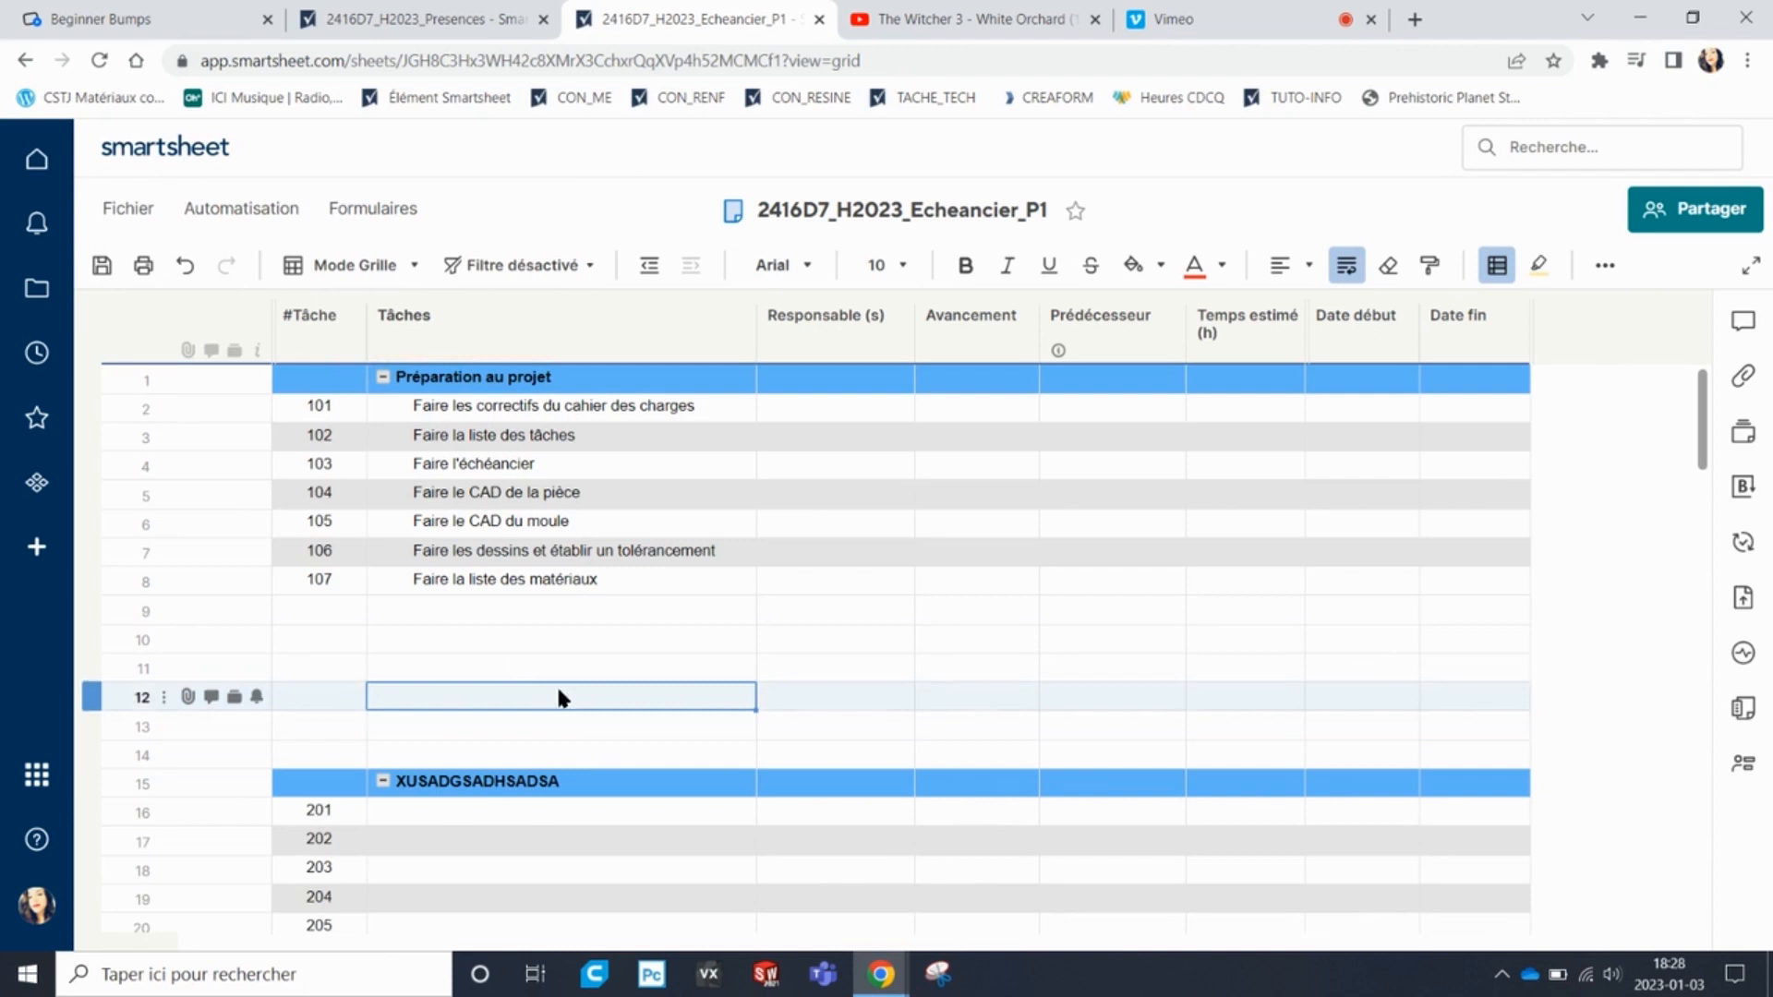
{"action": "left_click", "coordinate": [468, 608]}
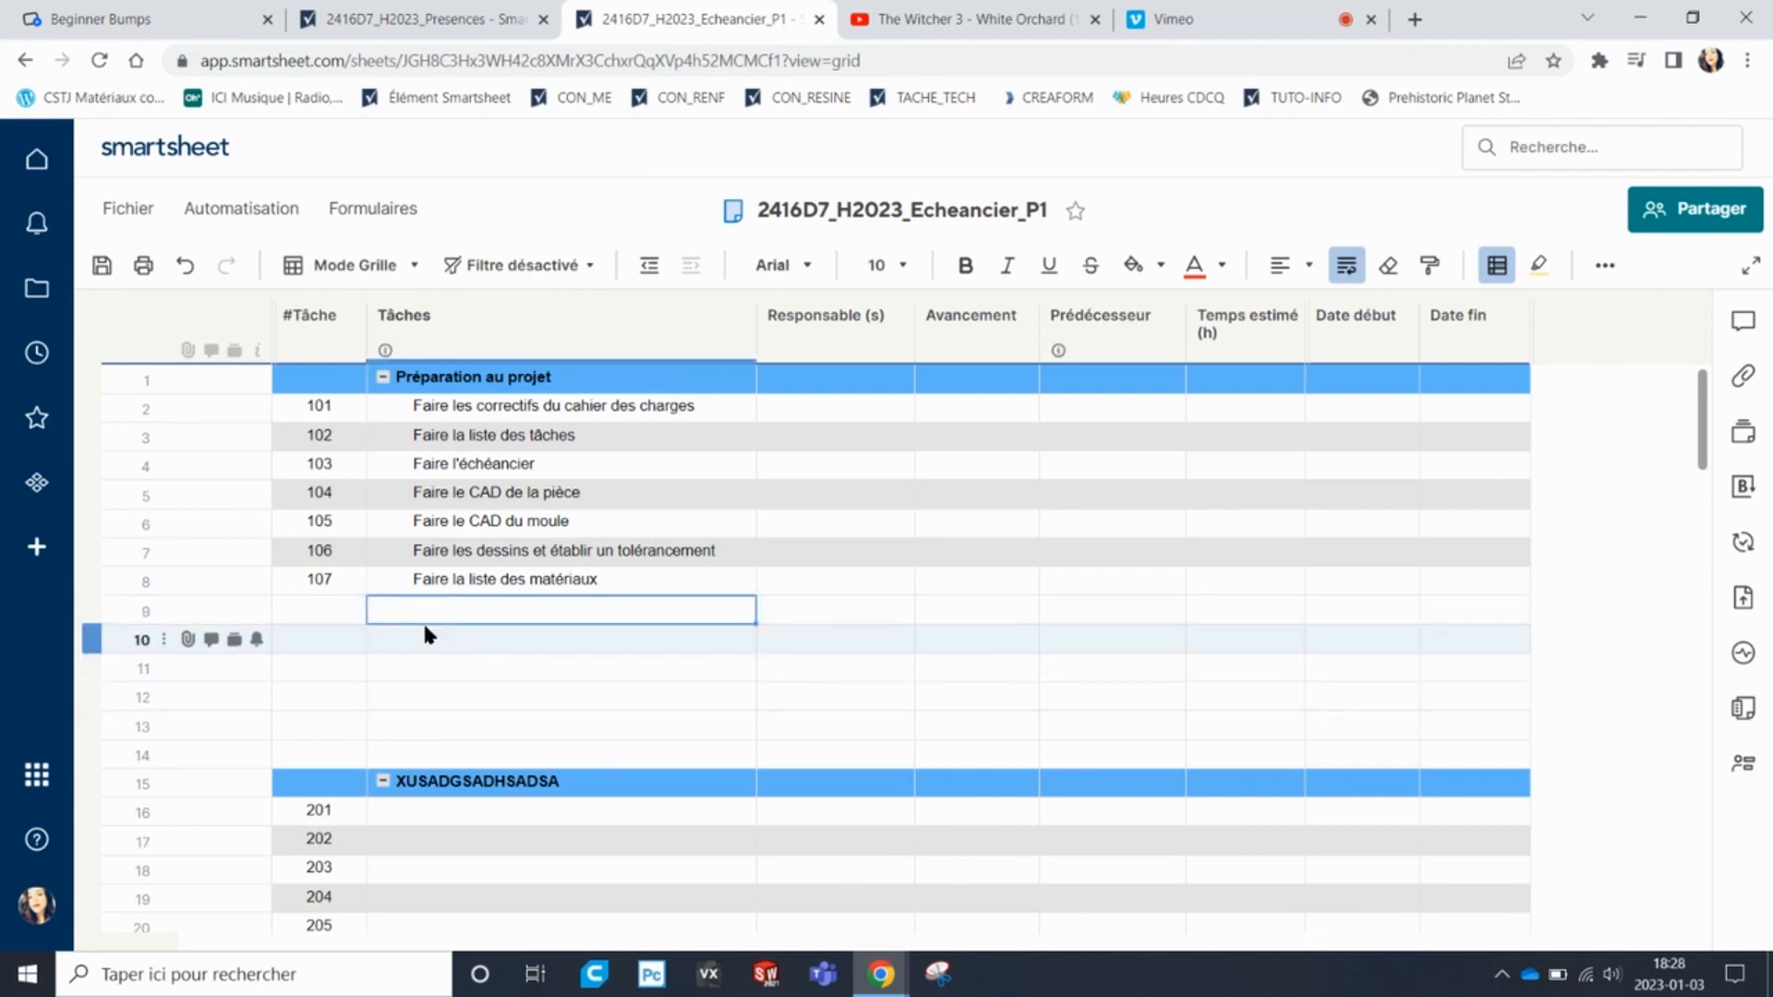
{"action": "left_click", "coordinate": [333, 577]}
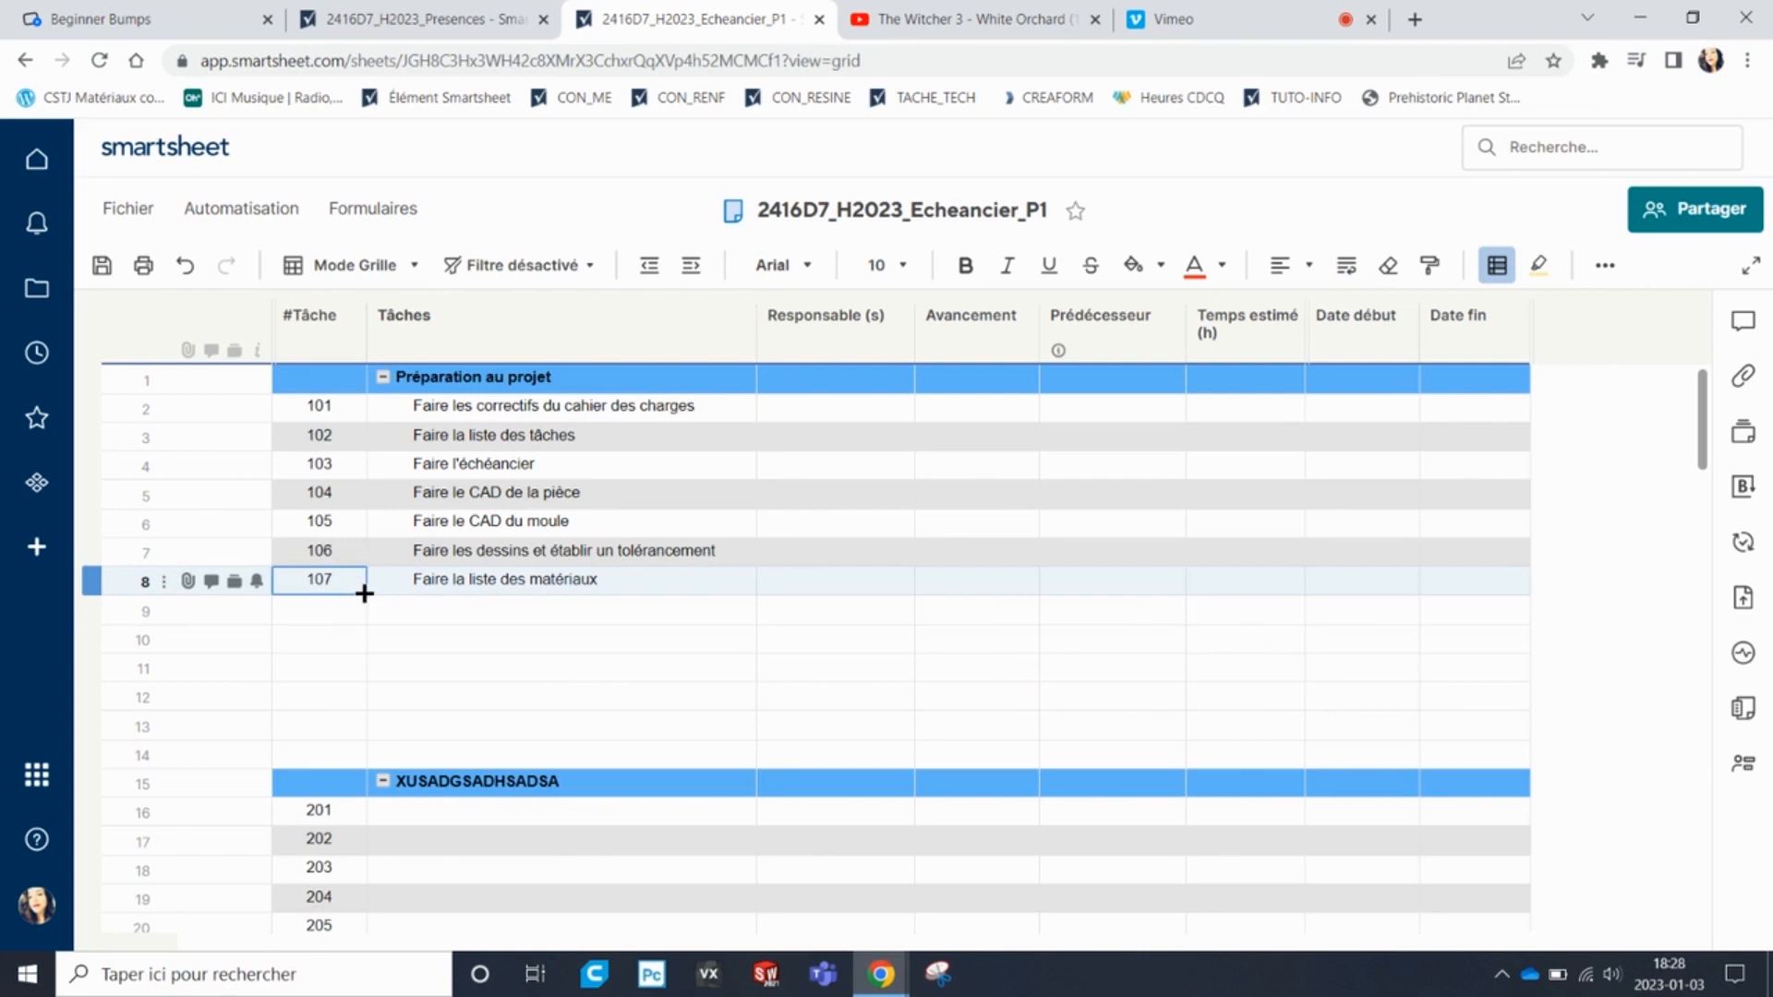
{"action": "left_click_drag", "start_coordinate": [367, 597], "coordinate": [377, 771]}
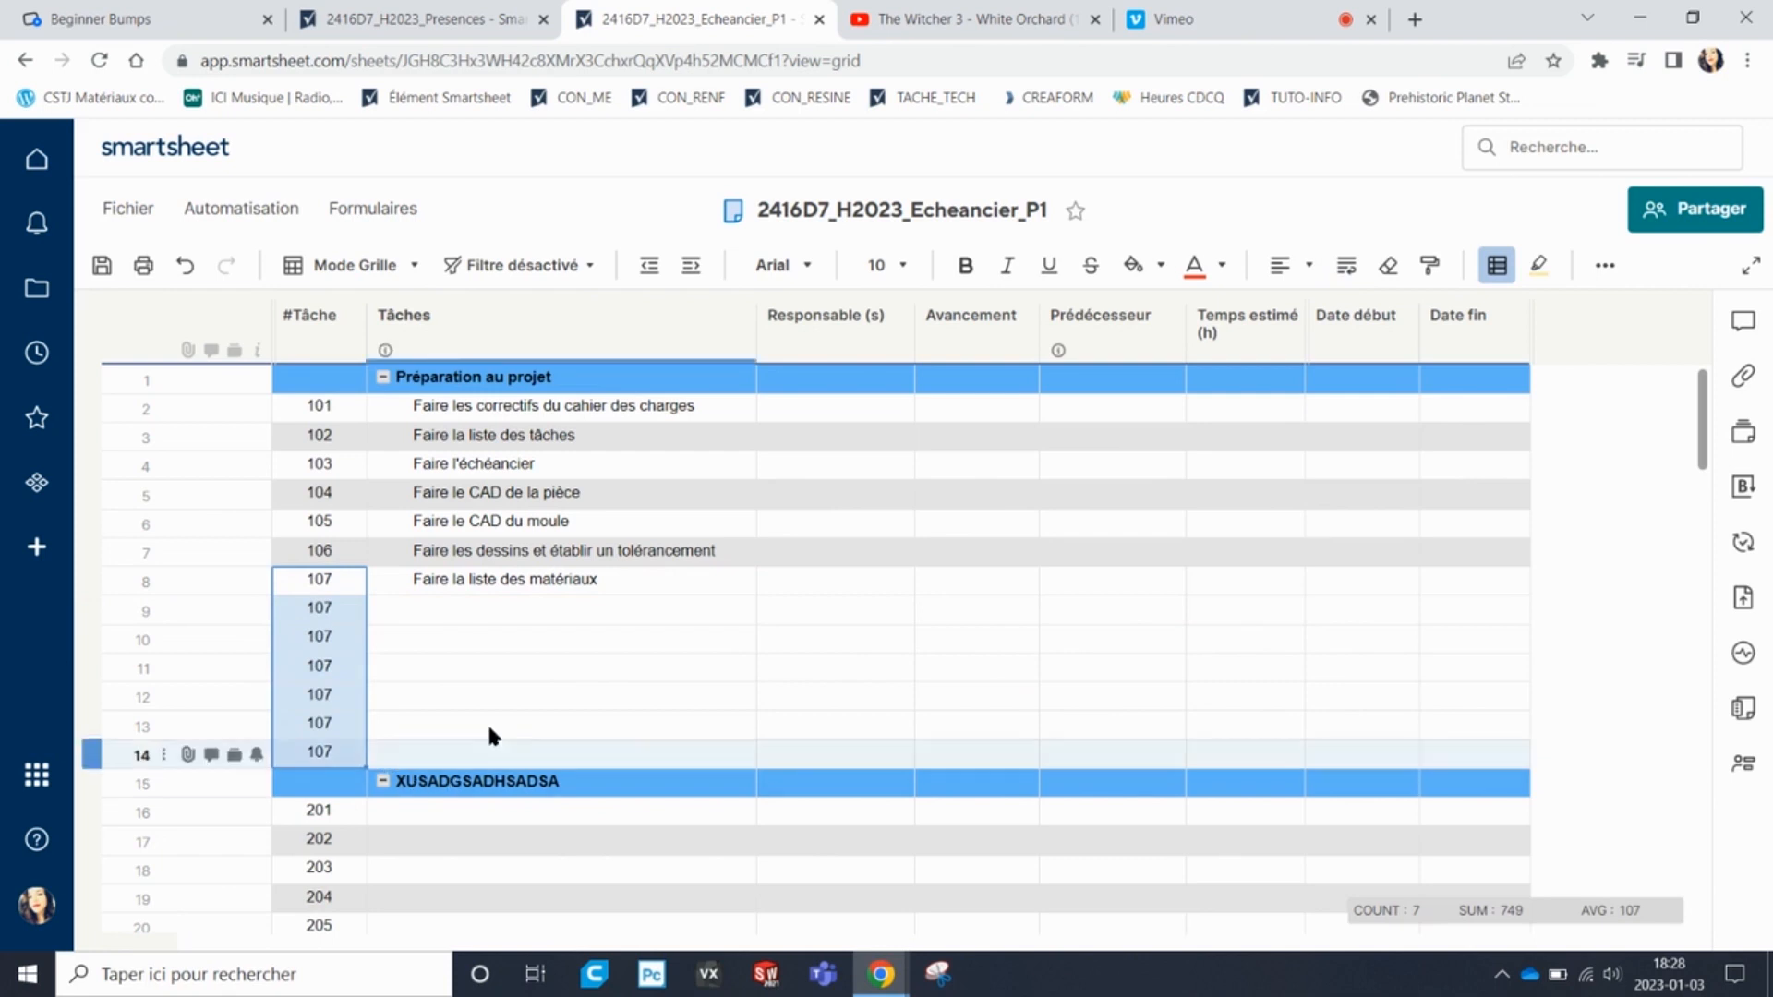
Number the six added task rows 9 to 14 as 108 through 113 in the #Tâche column.
{"action": "left_click", "coordinate": [355, 609]}
{"action": "type", "text": "108"}
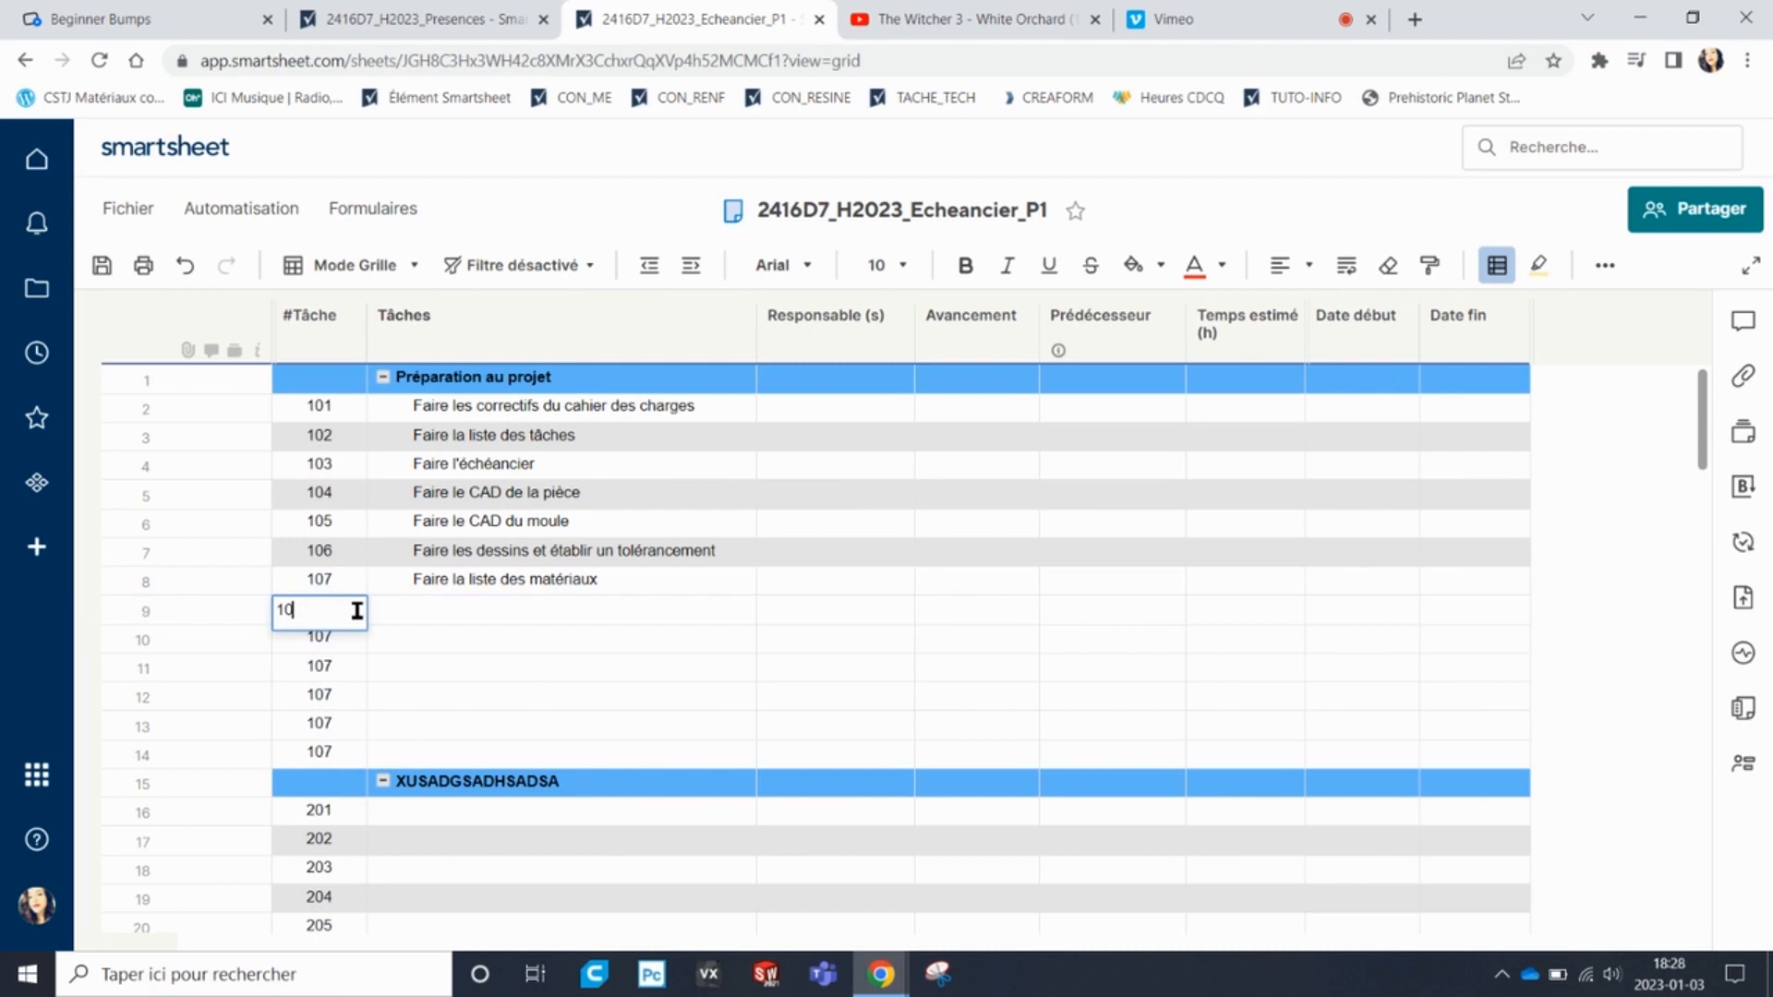
{"action": "key", "text": "Return"}
{"action": "type", "text": "109"}
{"action": "key", "text": "Return"}
{"action": "type", "text": "110"}
{"action": "key", "text": "Return"}
{"action": "type", "text": "111"}
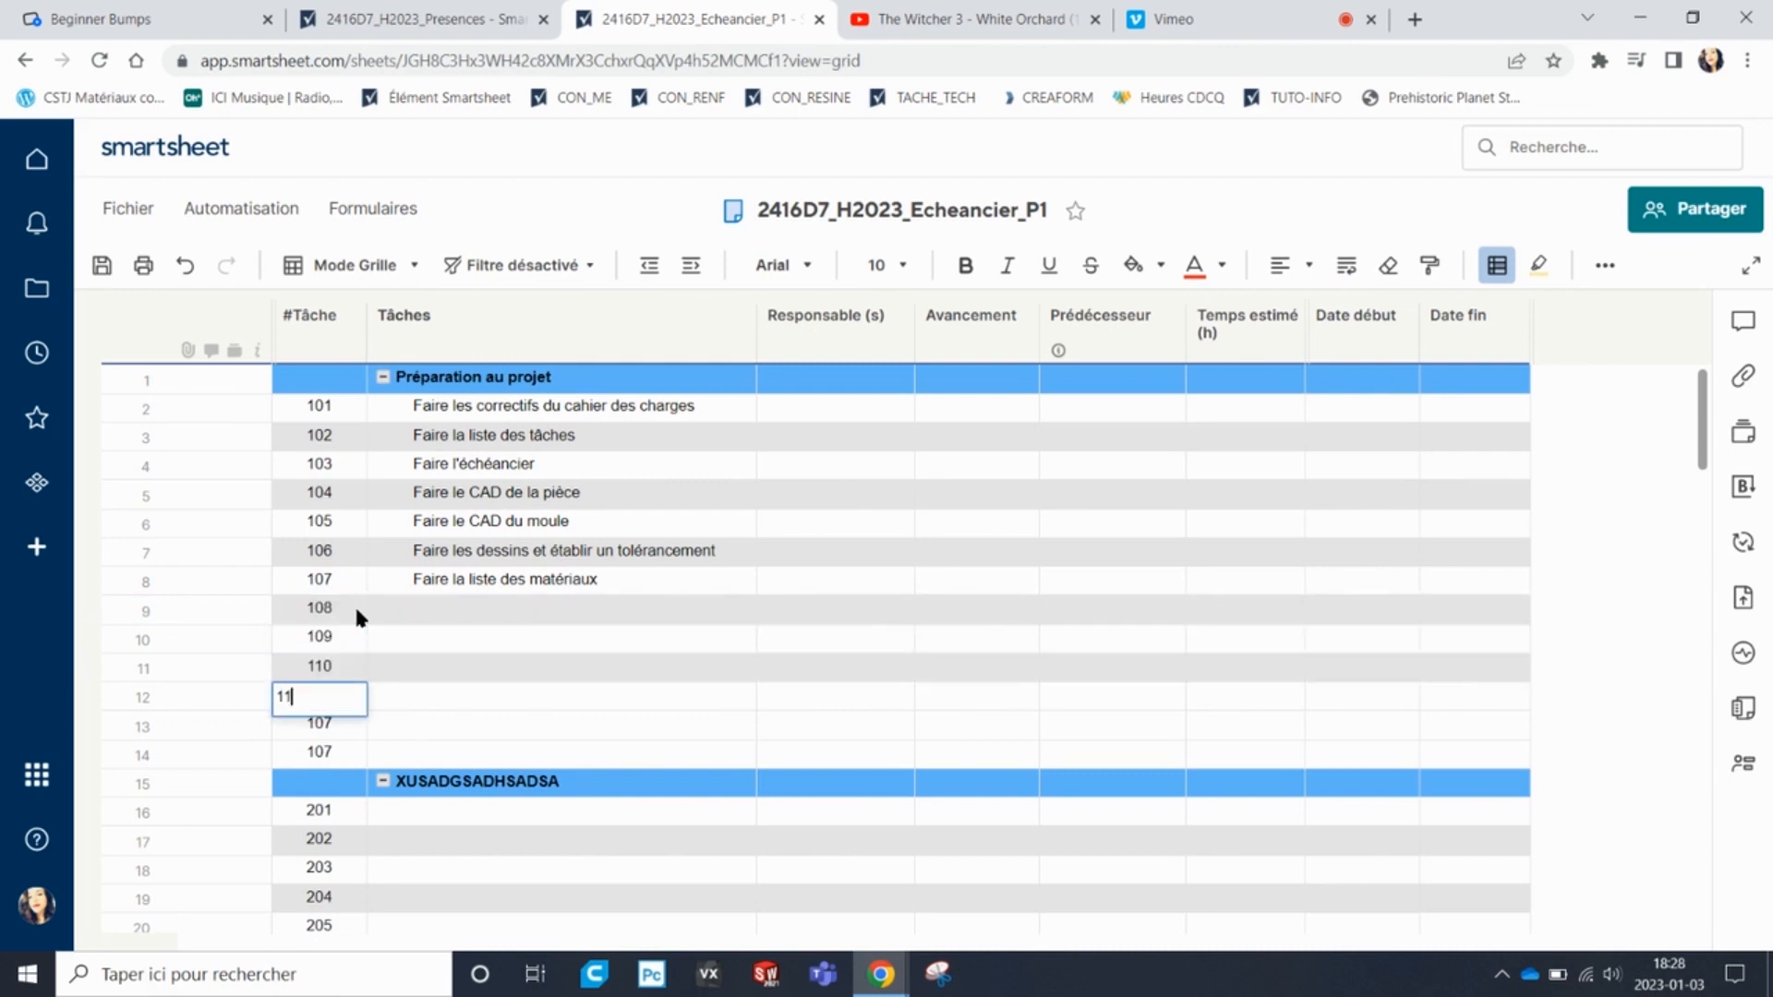
{"action": "key", "text": "Return"}
{"action": "type", "text": "112"}
{"action": "key", "text": "Return"}
{"action": "type", "text": "113"}
{"action": "key", "text": "Return"}
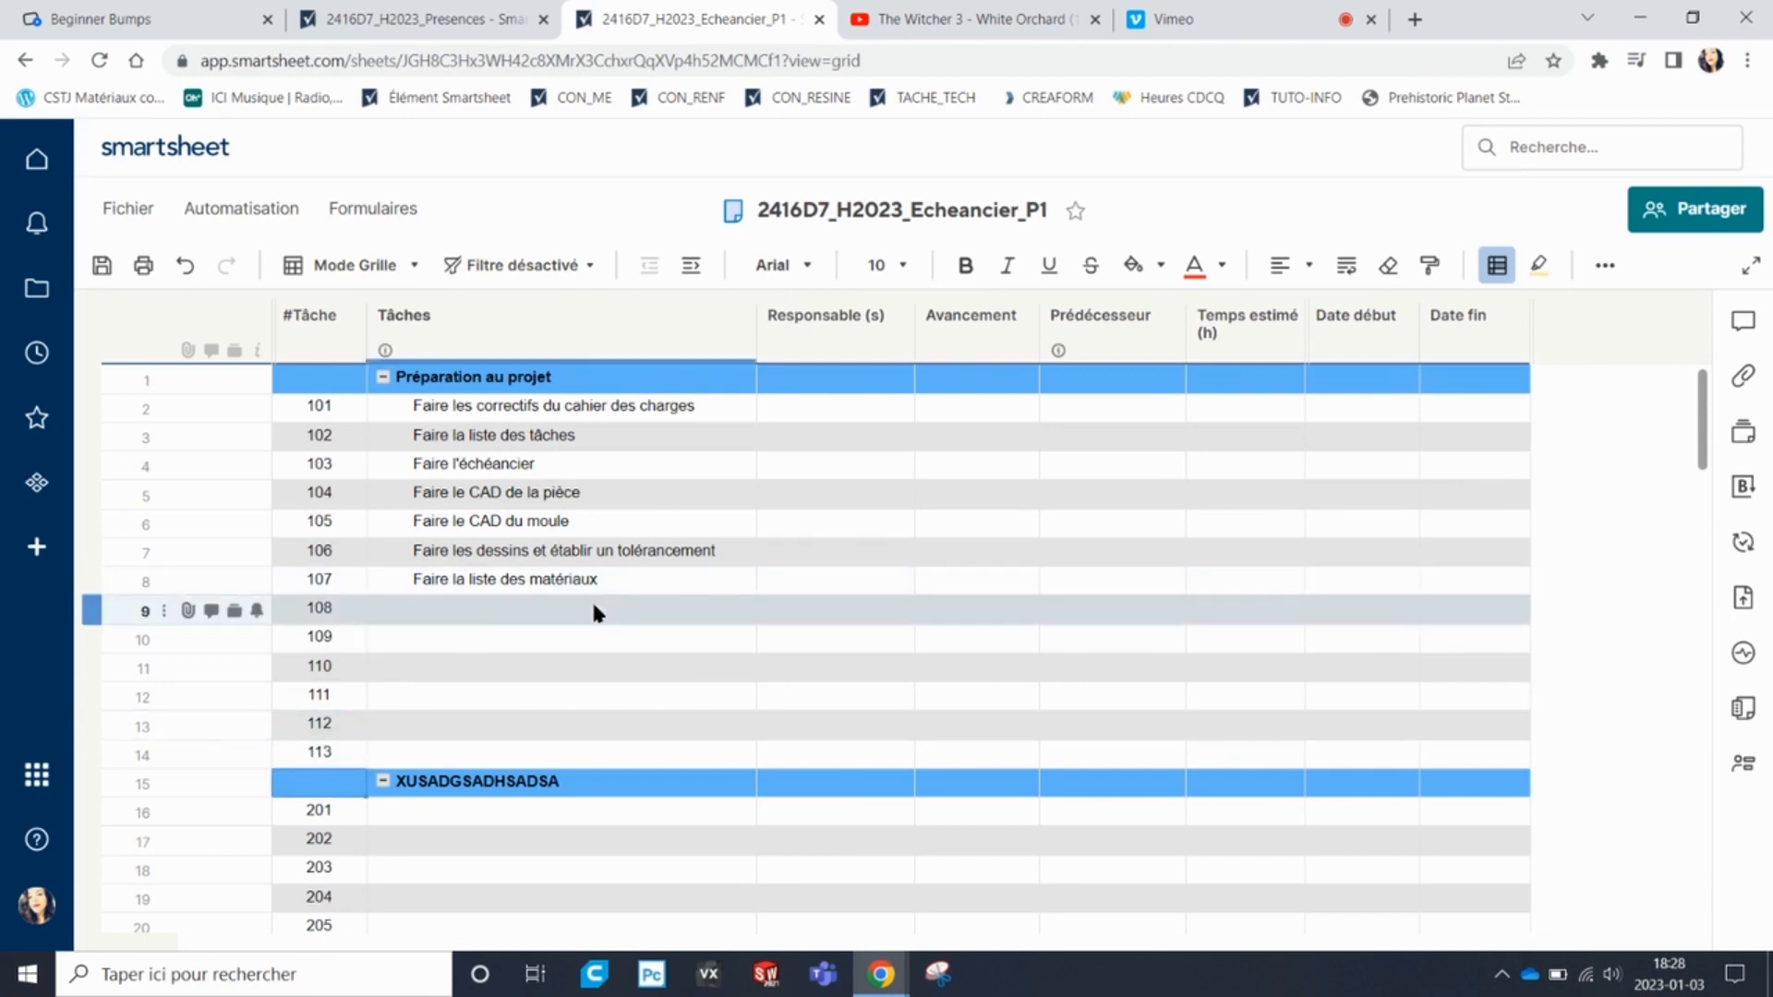
Describe task 108 as "Vérifier ma liste des matériaux avec l'enseignant" and task 109 as "Faire le cahier des charges partie 1".
{"action": "left_click", "coordinate": [596, 608]}
{"action": "type", "text": "V"}
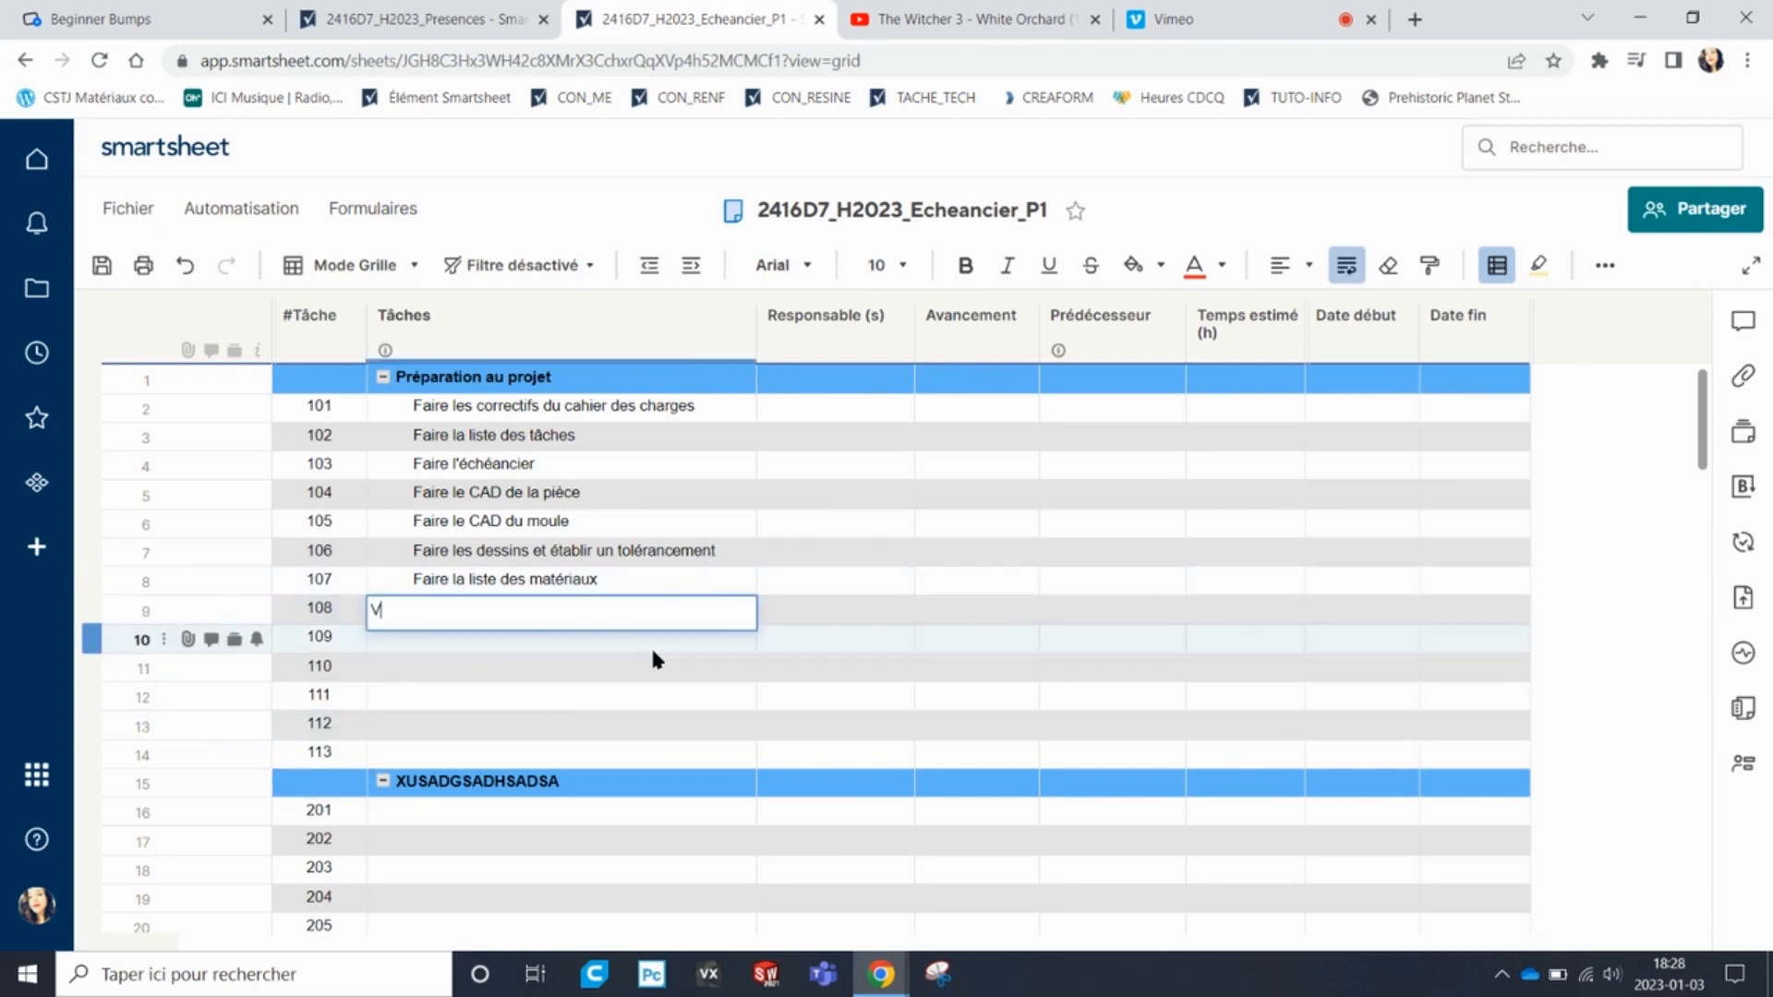
{"action": "type", "text": "érifier ma liste des matériaux avec l'enseiga"}
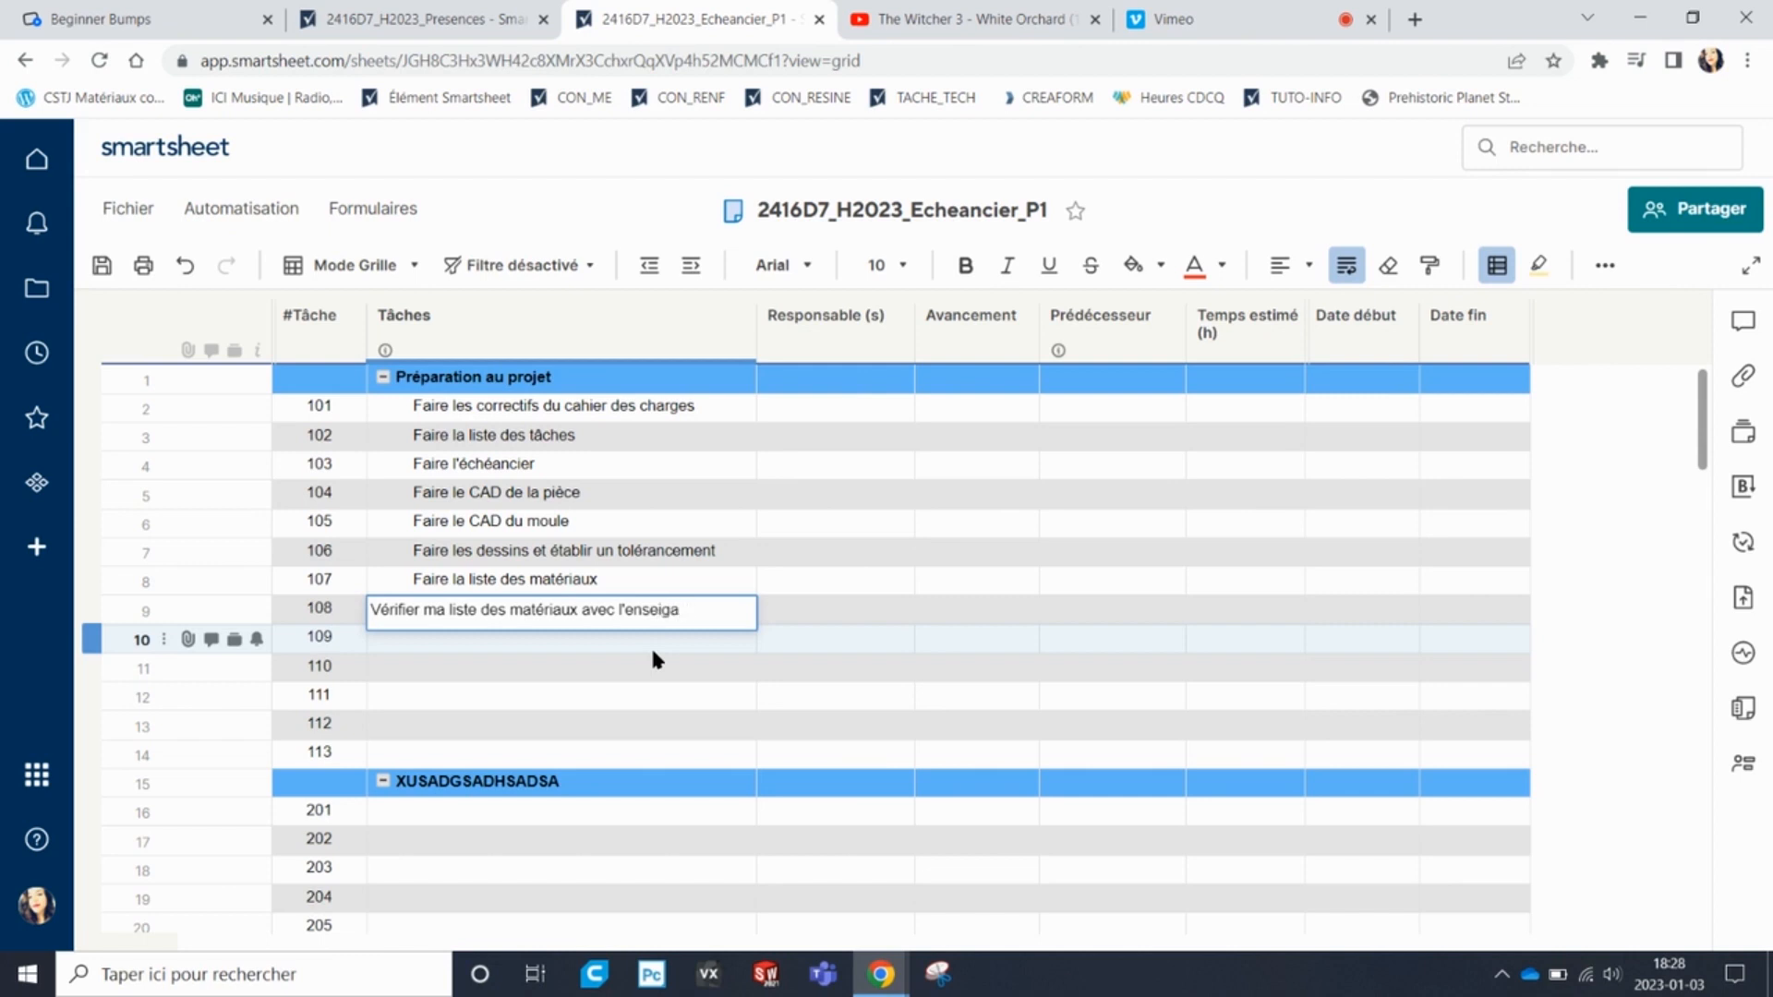
{"action": "type", "text": "nt"}
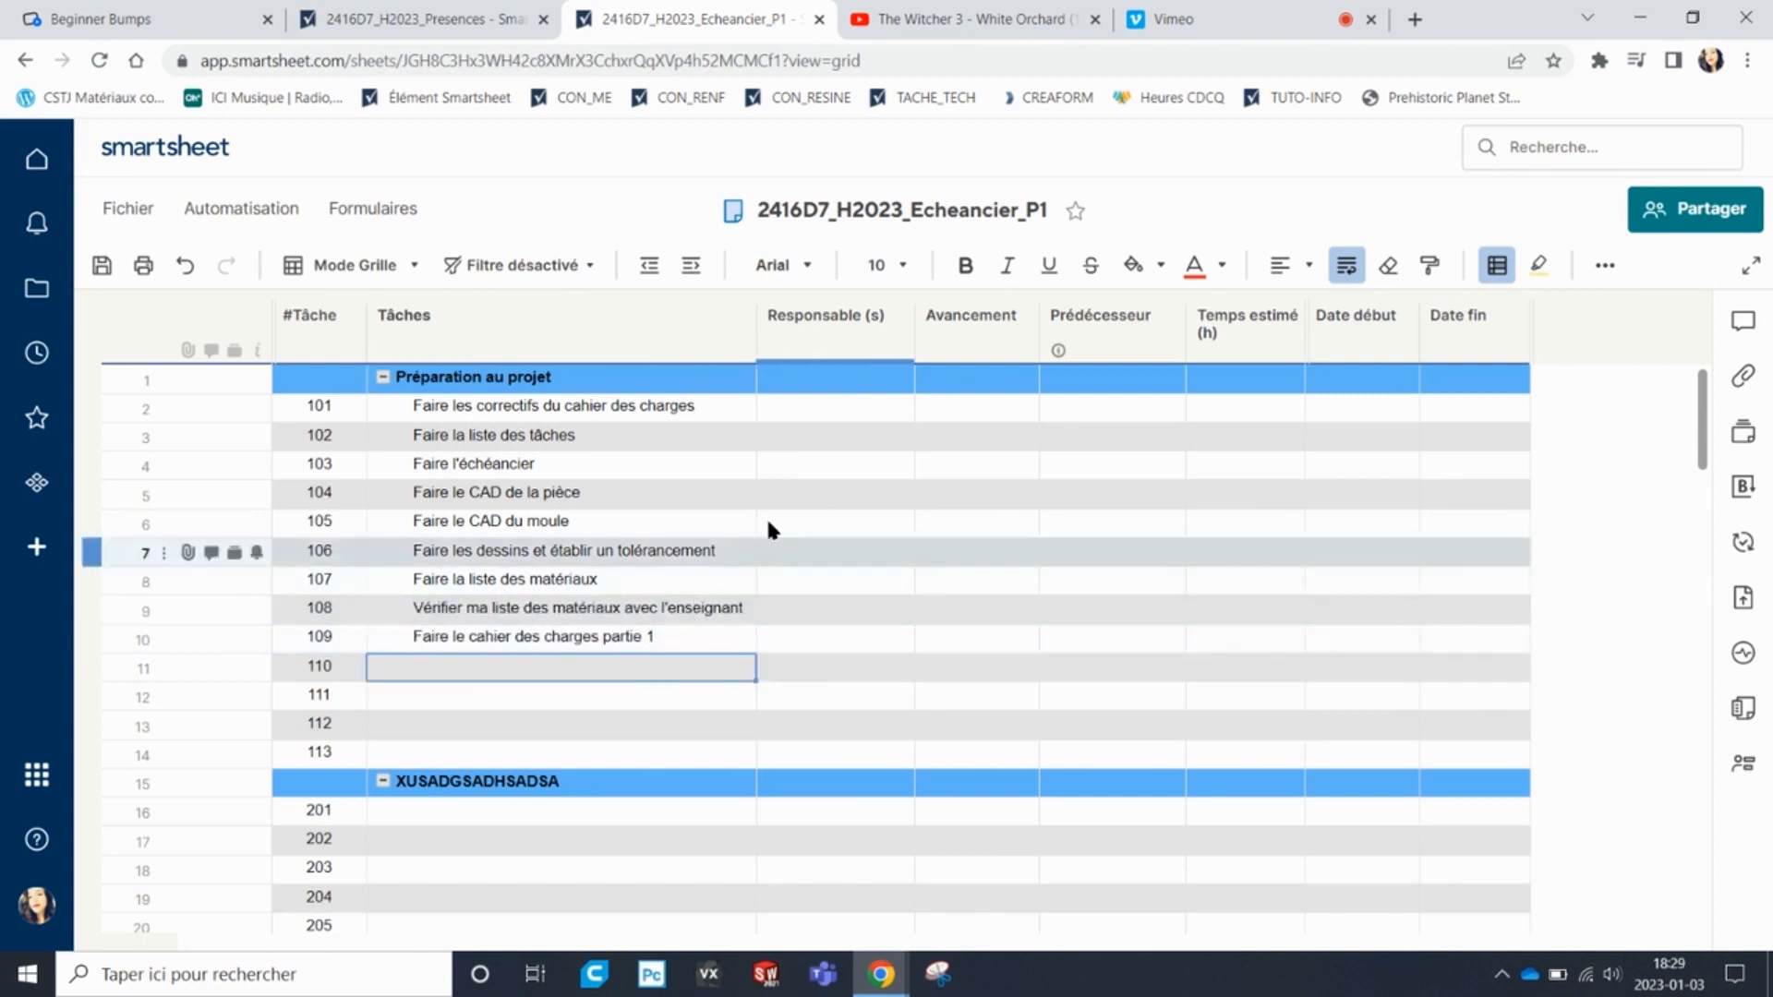
Assign task 101 to the first individual team member listed under Responsable and set its Avancement to Aucun.
{"action": "left_click", "coordinate": [833, 409]}
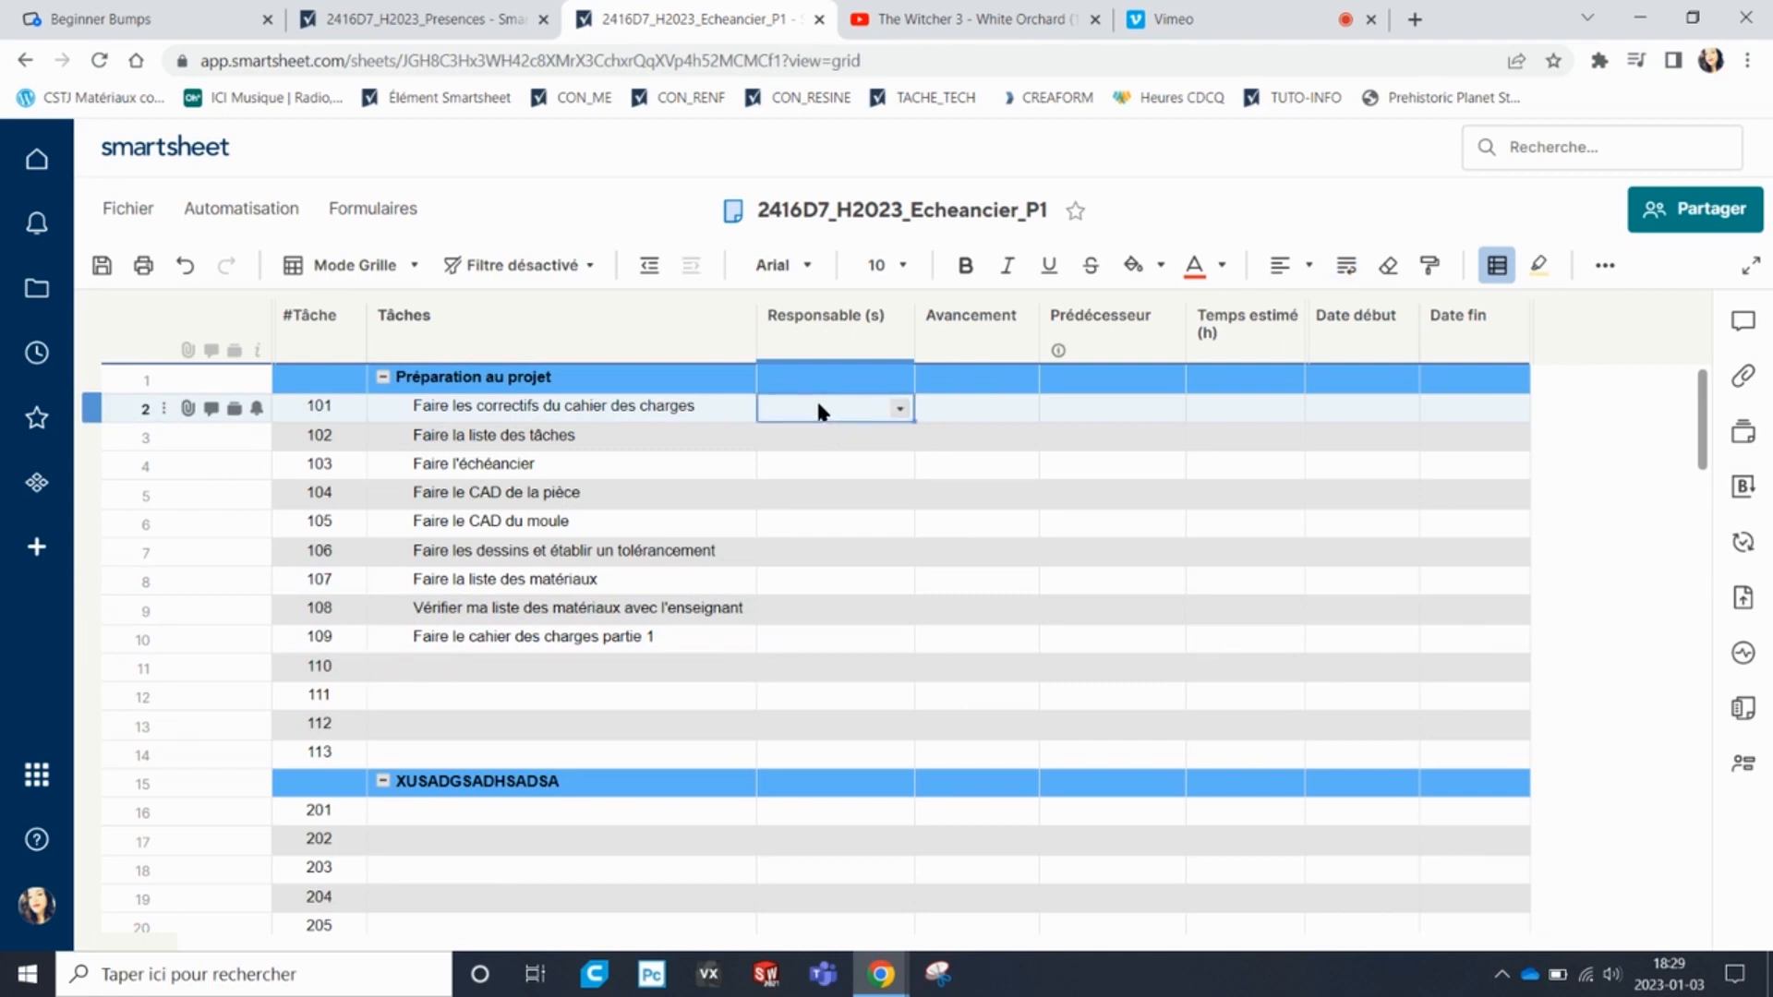
{"action": "left_click", "coordinate": [900, 413]}
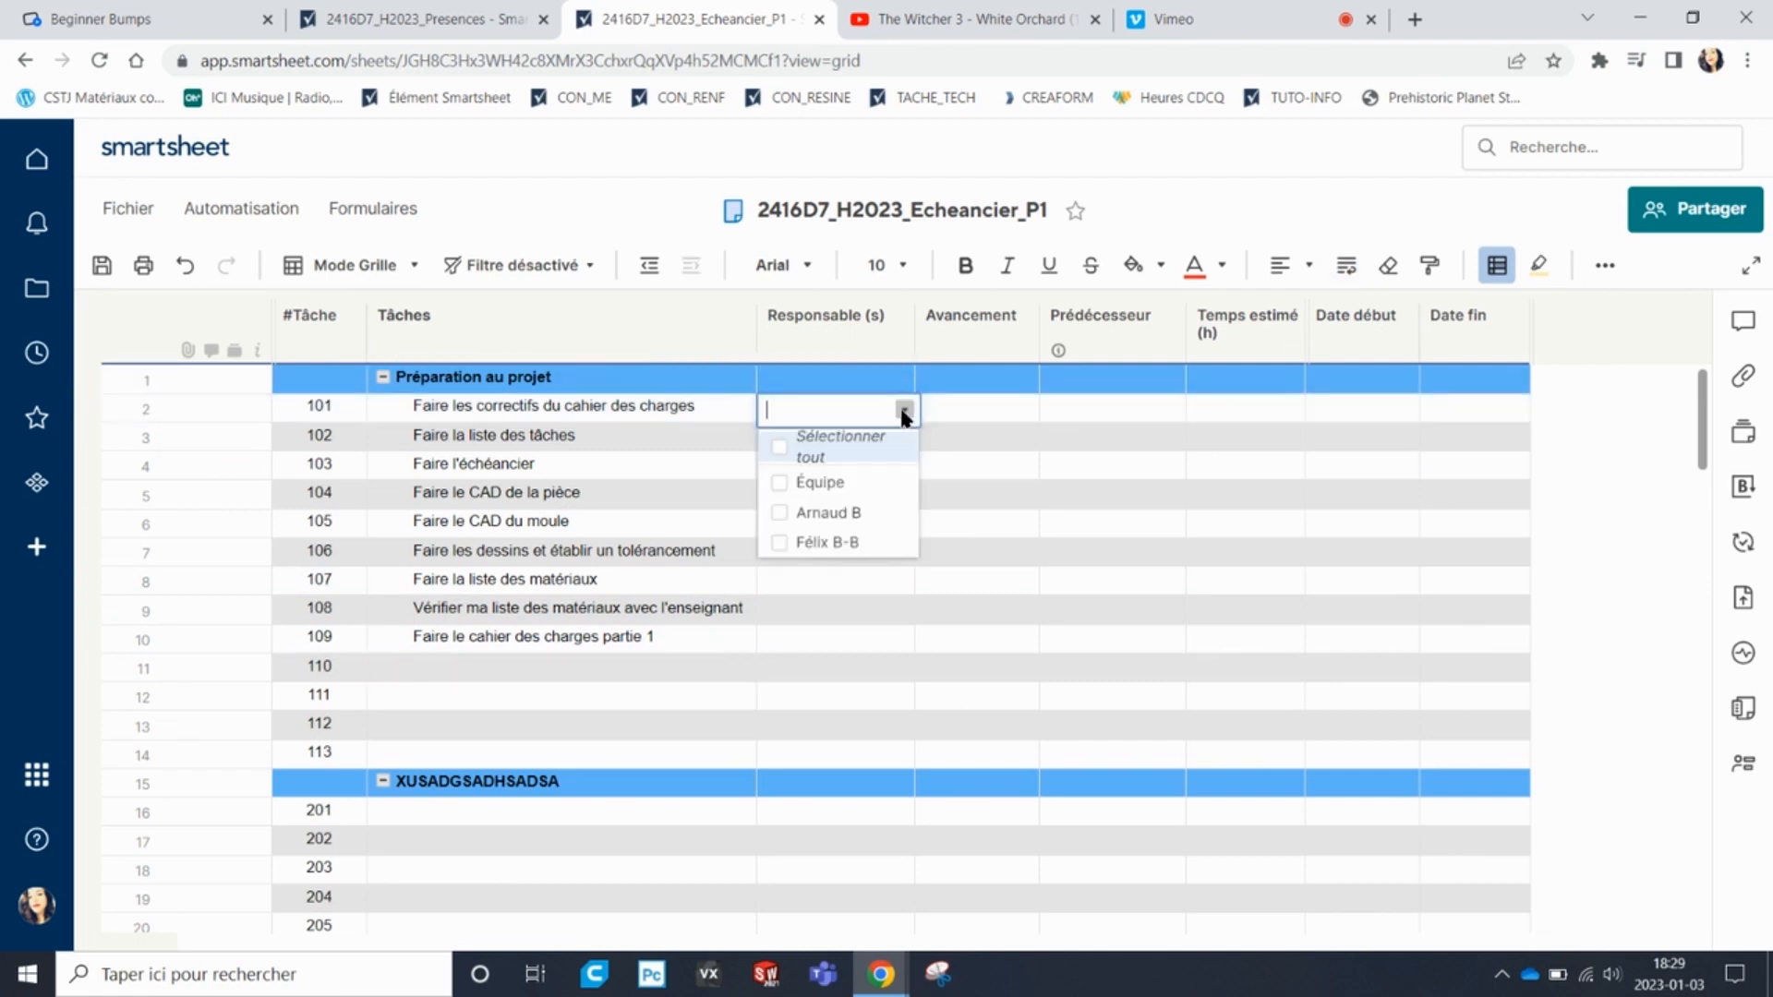
{"action": "left_click", "coordinate": [829, 513]}
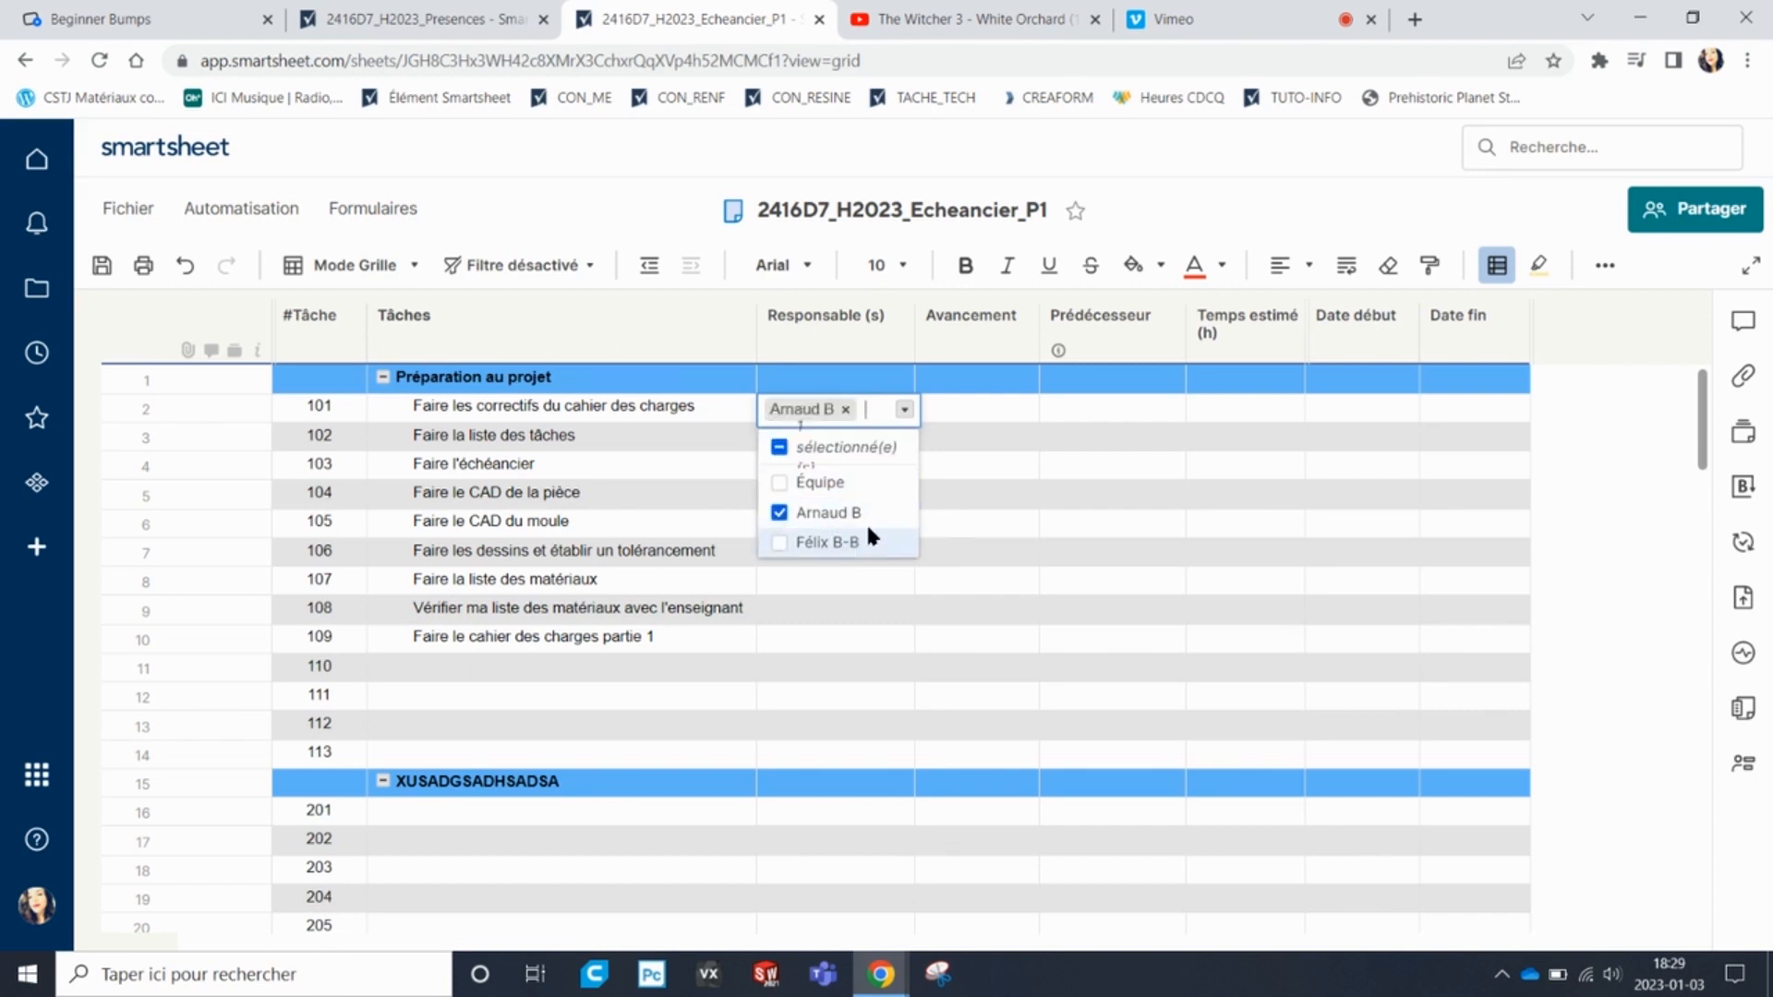
{"action": "left_click", "coordinate": [965, 457]}
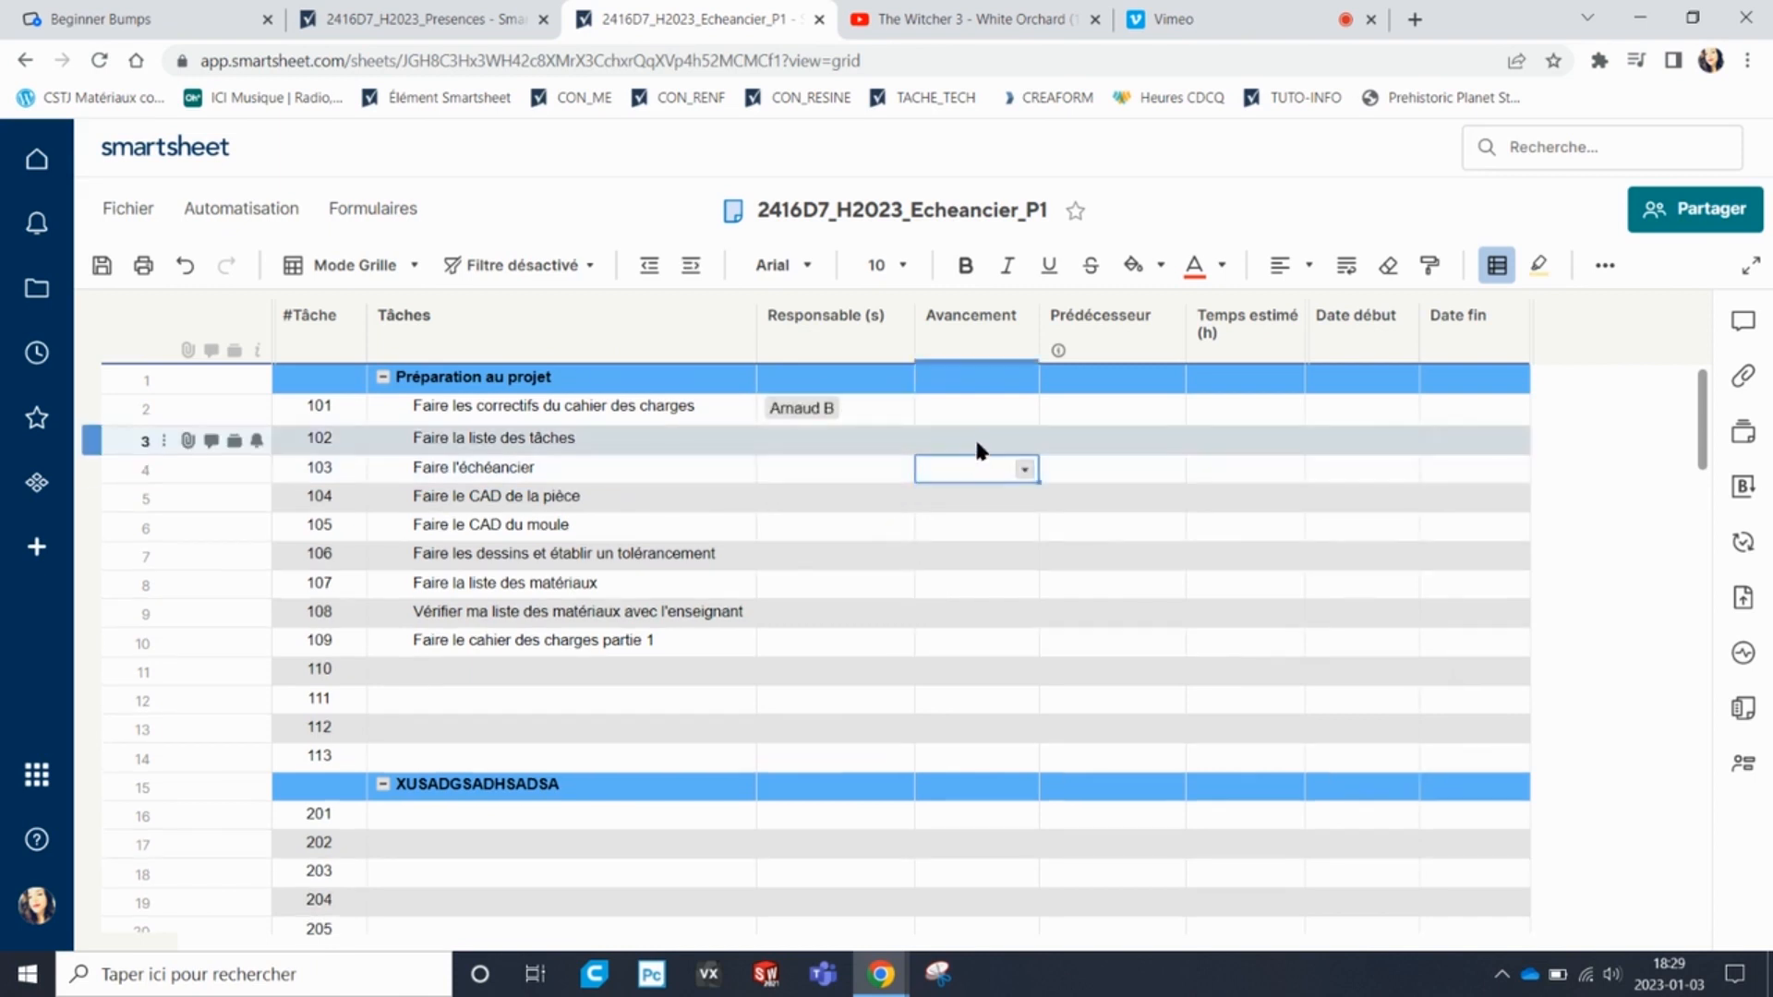
{"action": "left_click", "coordinate": [948, 407]}
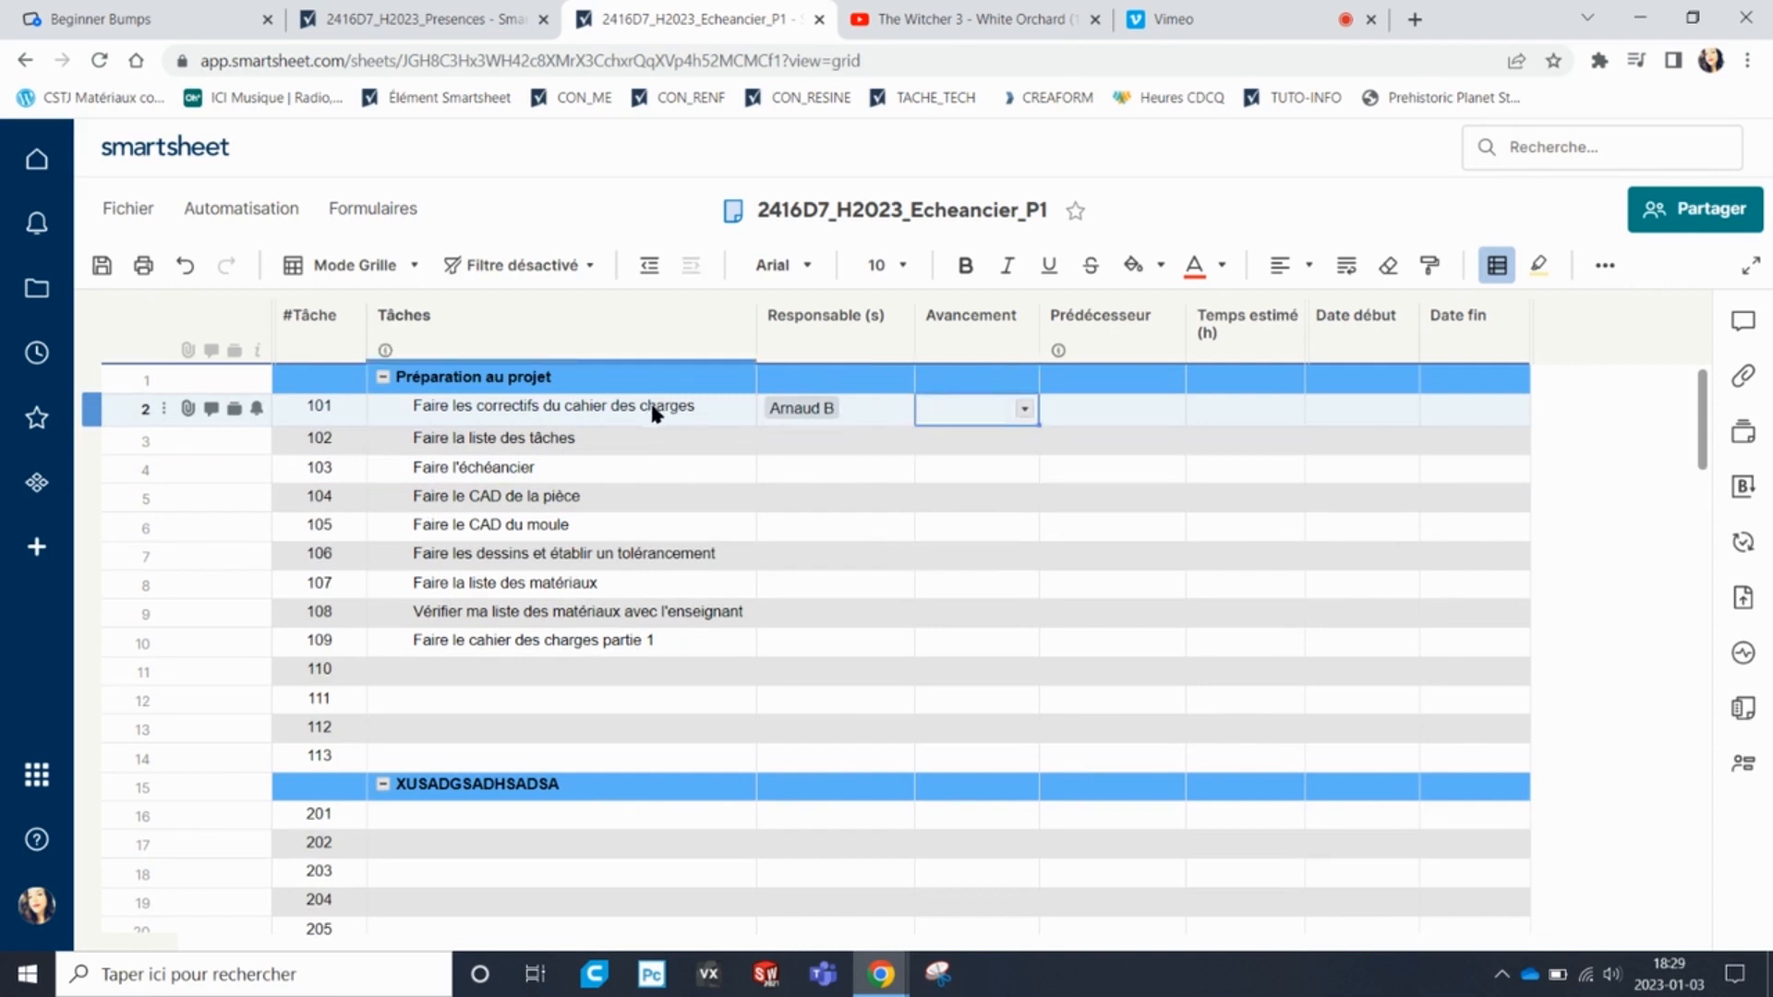
{"action": "left_click", "coordinate": [1023, 410]}
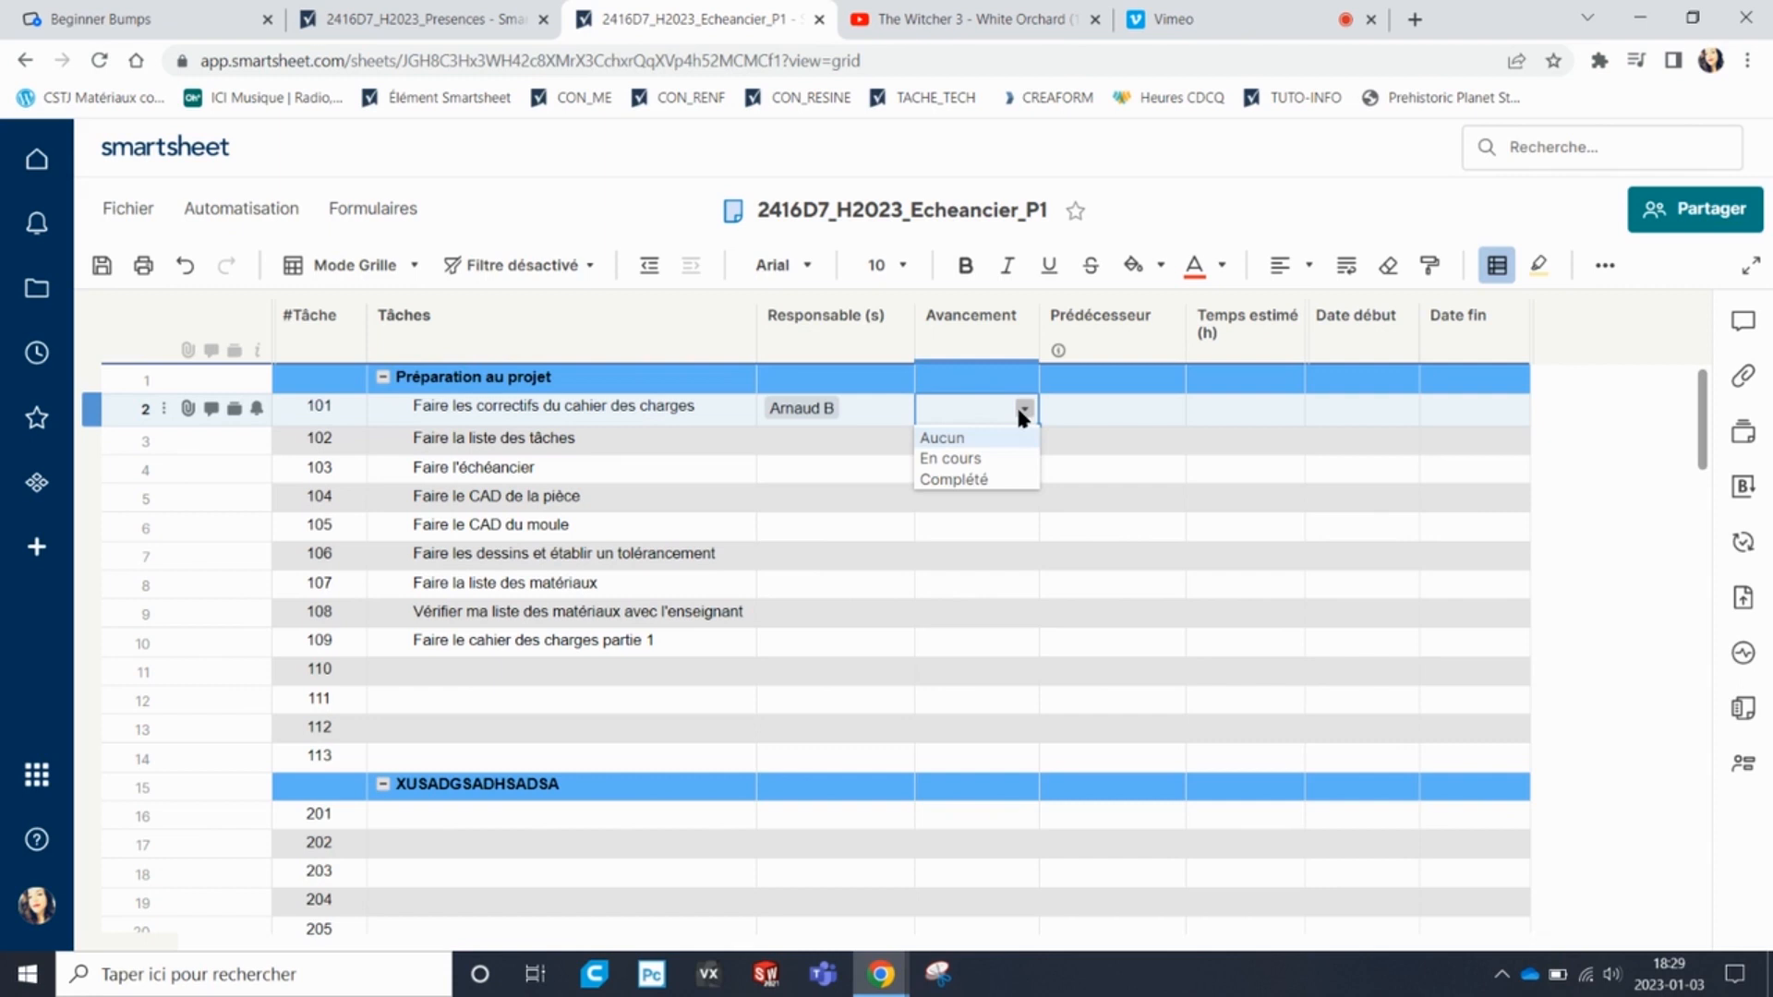
{"action": "left_click", "coordinate": [983, 442]}
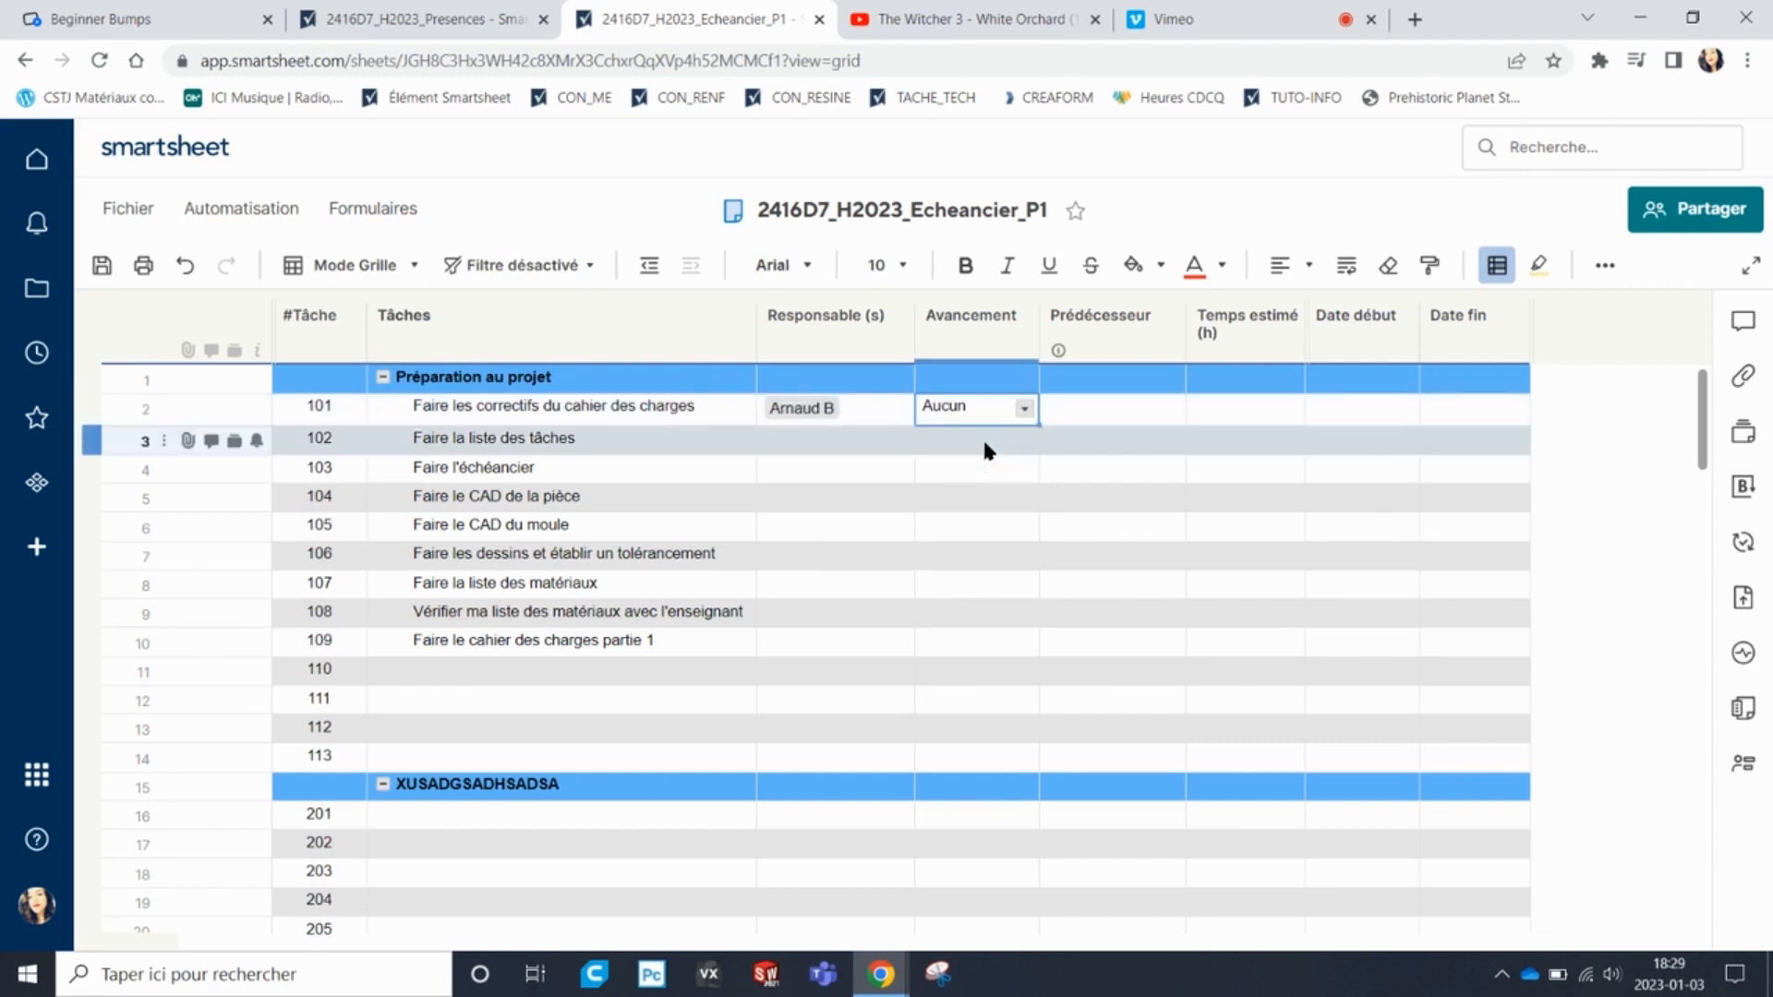
Leave task 101 without a predecessor and enter 3 hours as its Temps estimé.
{"action": "left_click", "coordinate": [1091, 414]}
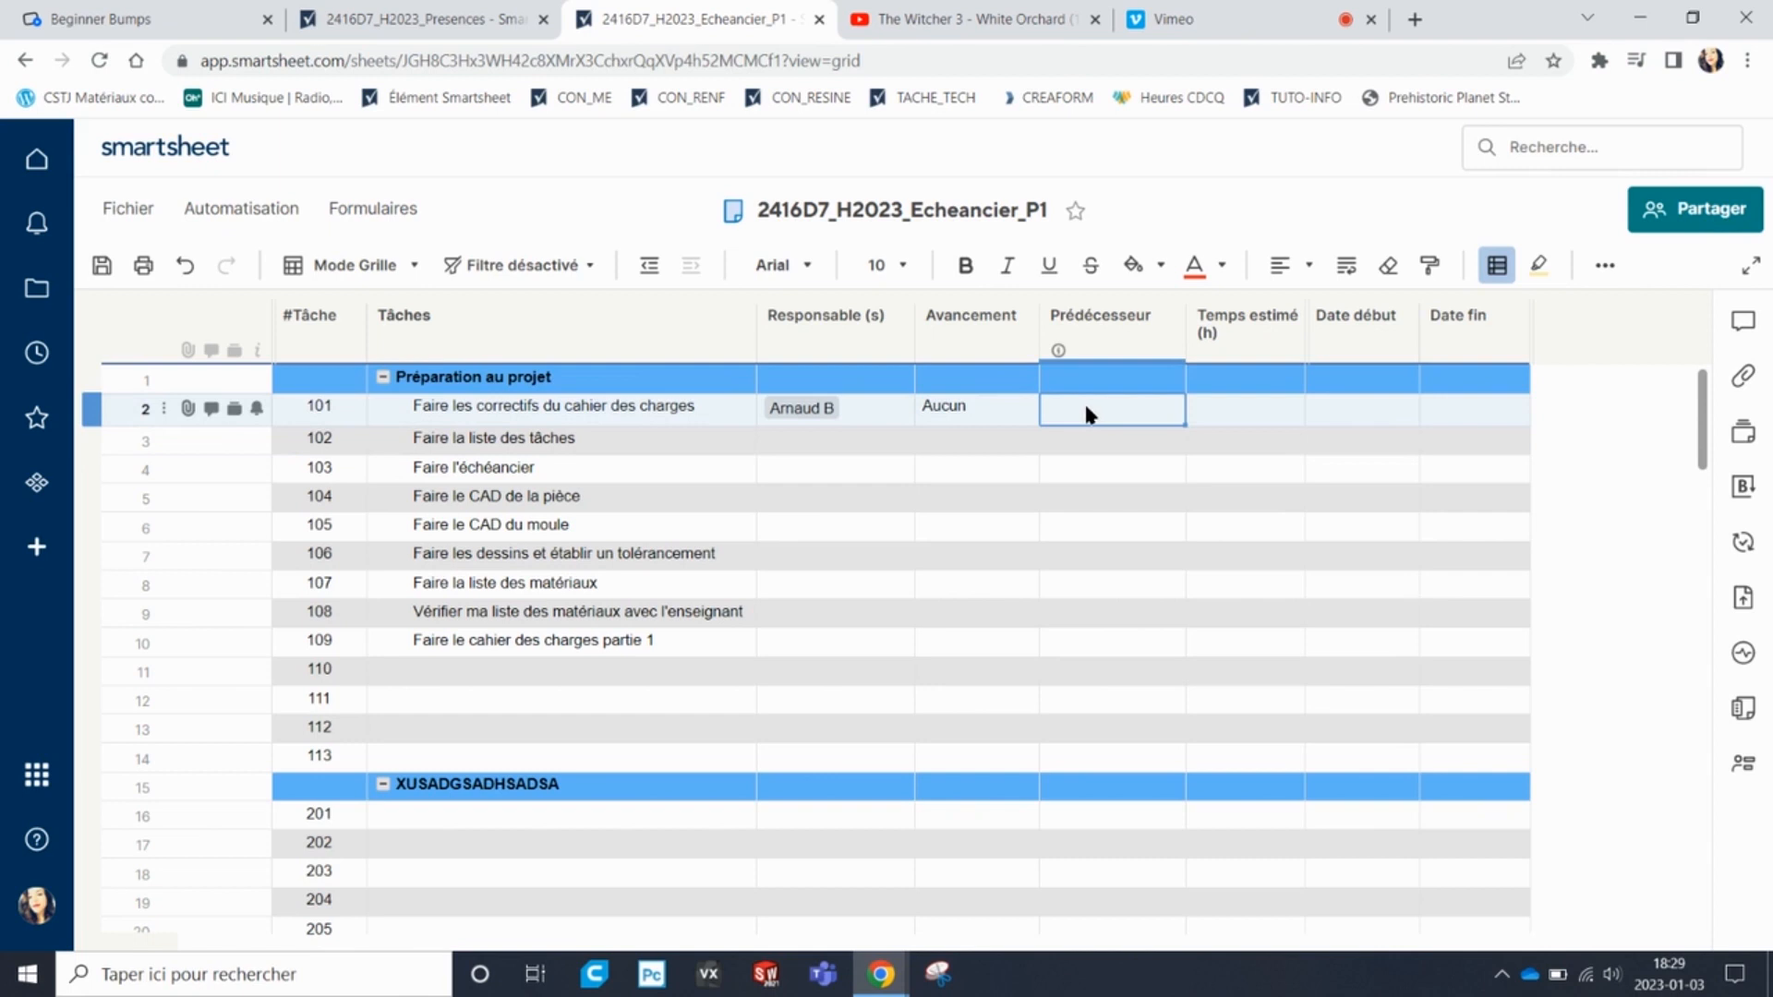
{"action": "left_click", "coordinate": [1237, 408]}
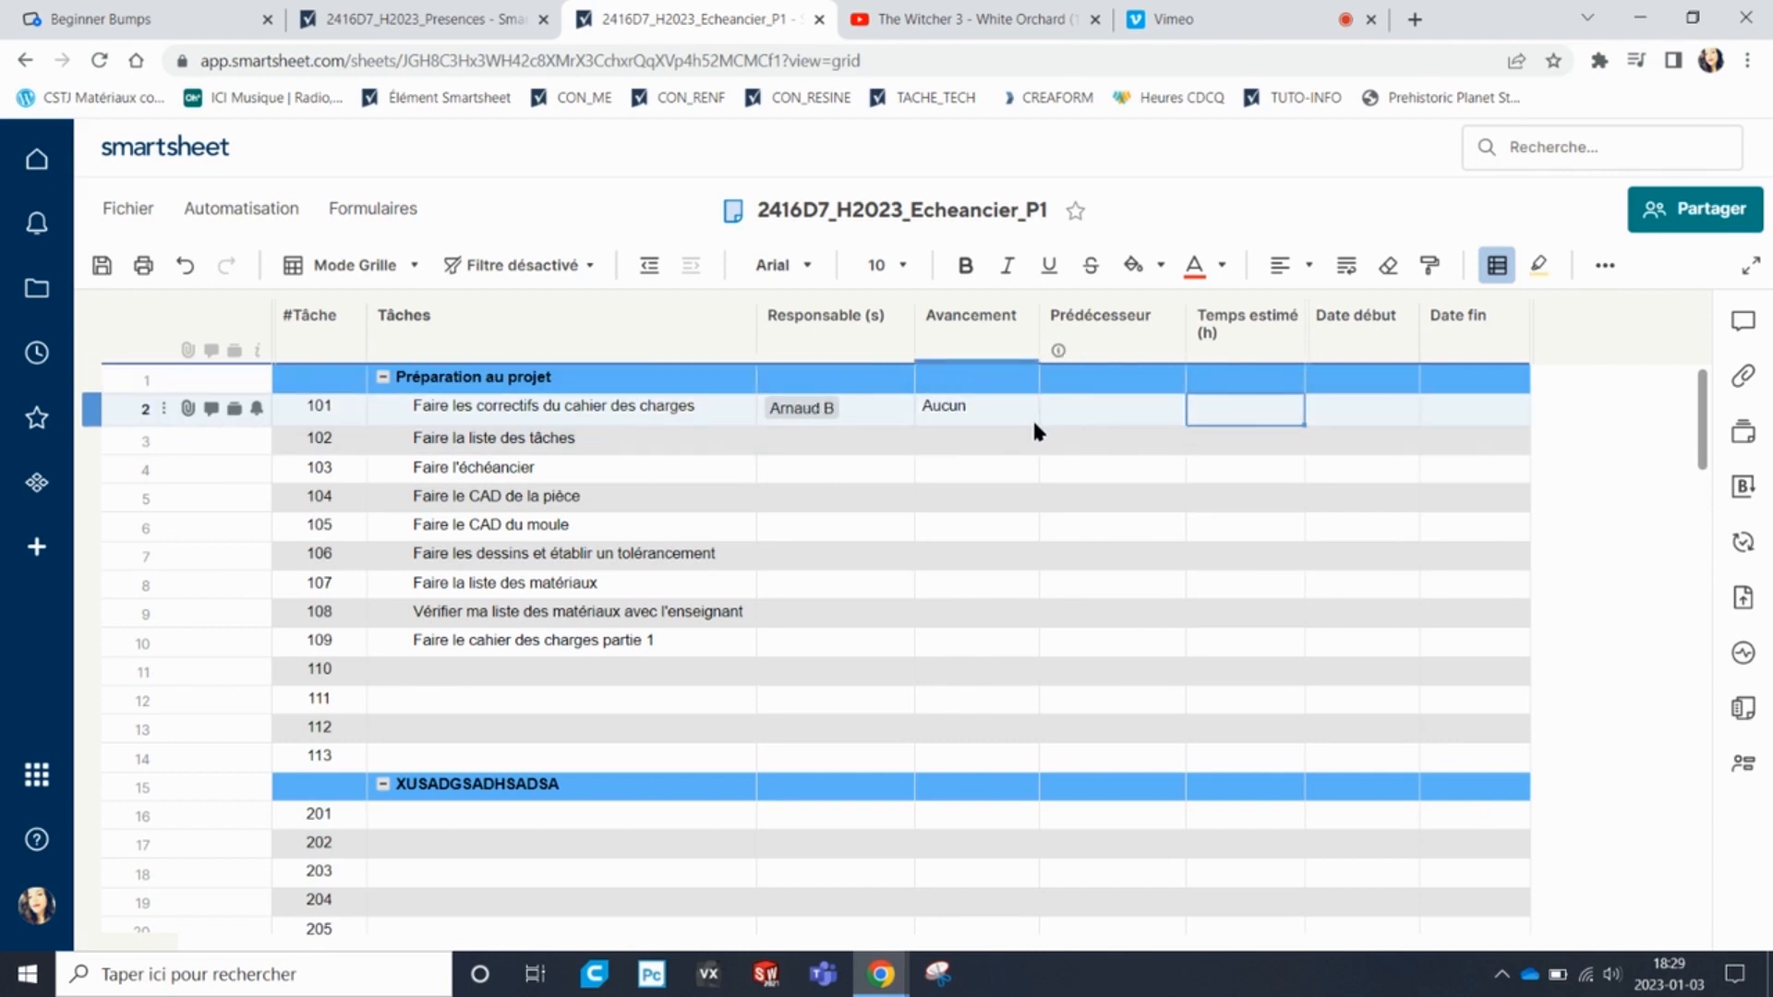
{"action": "type", "text": "3"}
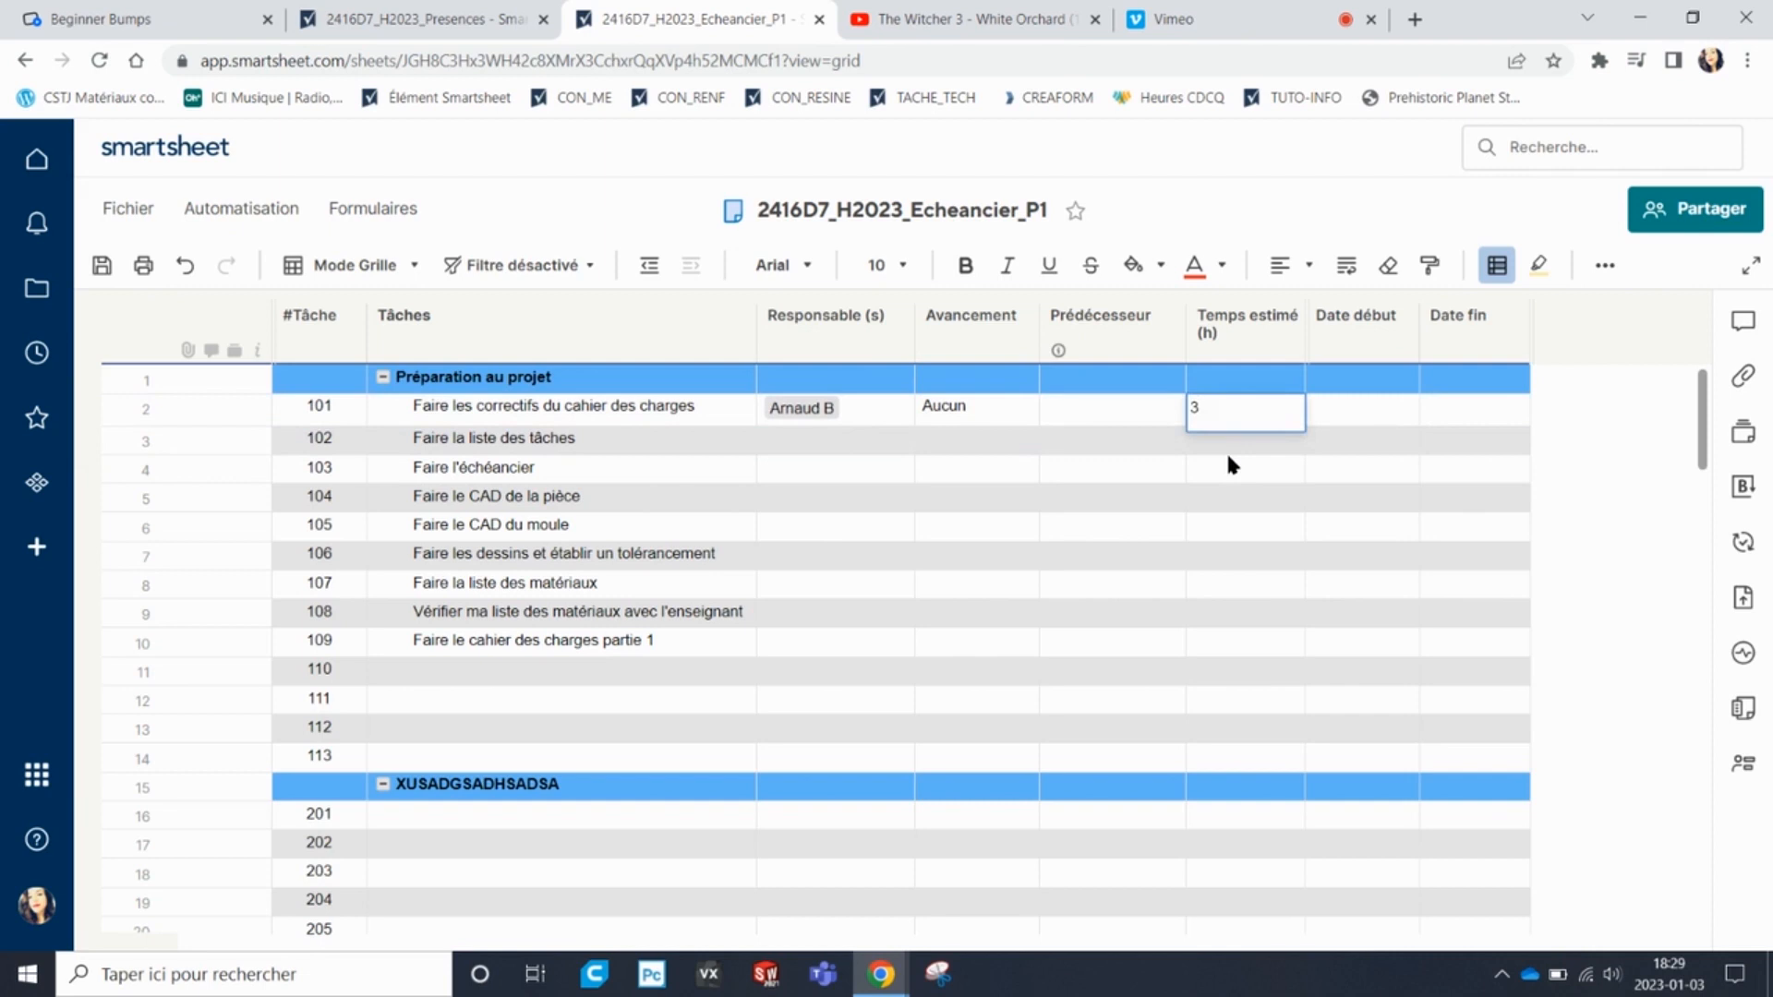
{"action": "left_click", "coordinate": [1226, 451]}
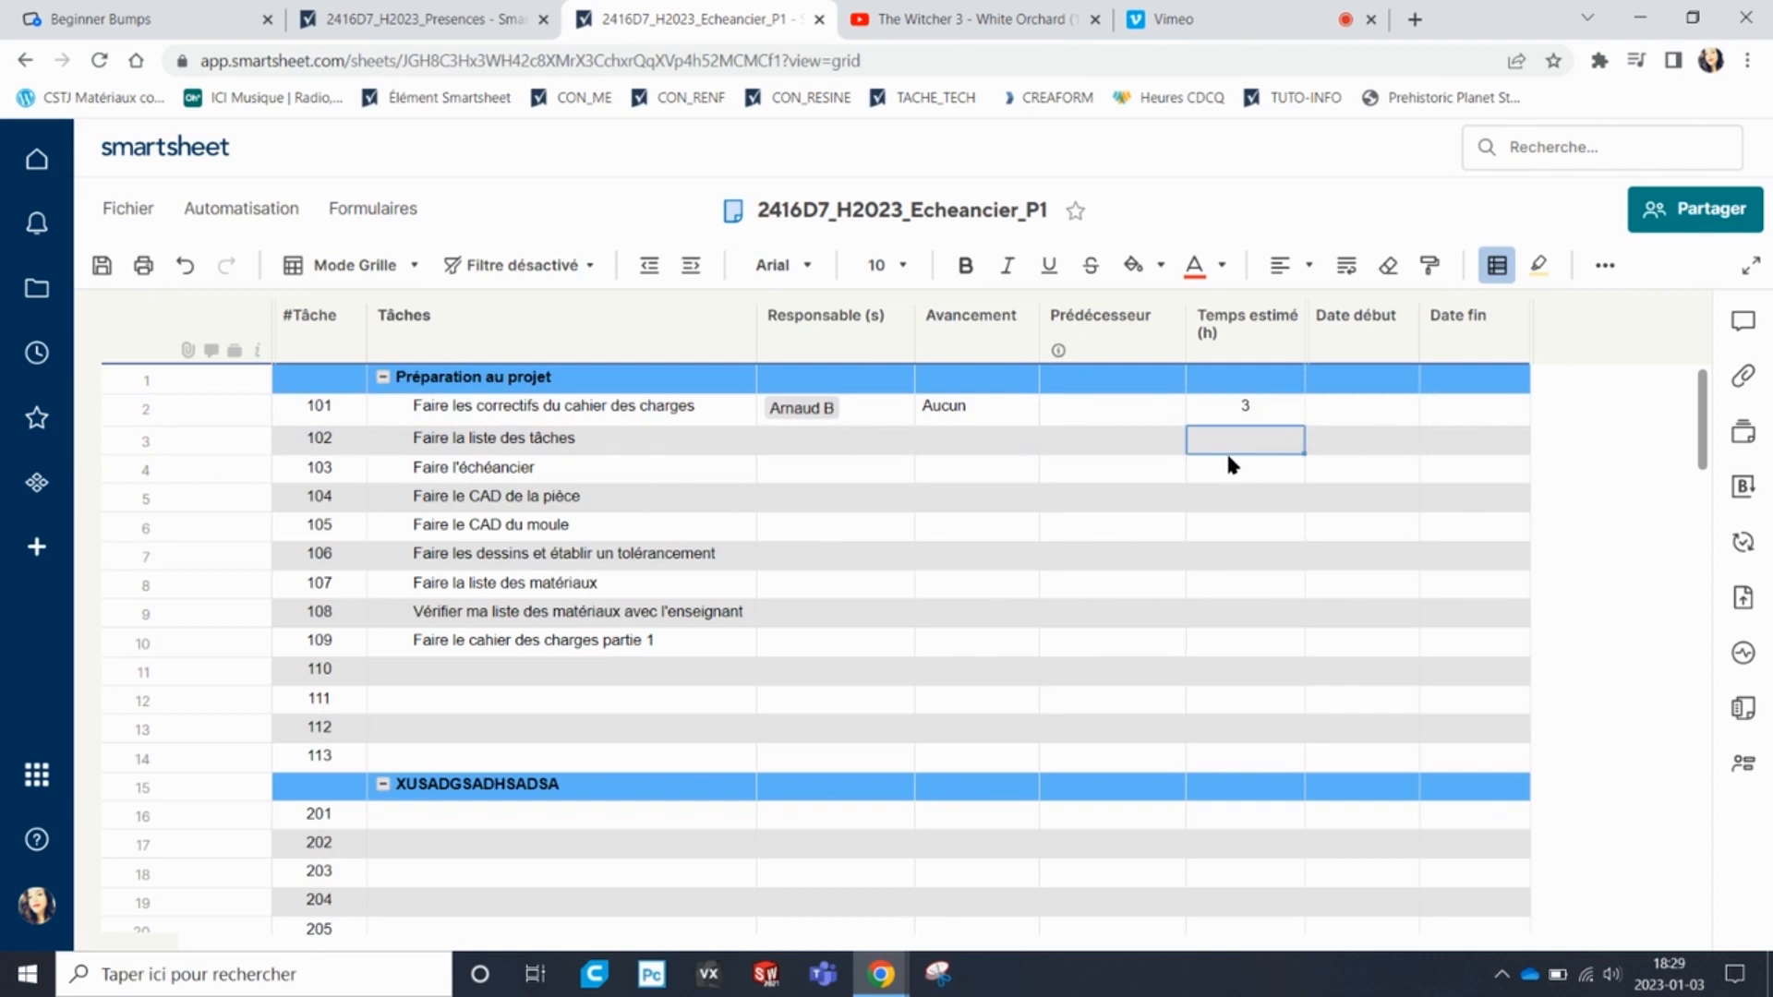
Set the Date début of task 101 to 25 January 2023 and save the sheet.
{"action": "left_click", "coordinate": [1362, 416]}
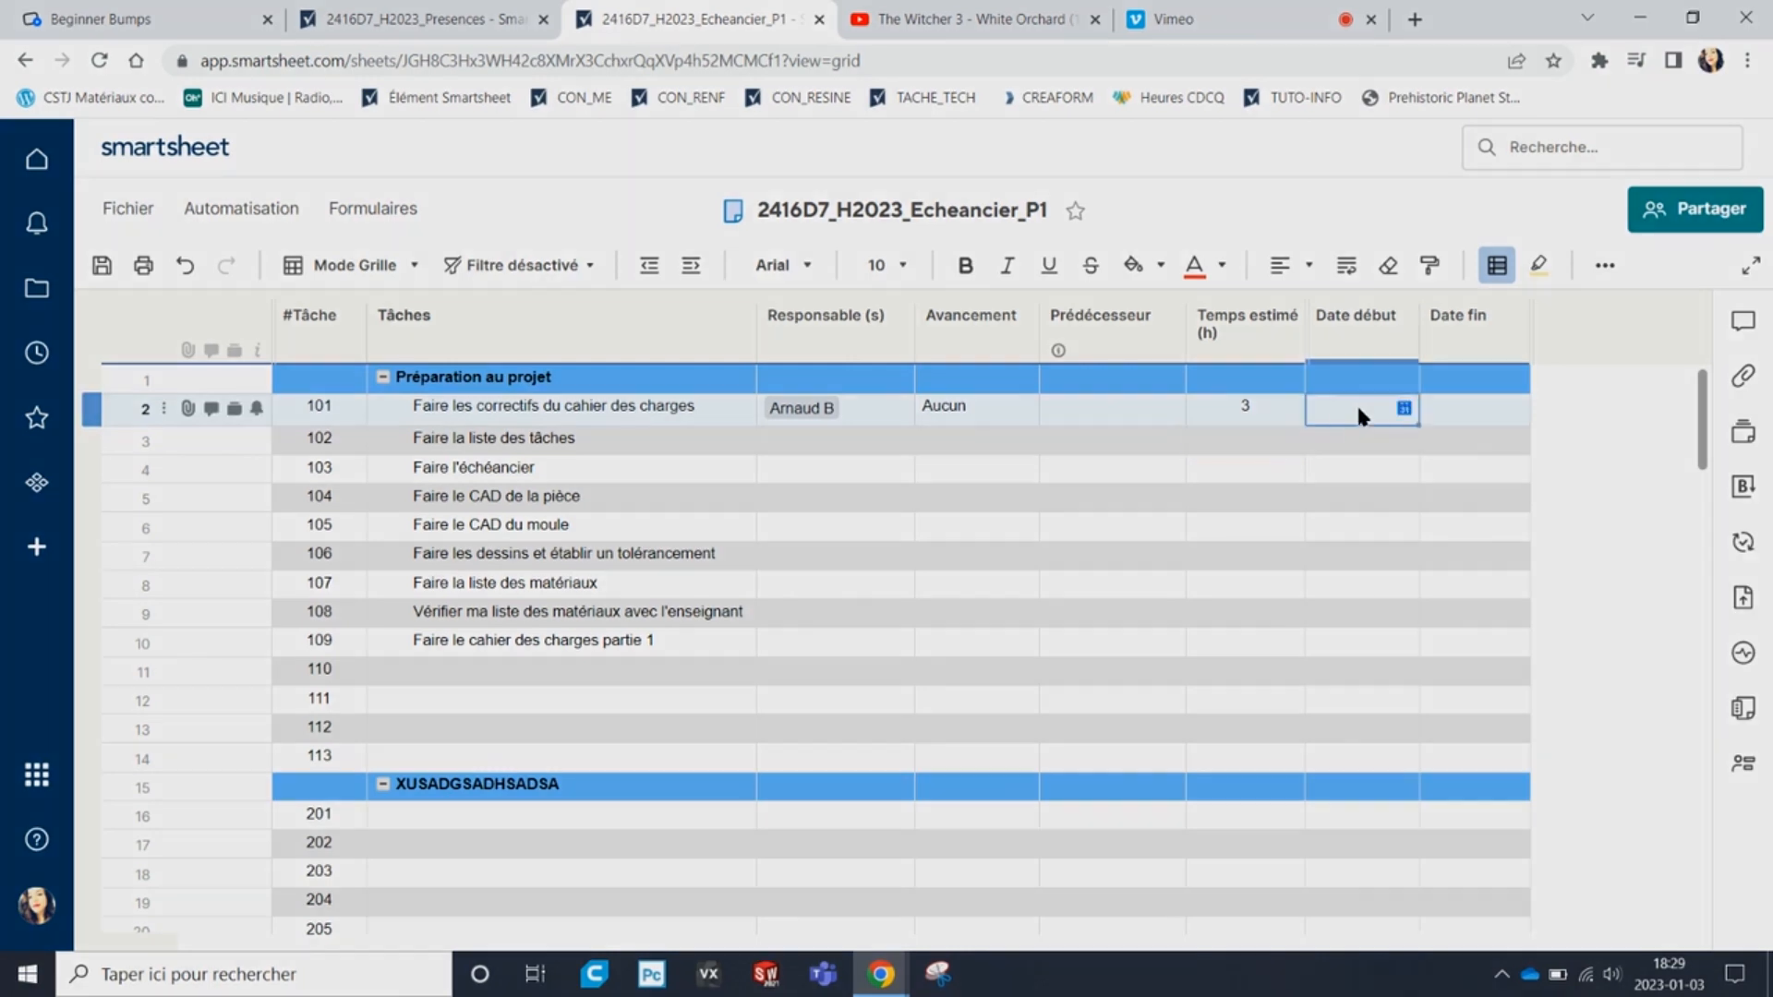
{"action": "left_click", "coordinate": [1404, 409]}
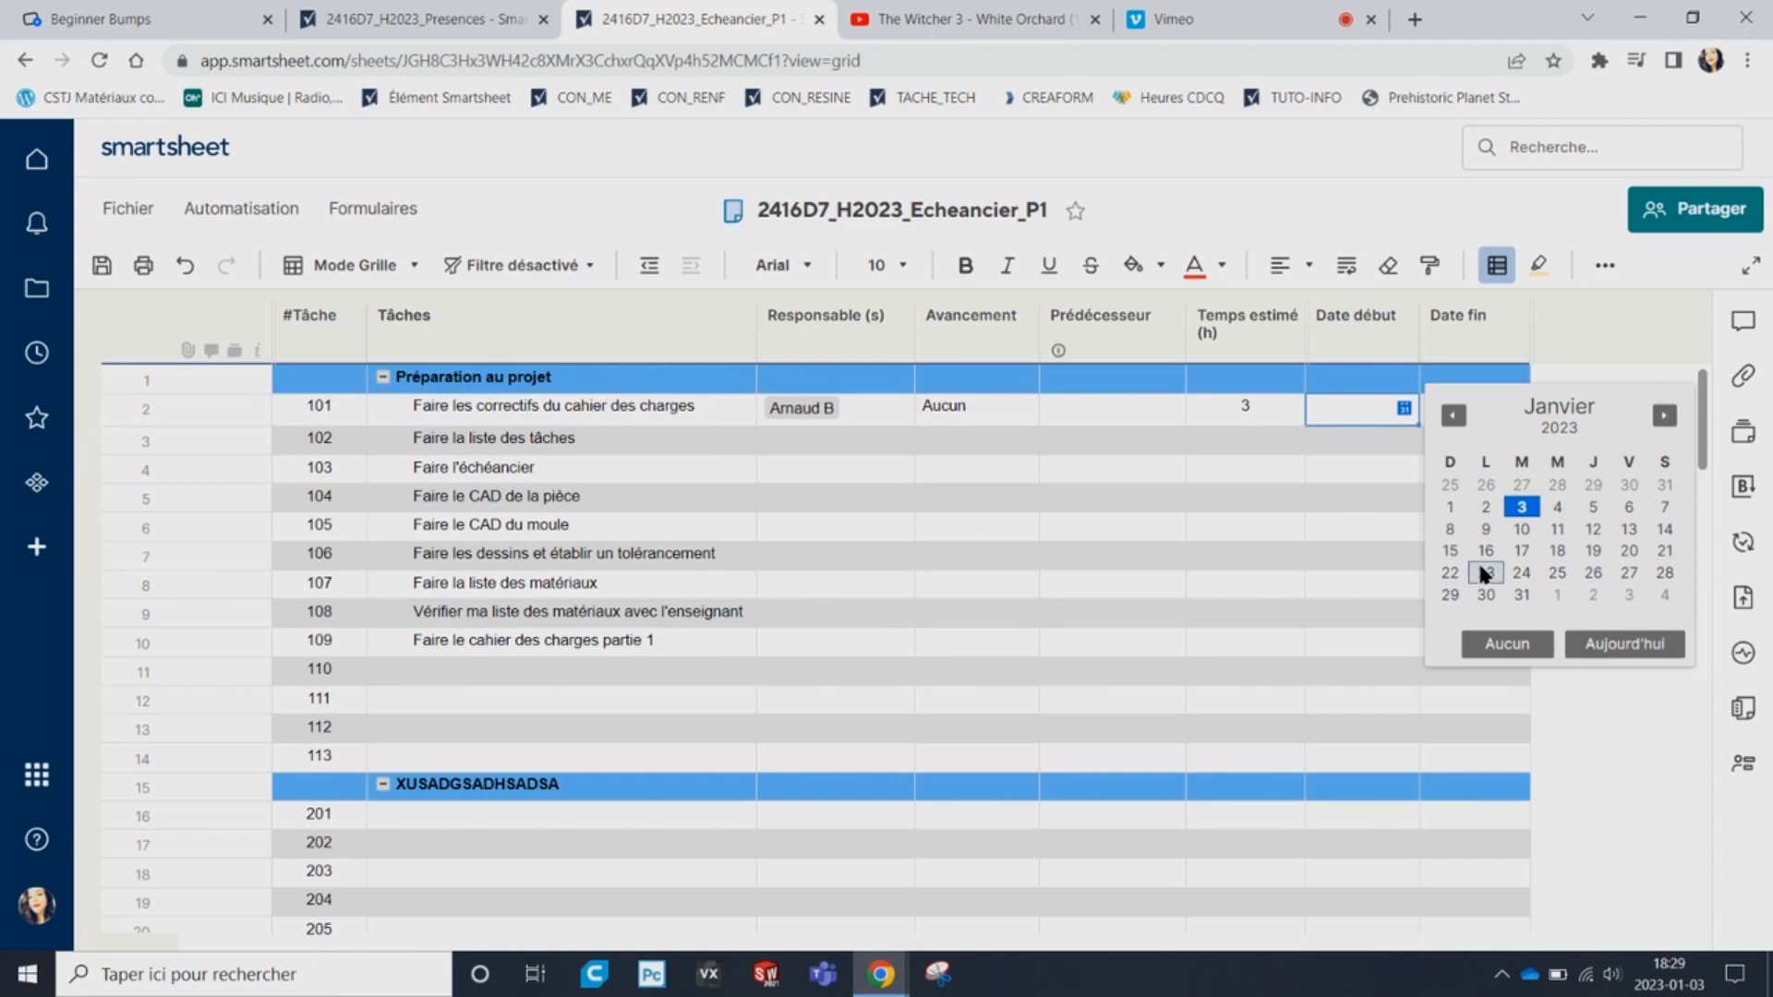
{"action": "left_click", "coordinate": [1547, 574]}
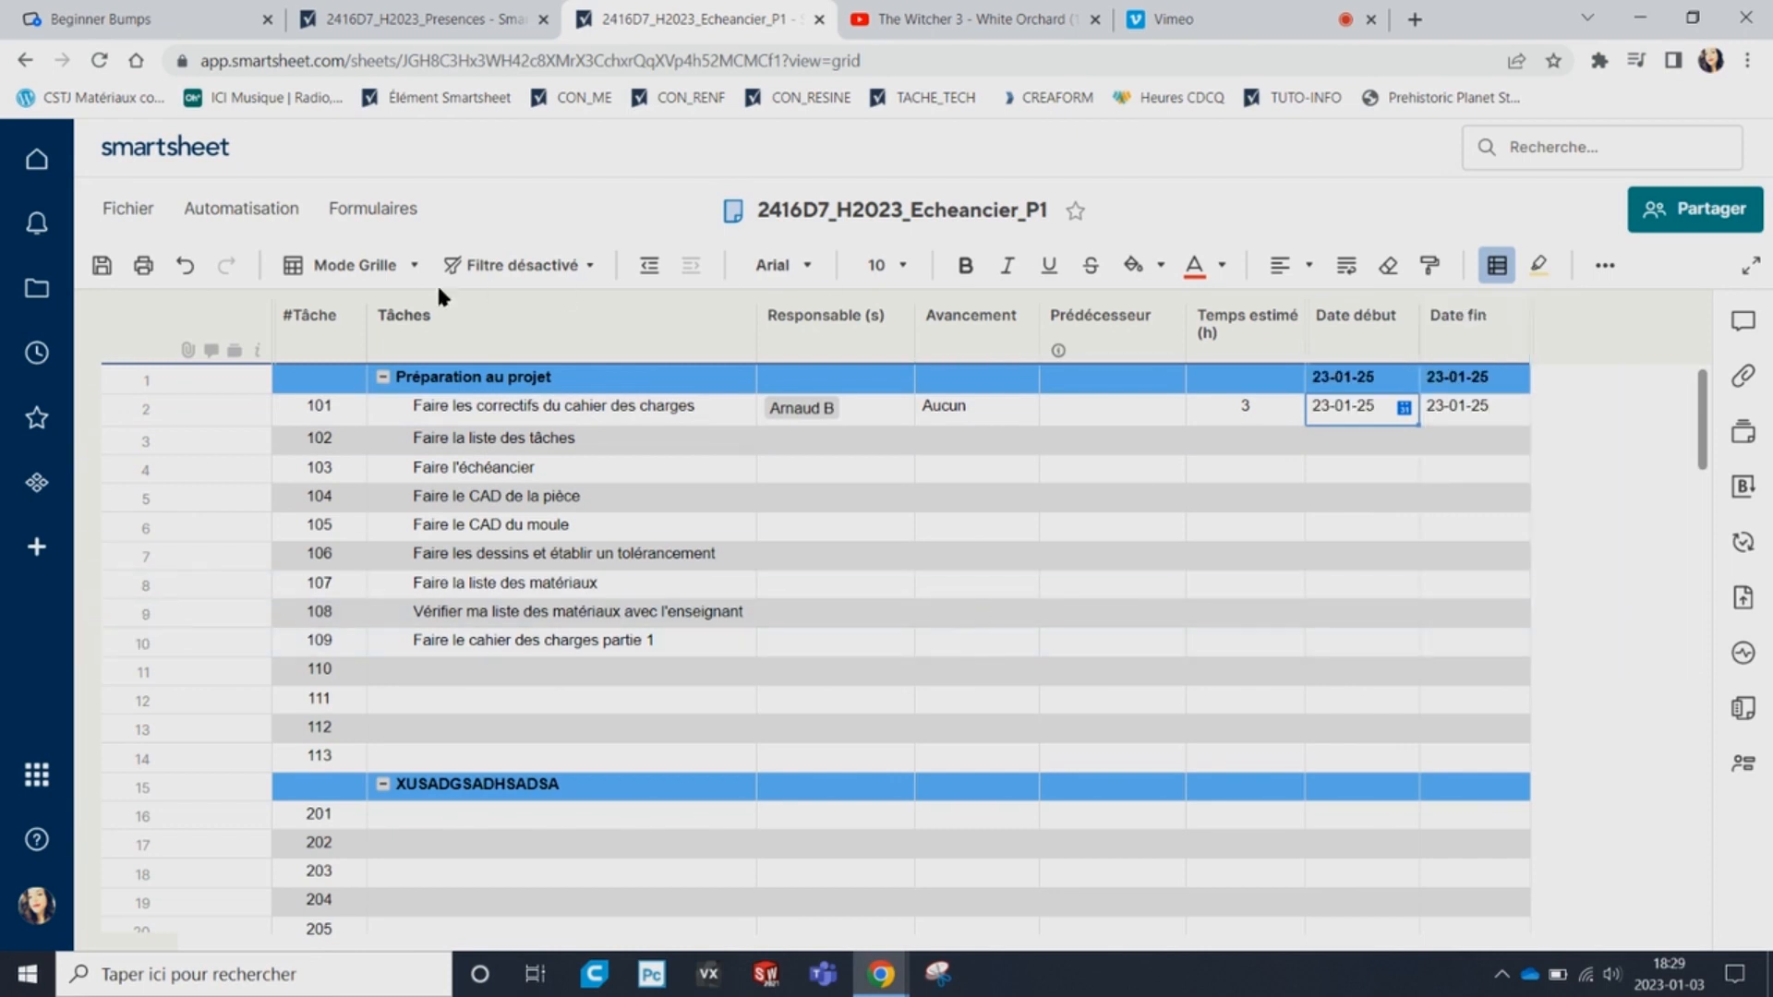
{"action": "left_click", "coordinate": [104, 263]}
Assign task 102 to Équipe and set its Avancement to Aucun.
{"action": "left_click", "coordinate": [892, 447]}
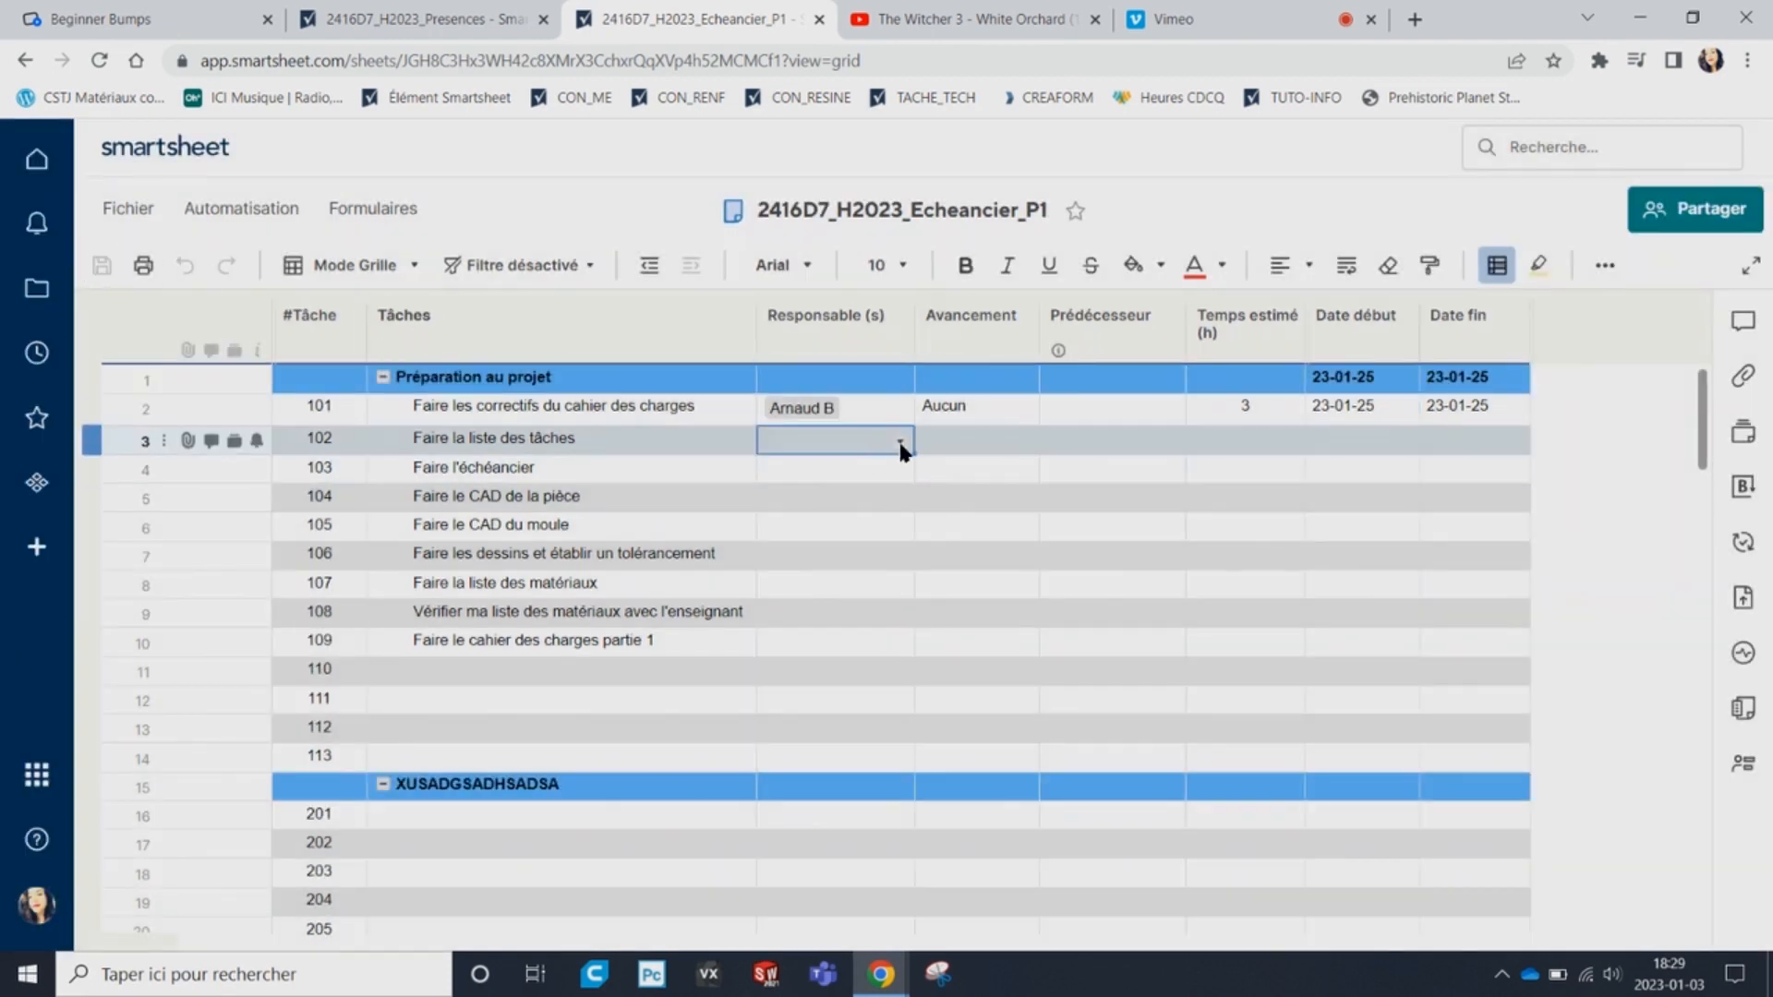
{"action": "left_click", "coordinate": [892, 447]}
{"action": "left_click", "coordinate": [833, 515]}
{"action": "left_click", "coordinate": [951, 447]}
{"action": "left_click", "coordinate": [1008, 443]}
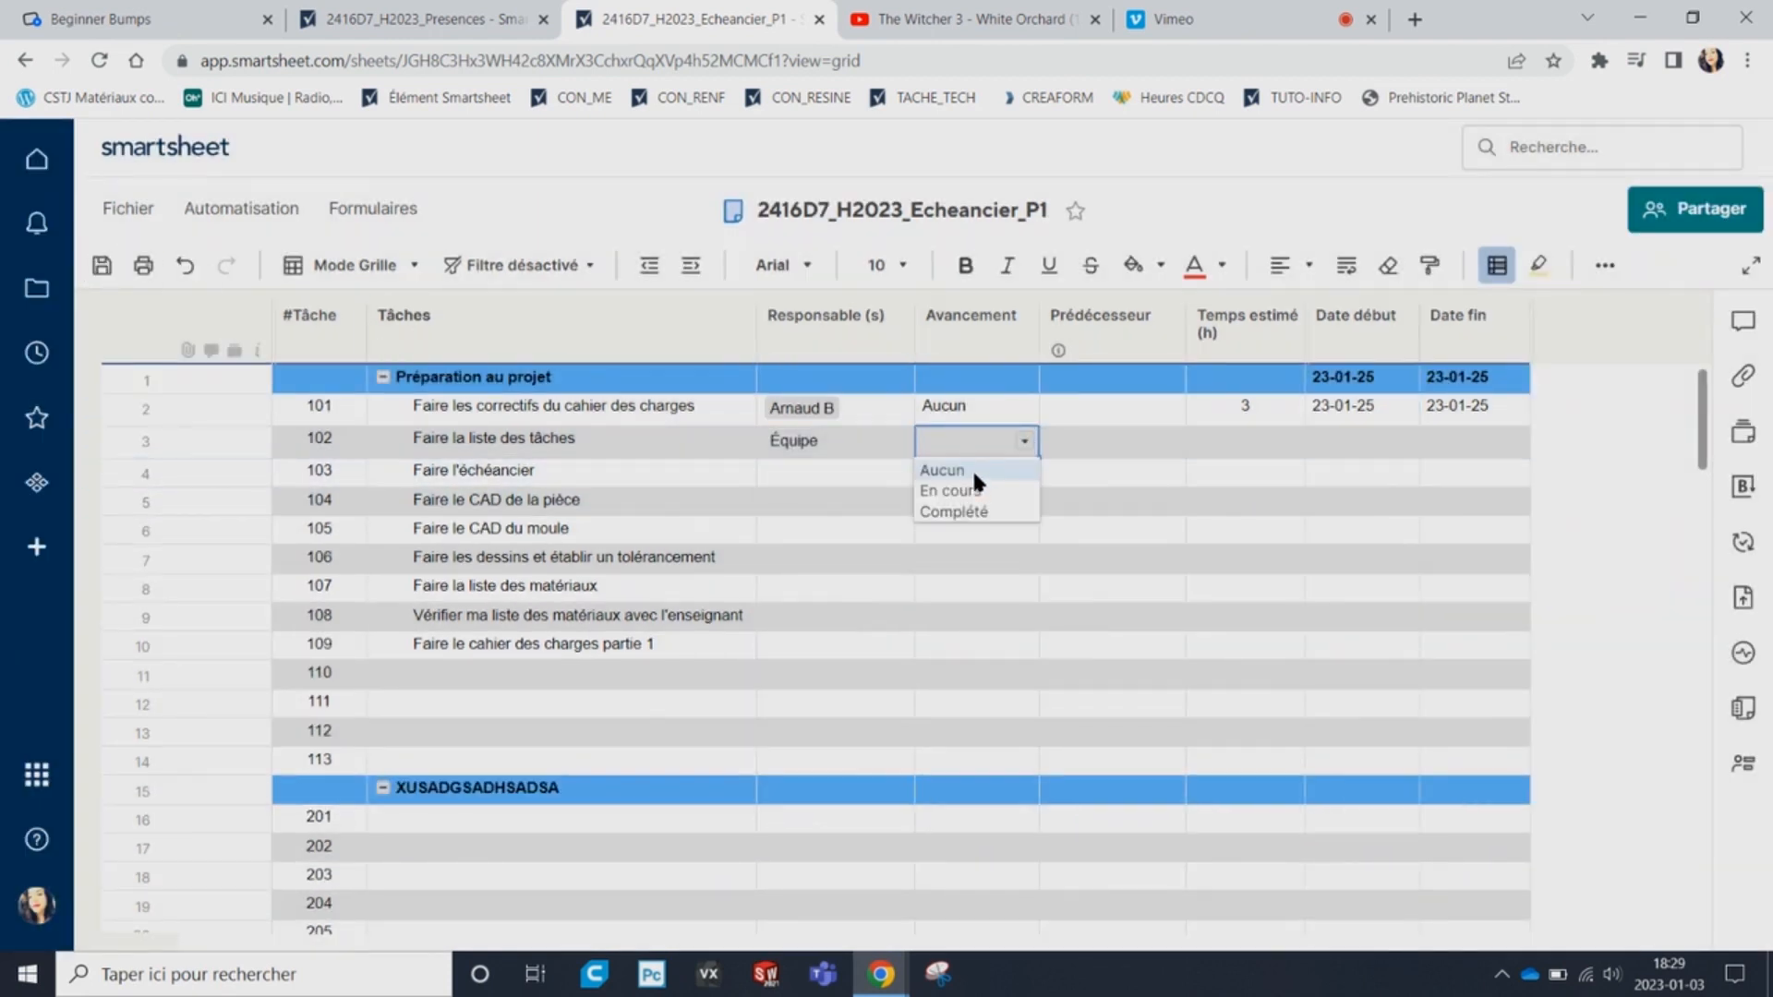
{"action": "left_click", "coordinate": [971, 467]}
Assign task 103 to the same team member as task 101 and set its Avancement to Aucun.
{"action": "left_click", "coordinate": [886, 475]}
{"action": "left_click", "coordinate": [903, 477]}
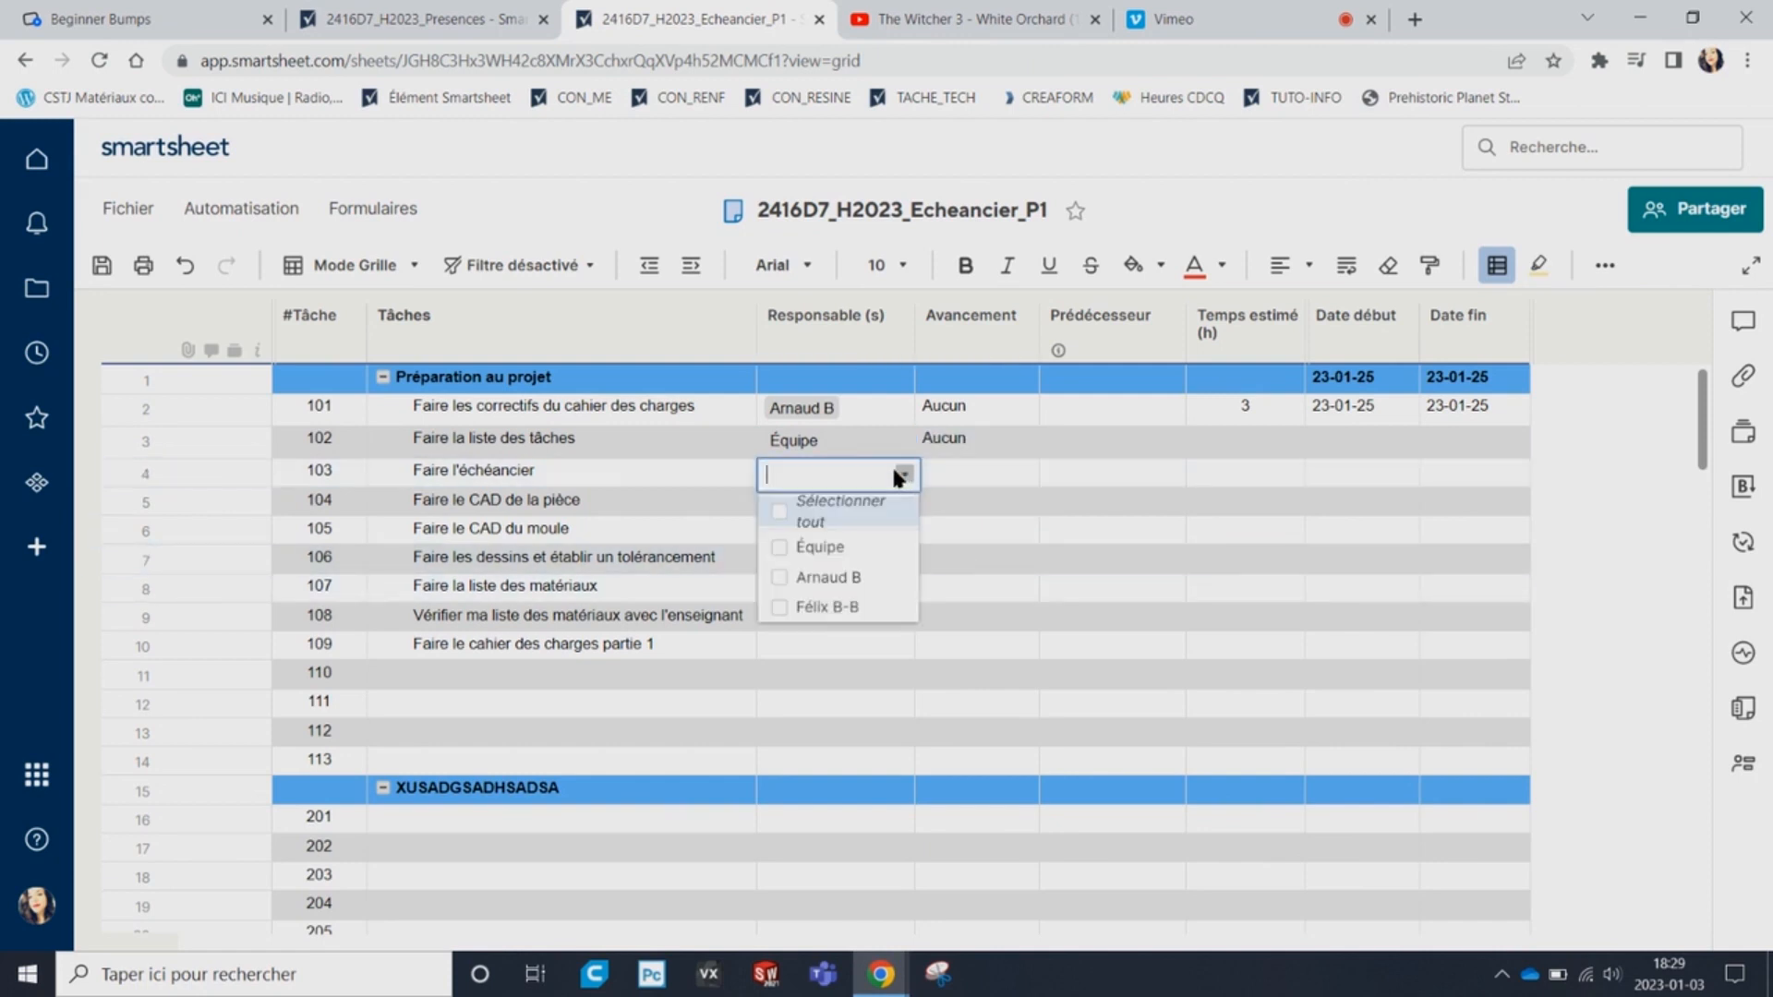
{"action": "left_click", "coordinate": [854, 578]}
{"action": "left_click", "coordinate": [978, 559]}
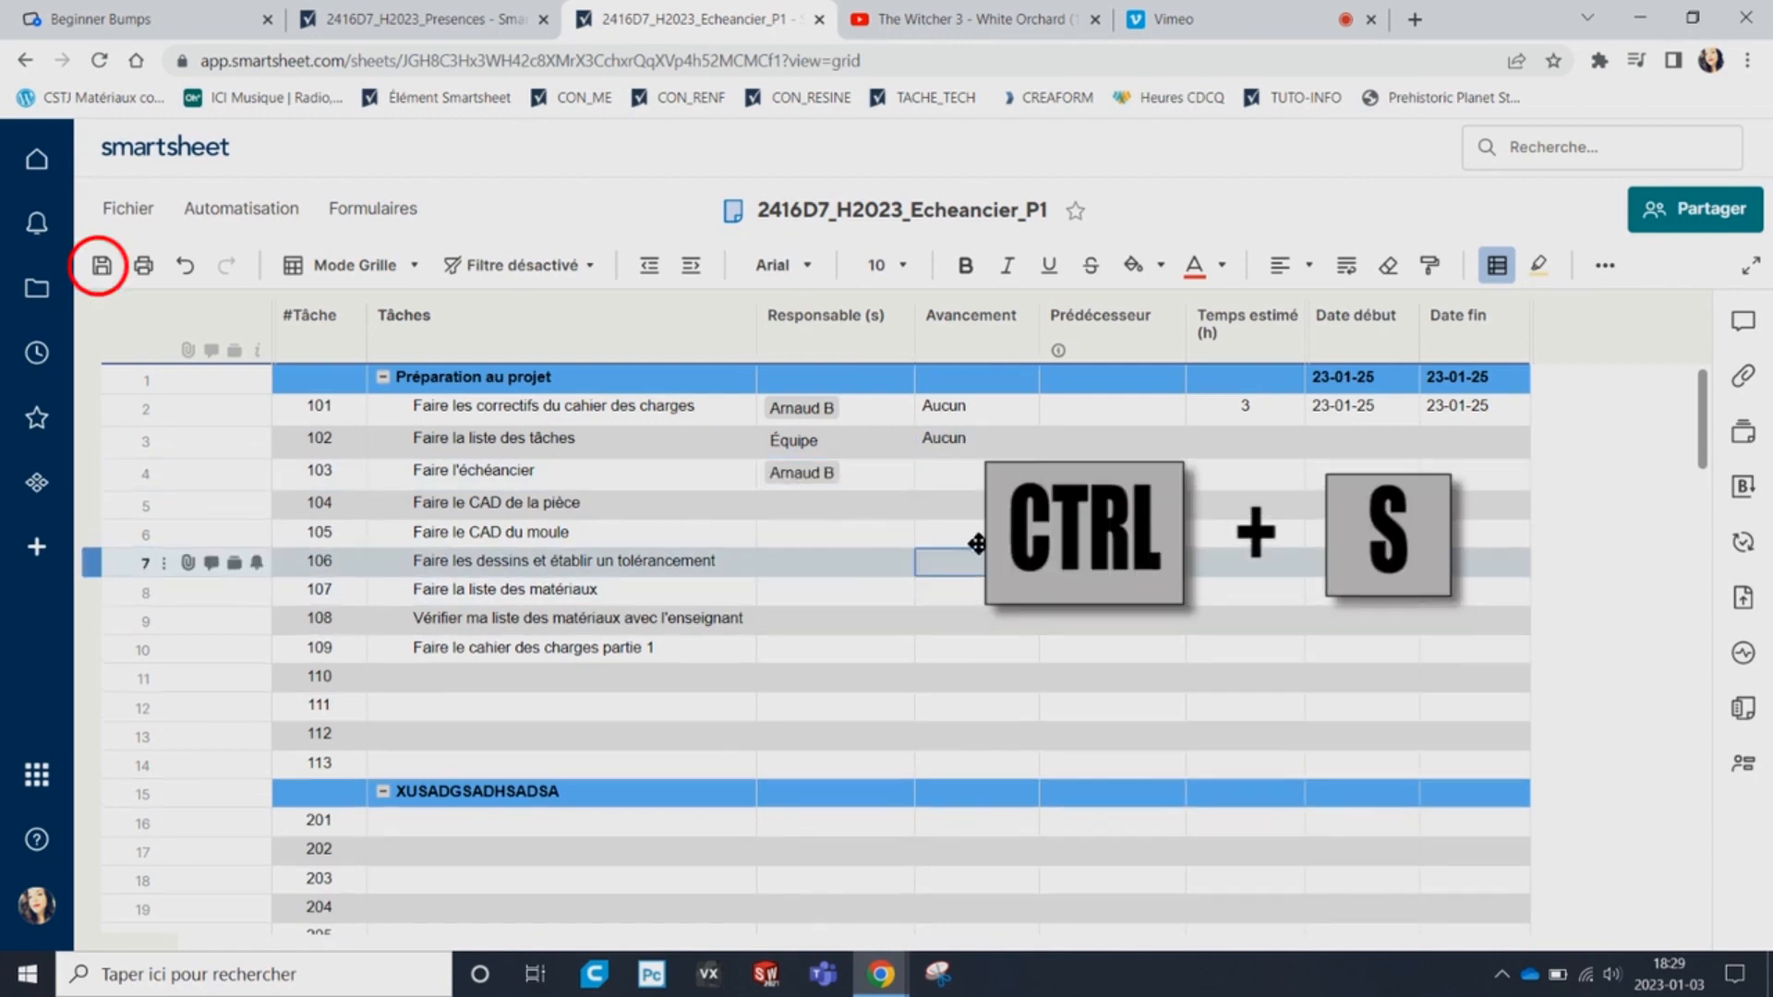
{"action": "left_click", "coordinate": [969, 472]}
{"action": "left_click", "coordinate": [1024, 472]}
{"action": "left_click", "coordinate": [964, 497]}
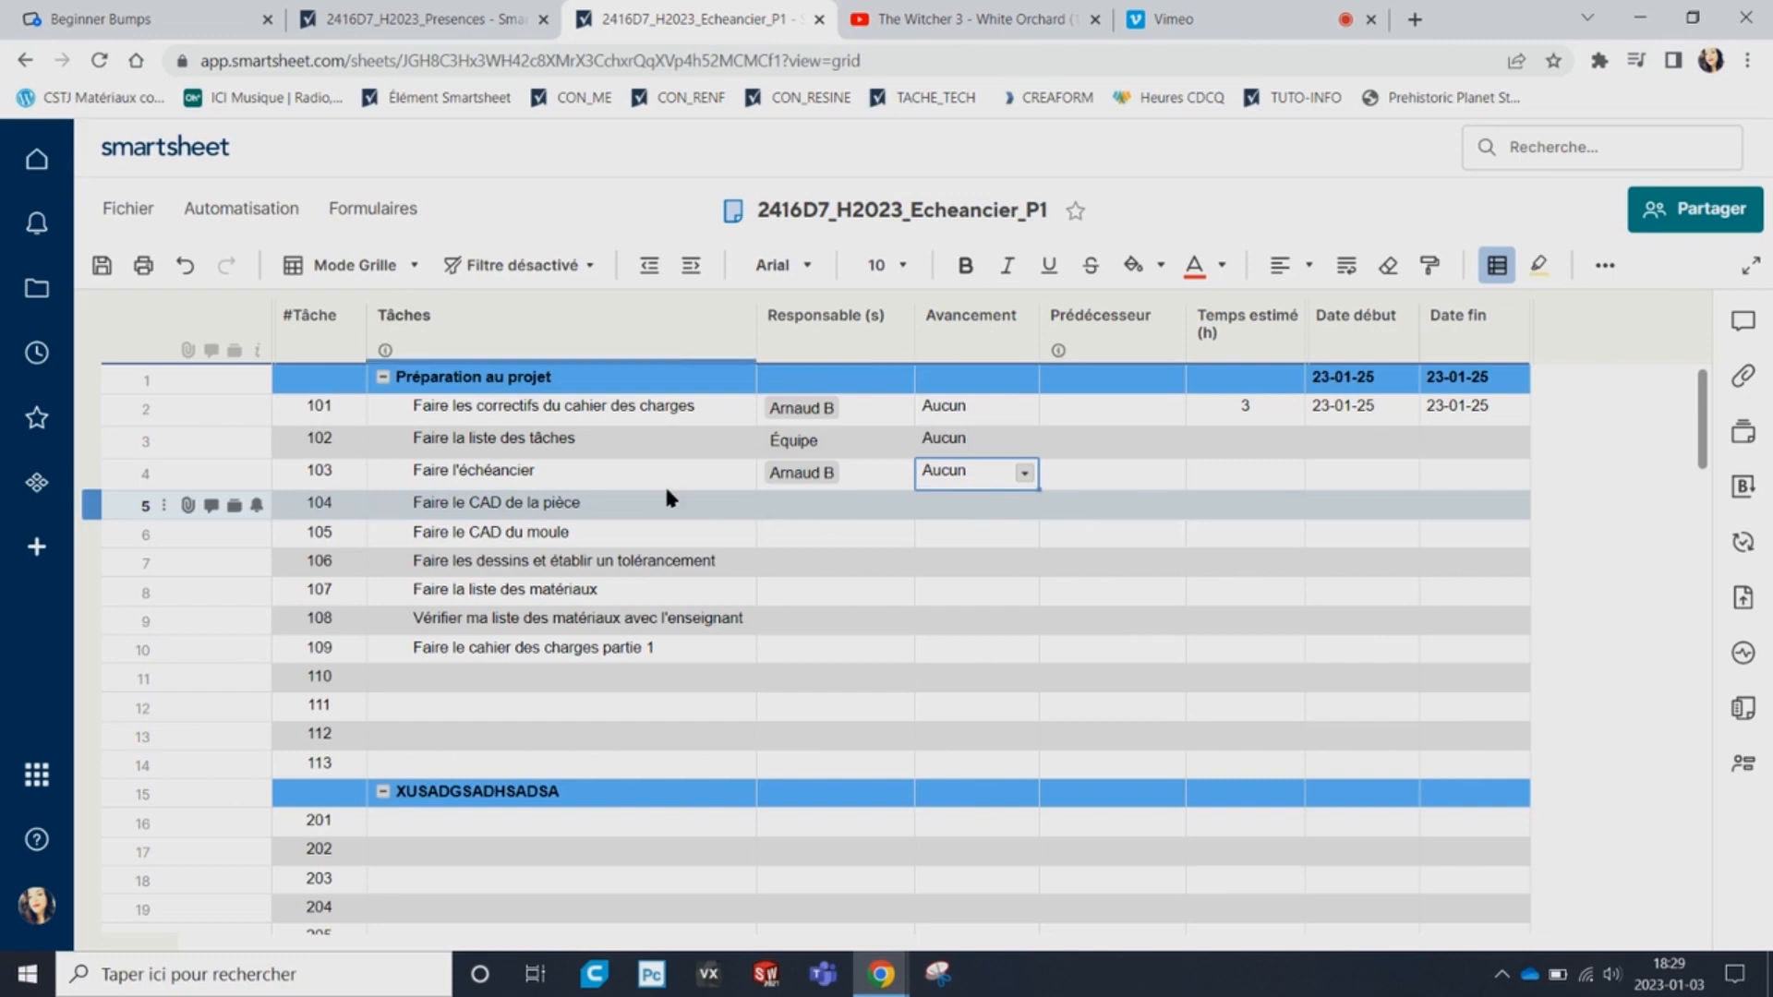
Enter 102 as the Prédécesseur of task 103 and 4 hours as its Temps estimé.
{"action": "left_click", "coordinate": [1089, 463]}
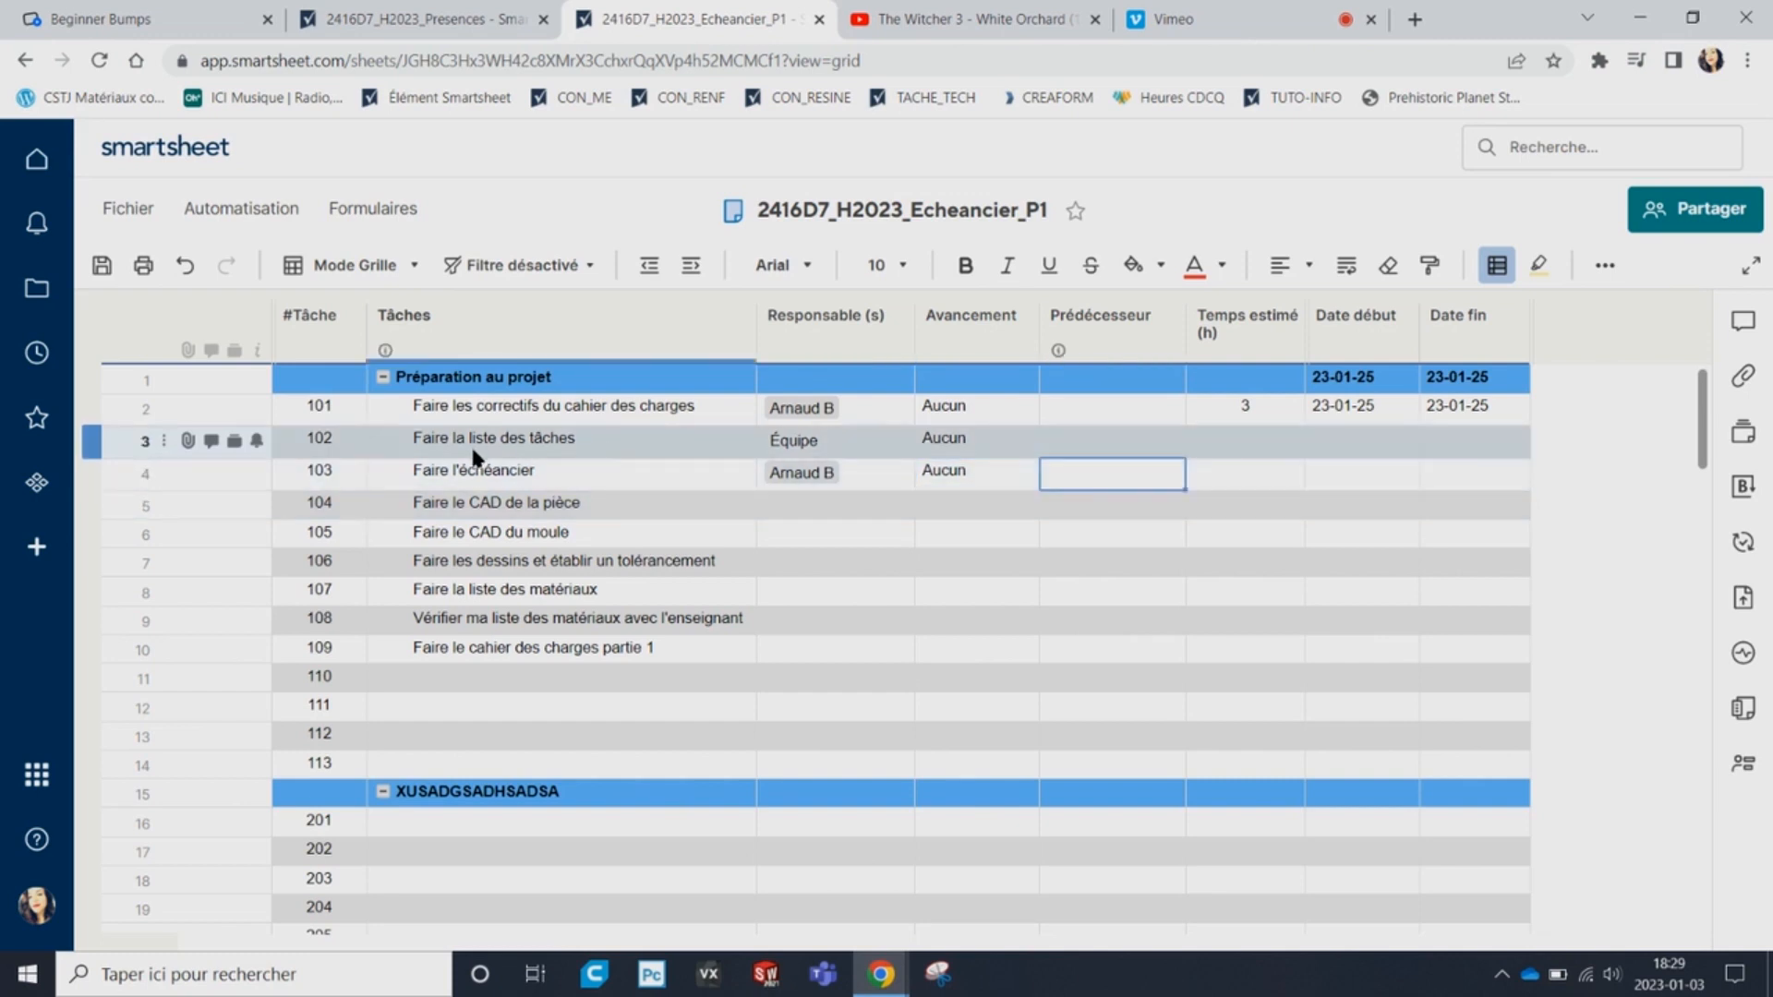
{"action": "left_click", "coordinate": [1153, 464]}
{"action": "type", "text": "102"}
{"action": "key", "text": "Return"}
{"action": "key", "text": "Tab"}
{"action": "type", "text": "4"}
Set the Date début of task 103 to 25 January 2023.
{"action": "left_click", "coordinate": [1362, 474]}
{"action": "left_click", "coordinate": [1405, 473]}
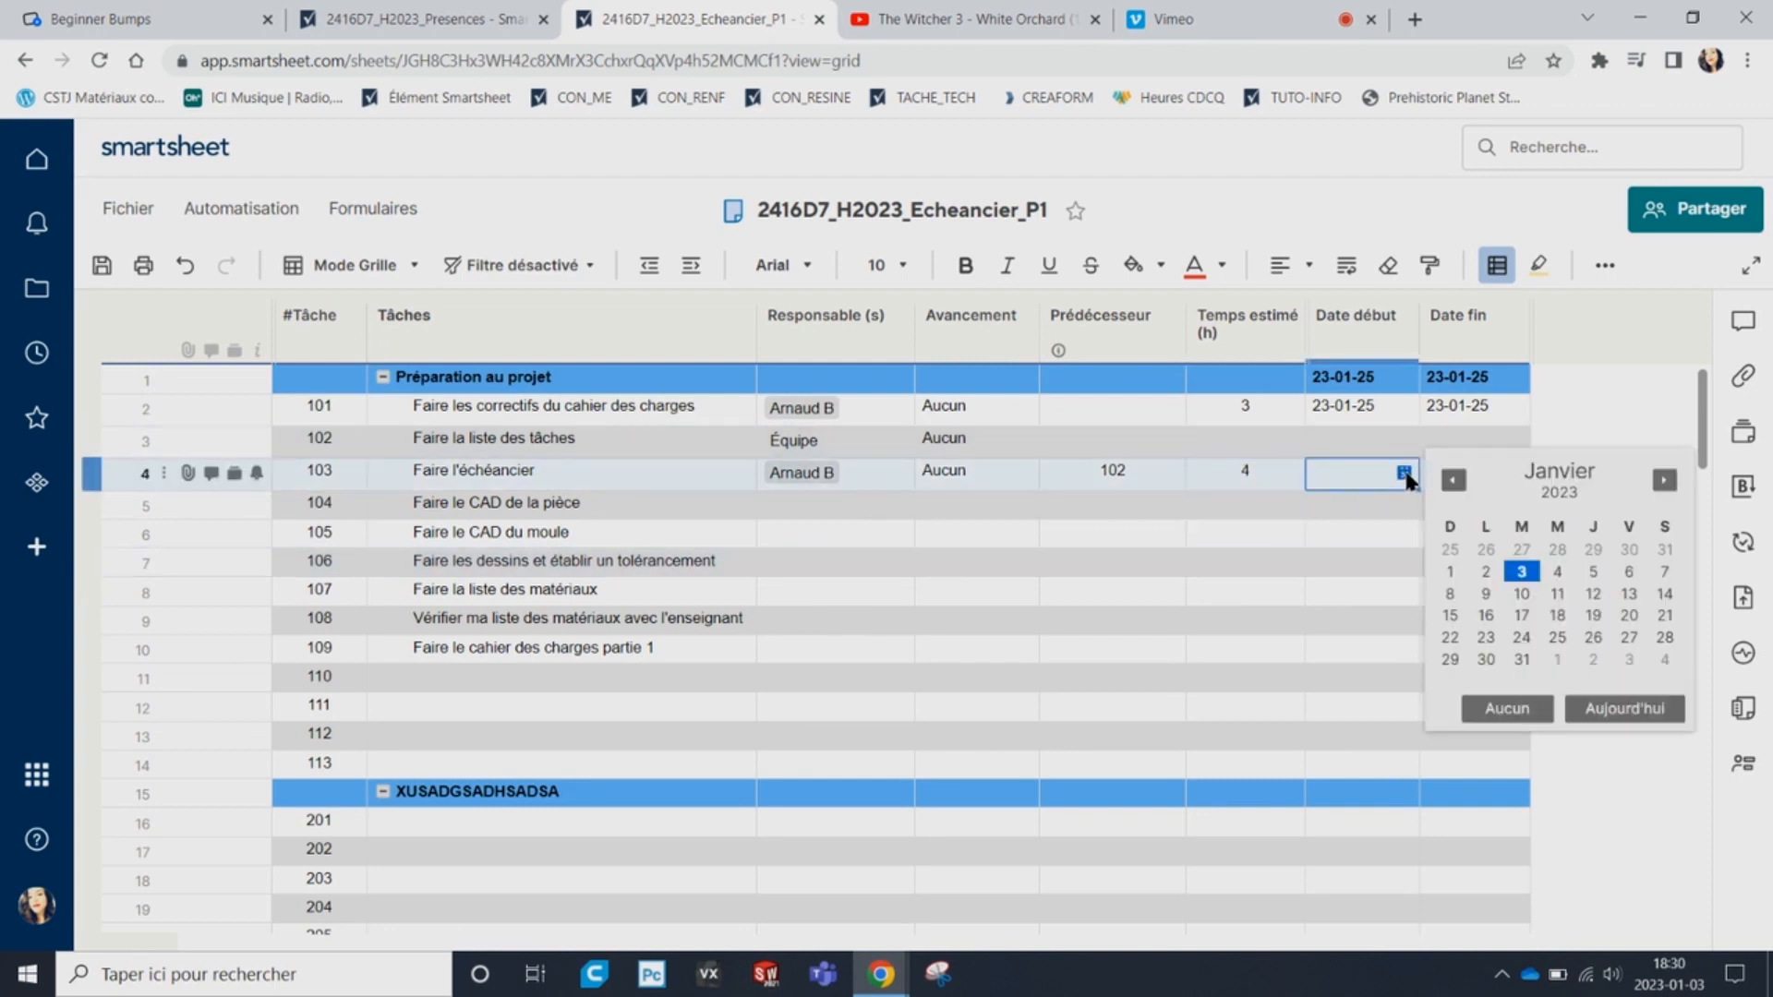
{"action": "left_click", "coordinate": [1557, 637]}
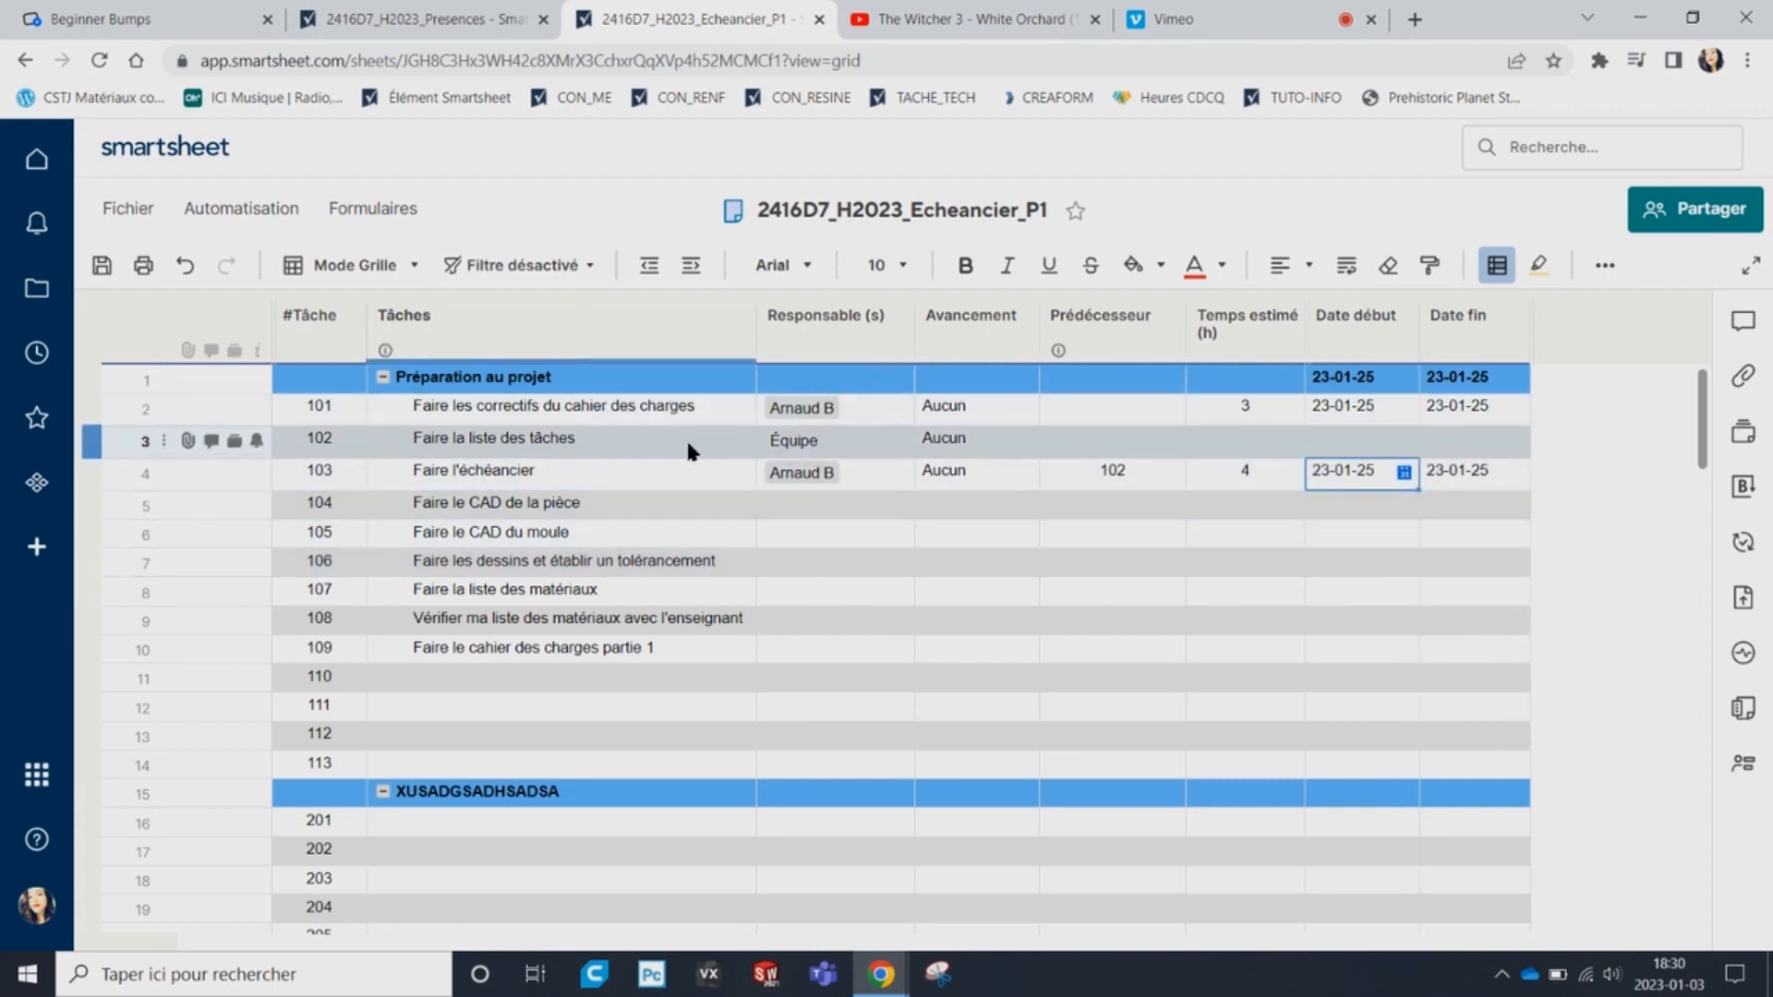
{"action": "left_click", "coordinate": [1404, 473]}
{"action": "left_click", "coordinate": [1405, 473]}
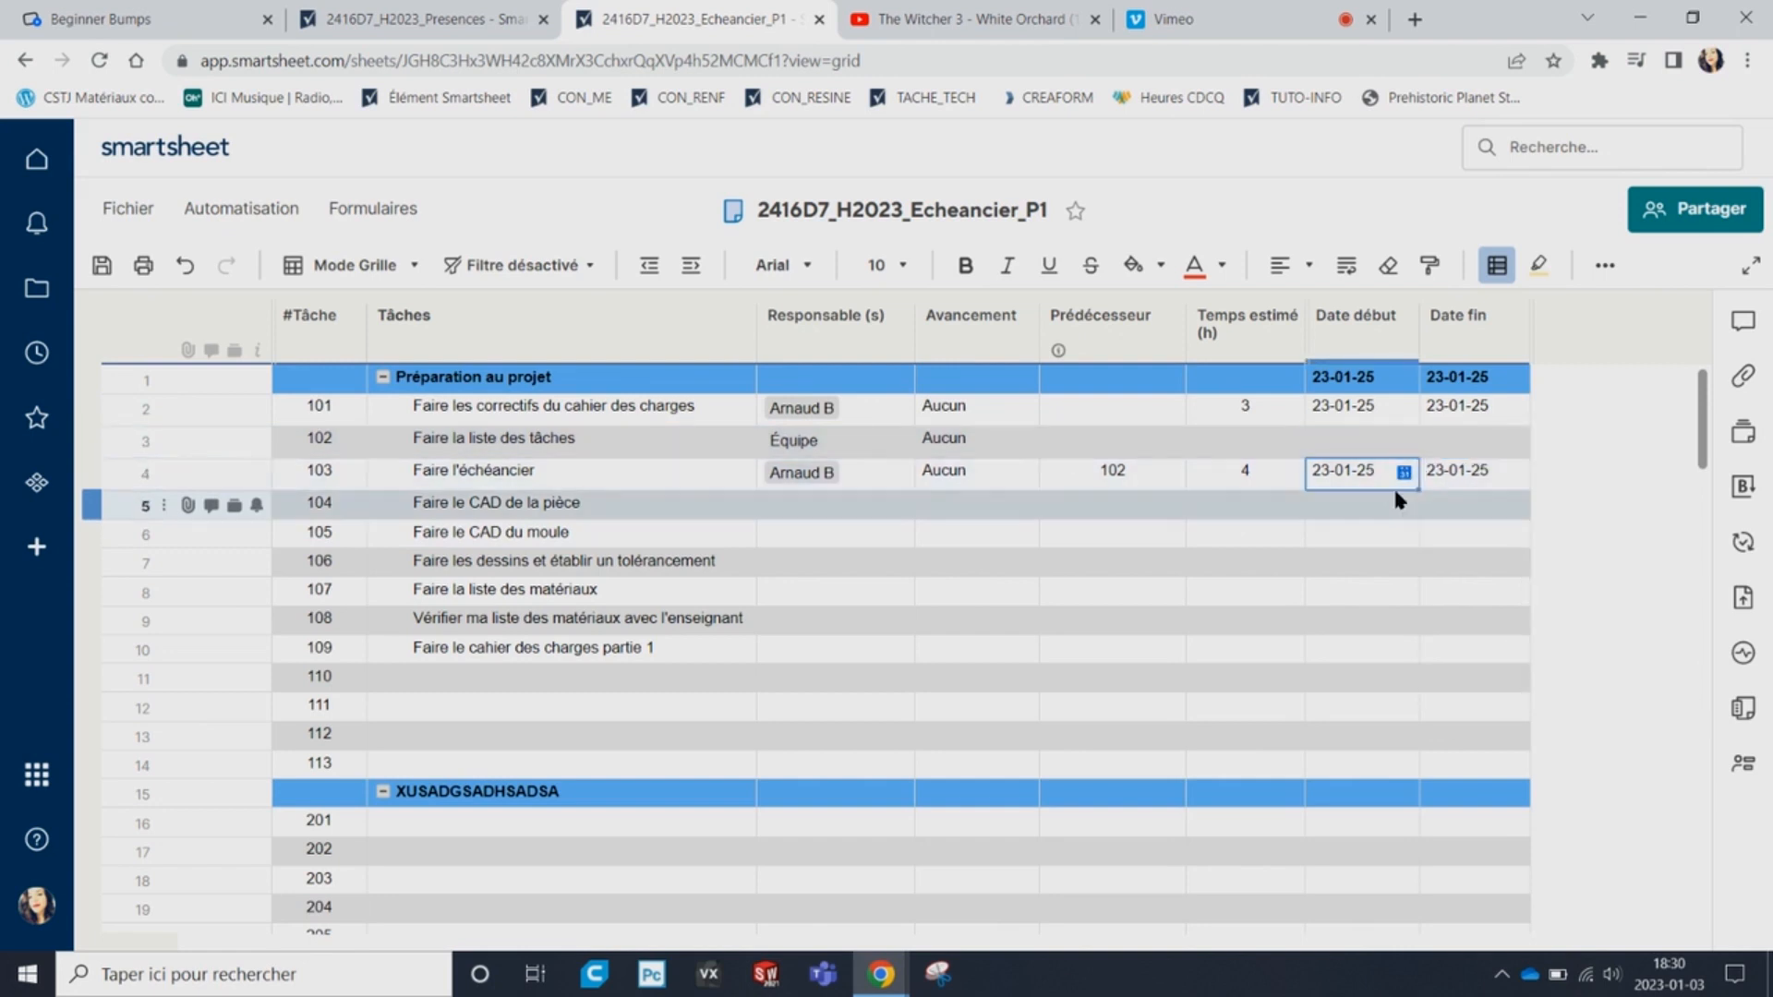
Enter 2 hours as the Temps estimé of task 102 and set its Date début to 25 January 2023.
{"action": "left_click", "coordinate": [1267, 445]}
{"action": "type", "text": "2"}
{"action": "left_click", "coordinate": [1264, 470]}
{"action": "left_click", "coordinate": [1382, 447]}
{"action": "left_click", "coordinate": [1402, 471]}
{"action": "left_click", "coordinate": [1406, 445]}
{"action": "left_click", "coordinate": [1405, 441]}
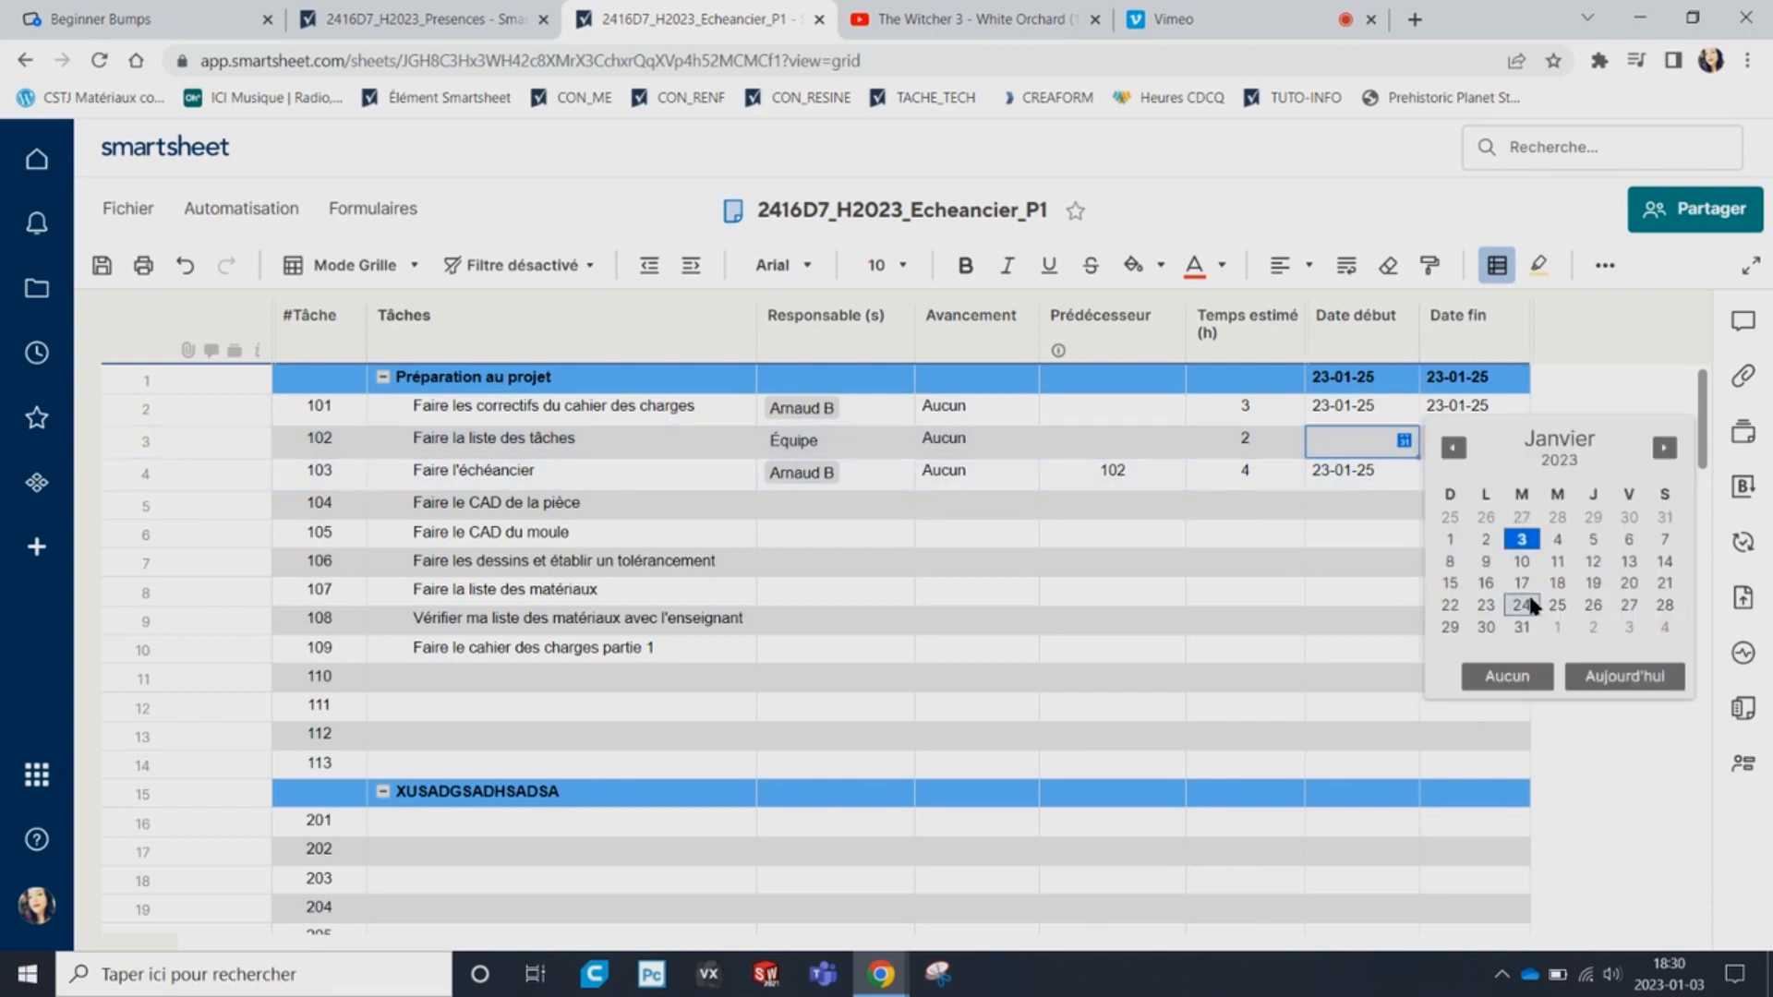
{"action": "left_click", "coordinate": [1489, 605]}
Change the Date début of task 103 to 26 January 2023 and save the sheet.
{"action": "left_click", "coordinate": [1403, 472]}
{"action": "left_click", "coordinate": [1404, 471]}
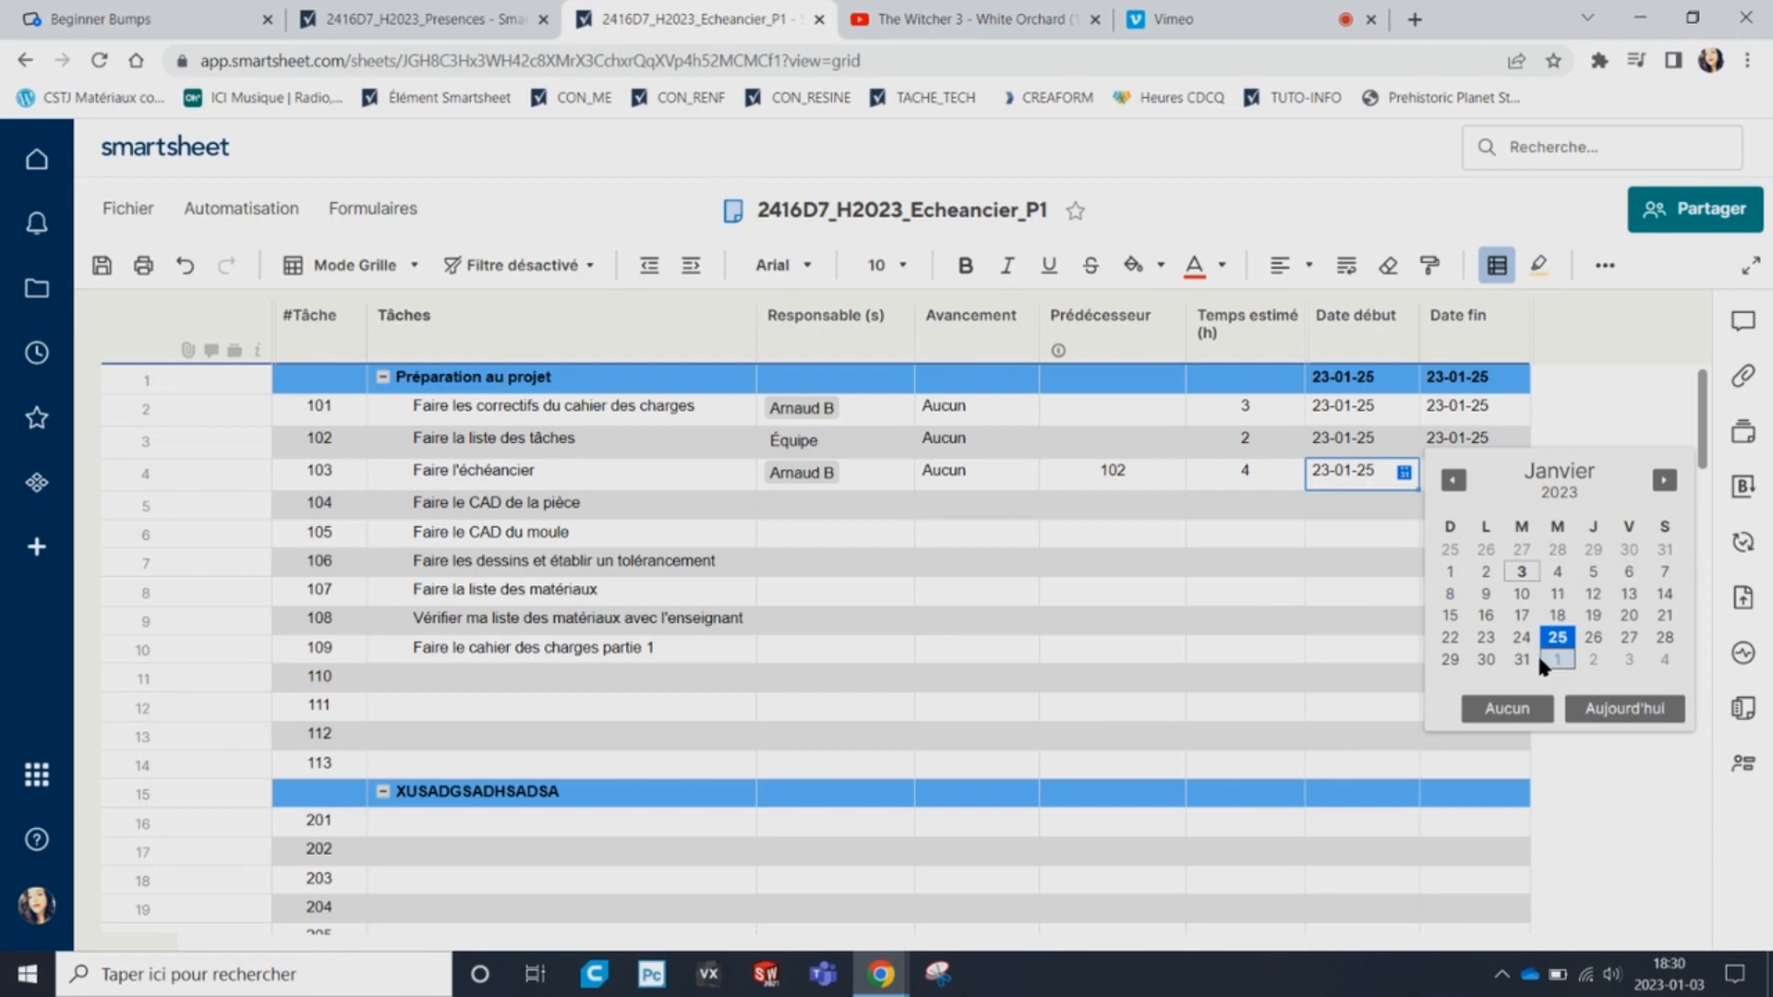
{"action": "left_click", "coordinate": [1596, 642]}
{"action": "left_click", "coordinate": [1326, 530]}
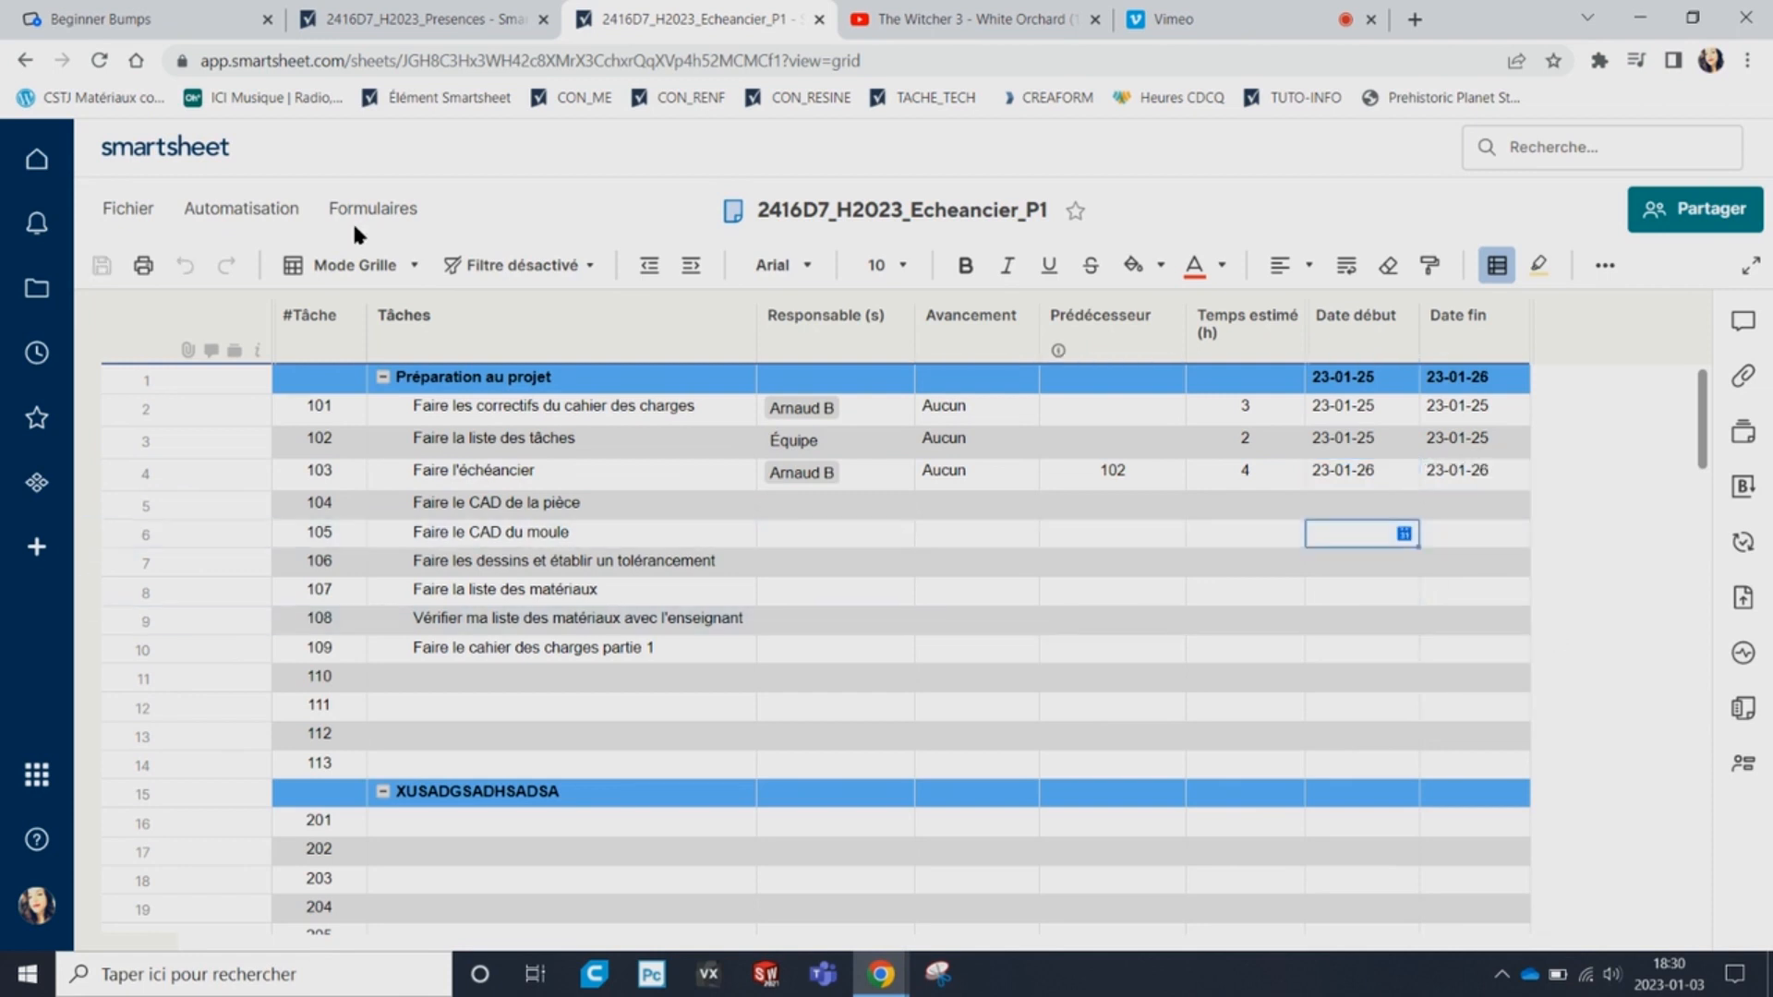
Show the schedule in Mode Gantt with the timeline at the week of 22 January.
{"action": "left_click", "coordinate": [413, 268]}
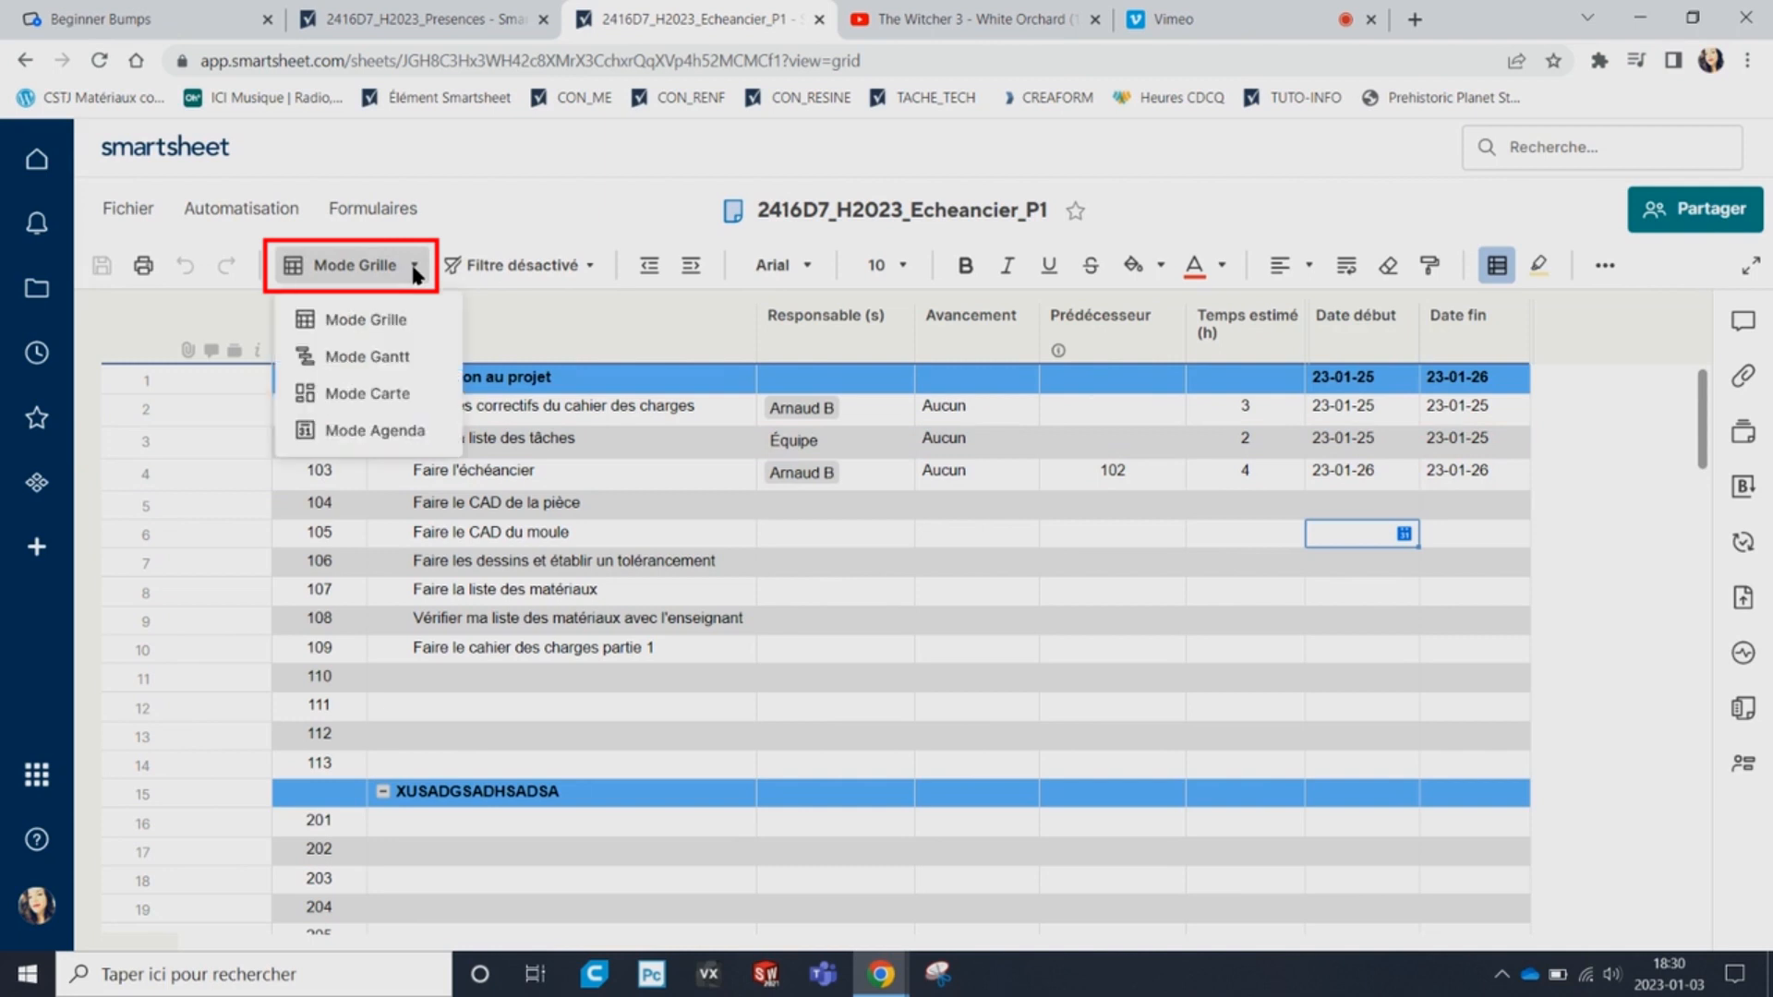
{"action": "left_click", "coordinate": [397, 358]}
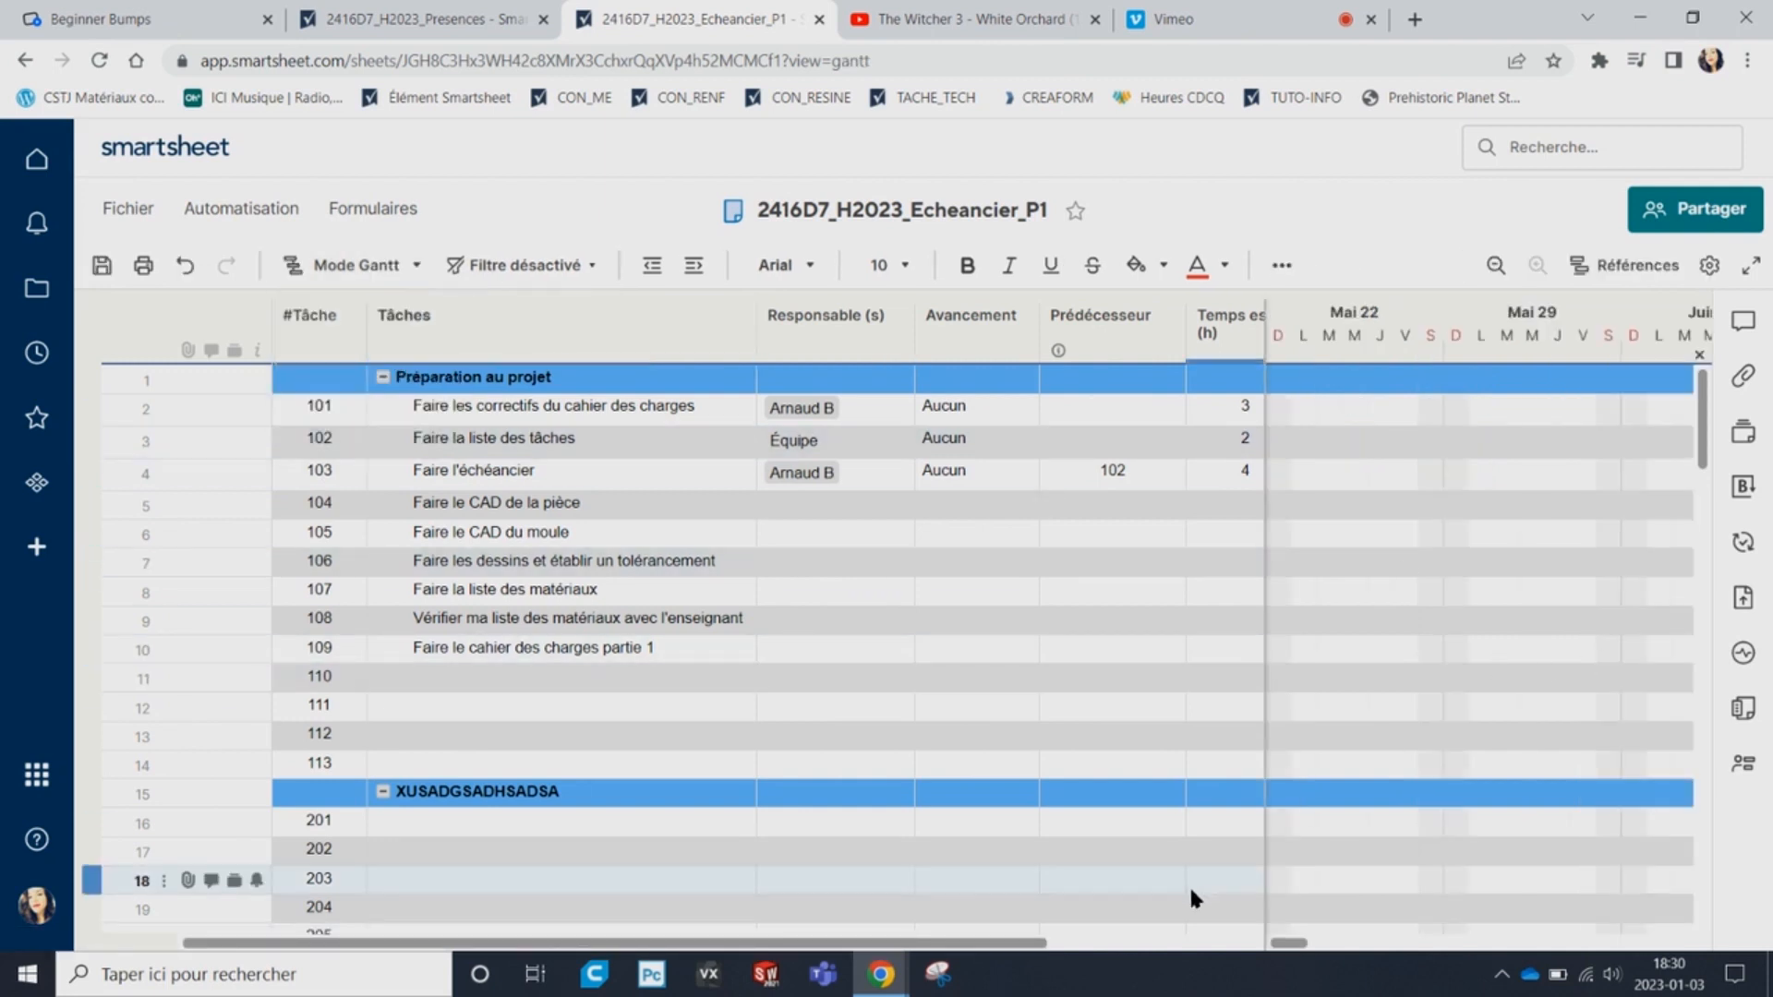
{"action": "left_click_drag", "start_coordinate": [1288, 943], "coordinate": [1662, 857]}
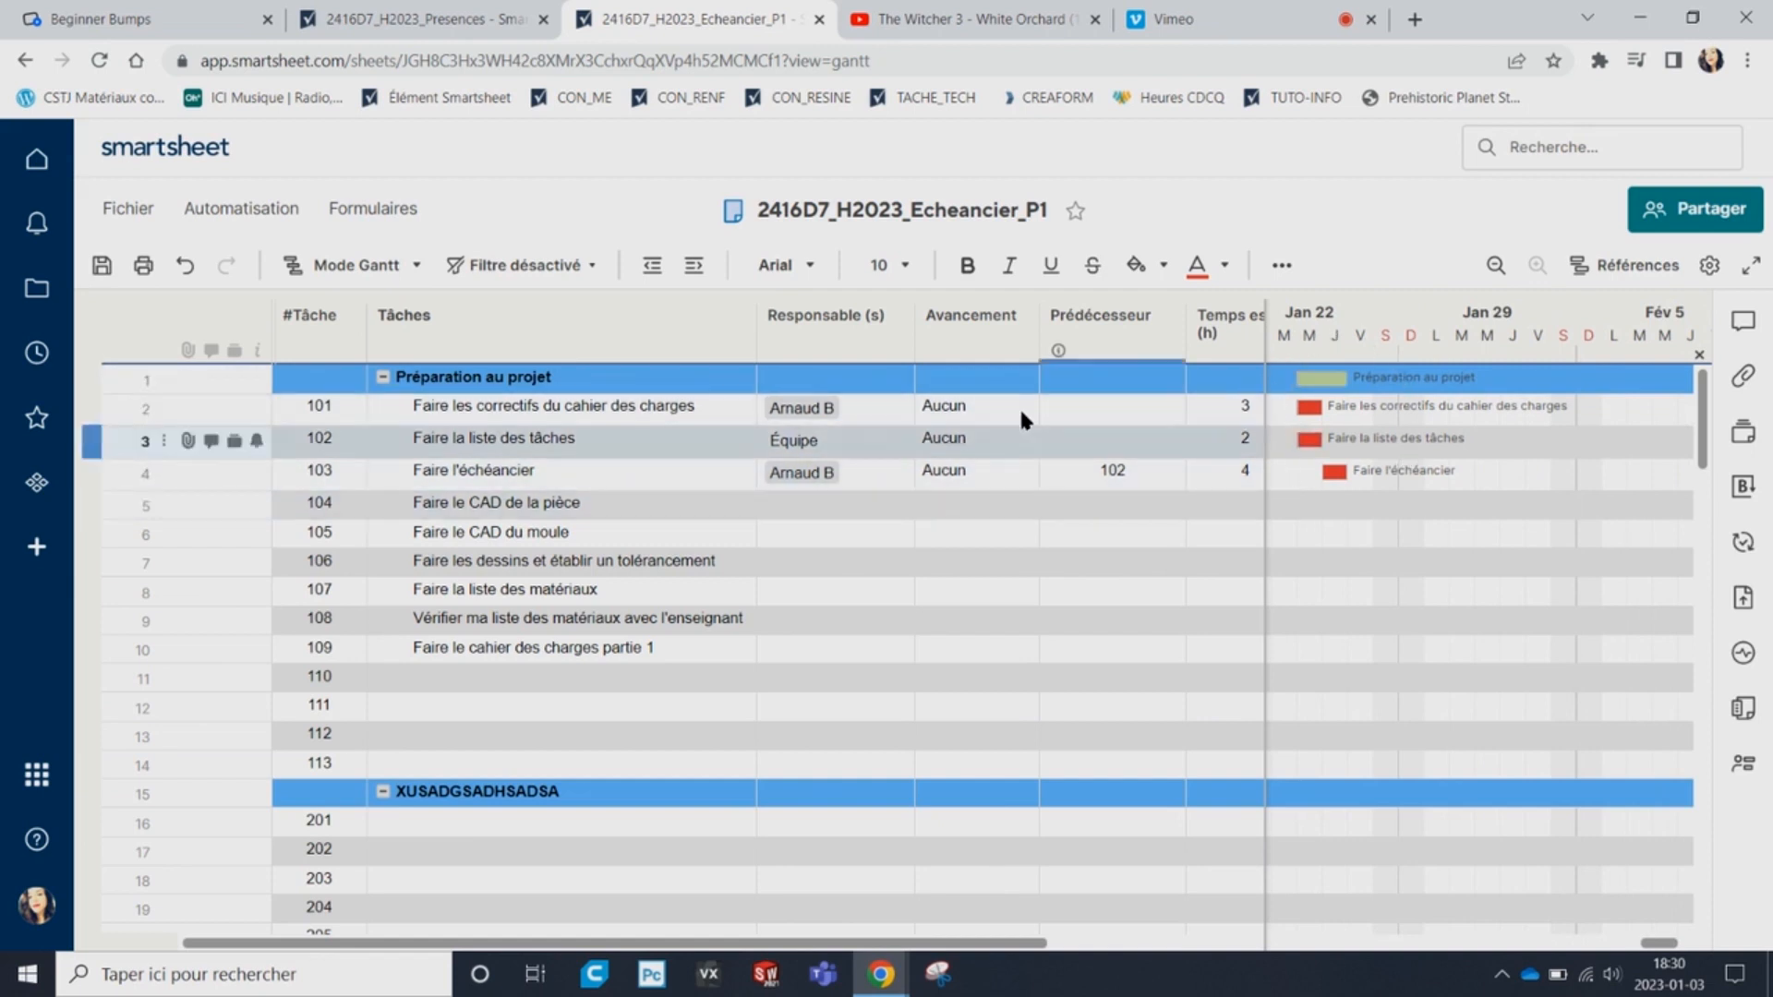
Set the Avancement of task 102 to En cours, and change it further to Complété.
{"action": "left_click", "coordinate": [979, 439]}
{"action": "left_click", "coordinate": [1023, 441]}
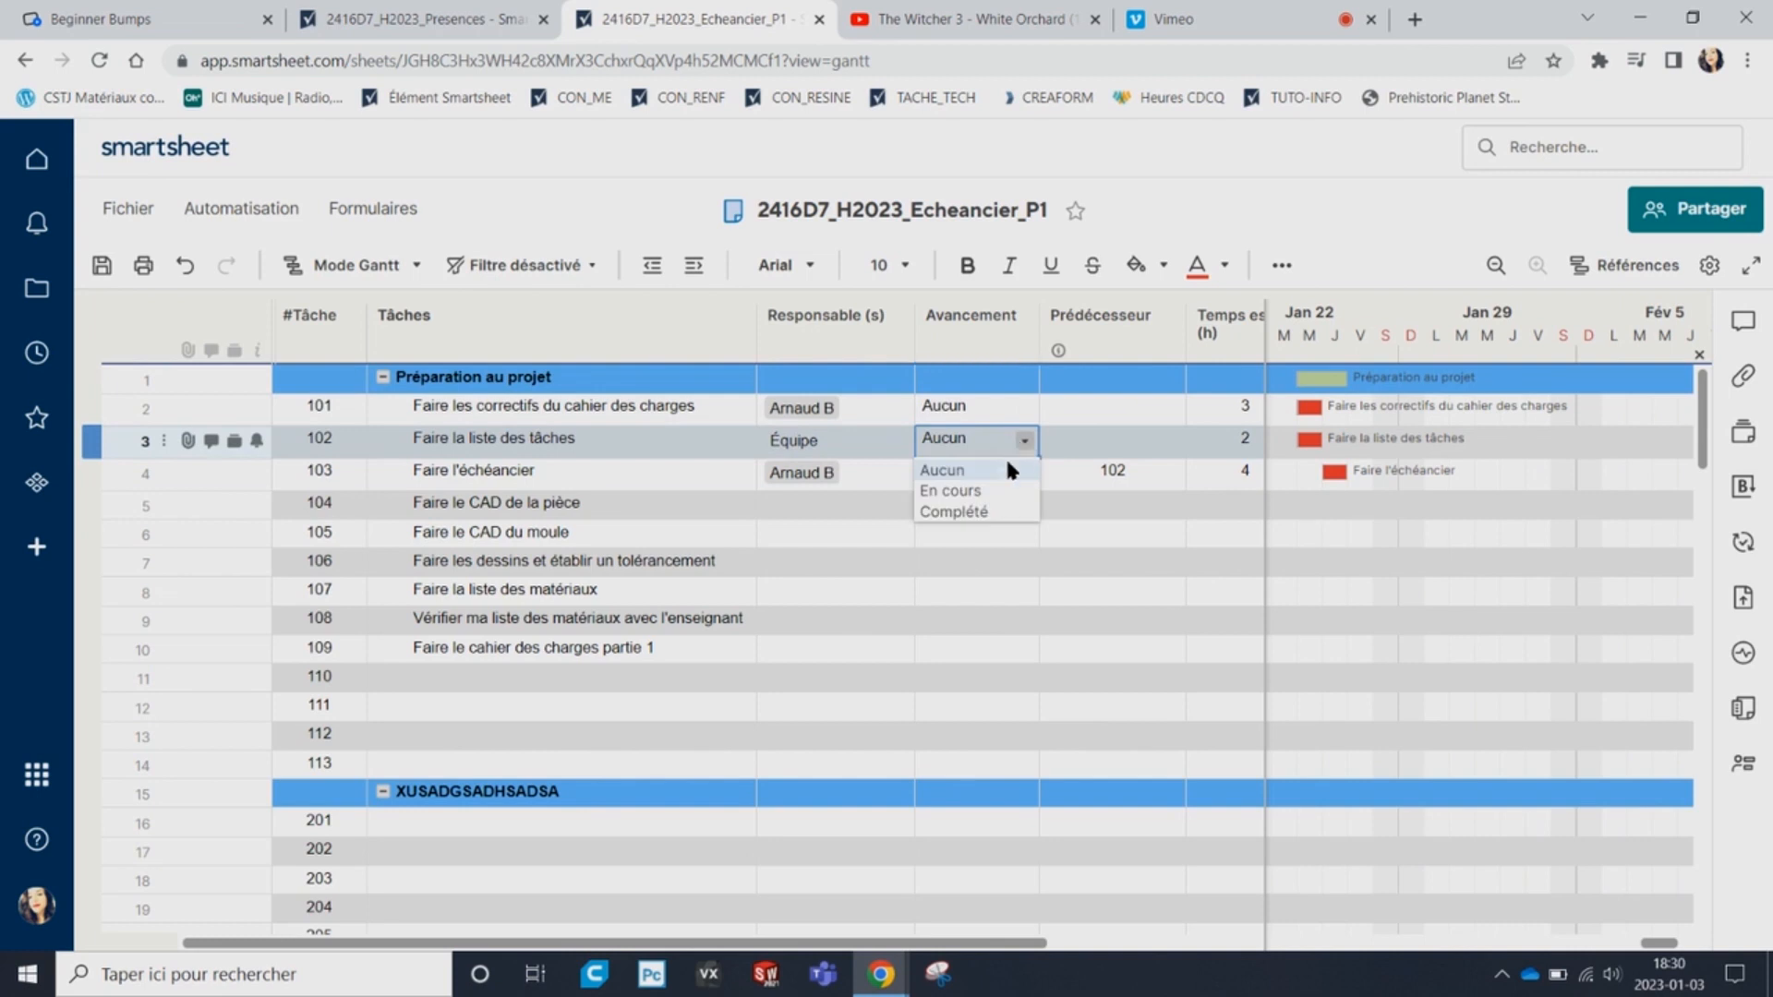
{"action": "left_click", "coordinate": [995, 491]}
{"action": "left_click", "coordinate": [1024, 440]}
{"action": "left_click", "coordinate": [999, 507]}
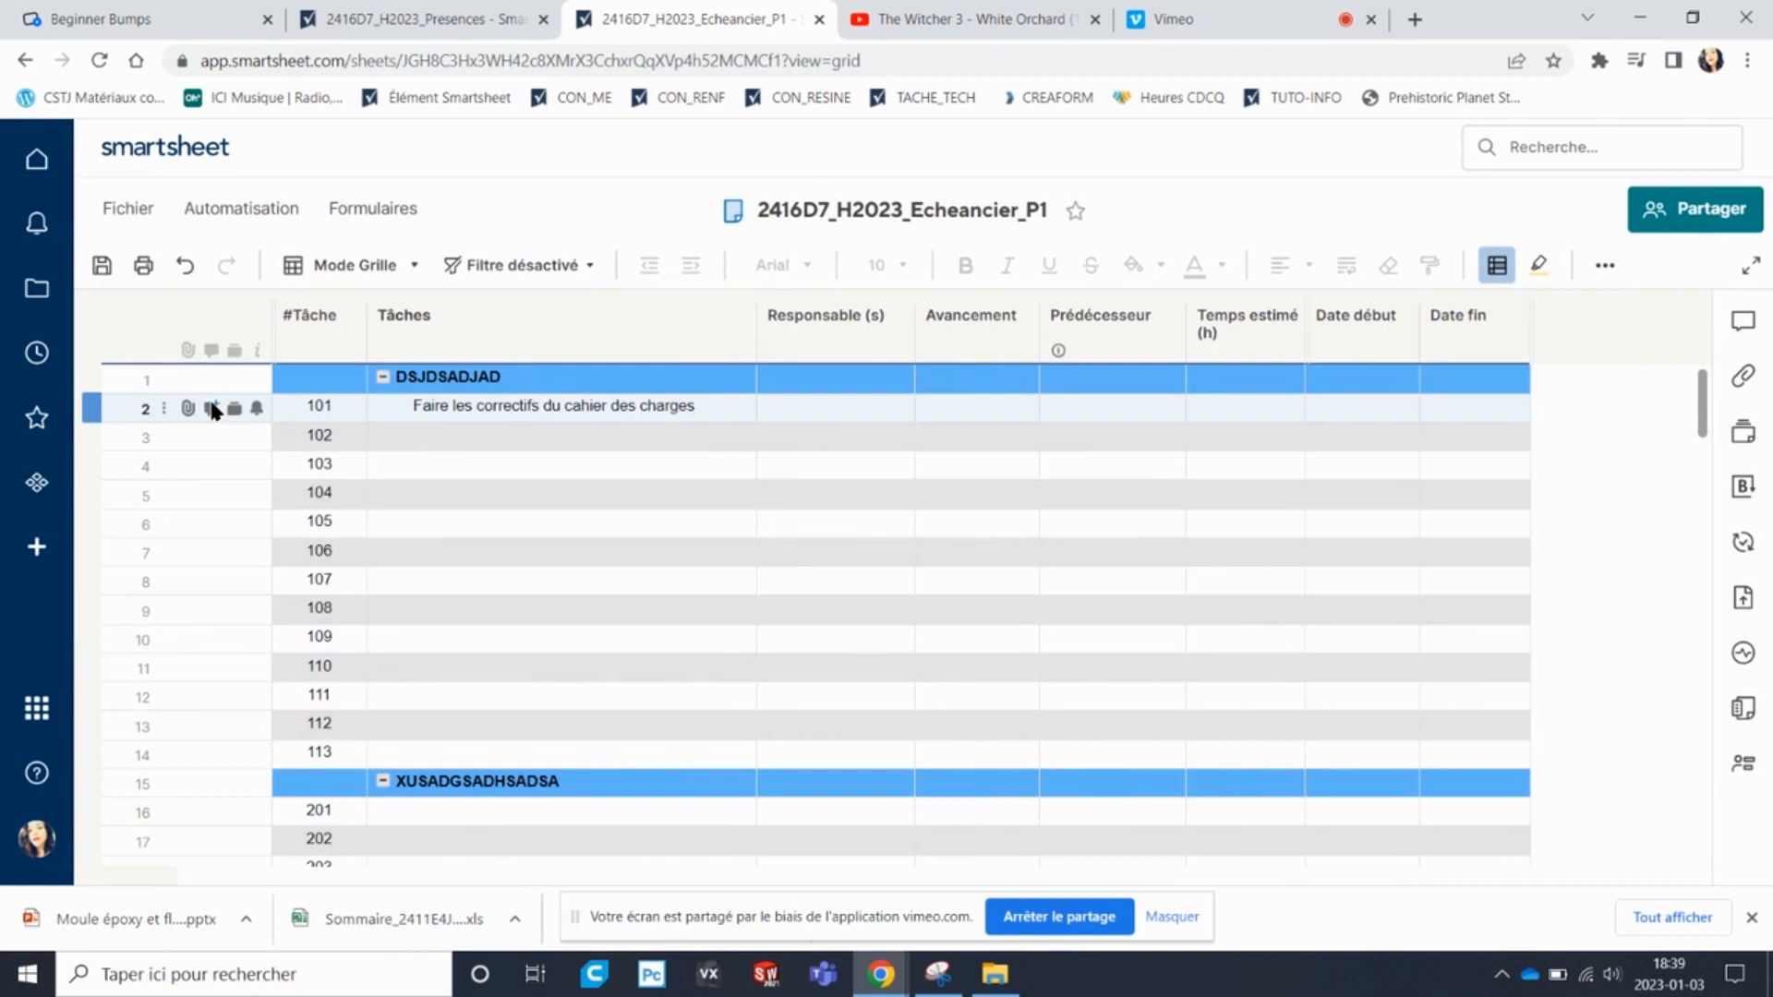
Open the conversation on task 101's row and post the comment "dhsjhdkjsahdkjadhadk".
{"action": "left_click", "coordinate": [212, 408]}
{"action": "left_click", "coordinate": [211, 408]}
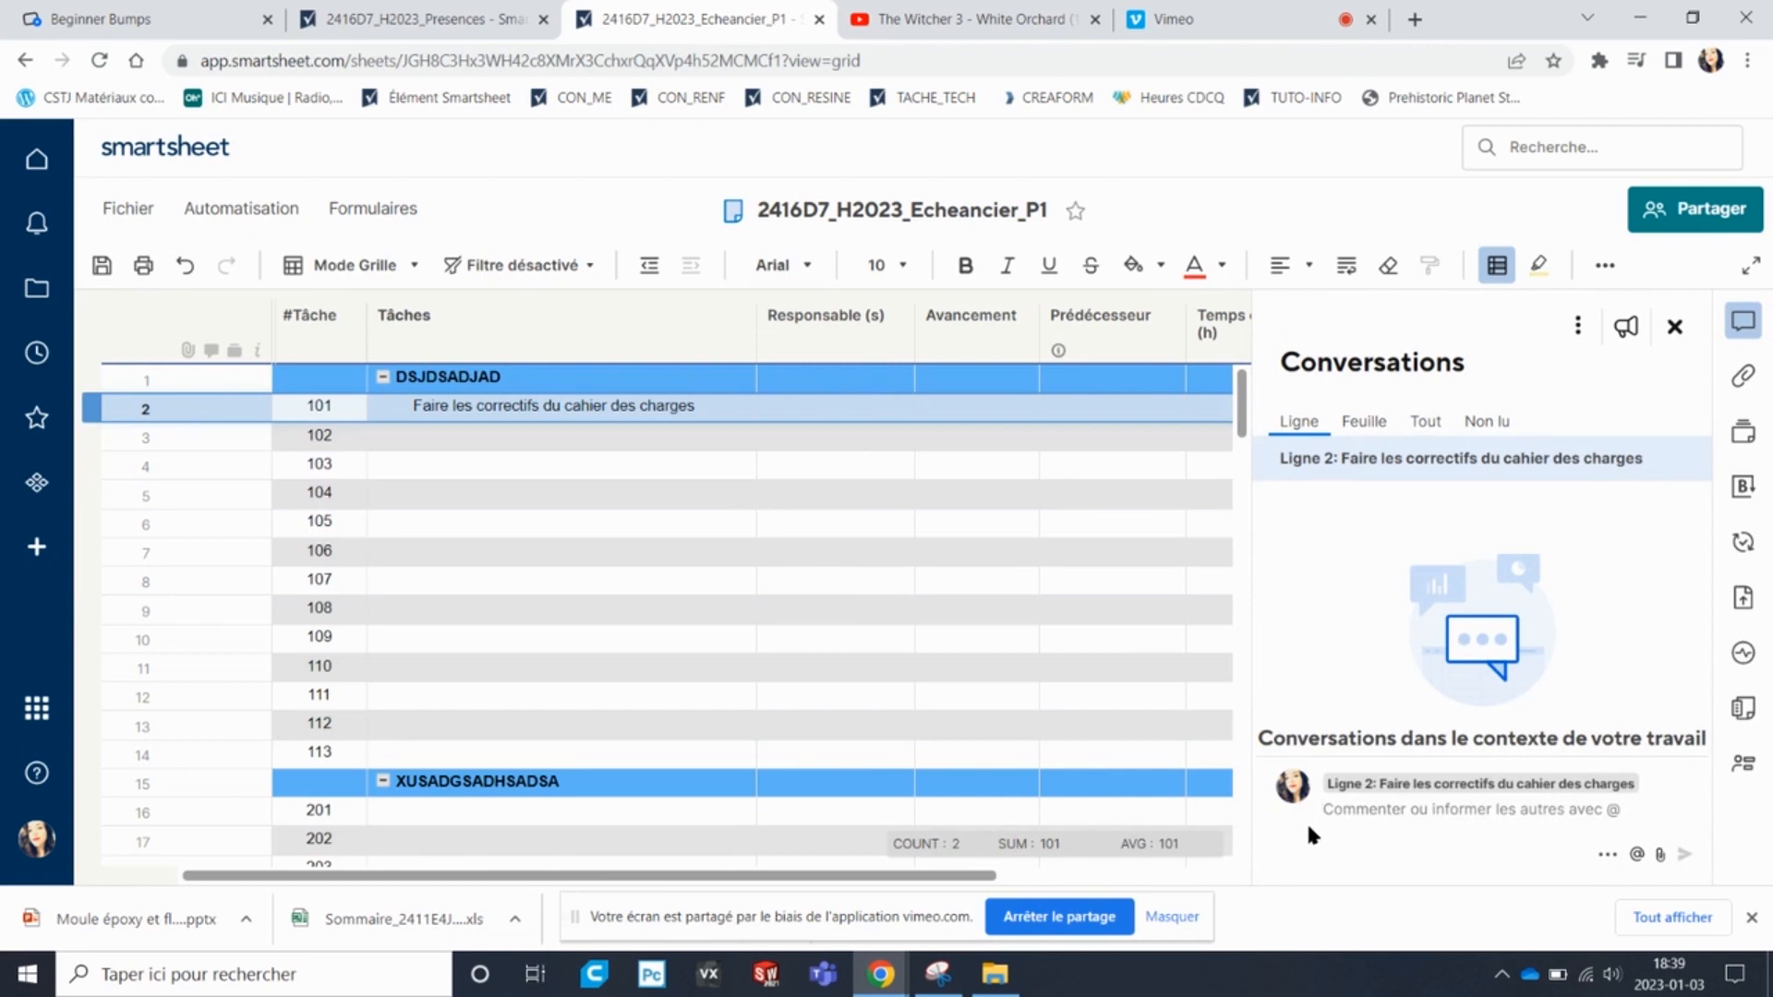
{"action": "left_click", "coordinate": [1315, 816]}
{"action": "type", "text": "dhsjhdkjsahdkjadhadk"}
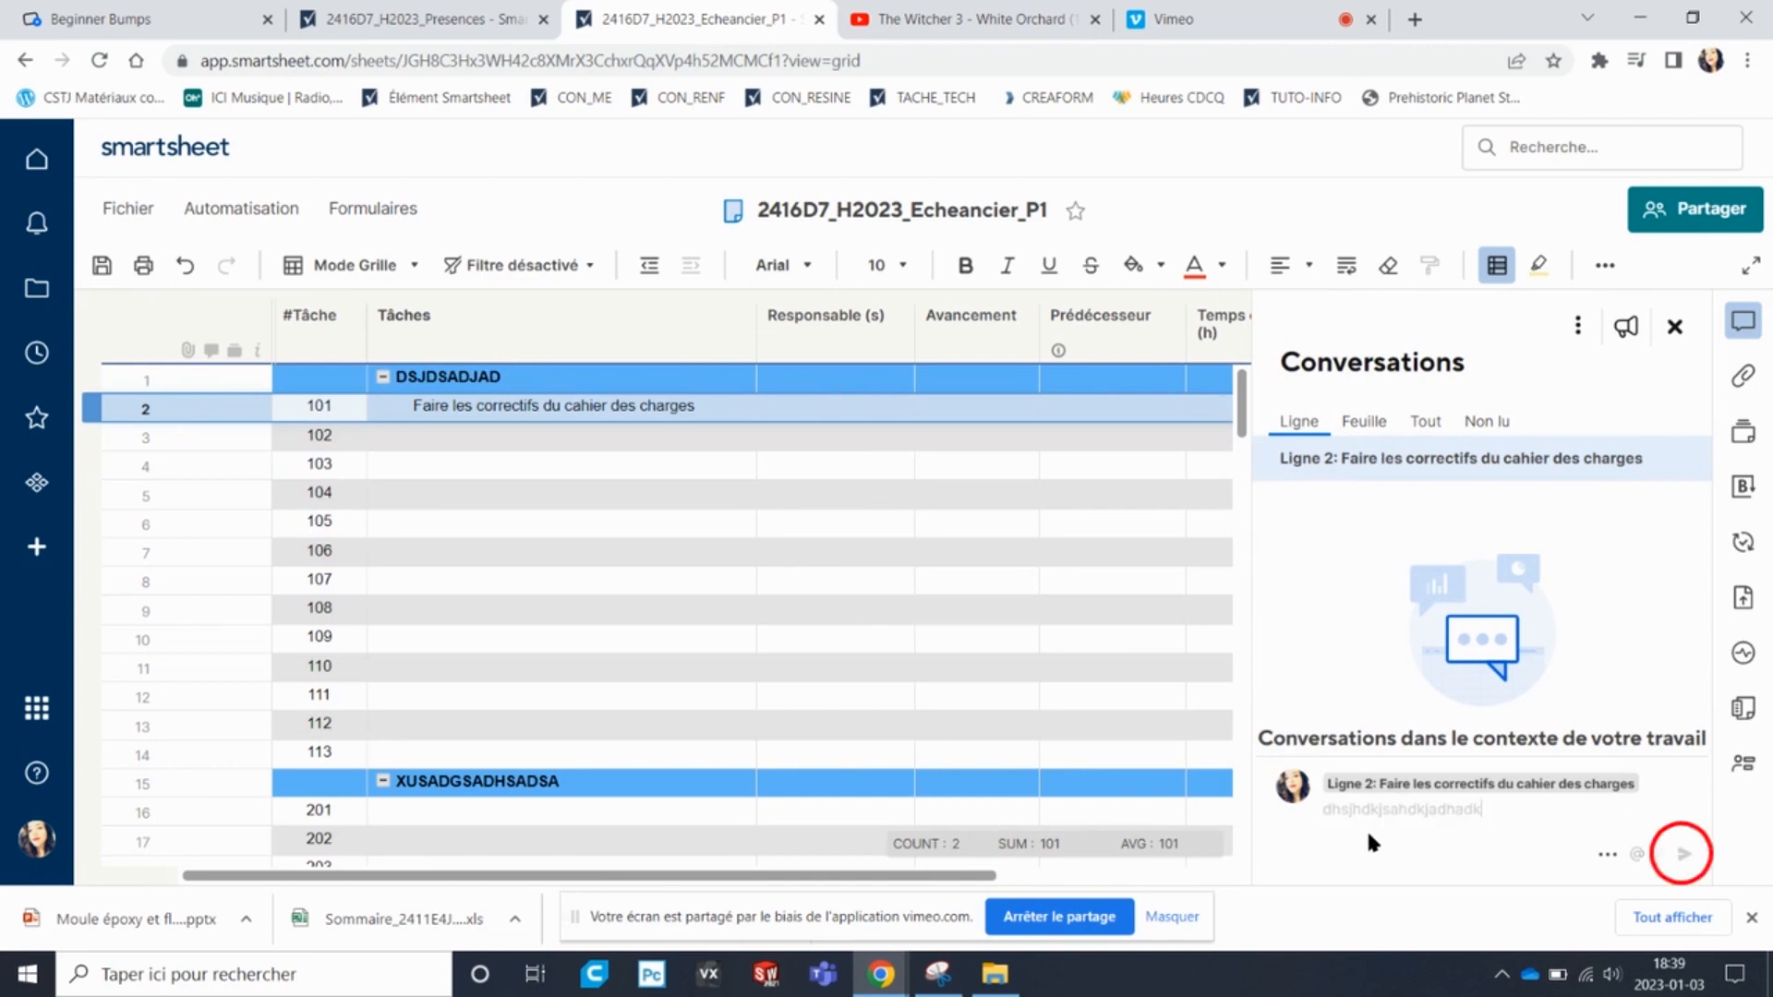
{"action": "key", "text": "Return"}
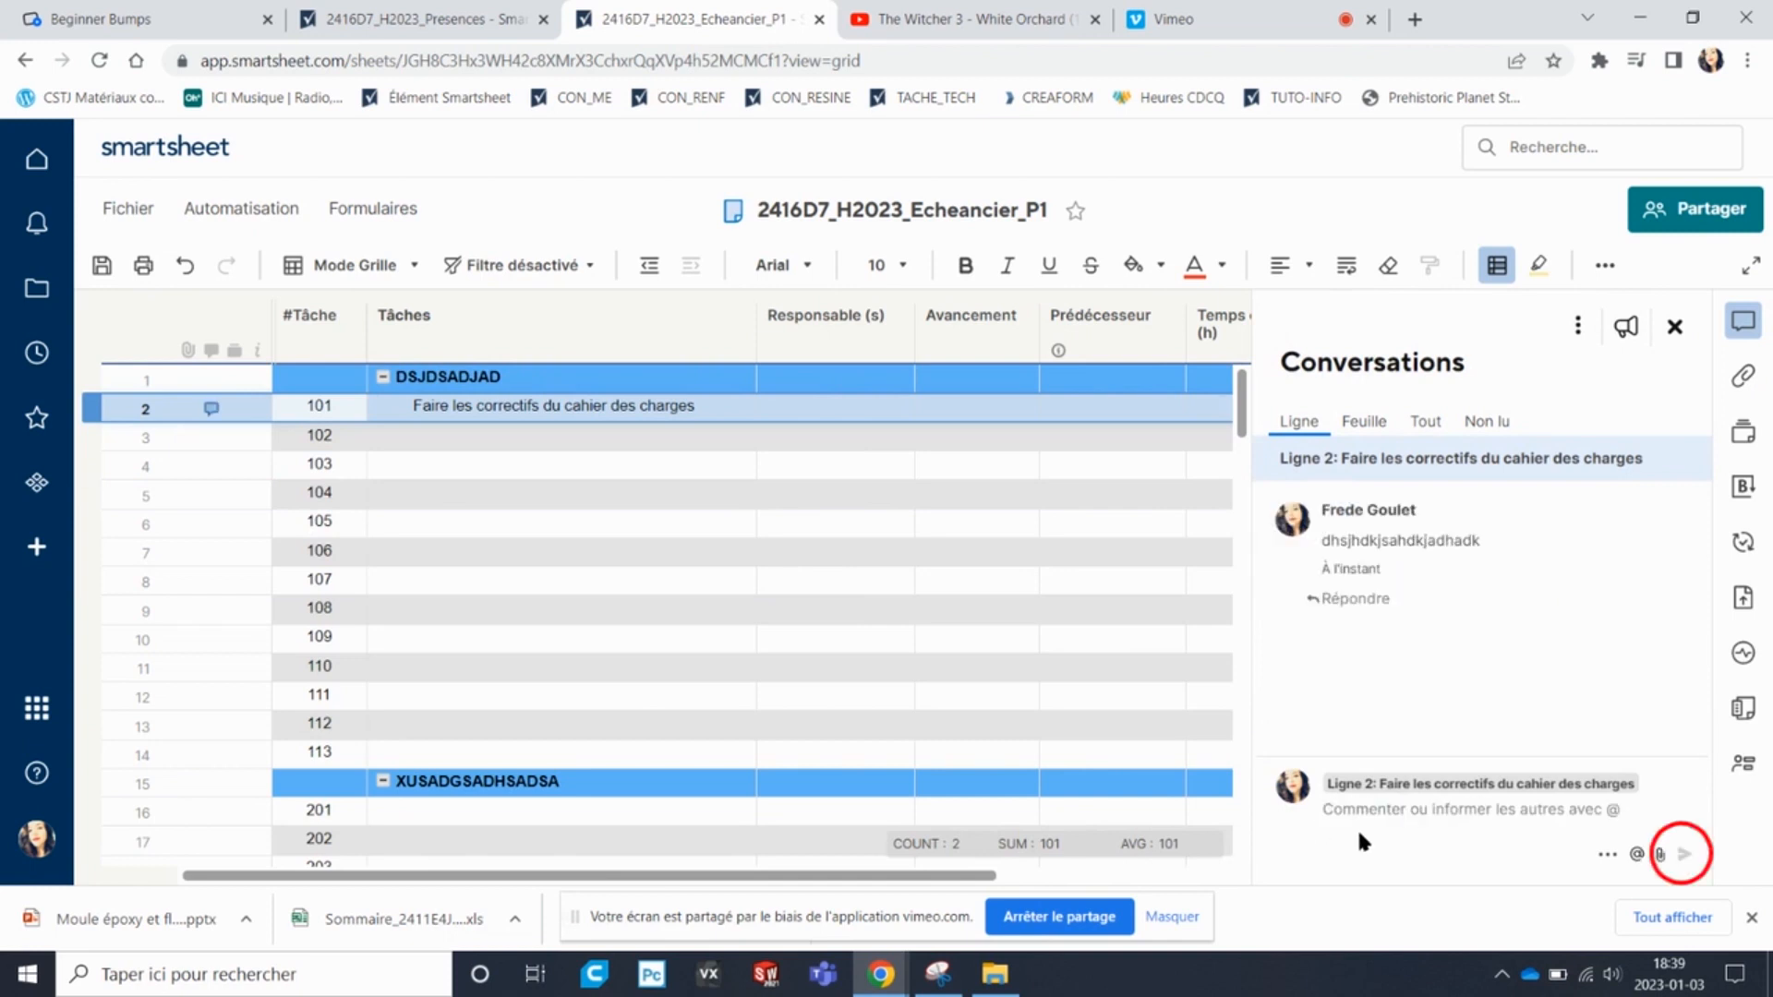
Post a second comment on task 101's row with "dhkjsah", a mention of your own account, and "dshgdjagdda".
{"action": "left_click", "coordinate": [1386, 822]}
{"action": "type", "text": "dhkjsah"}
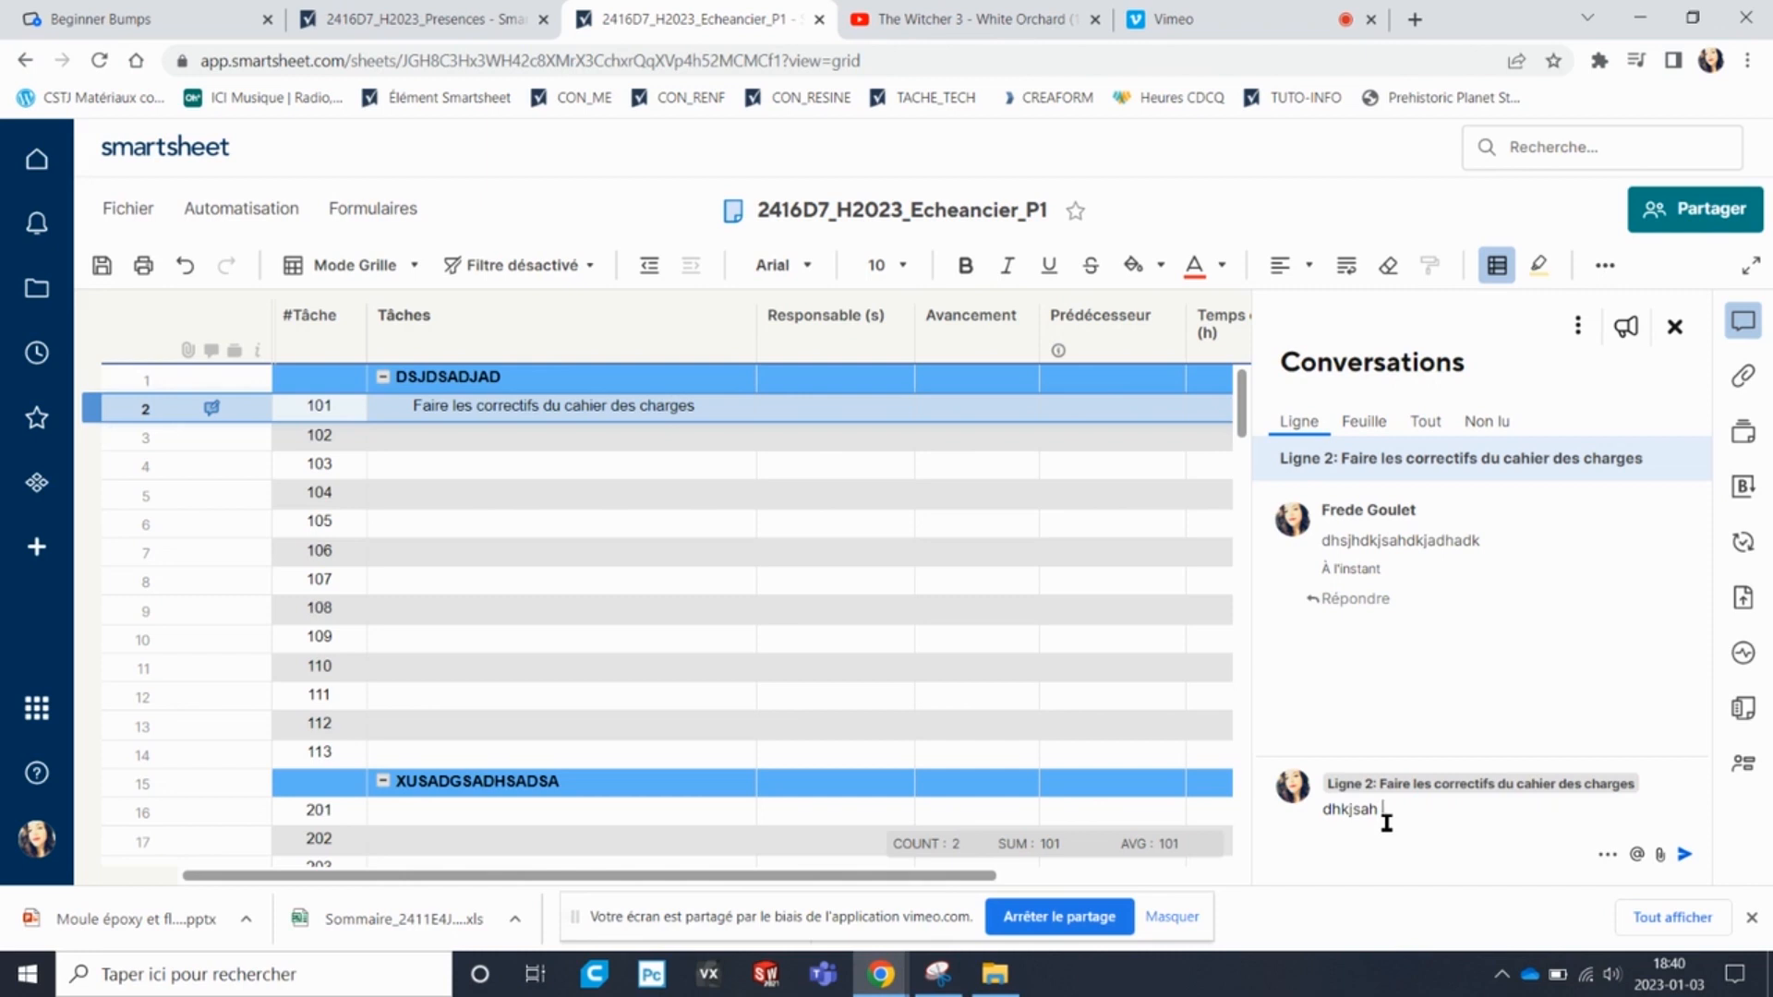
{"action": "type", "text": " @"}
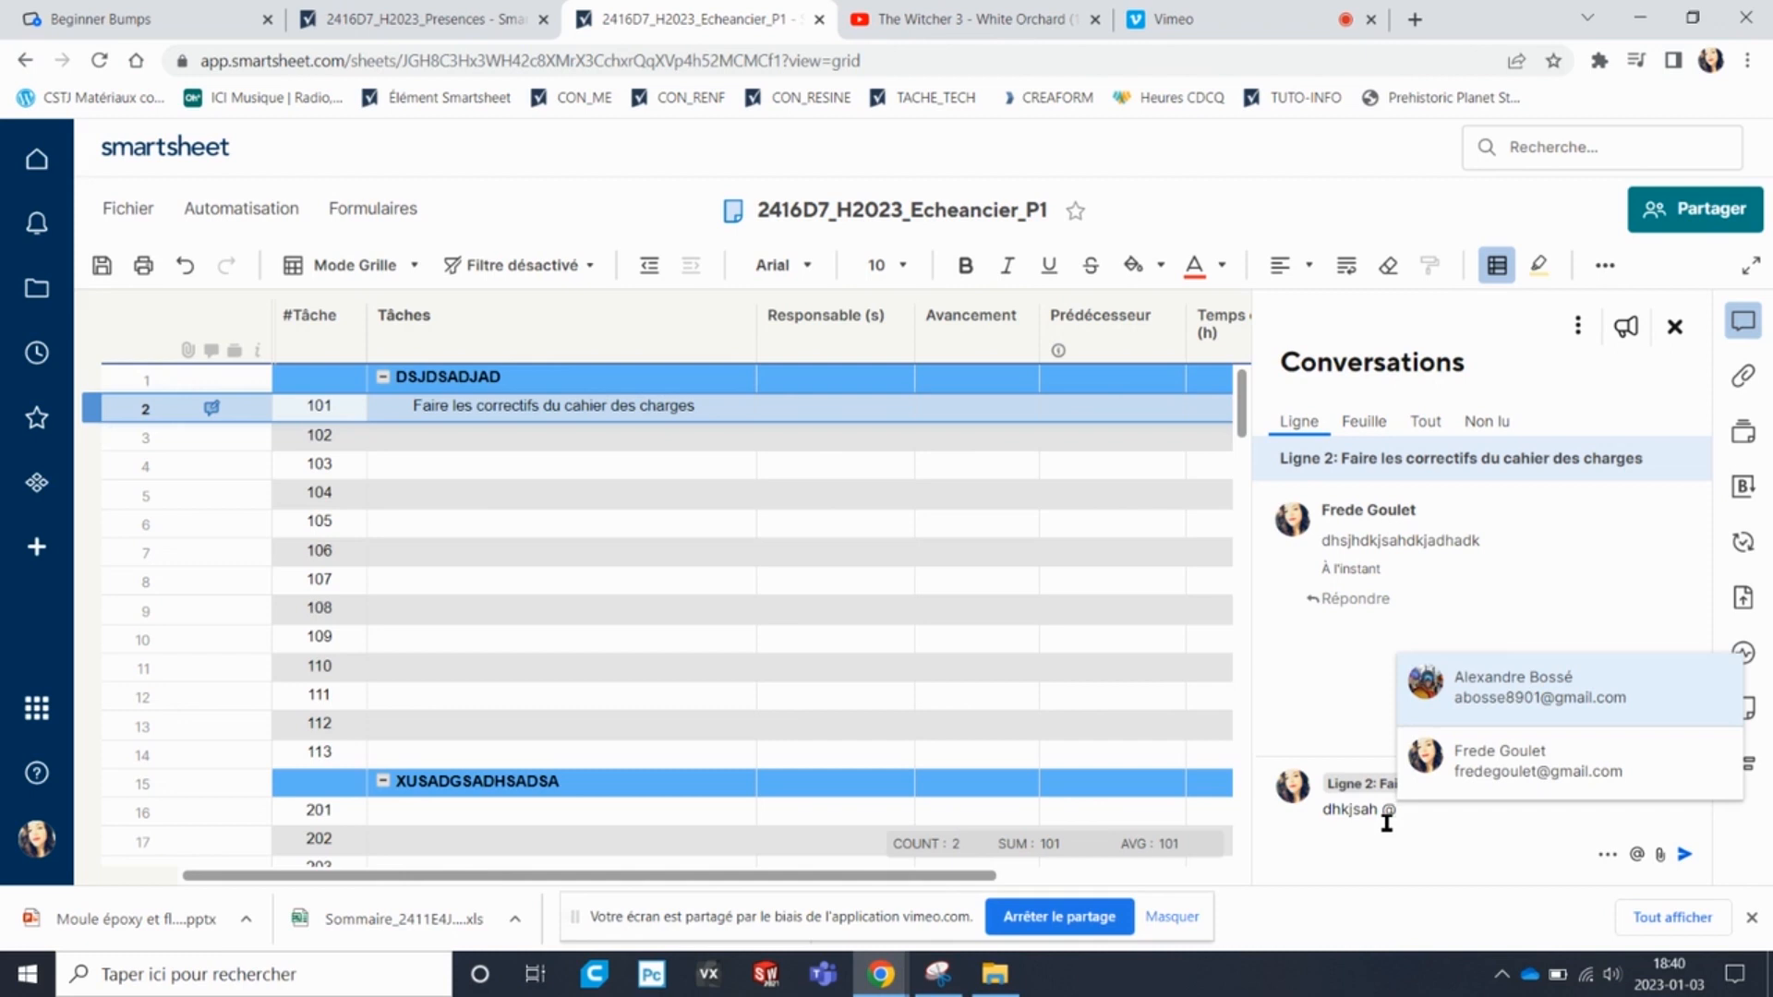
{"action": "left_click", "coordinate": [1537, 783]}
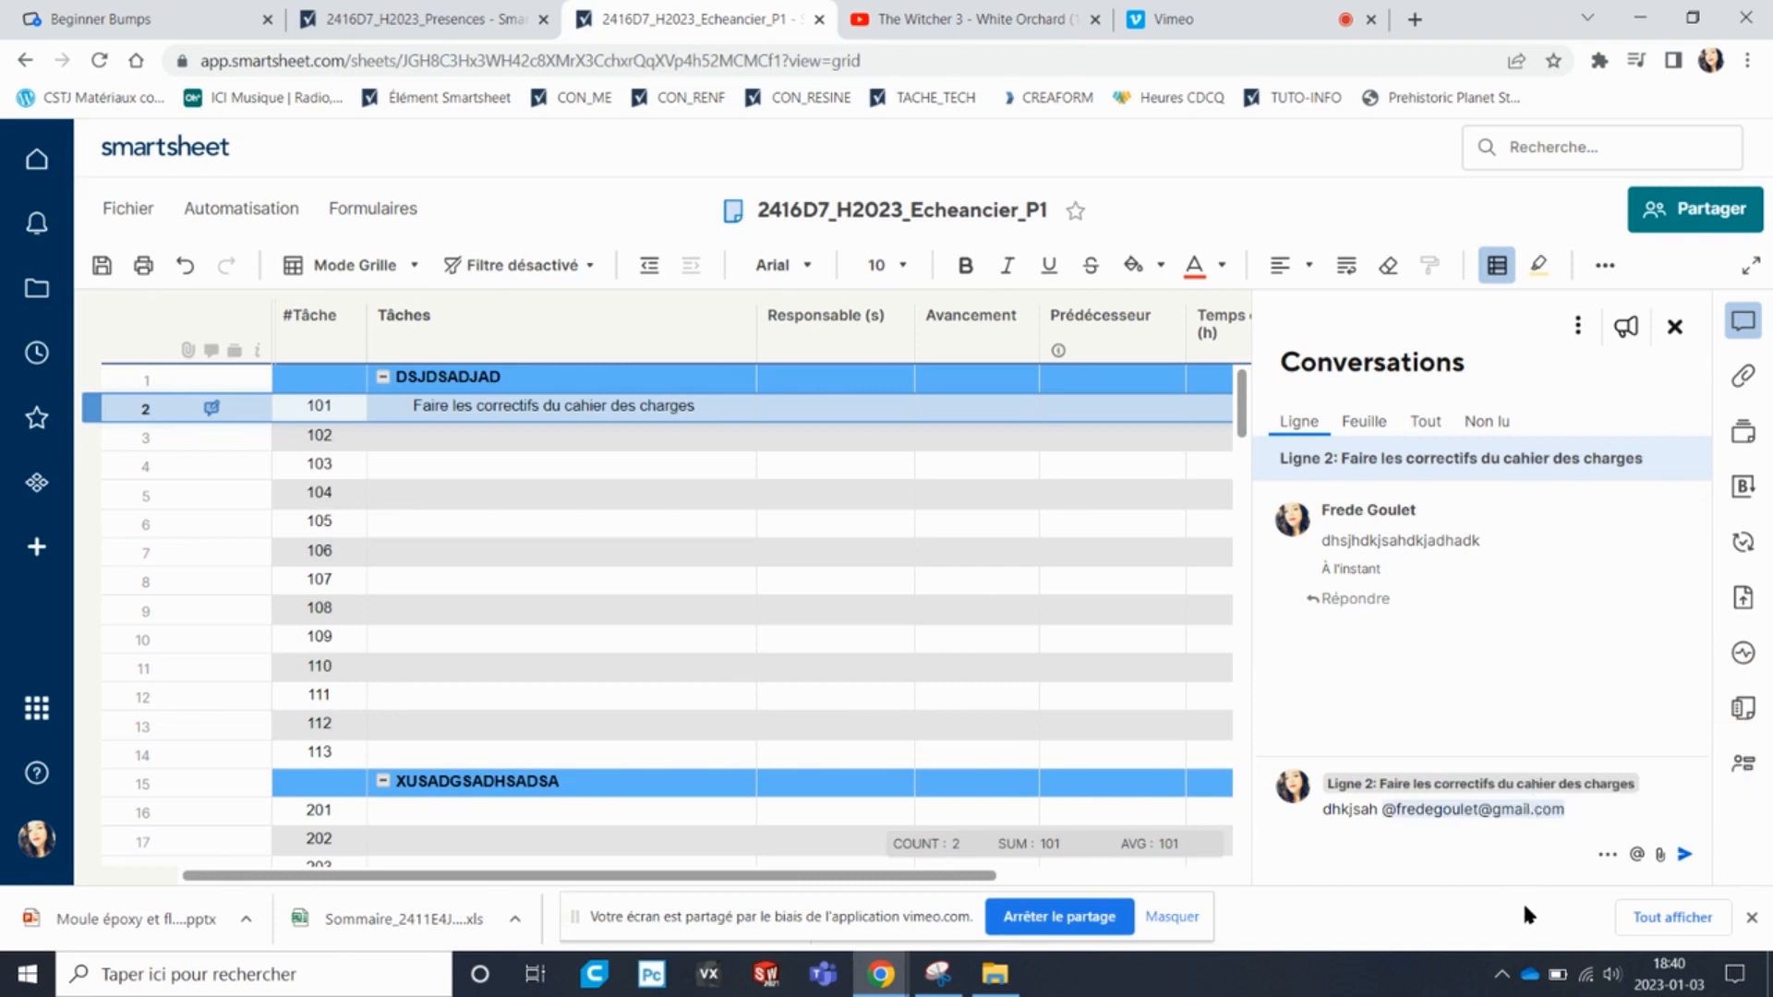
{"action": "key", "text": "Return"}
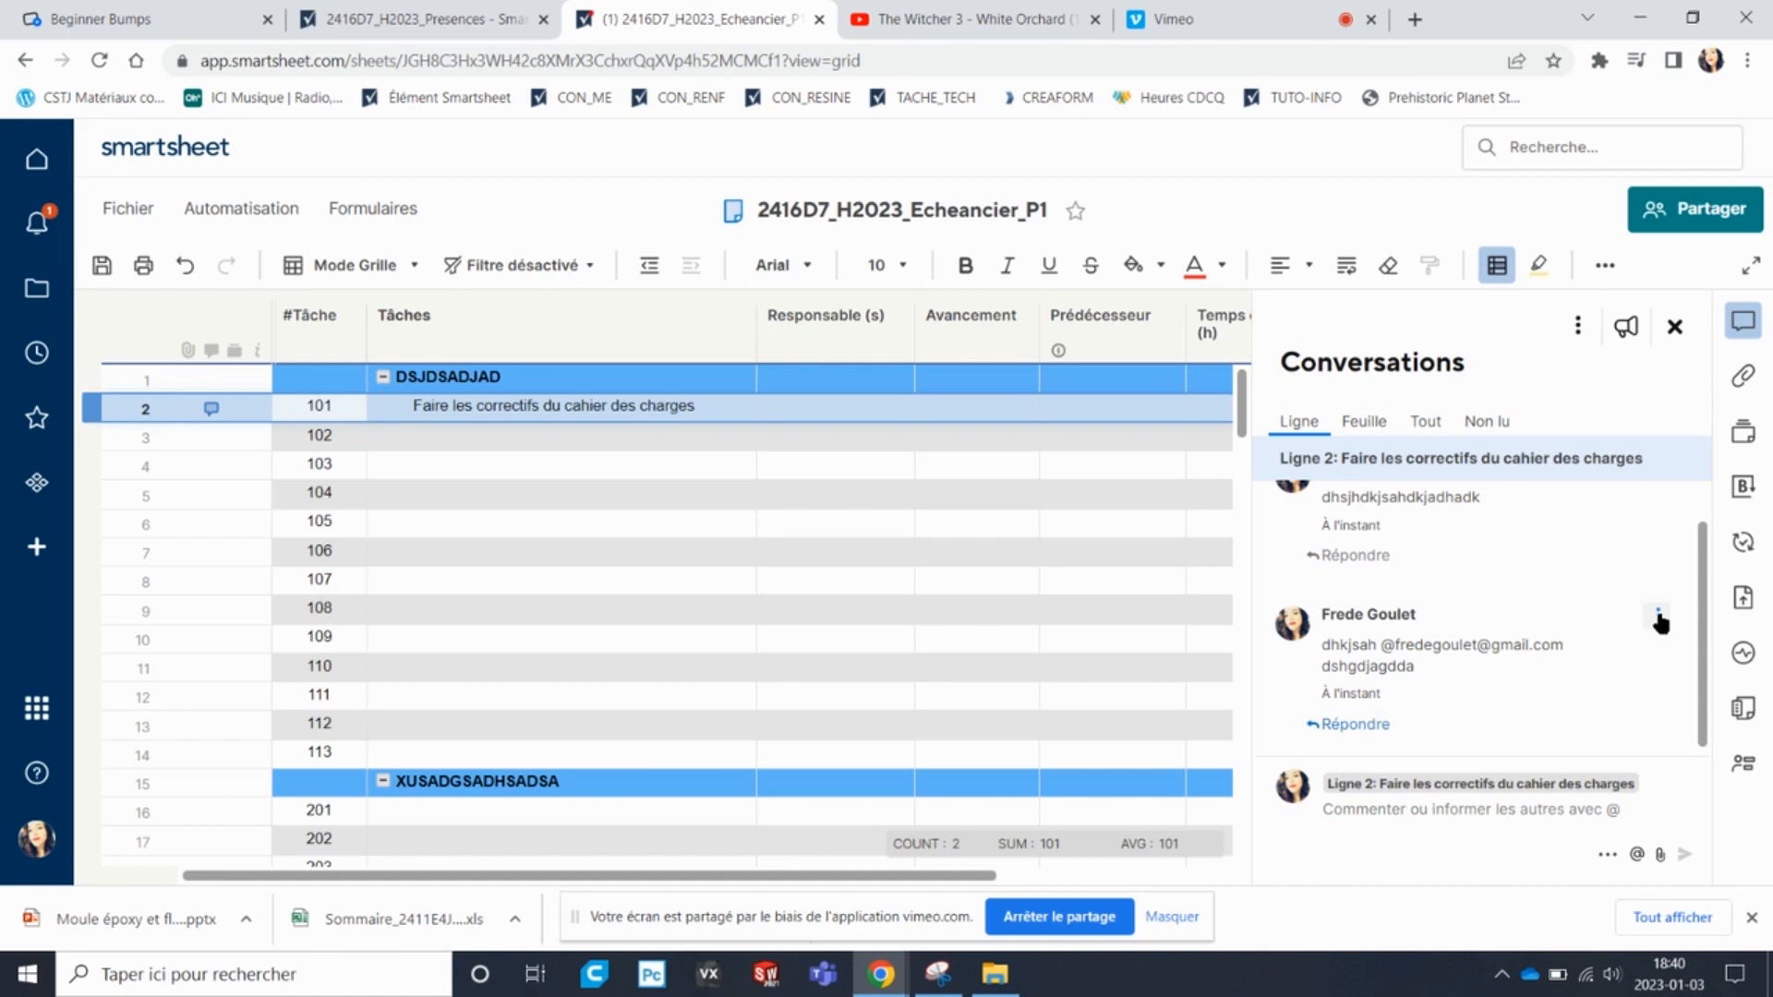
Delete both comments from task 101's conversation, starting with the one containing the mention, and close the conversation.
{"action": "left_click", "coordinate": [1658, 616]}
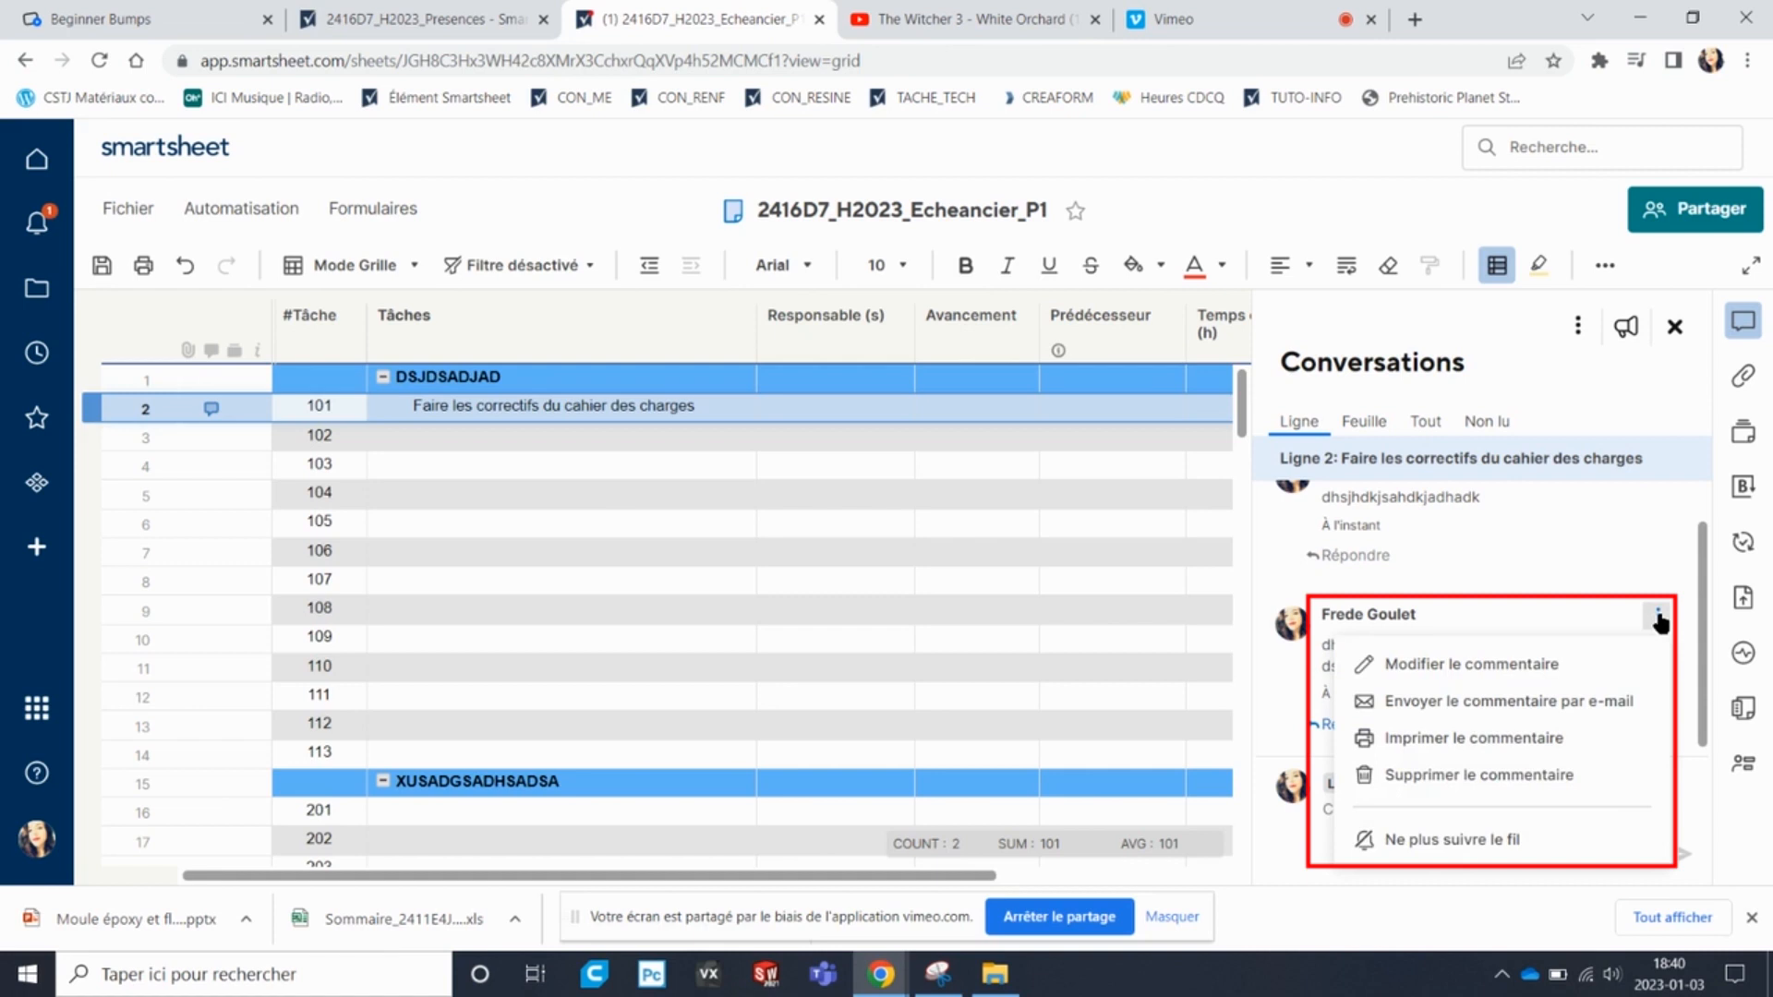
{"action": "left_click", "coordinate": [1540, 774]}
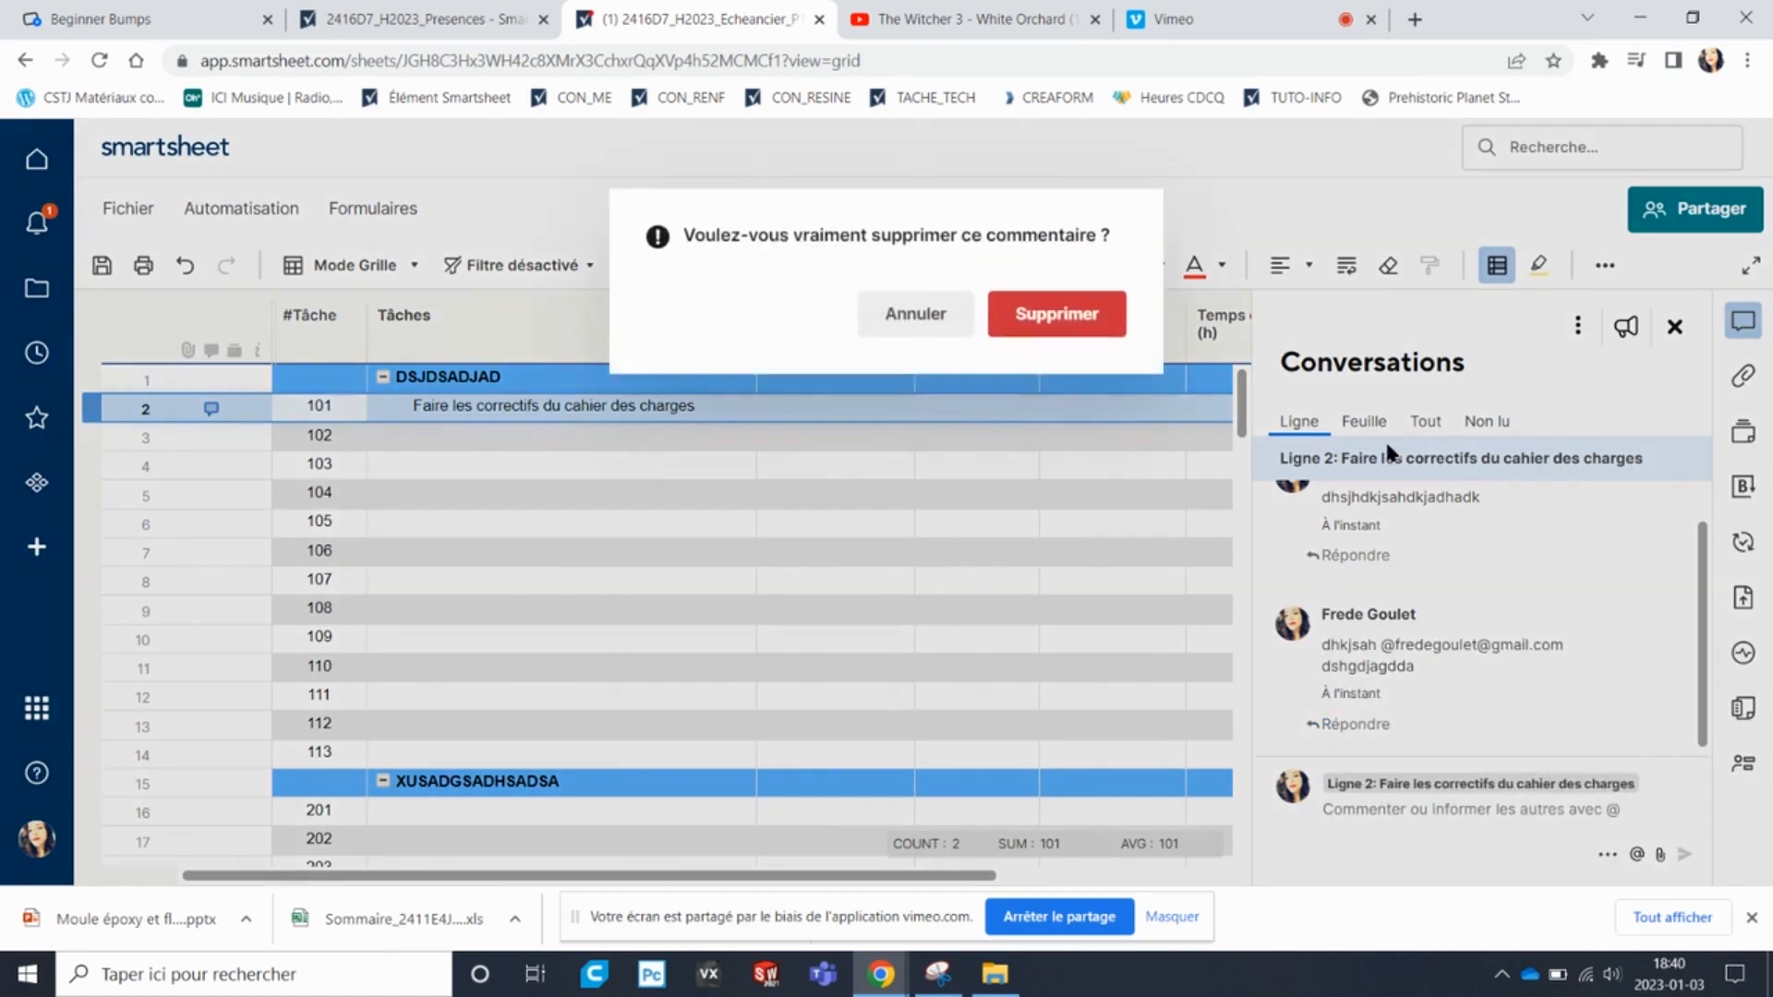
{"action": "left_click", "coordinate": [1085, 315]}
{"action": "left_click", "coordinate": [1676, 510]}
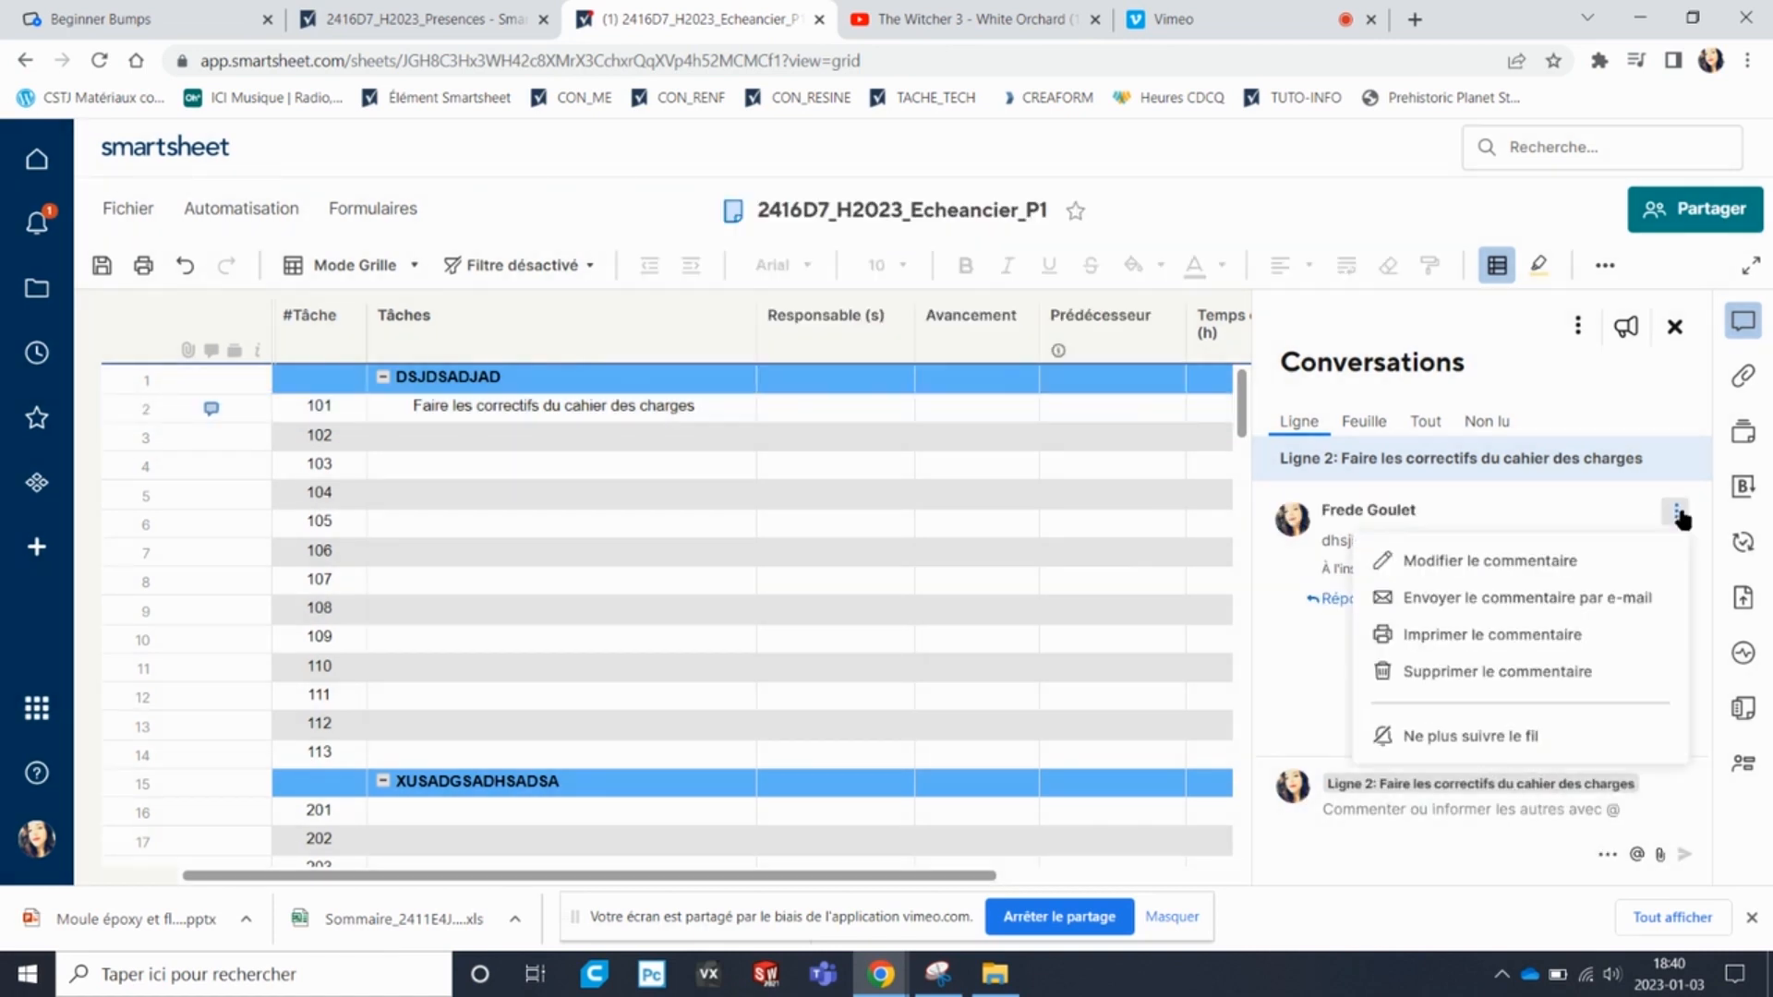
{"action": "left_click", "coordinate": [1561, 673]}
{"action": "left_click", "coordinate": [1105, 329]}
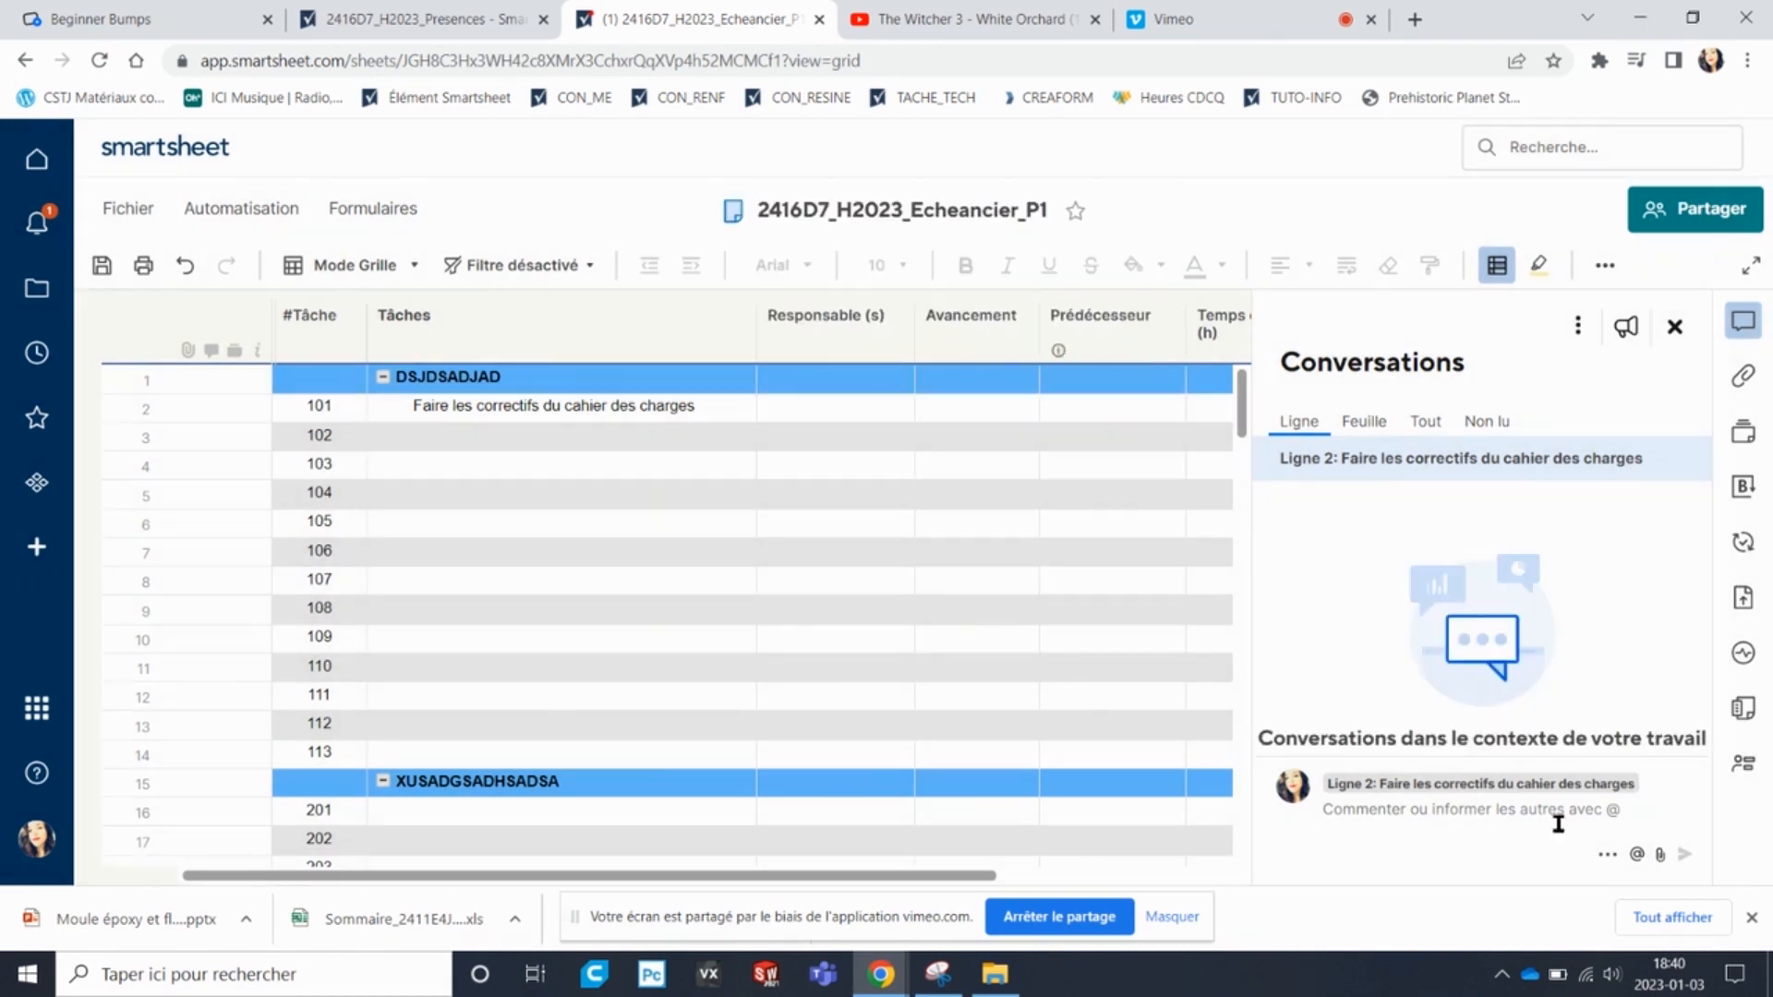
{"action": "left_click", "coordinate": [1676, 326]}
Attach RAMQ.JPG from the Téléchargements folder to task 101's row and open the attachment's options.
{"action": "left_click", "coordinate": [189, 413]}
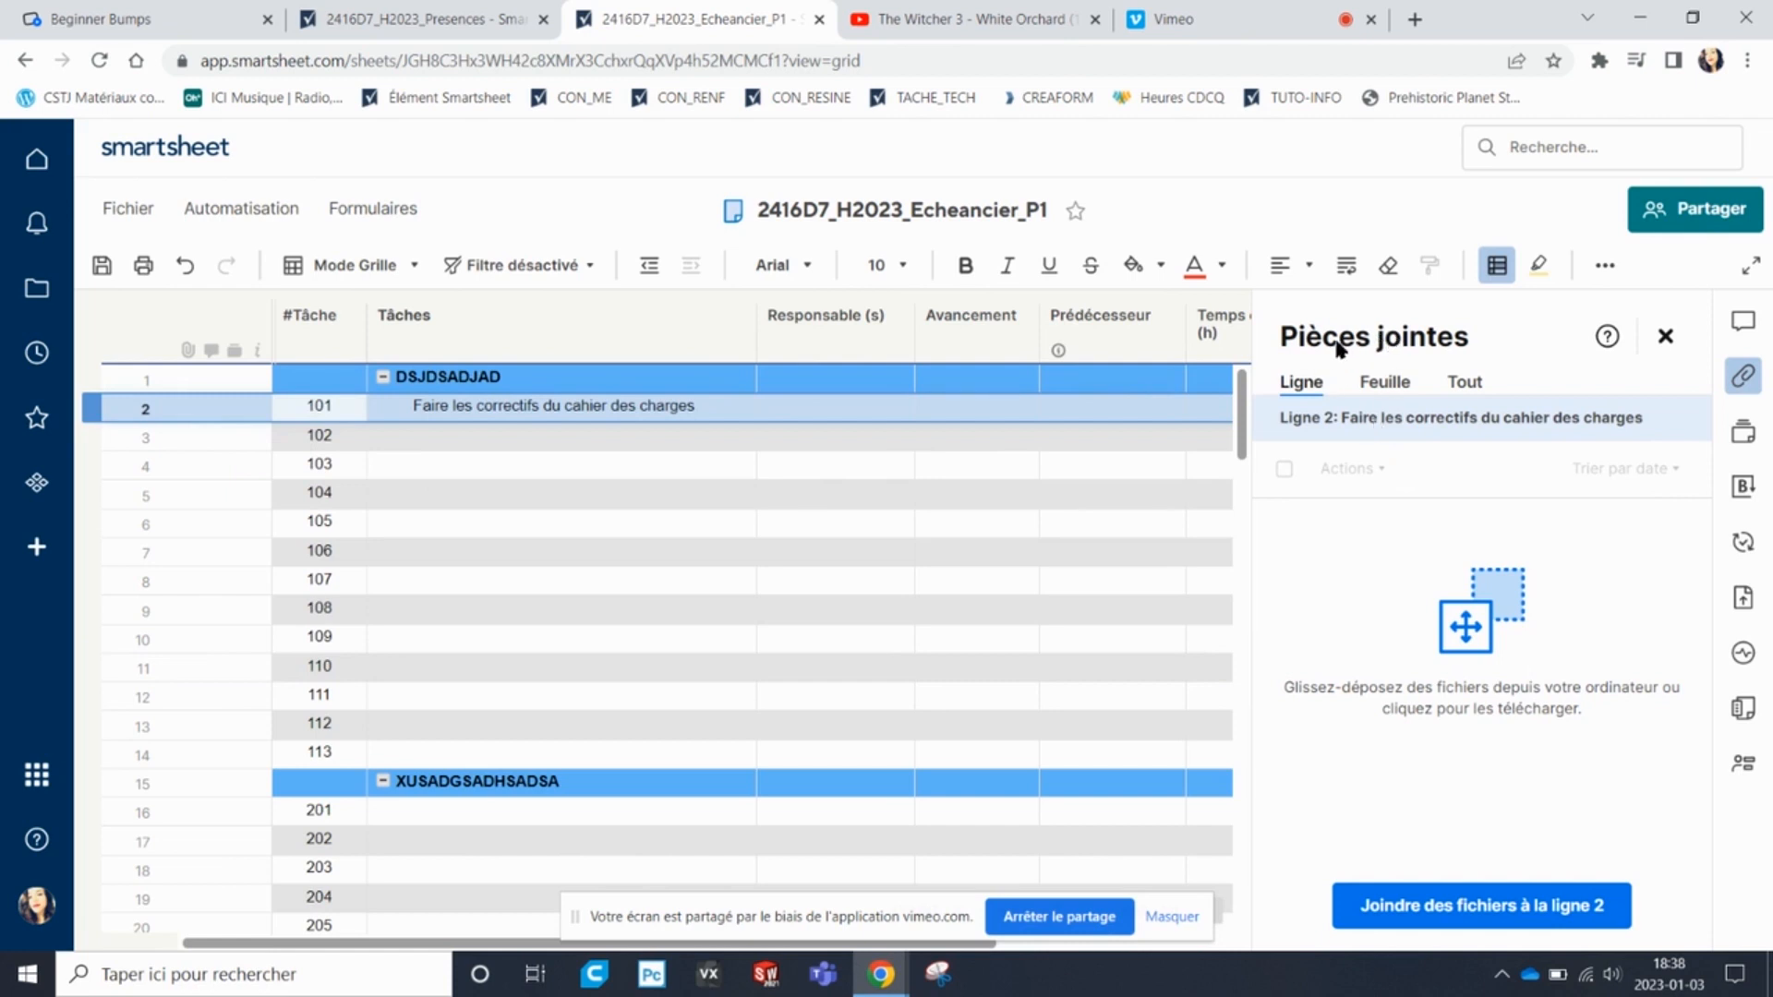
{"action": "left_click", "coordinate": [13, 986]}
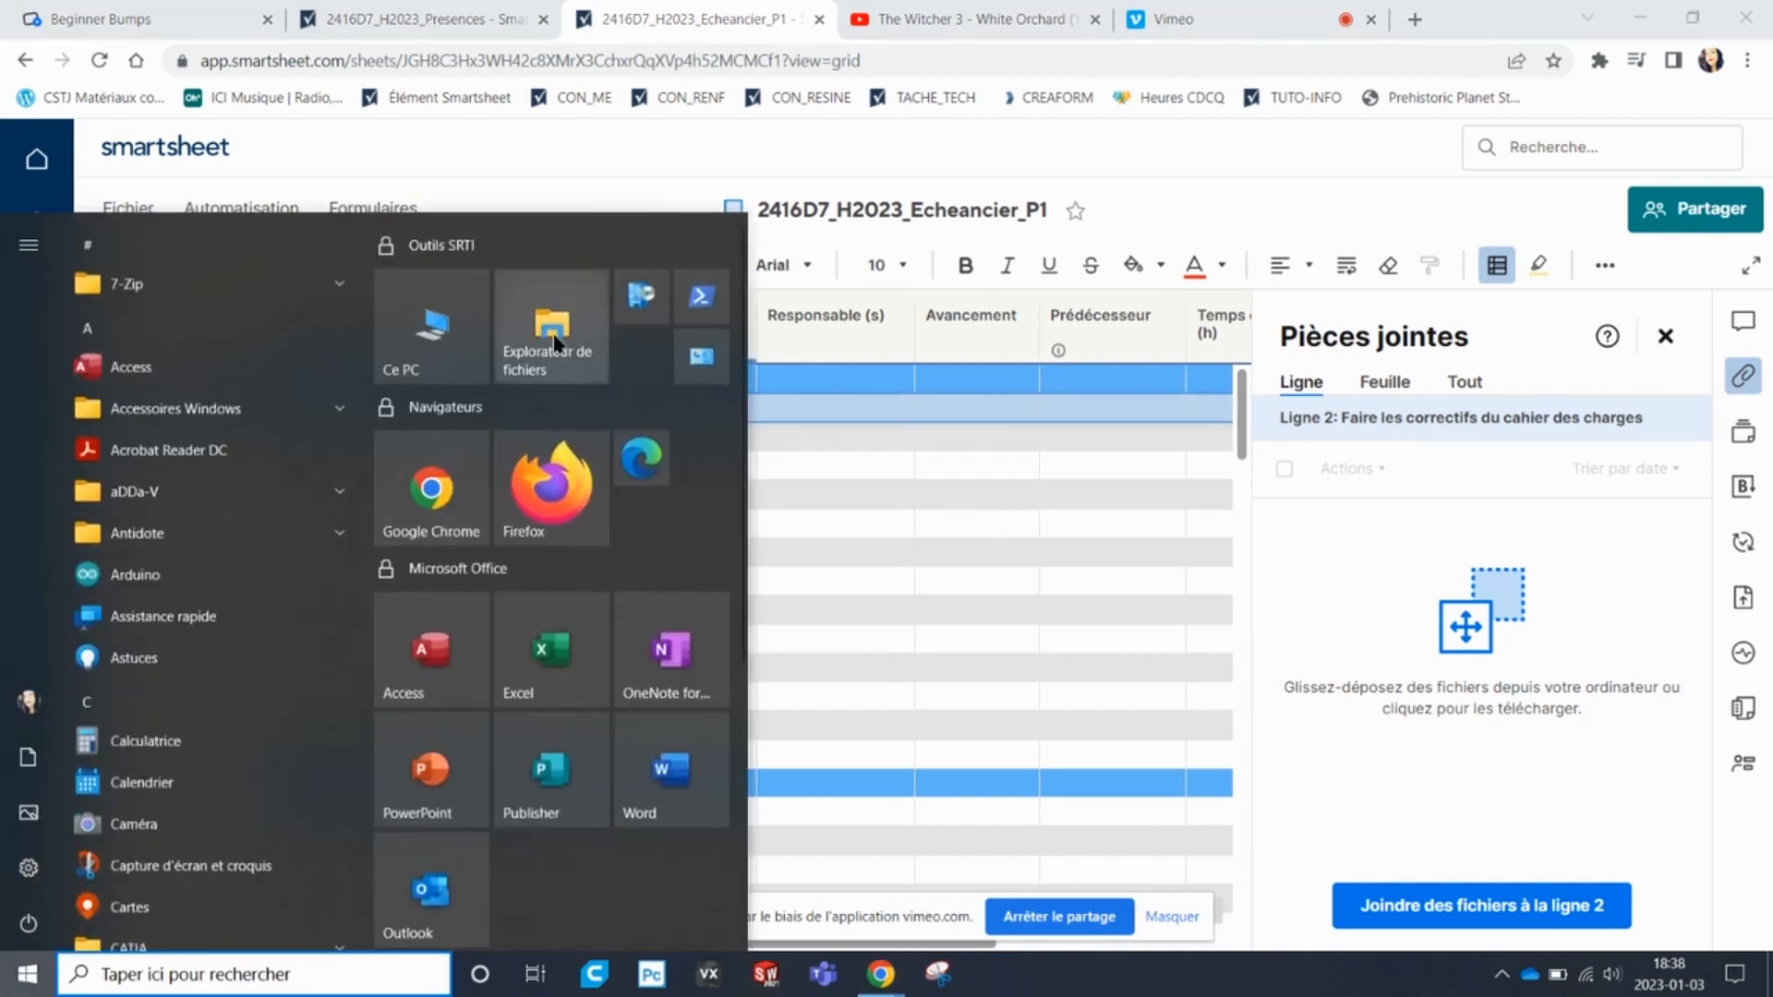
{"action": "left_click", "coordinate": [551, 337]}
{"action": "left_click_drag", "start_coordinate": [1332, 184], "coordinate": [629, 102]}
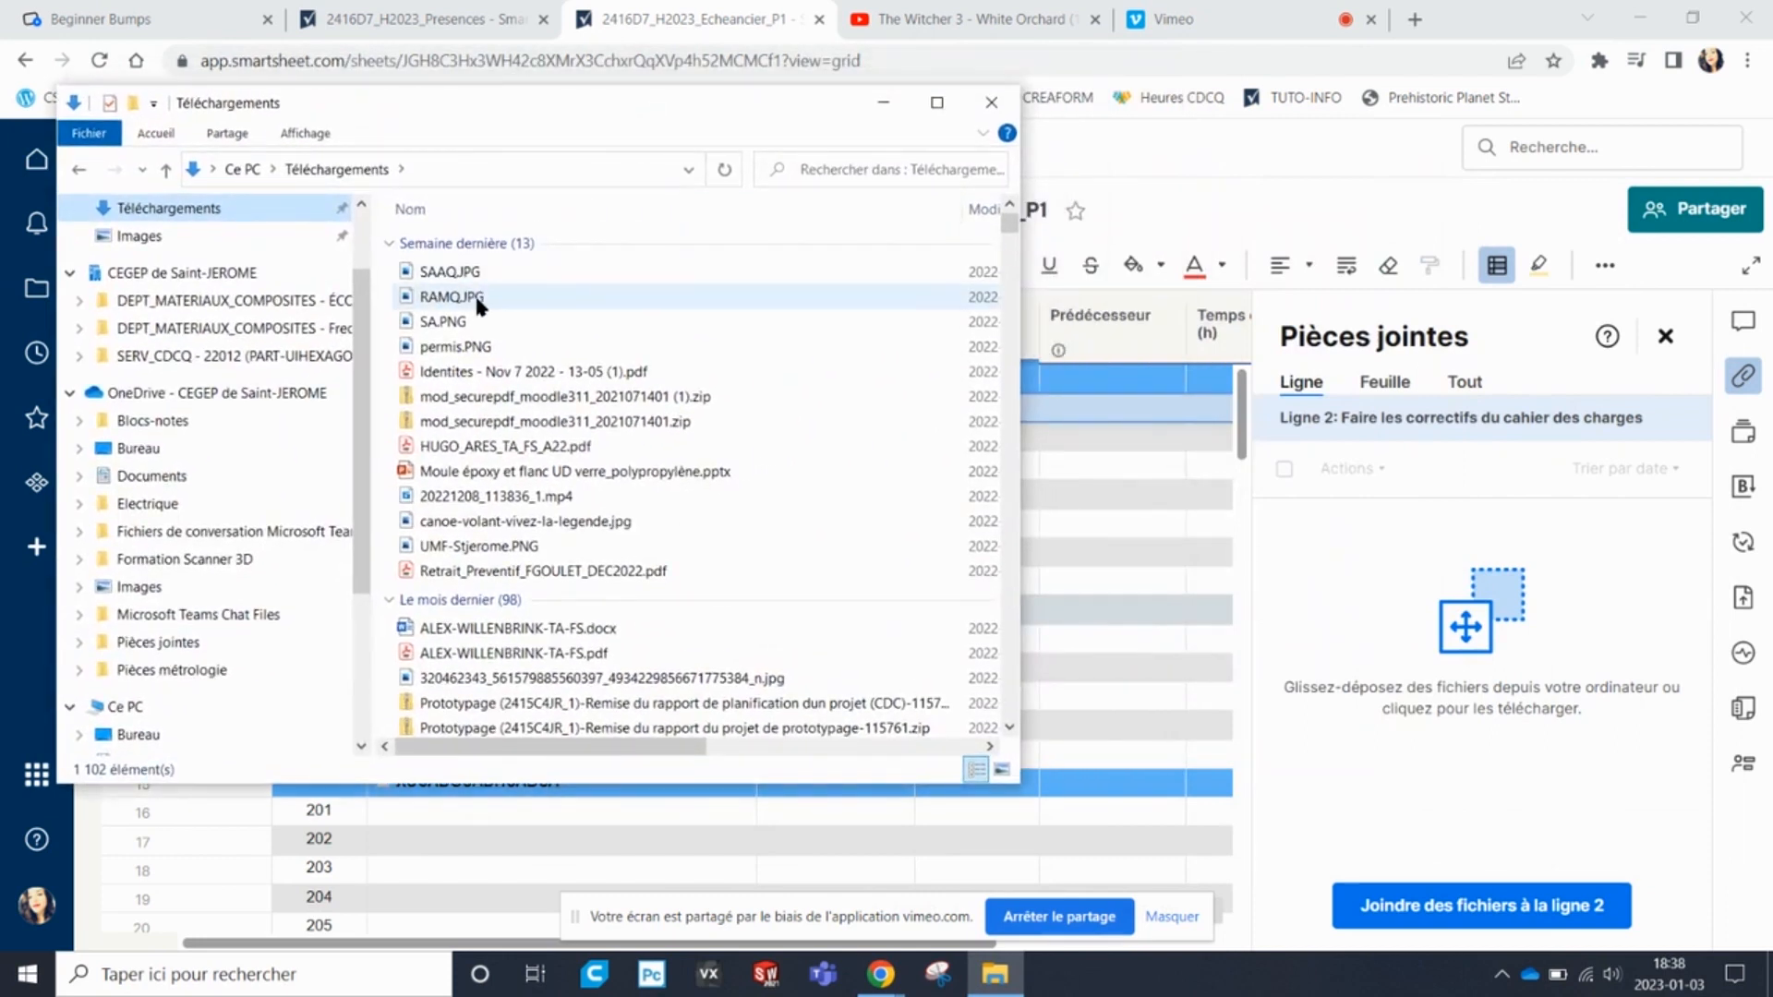
{"action": "left_click", "coordinate": [475, 370]}
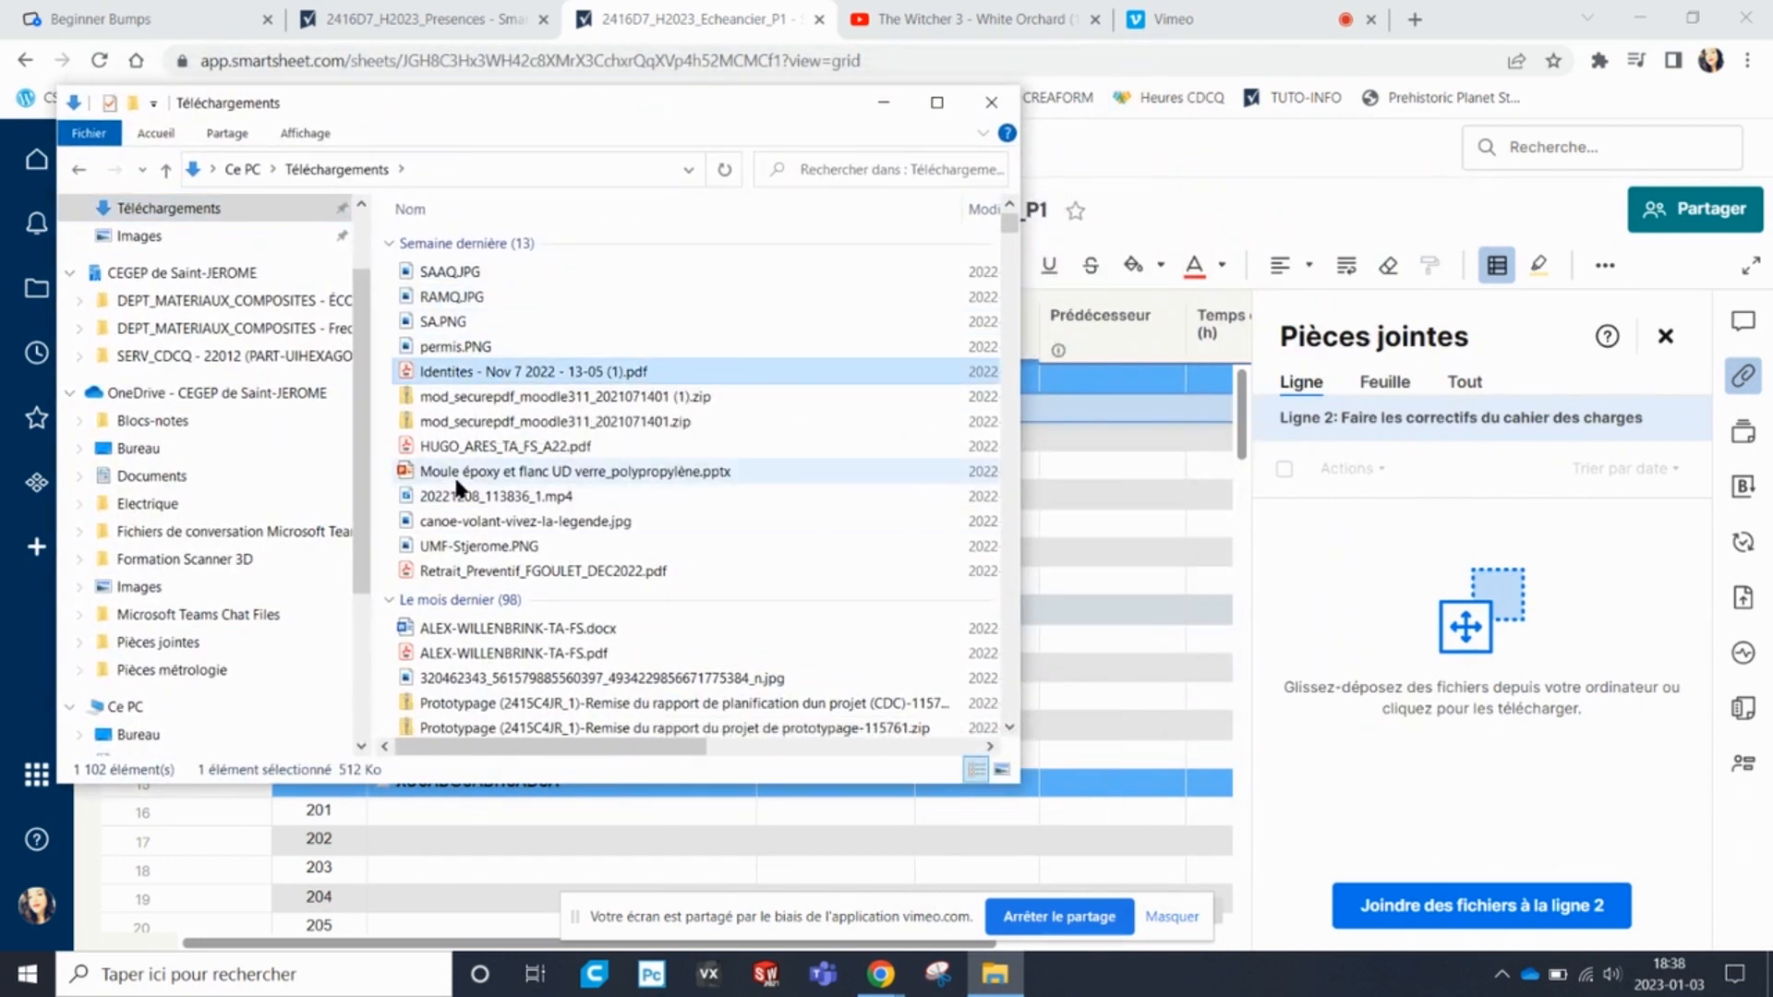
{"action": "left_click", "coordinate": [480, 447]}
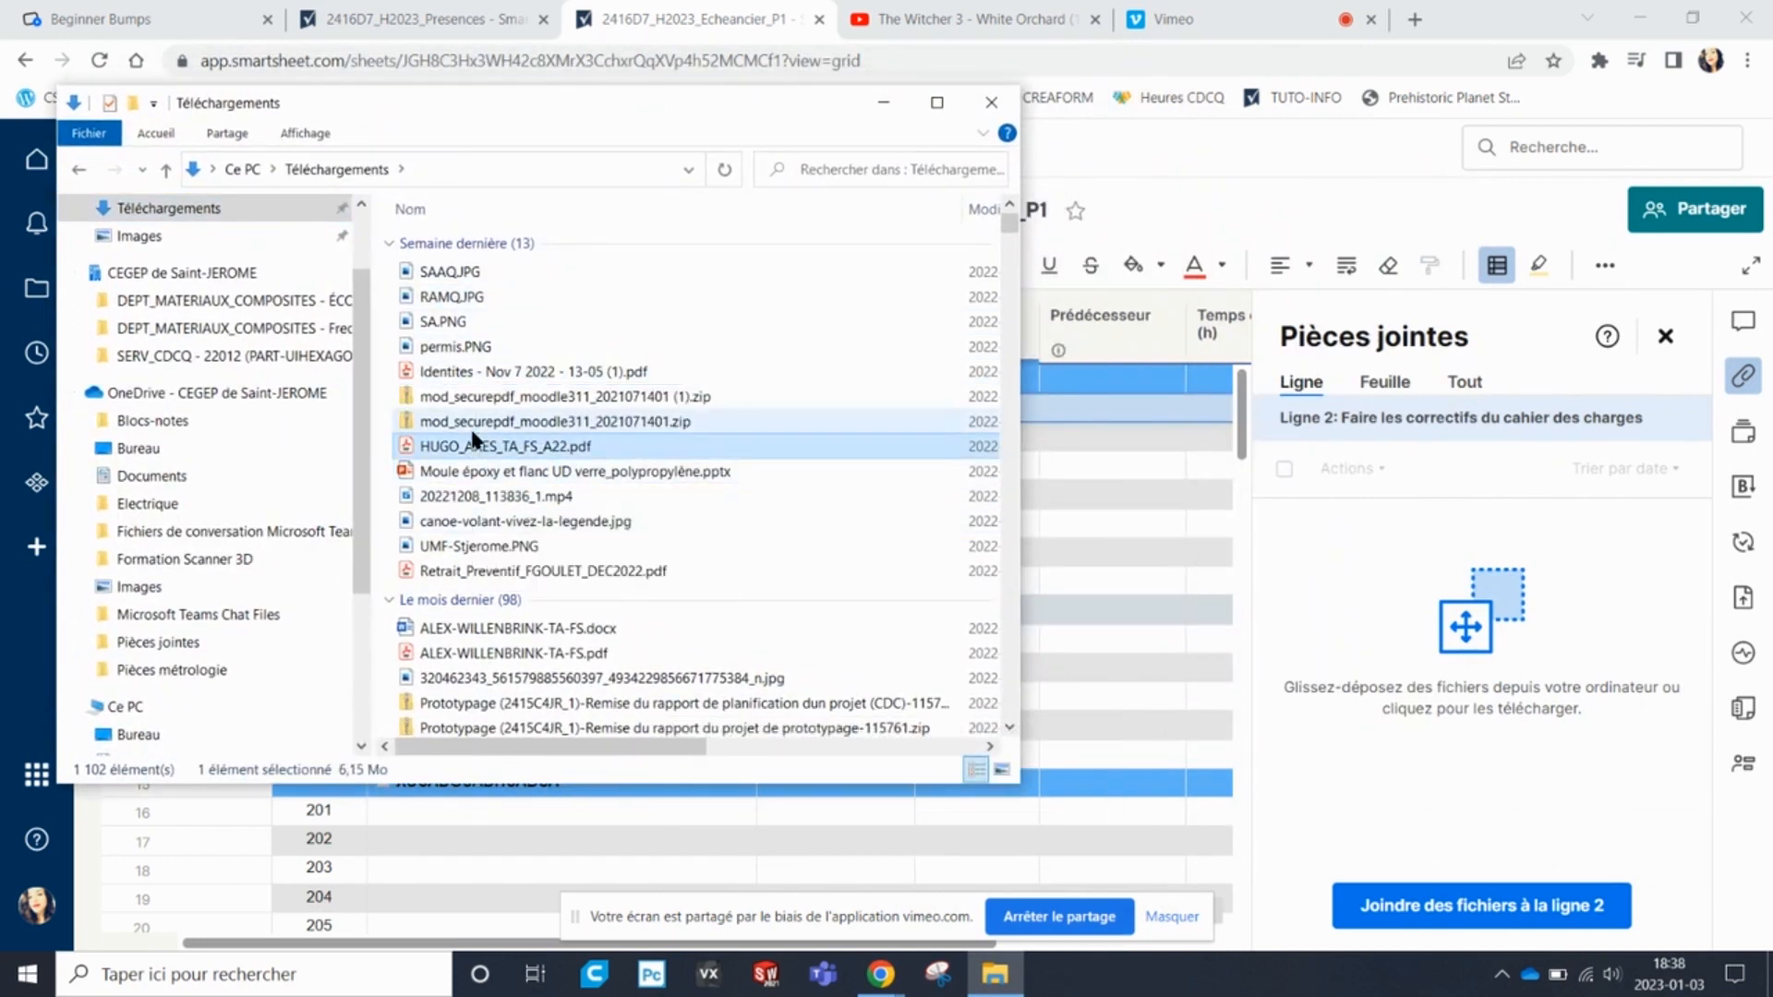
{"action": "left_click", "coordinate": [503, 571]}
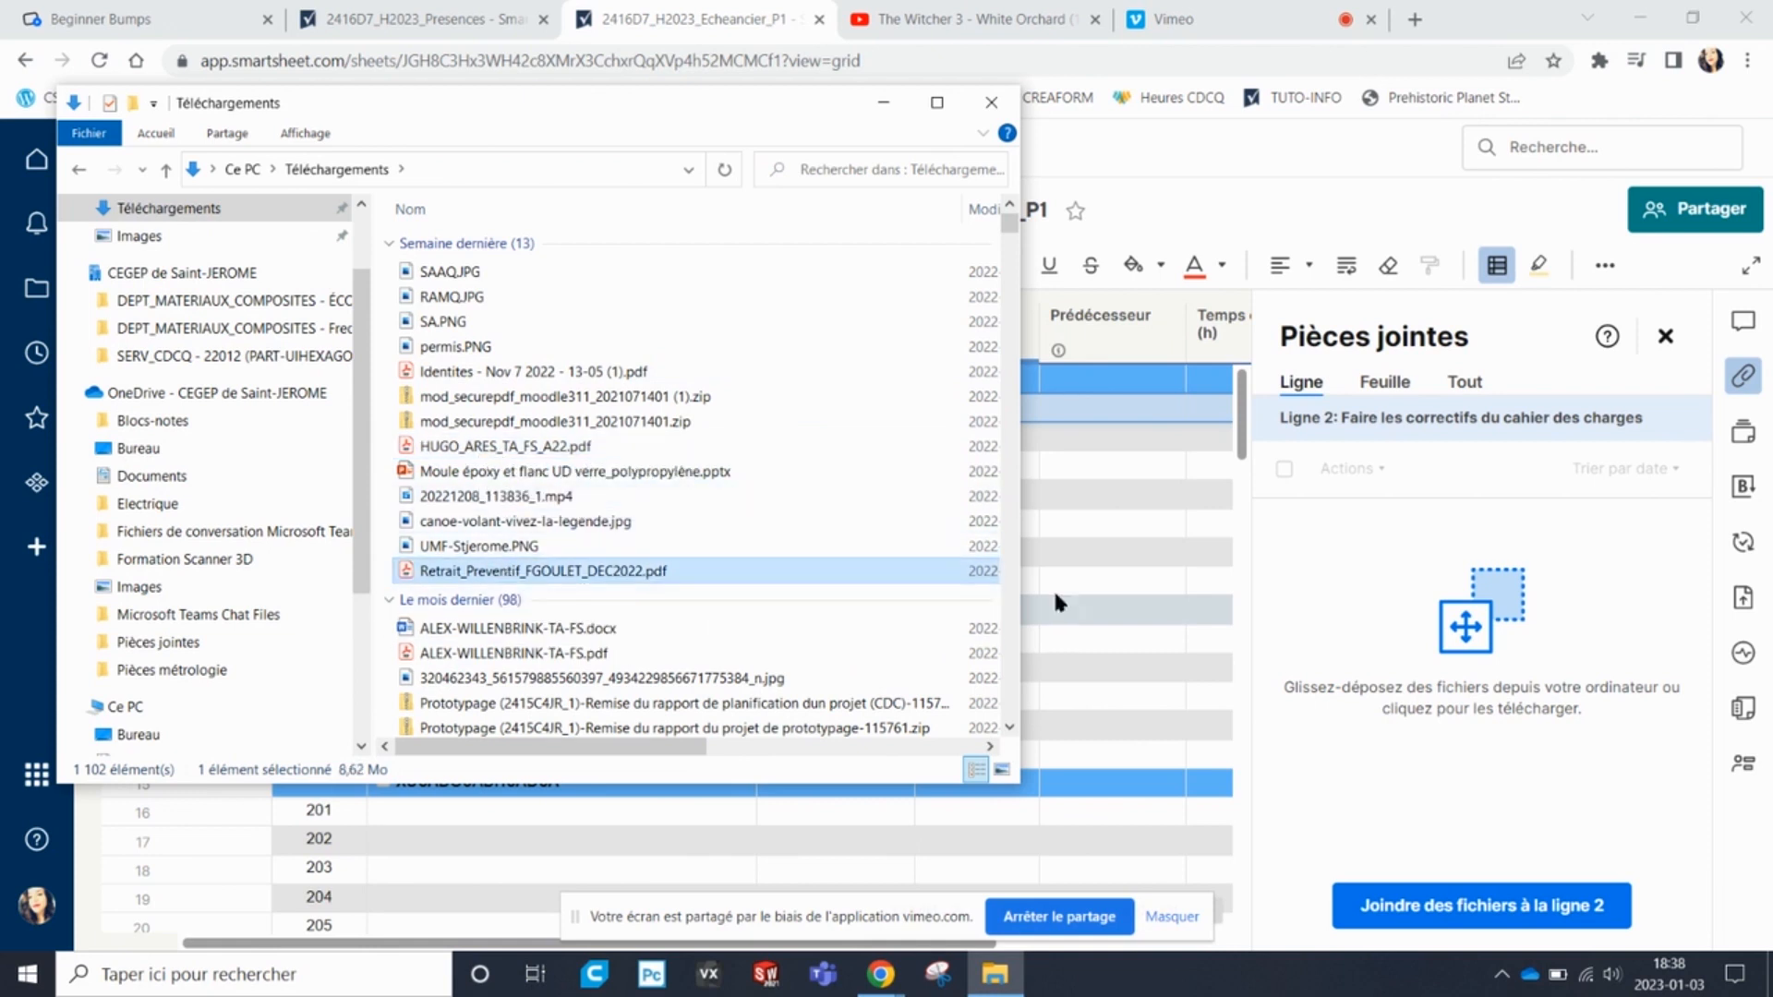
{"action": "left_click_drag", "start_coordinate": [452, 297], "coordinate": [1374, 649]}
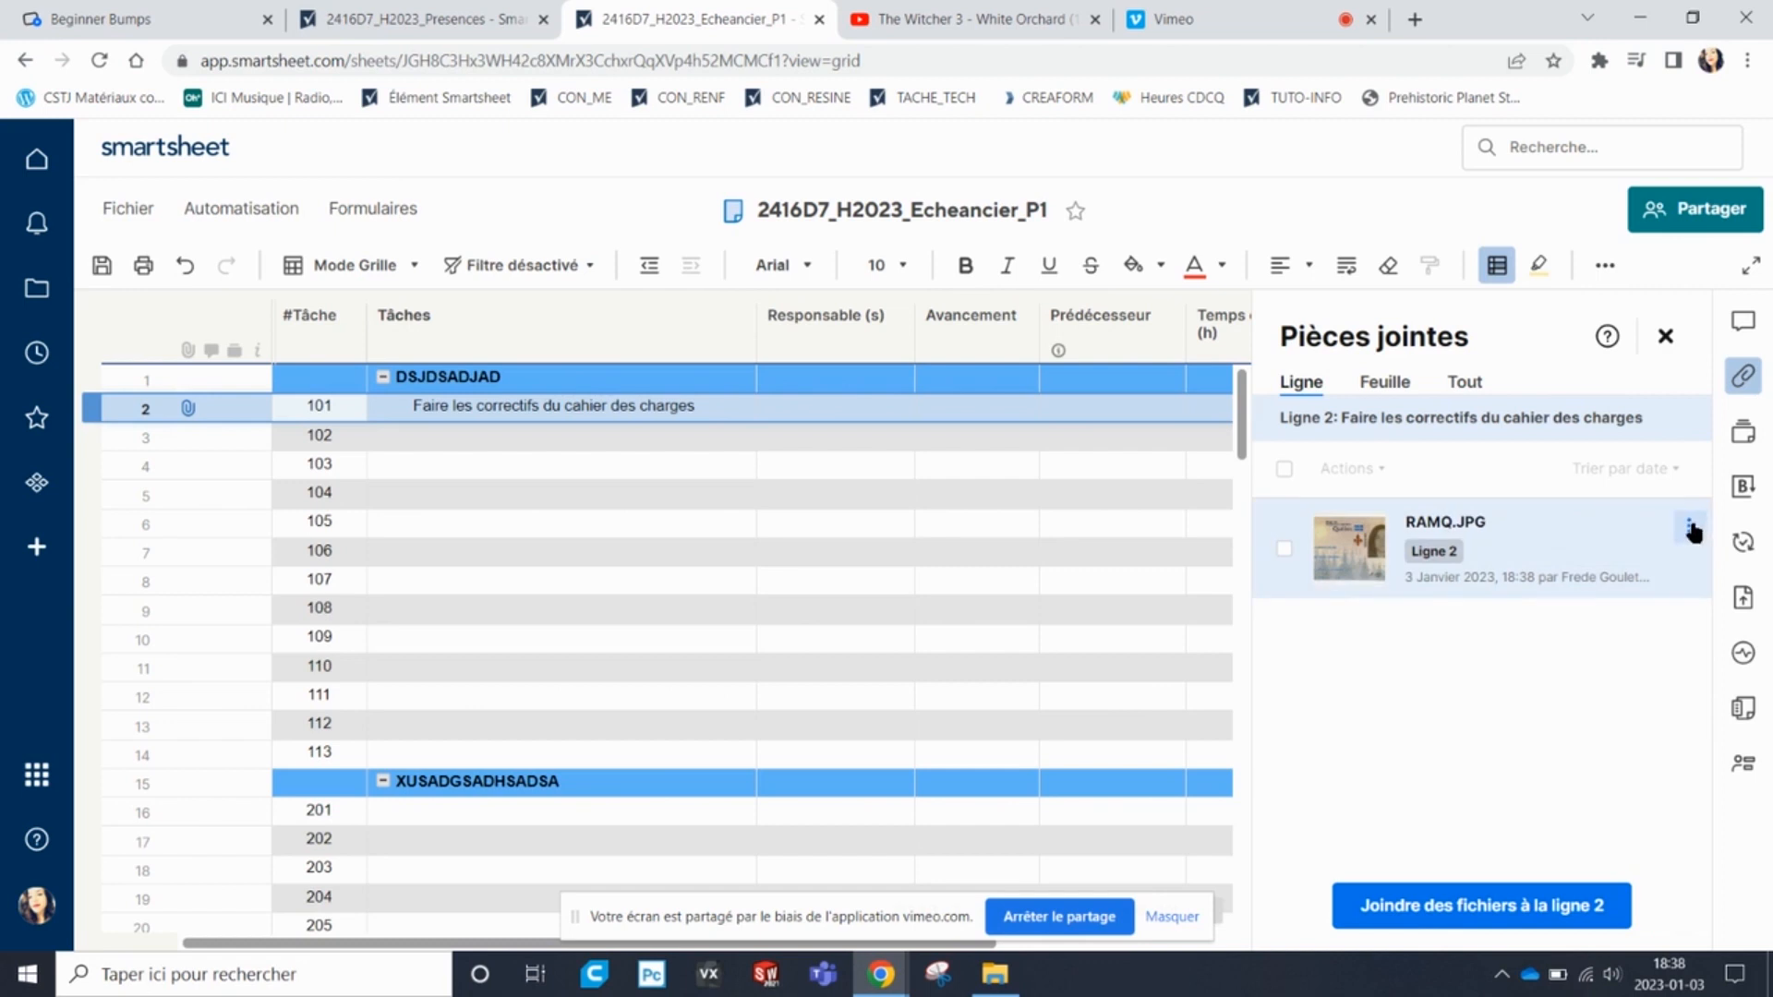
{"action": "left_click", "coordinate": [1697, 533]}
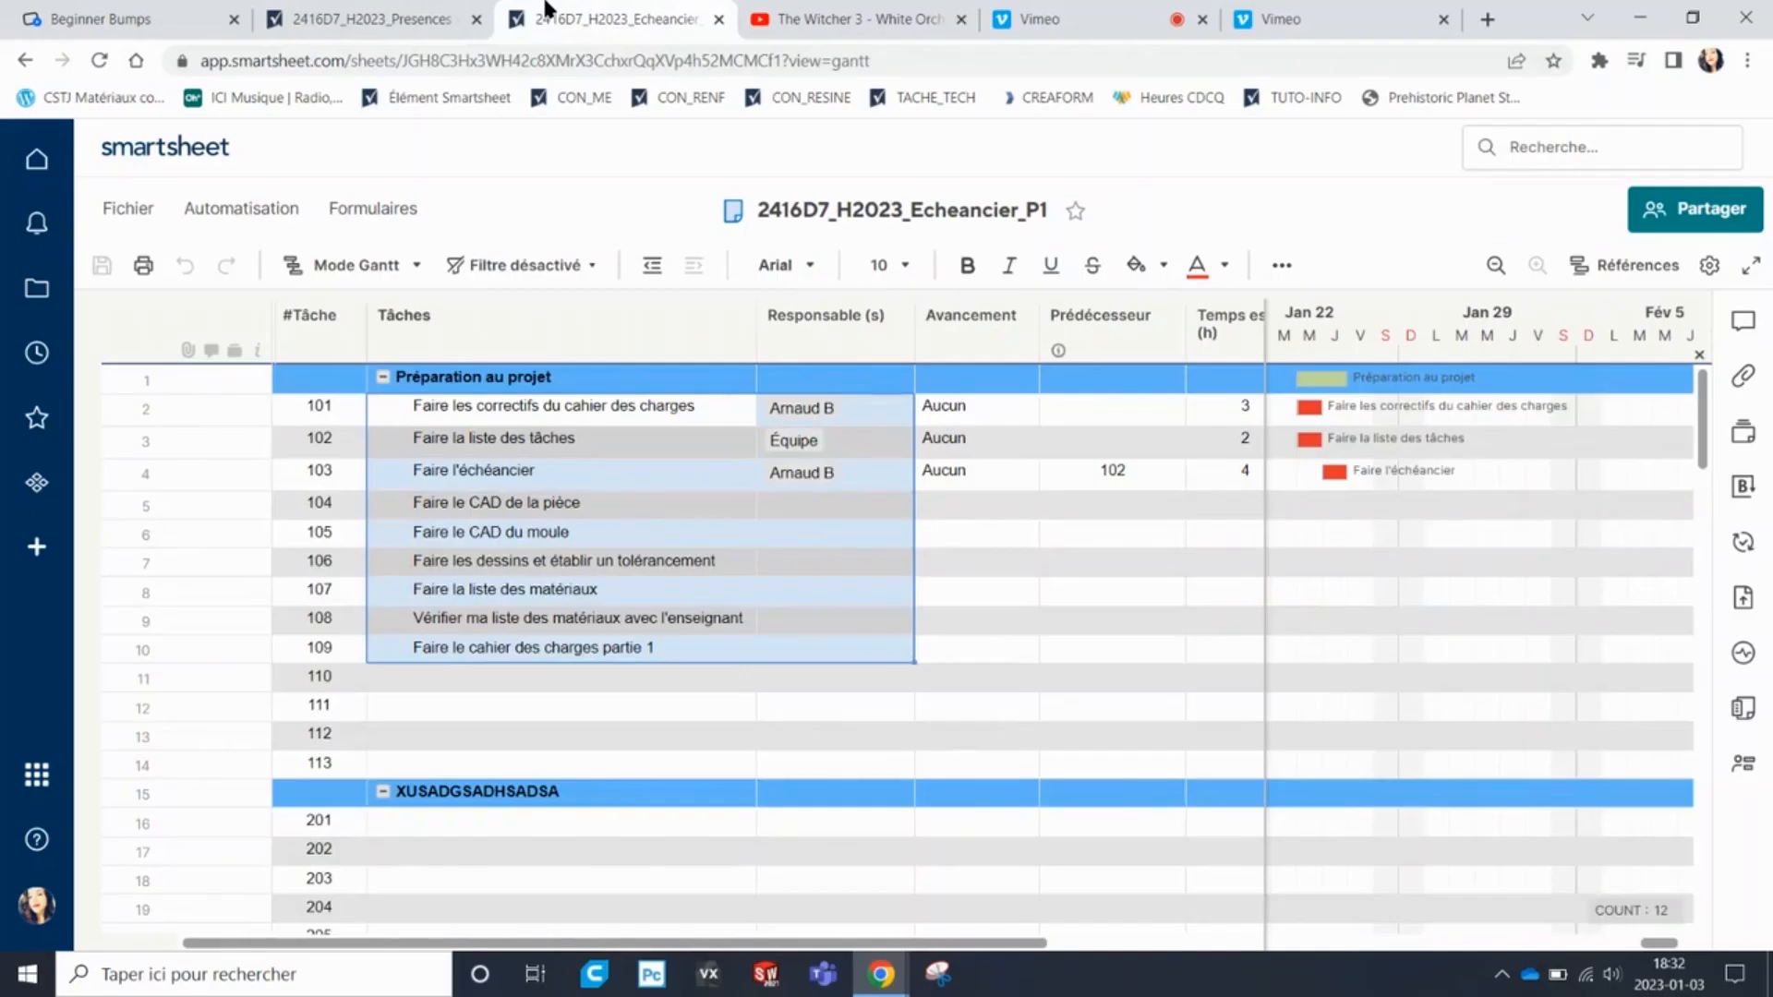
Under the last heading, enter the tasks SADSAD, DSA, DADSAD, DSAD and DSADA in rows 93 to 97.
{"action": "left_click", "coordinate": [1025, 736]}
{"action": "scroll", "coordinate": [1031, 736], "scroll_direction": "down", "scroll_amount": 5}
{"action": "scroll", "coordinate": [1034, 738], "scroll_direction": "down", "scroll_amount": 15}
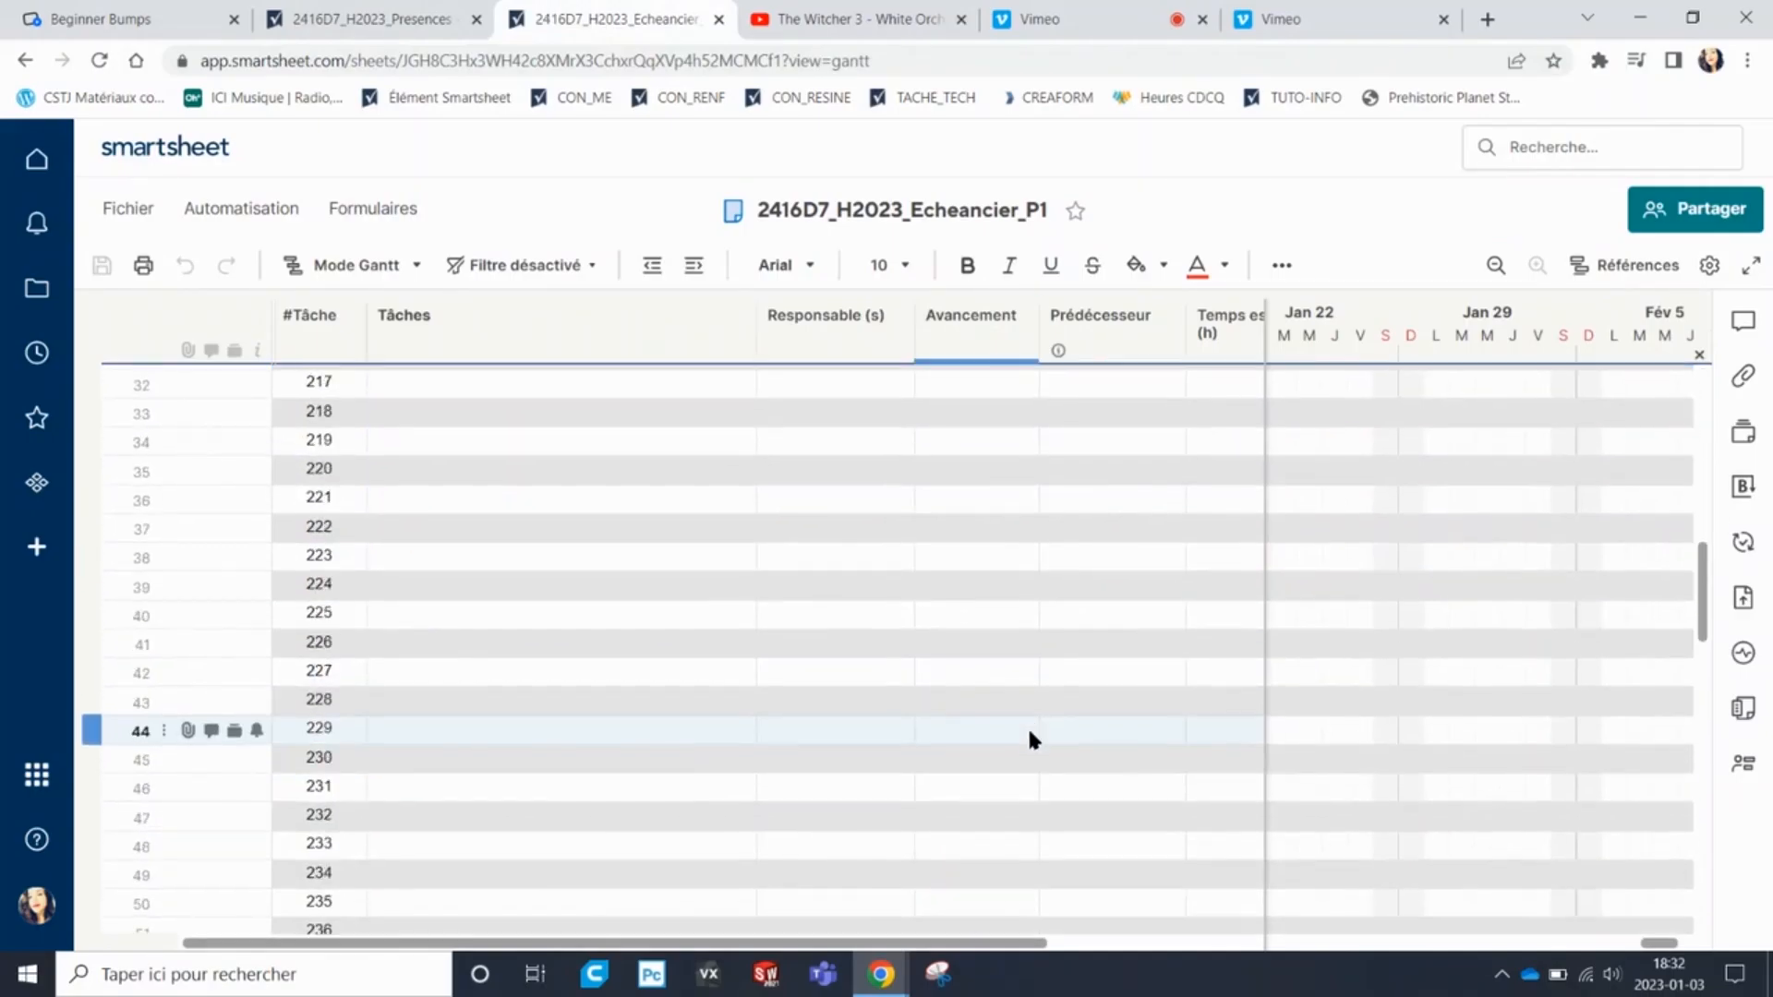
{"action": "scroll", "coordinate": [1030, 743], "scroll_direction": "down", "scroll_amount": 2}
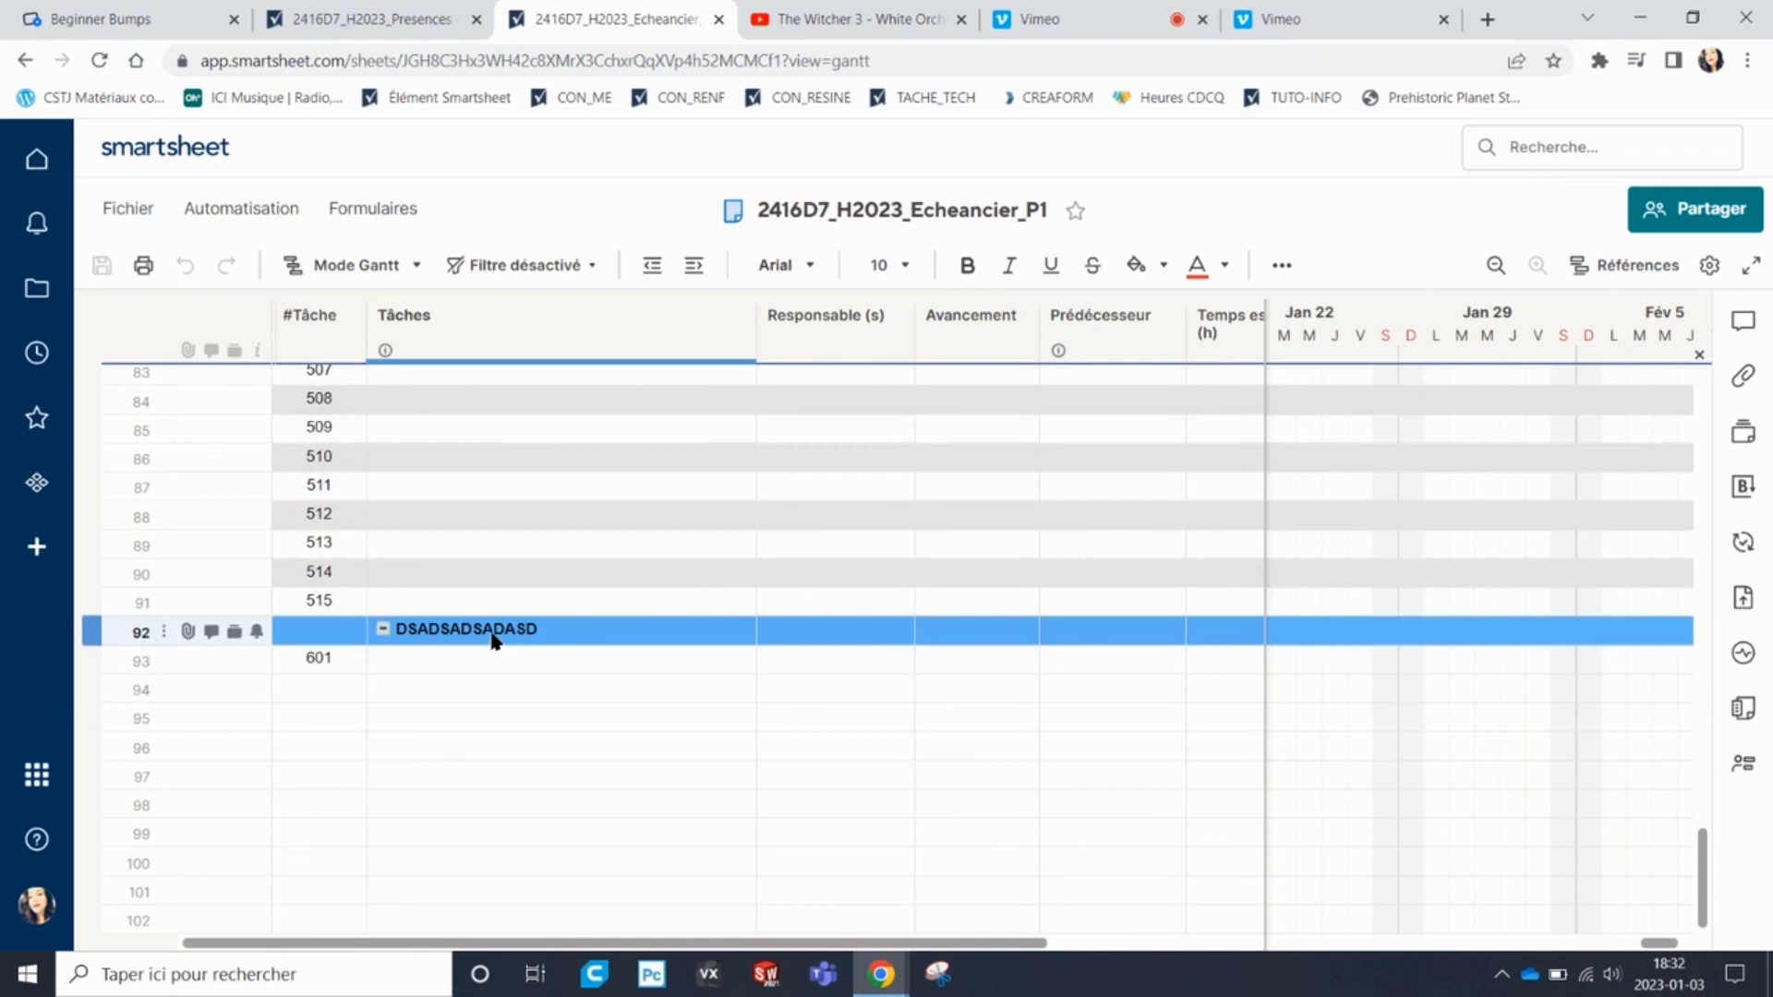
{"action": "scroll", "coordinate": [499, 628], "scroll_direction": "up", "scroll_amount": 2}
{"action": "scroll", "coordinate": [512, 651], "scroll_direction": "down", "scroll_amount": 2}
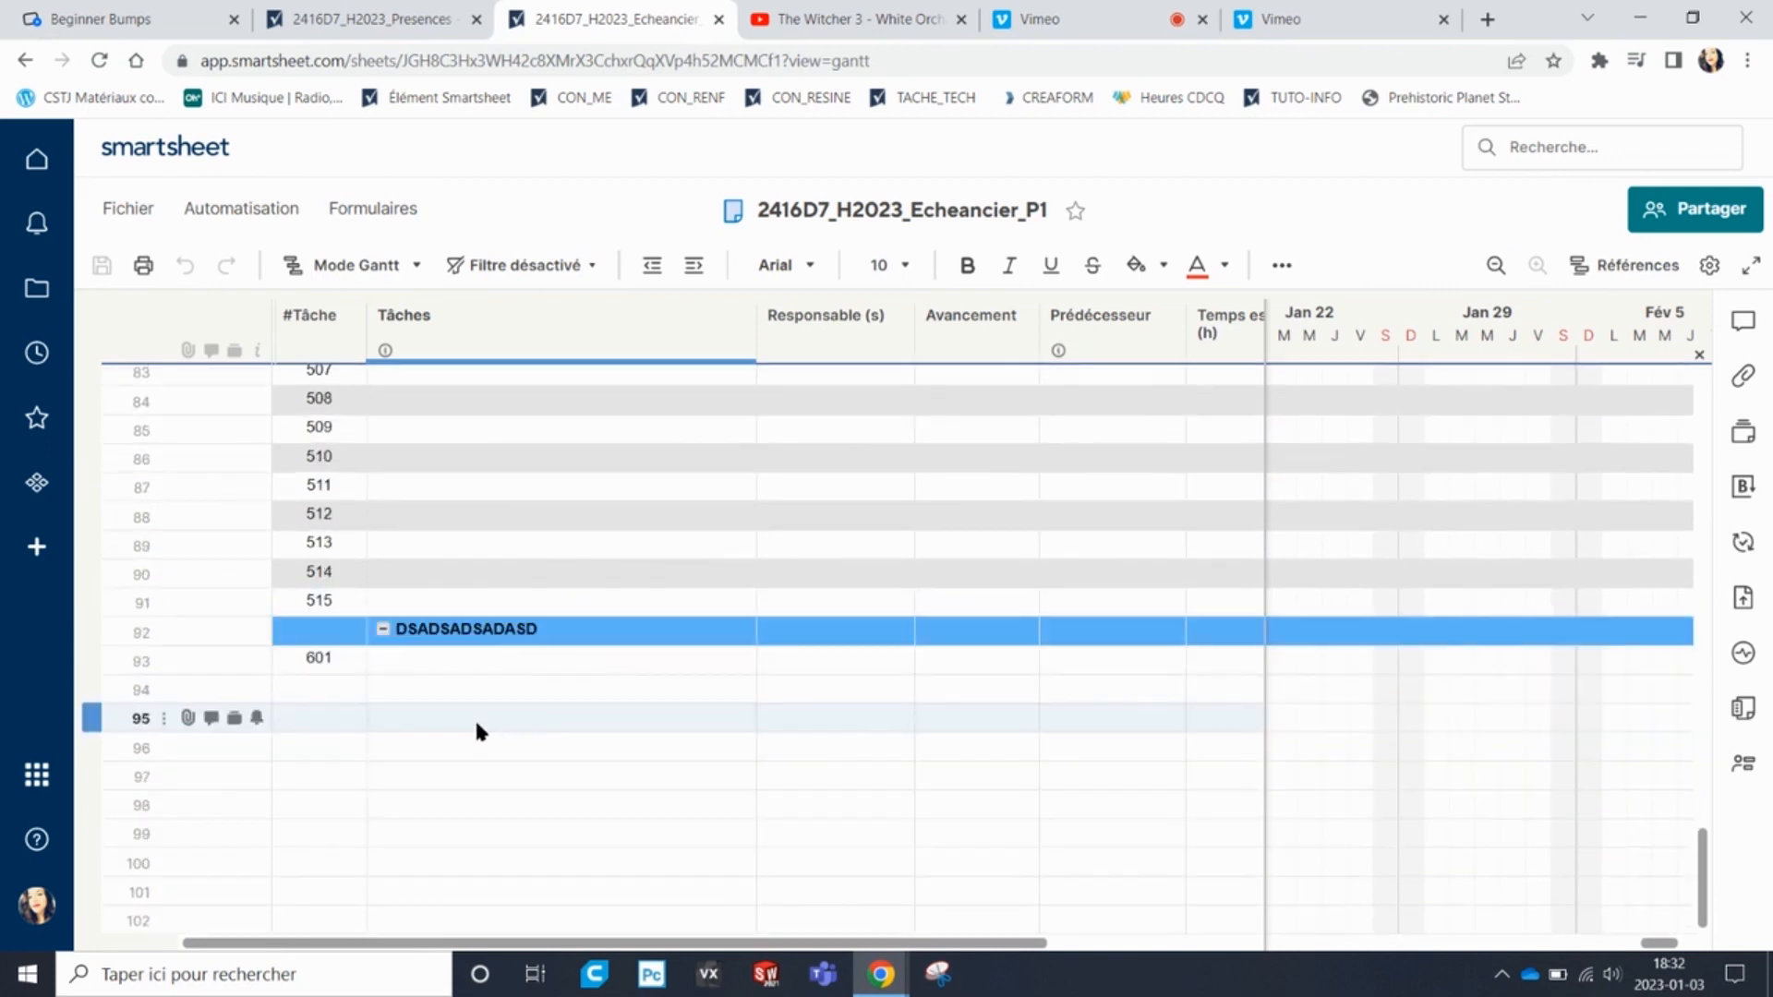
{"action": "left_click", "coordinate": [437, 670]}
{"action": "type", "text": "SADSAD"}
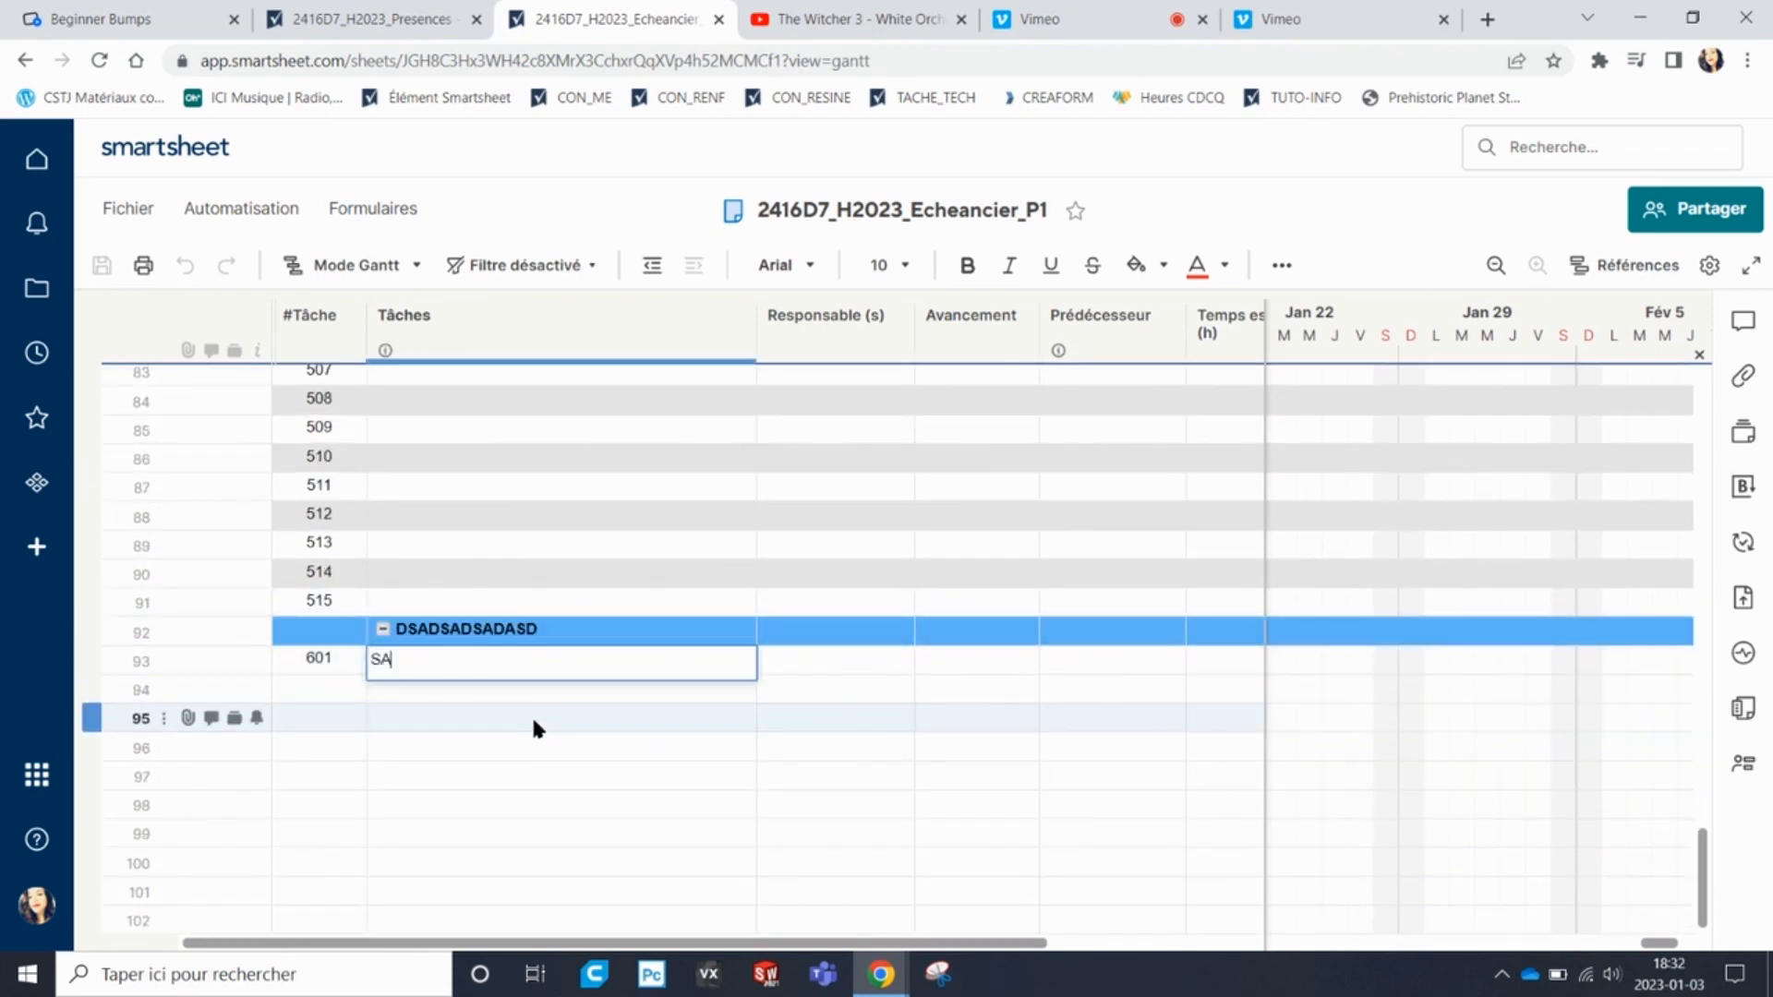
{"action": "key", "text": "Return"}
{"action": "type", "text": "DSA"}
{"action": "key", "text": "Return"}
{"action": "type", "text": "DADSAD"}
{"action": "key", "text": "Return"}
{"action": "type", "text": "DSAD"}
{"action": "key", "text": "Return"}
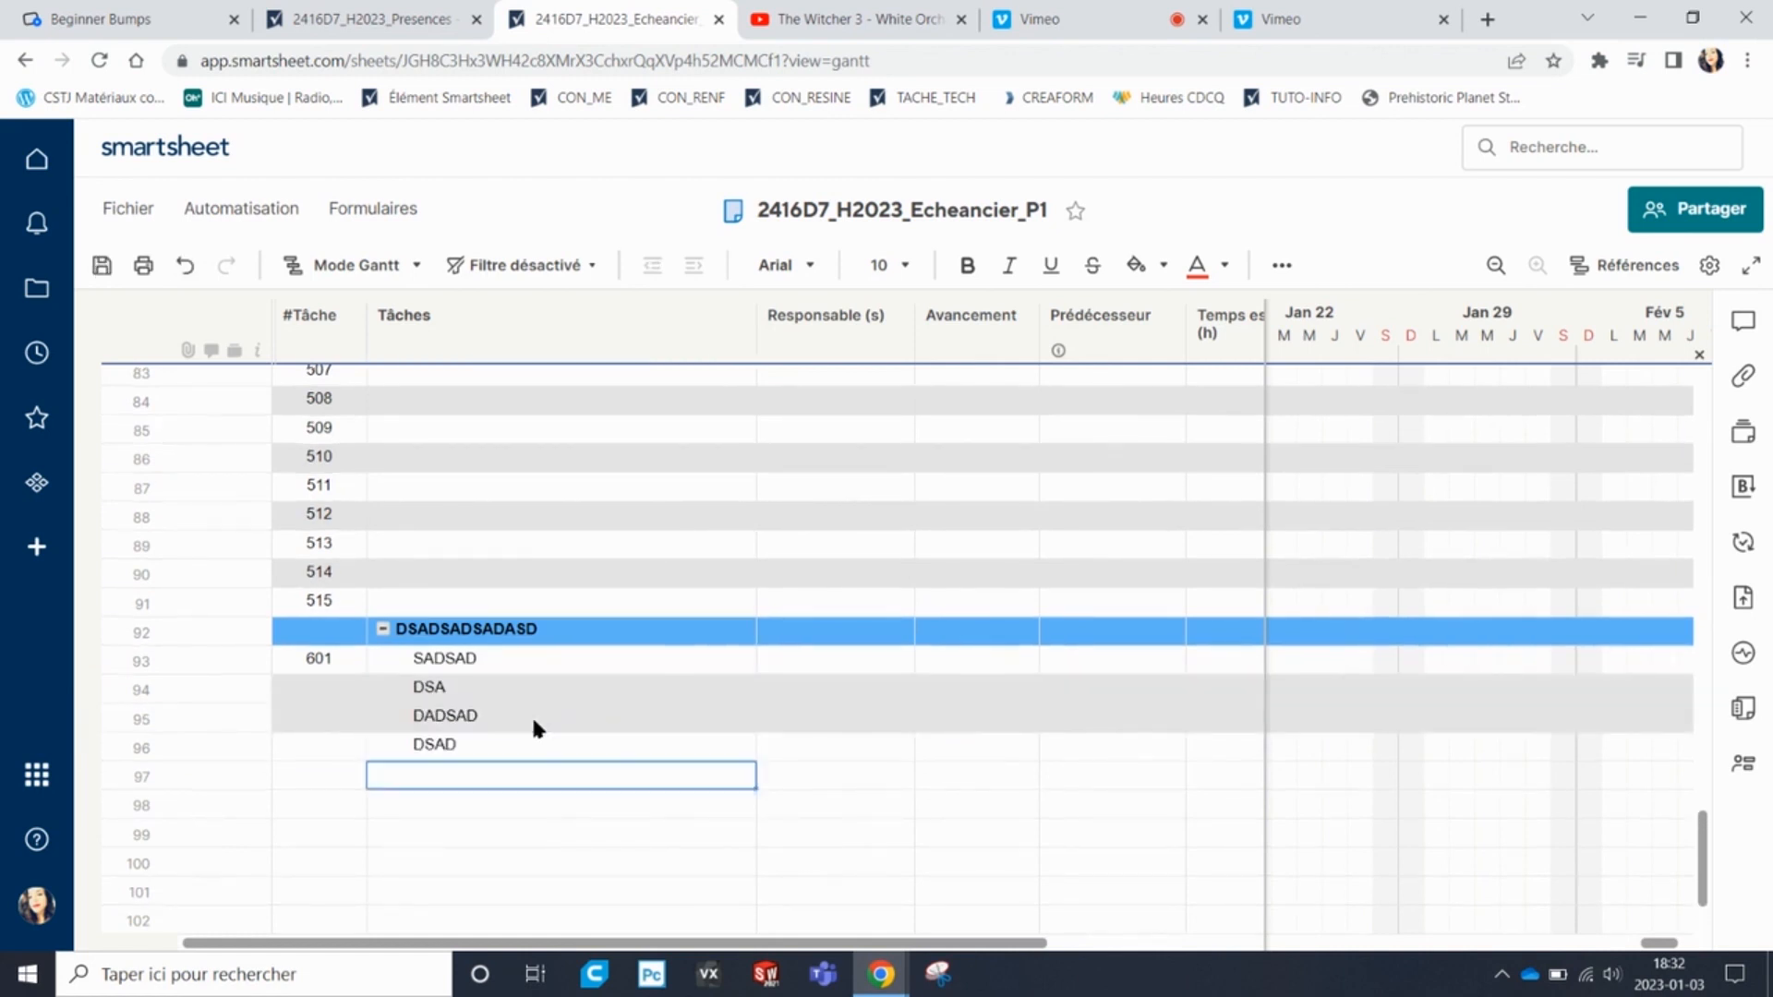
{"action": "type", "text": "DSADA"}
{"action": "key", "text": "Return"}
Enter 602, 603 and 6-4 as the #Tâche values for DSA, DADSAD and DSAD in rows 94 to 96.
{"action": "scroll", "coordinate": [462, 766], "scroll_direction": "up", "scroll_amount": 1}
{"action": "left_click", "coordinate": [351, 756]}
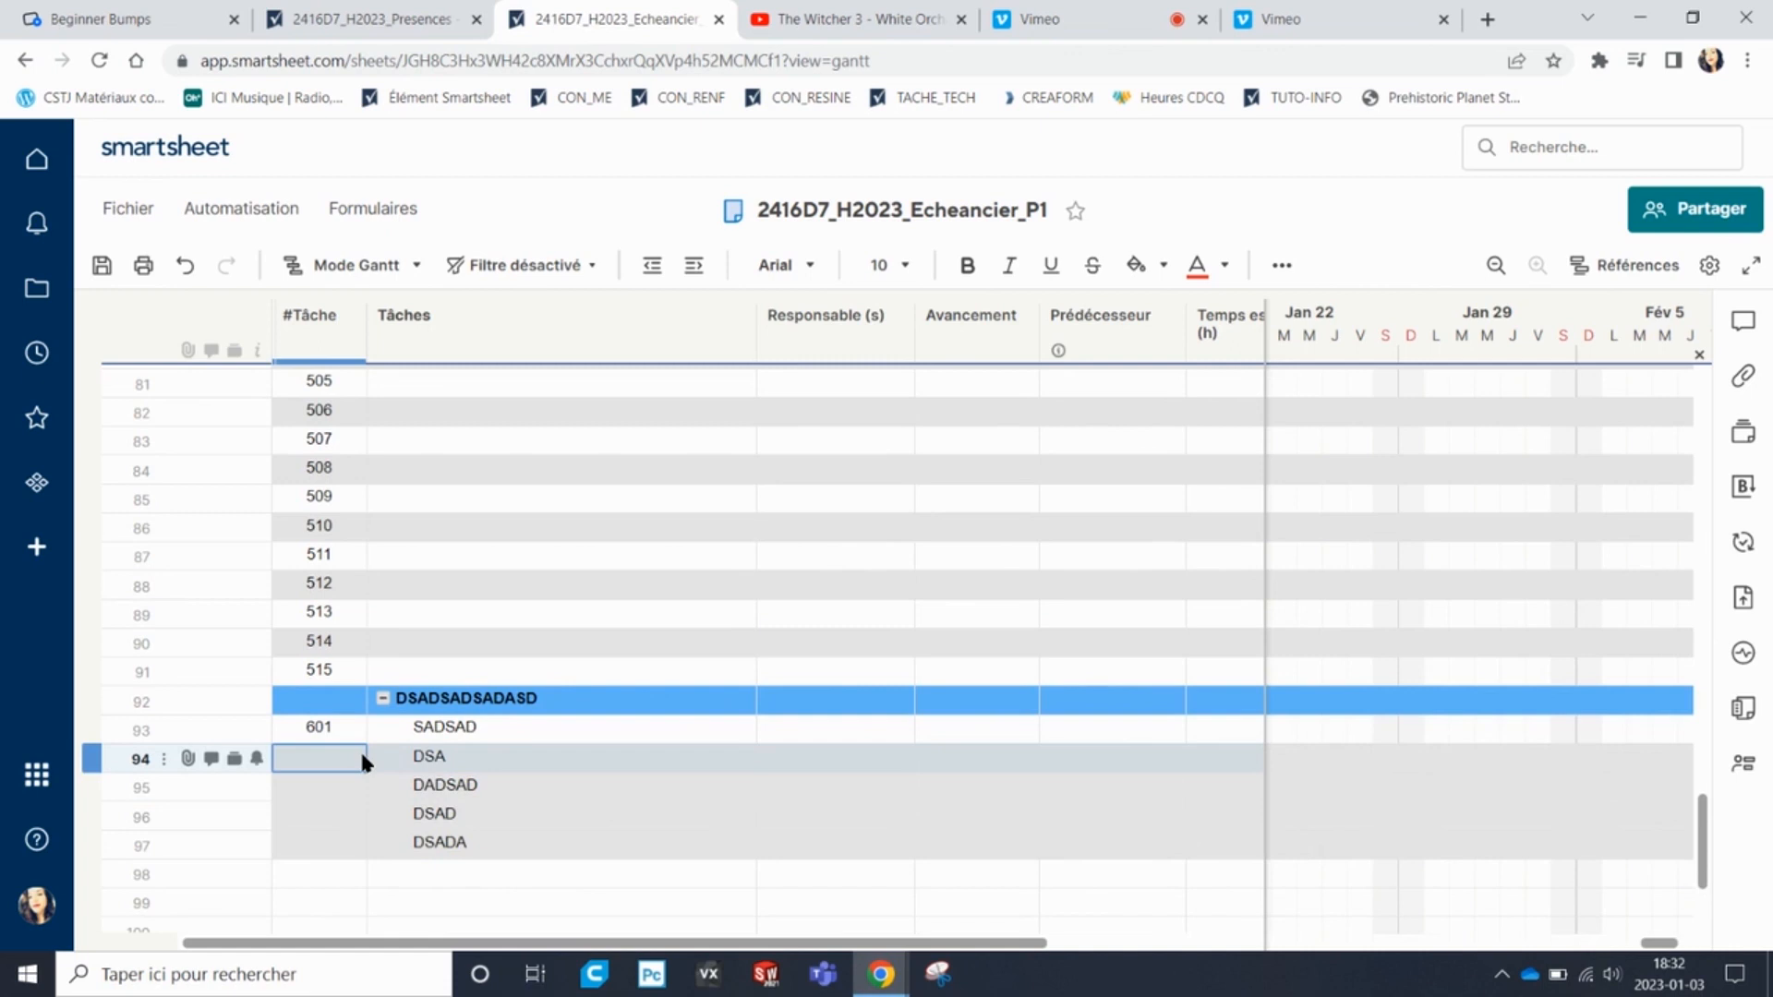
{"action": "type", "text": "602"}
{"action": "key", "text": "Return"}
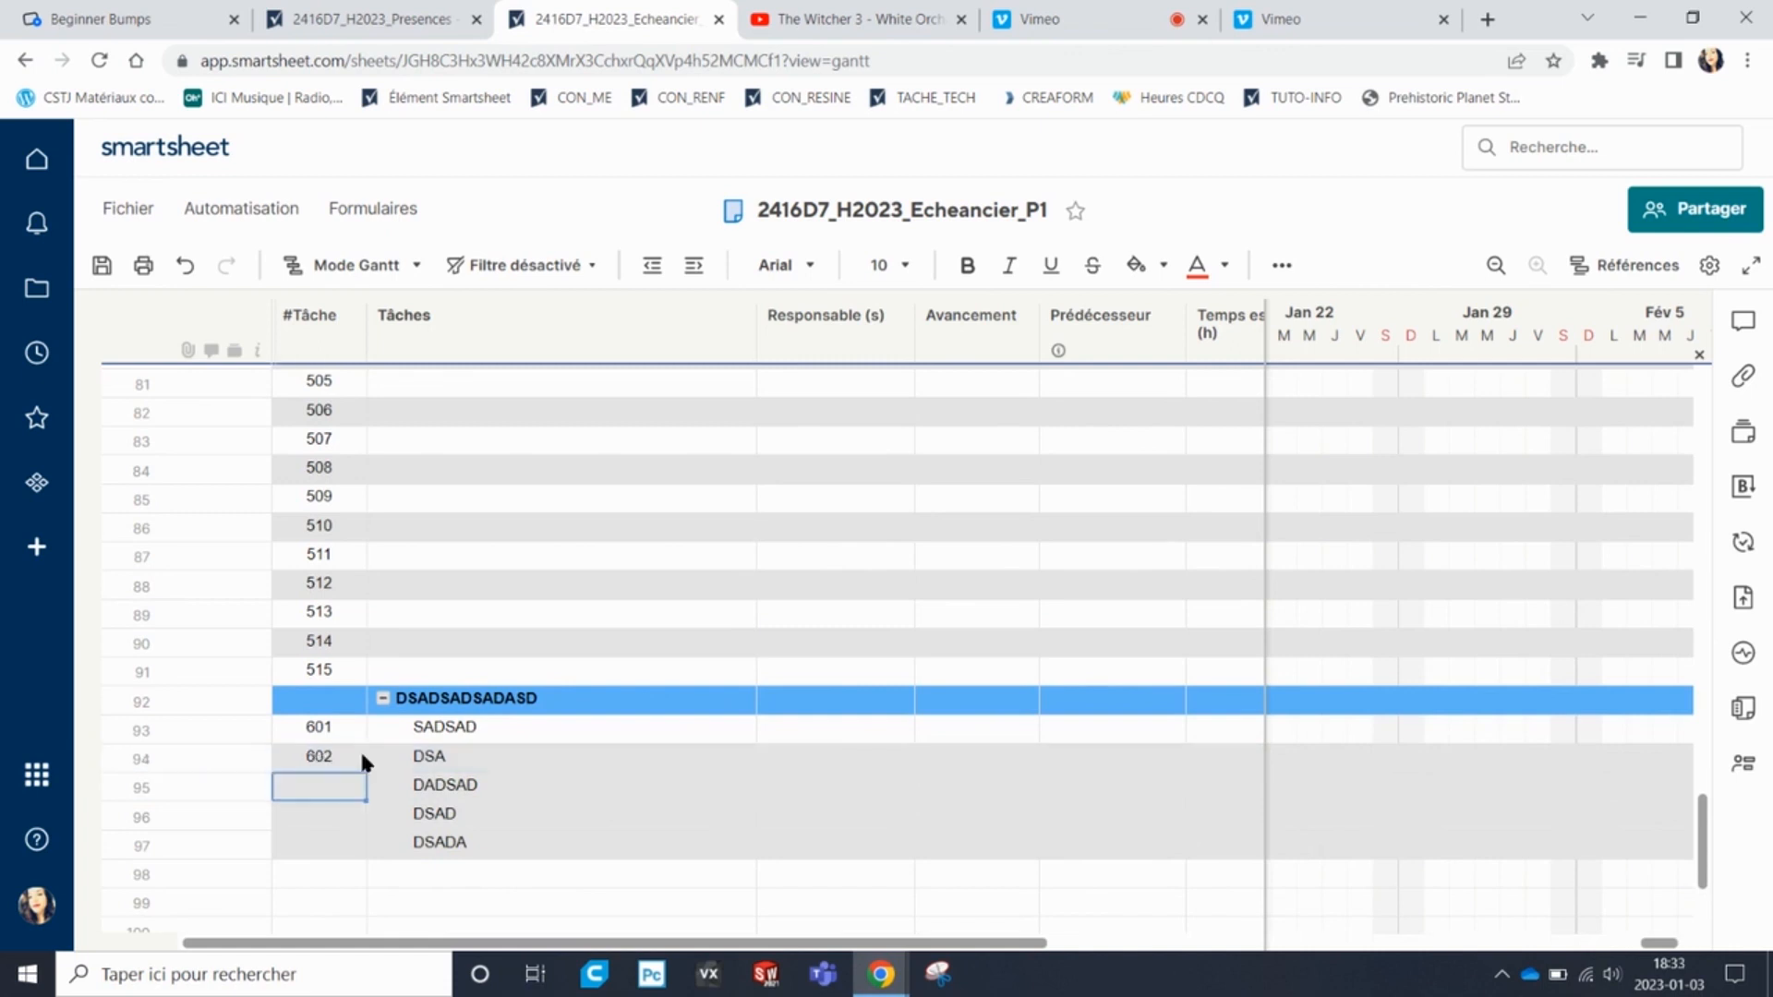
{"action": "type", "text": "603"}
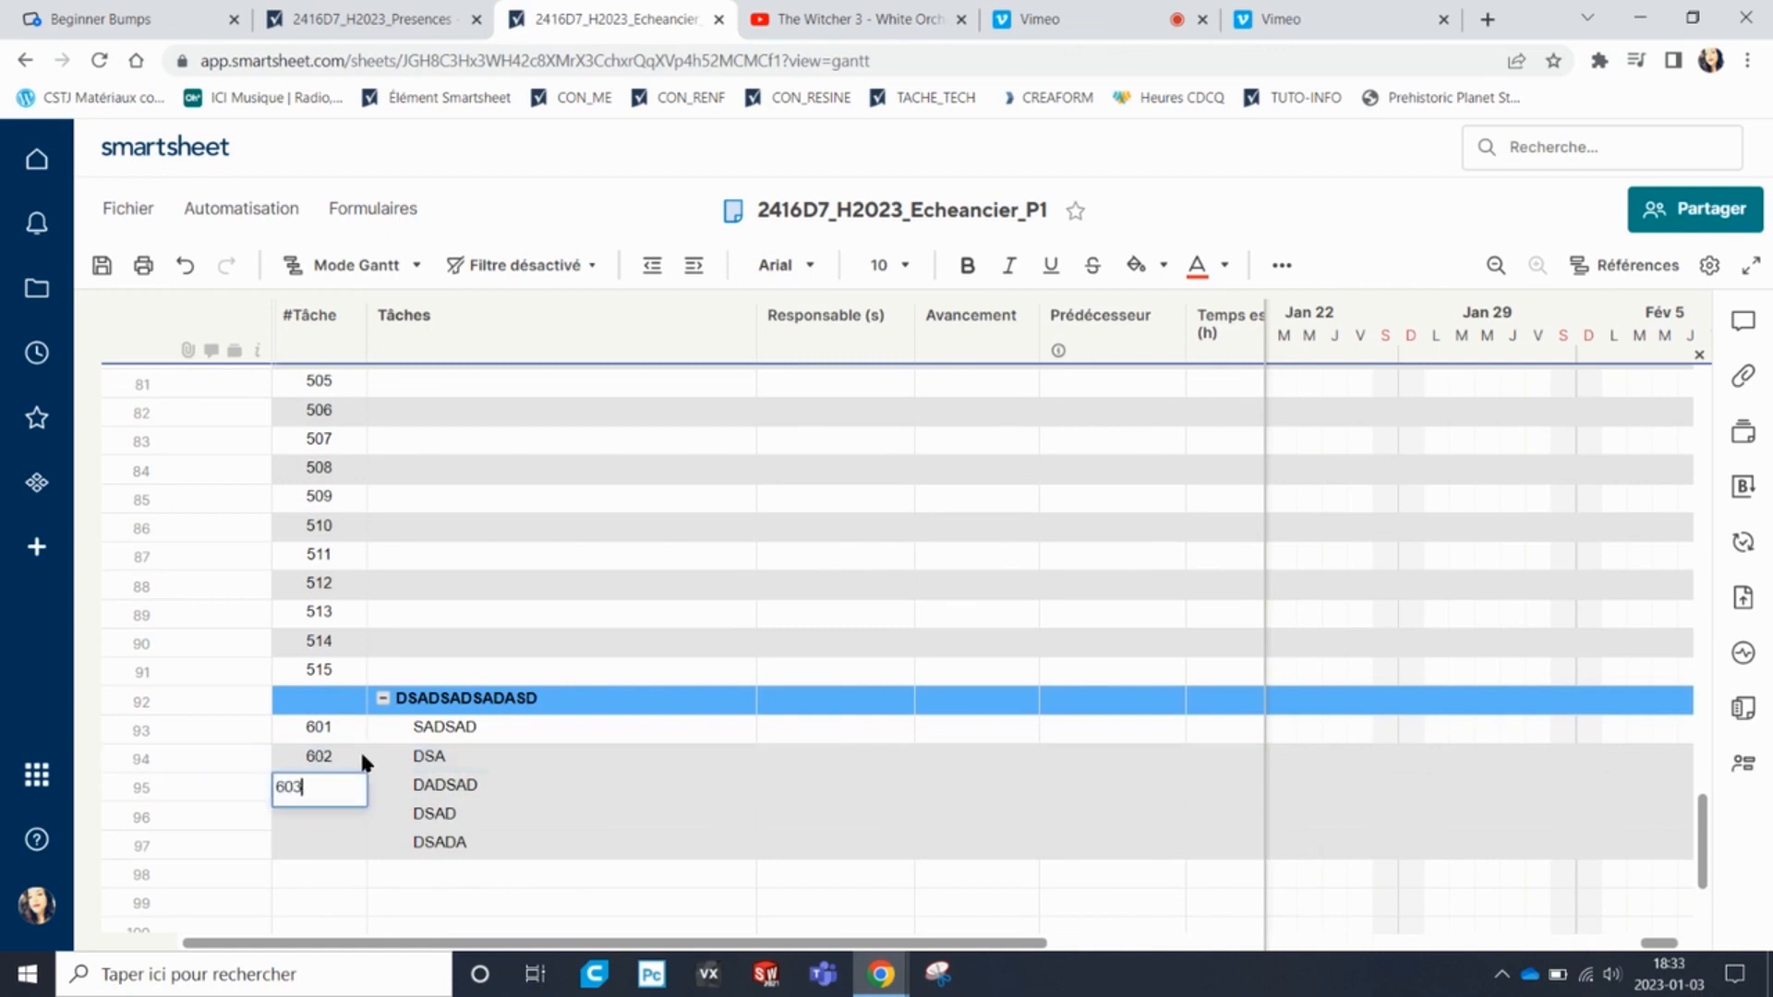
{"action": "key", "text": "Return"}
{"action": "type", "text": "6-4"}
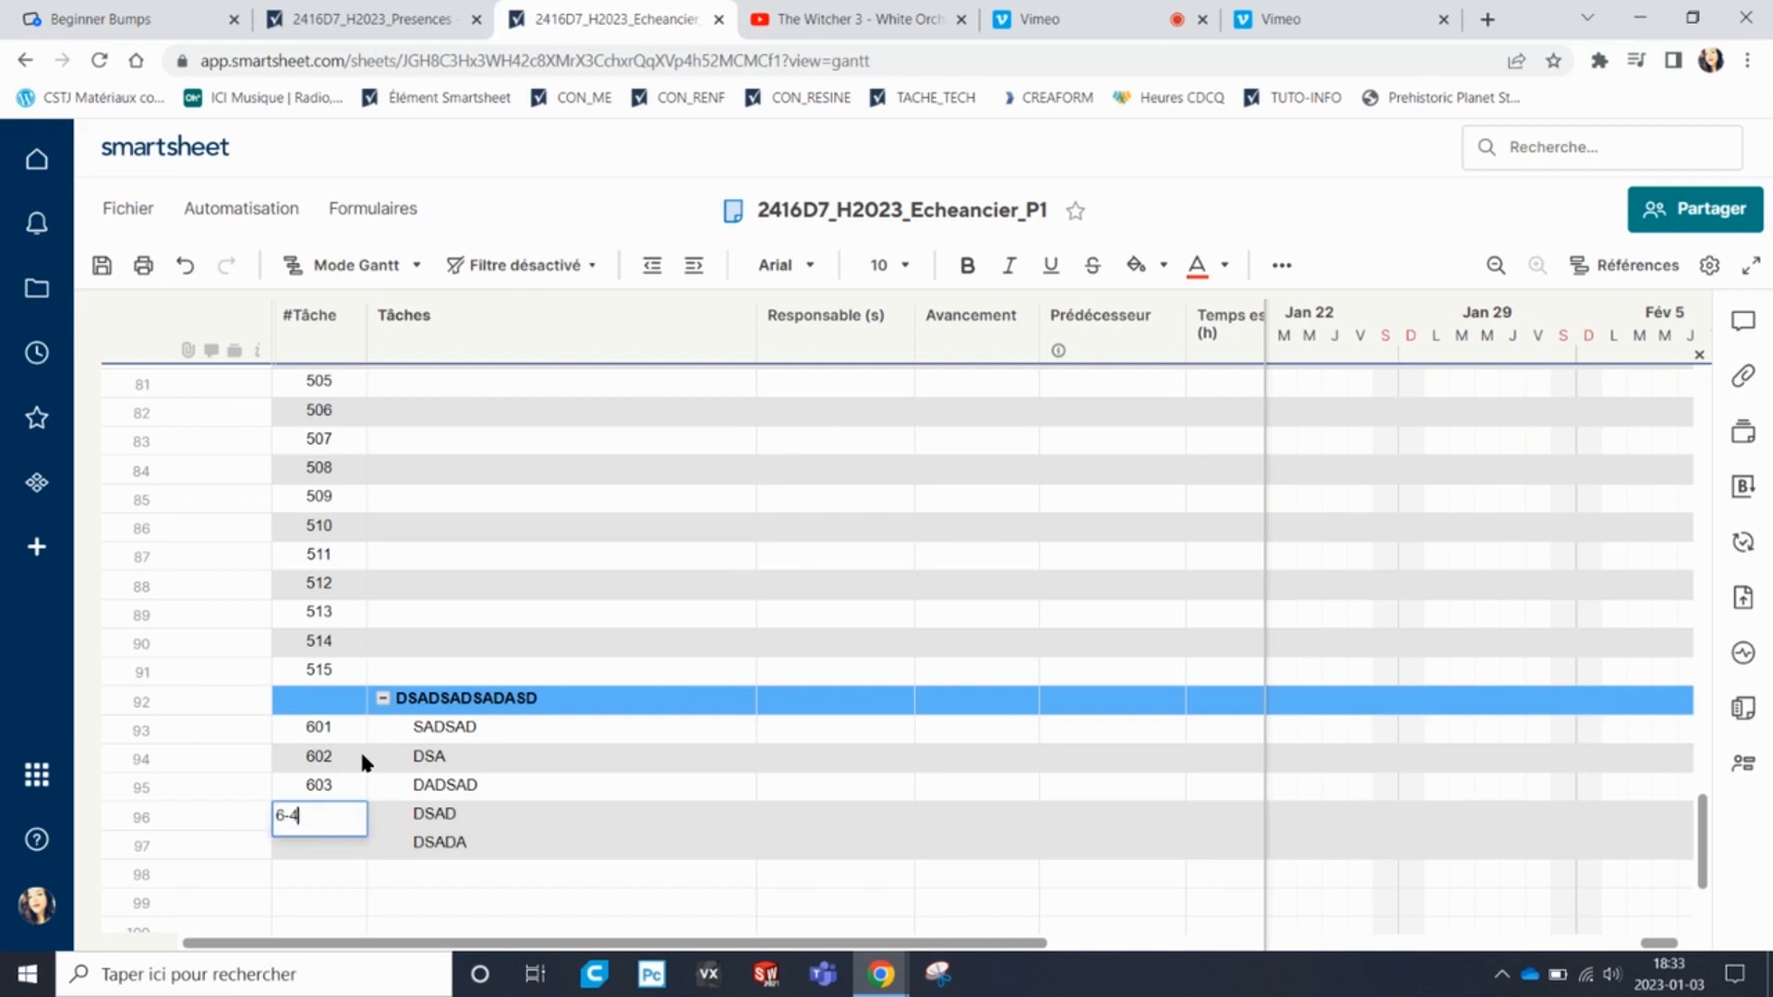
{"action": "key", "text": "Return"}
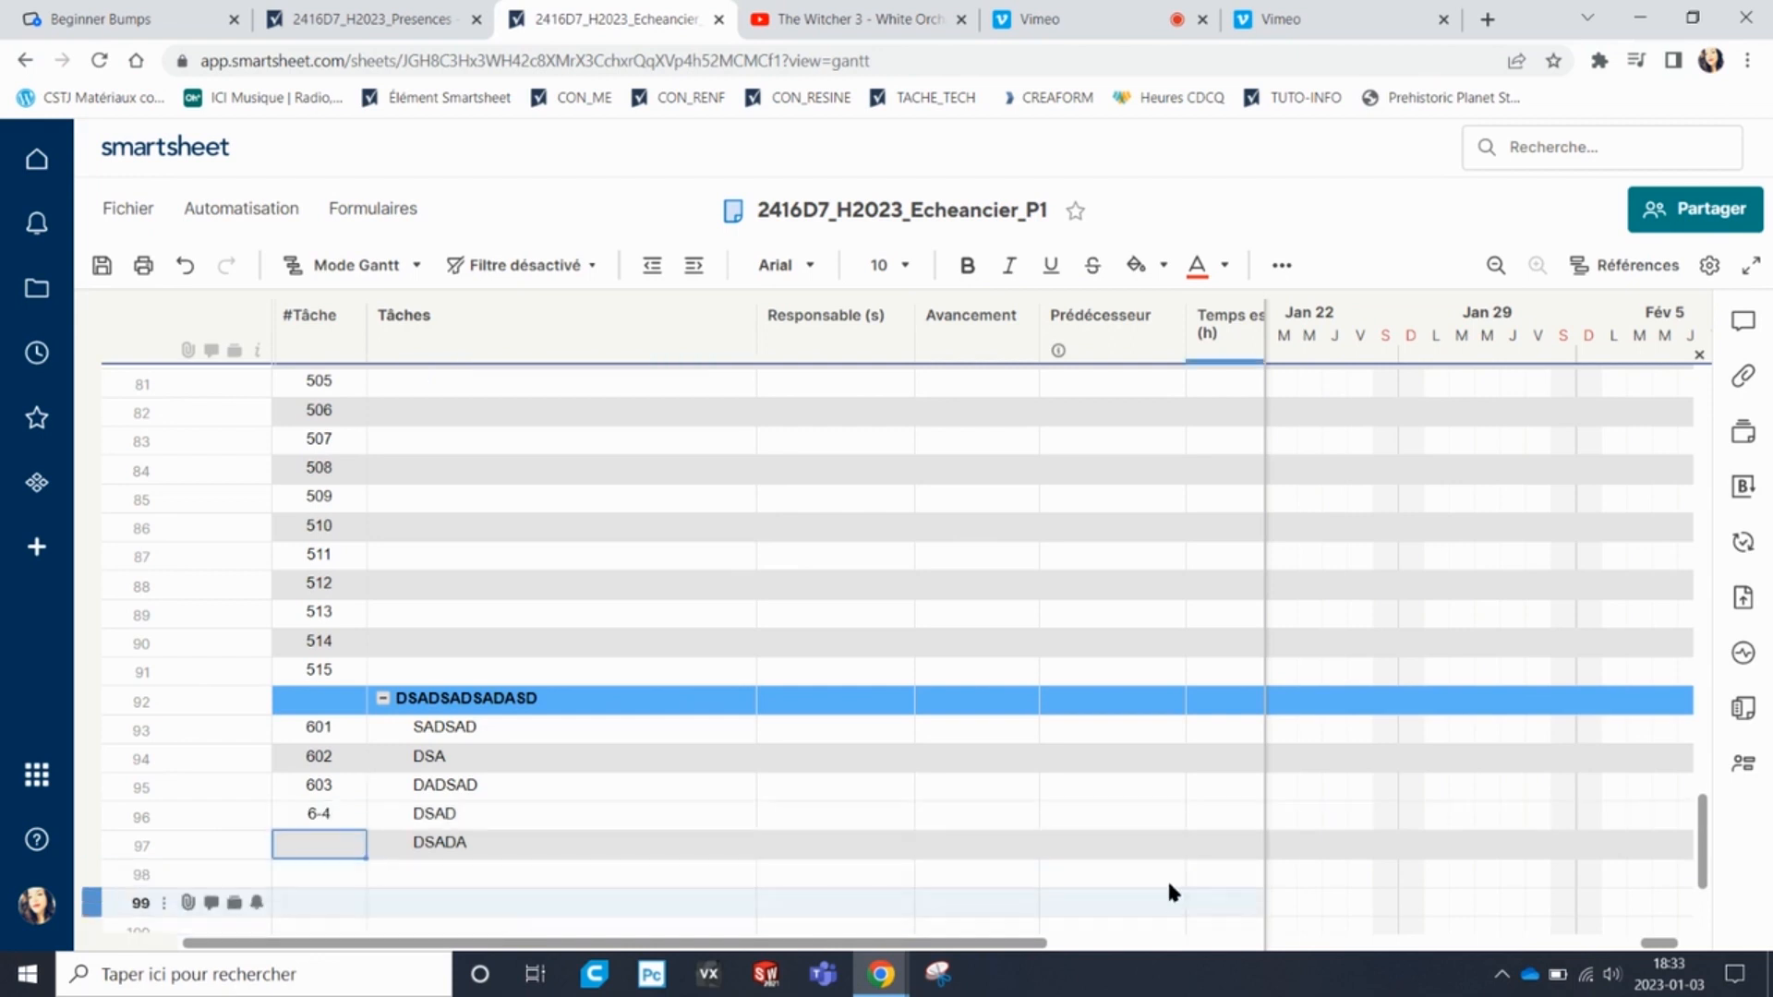
Correct the #Tâche of the DSAD task in row 96 to 604.
{"action": "double_click", "coordinate": [341, 813]}
{"action": "key", "text": "BackSpace"}
{"action": "key", "text": "BackSpace"}
{"action": "type", "text": "04"}
{"action": "key", "text": "Return"}
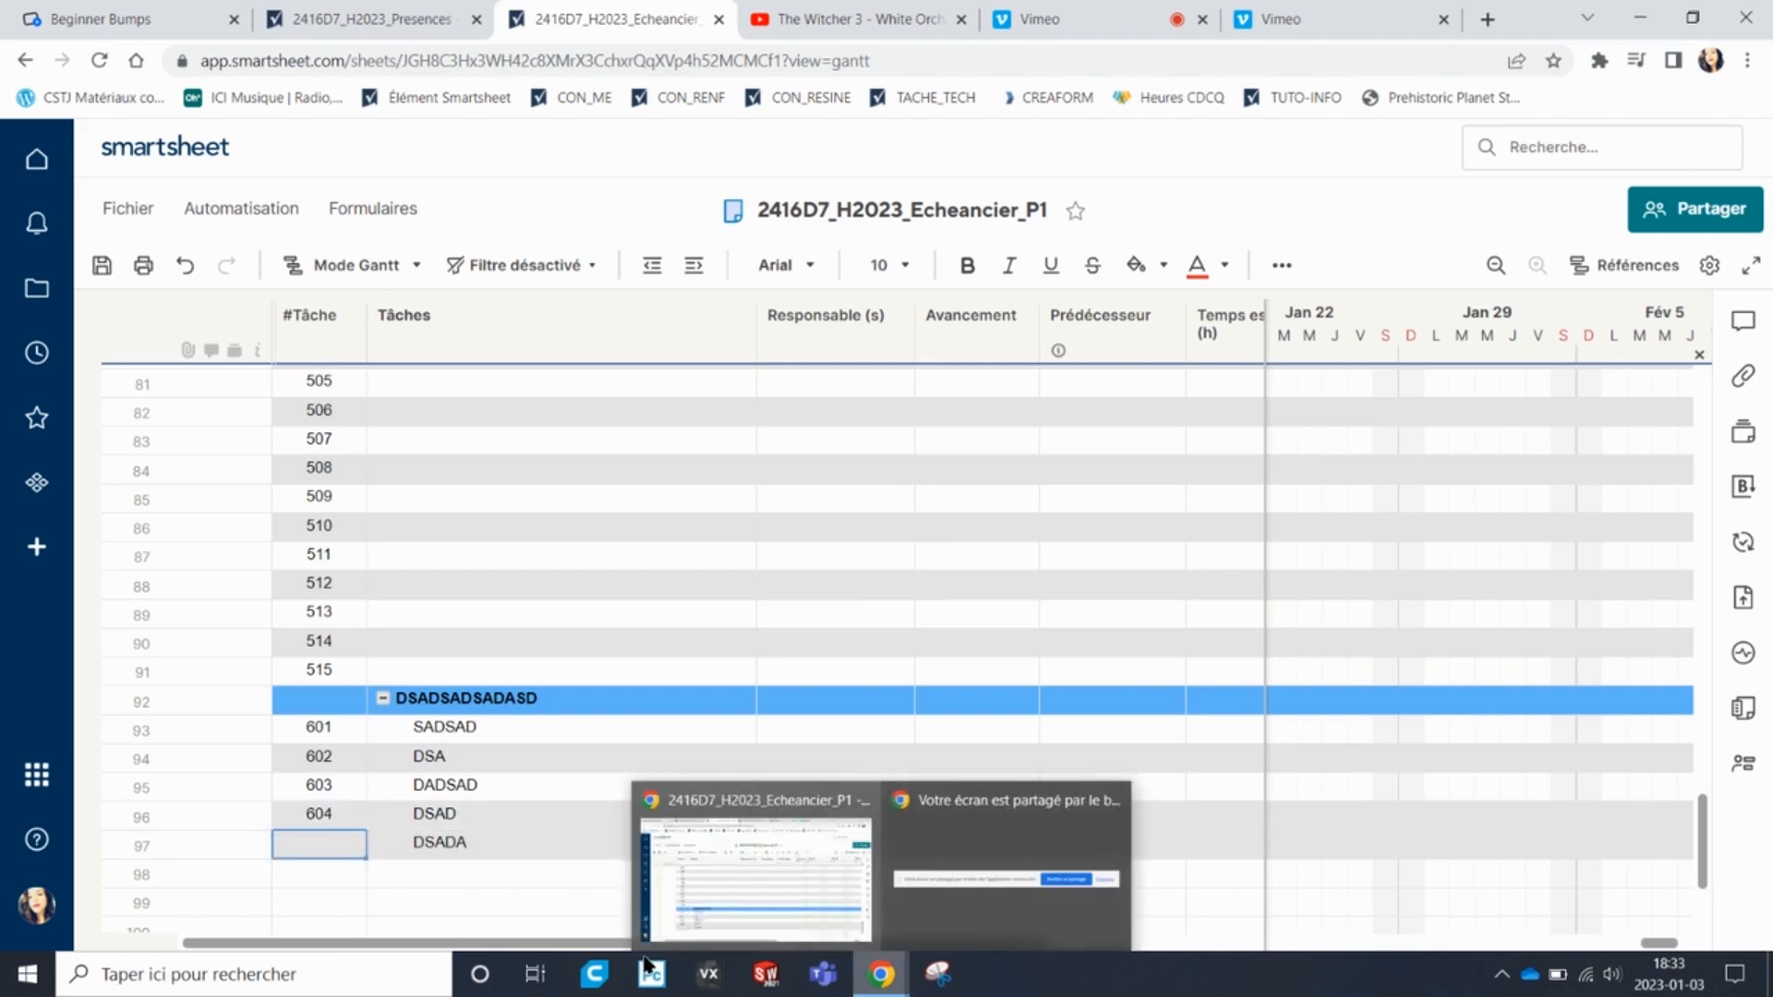
Clear the #Tâche values in rows 94 to 97 and enter the formula =[#Tâche]93+1 in row 94.
{"action": "left_click", "coordinate": [338, 759]}
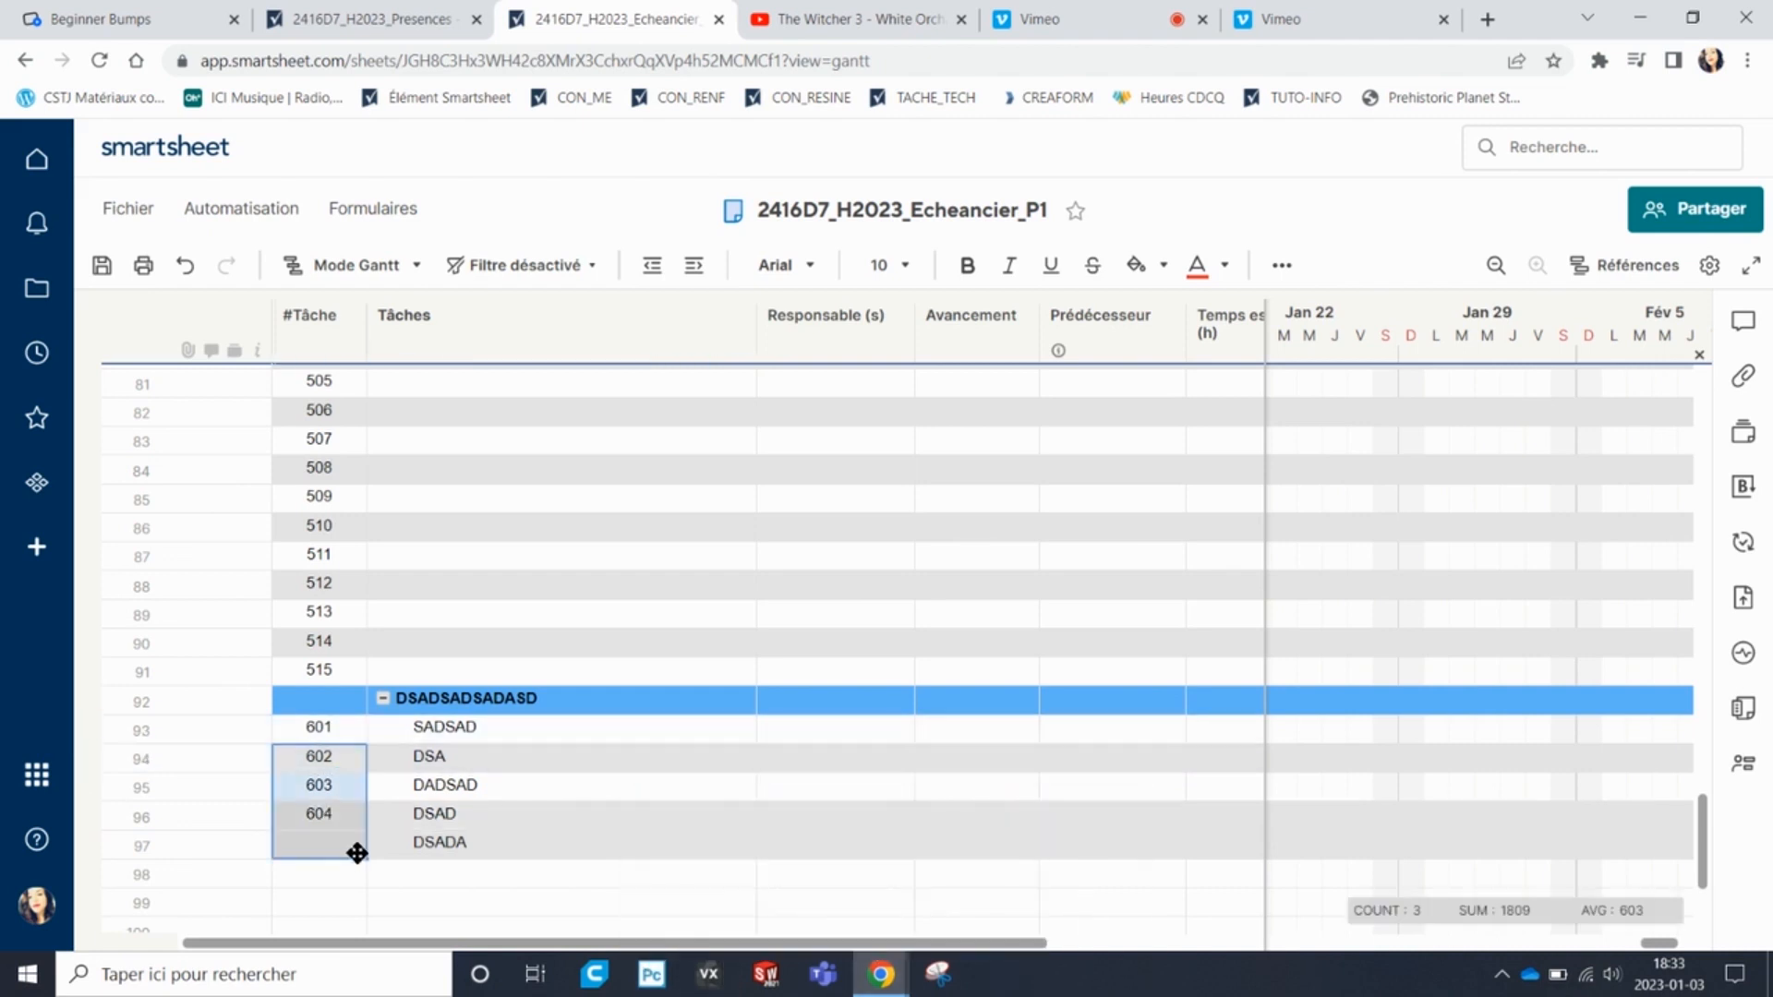
{"action": "key", "text": "Delete"}
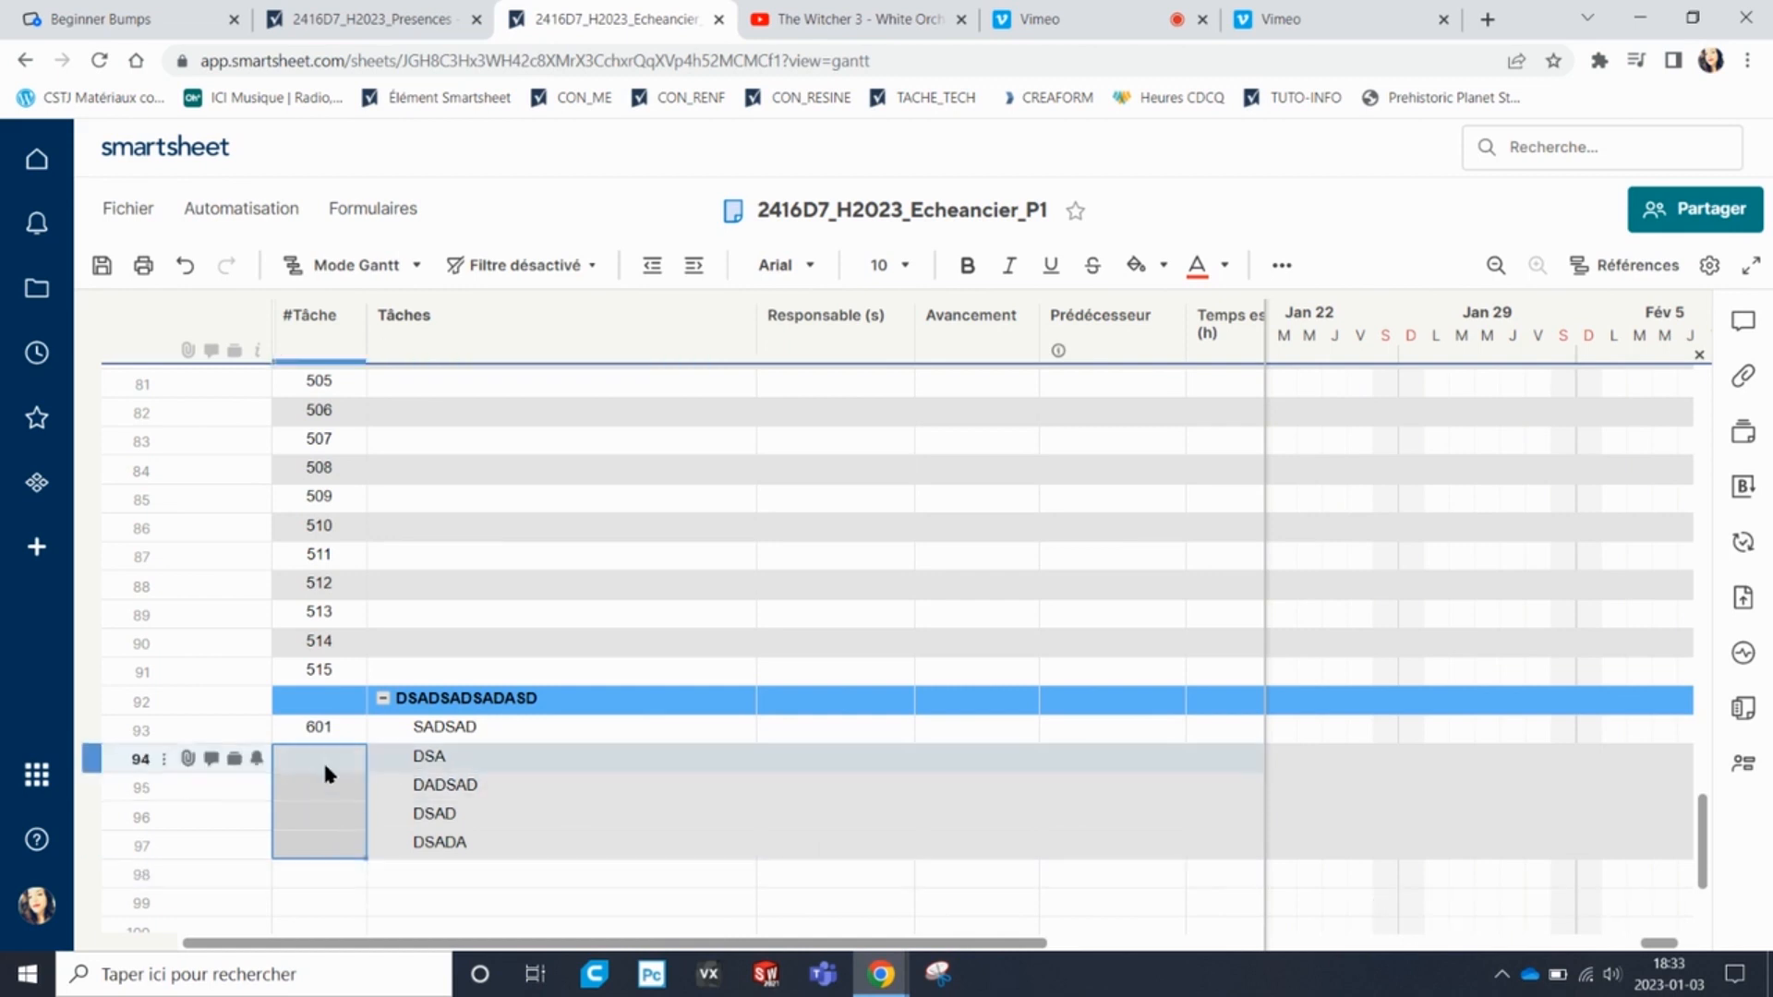
{"action": "left_click", "coordinate": [323, 758]}
{"action": "type", "text": "="}
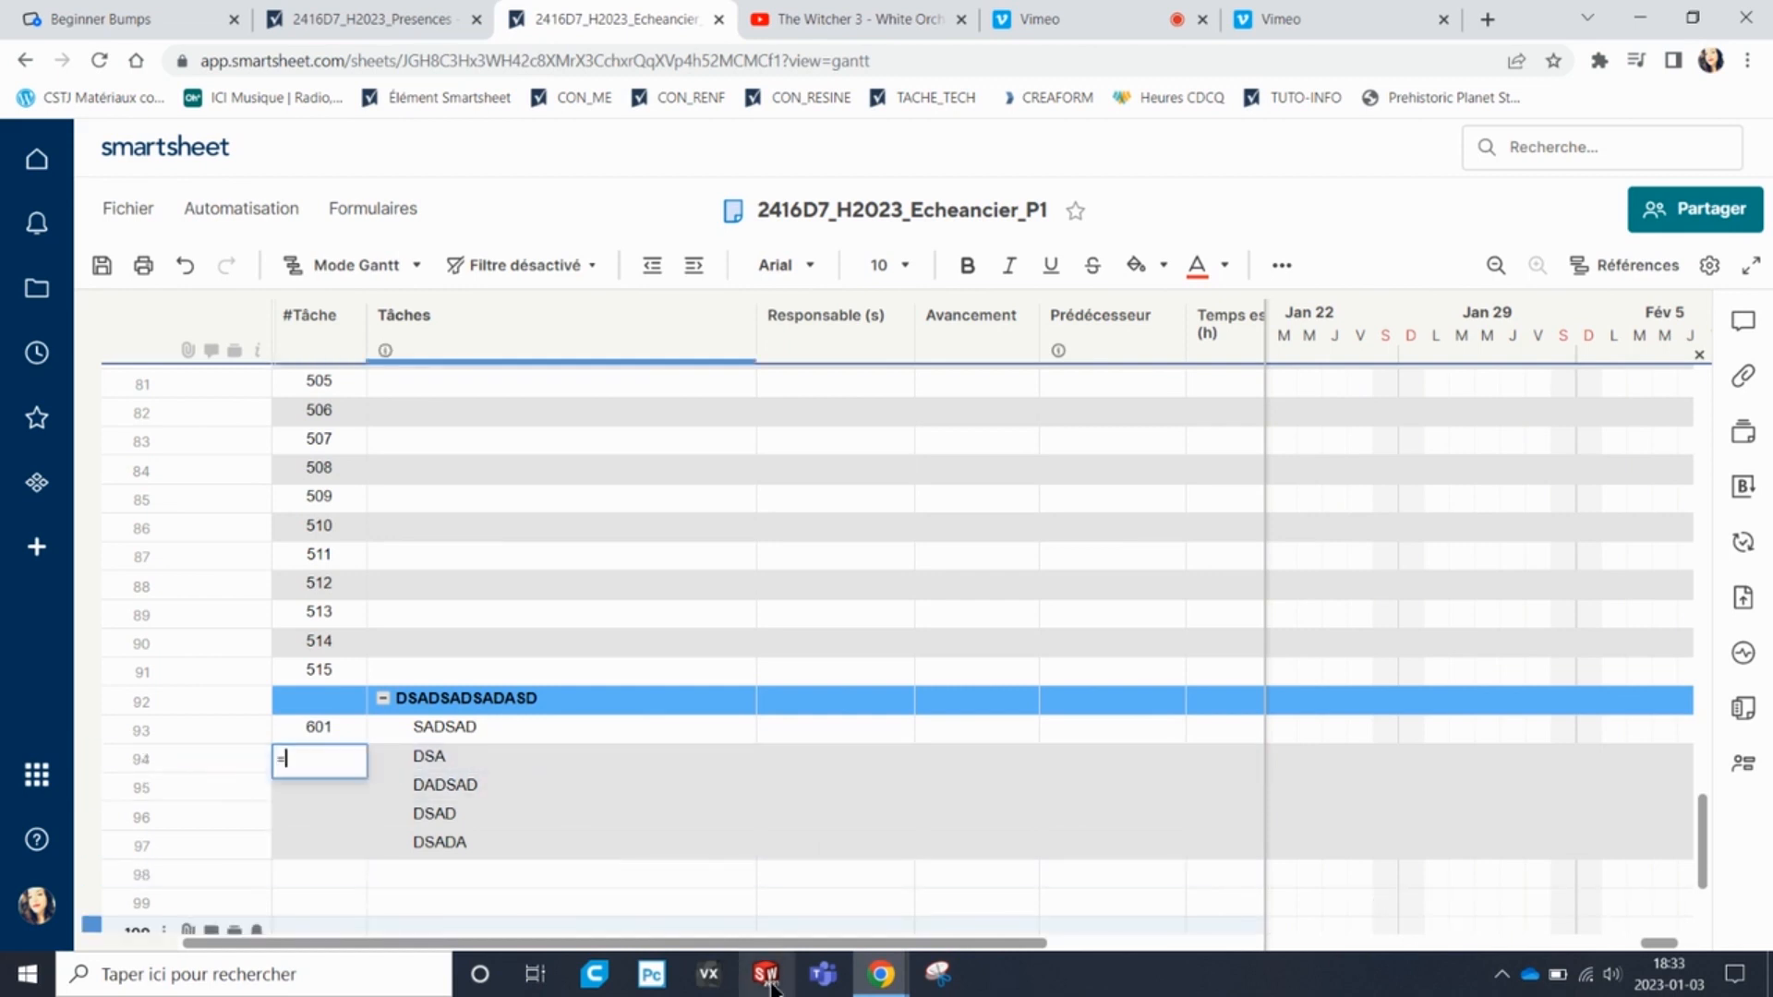
{"action": "left_click", "coordinate": [335, 724]}
{"action": "type", "text": "+"}
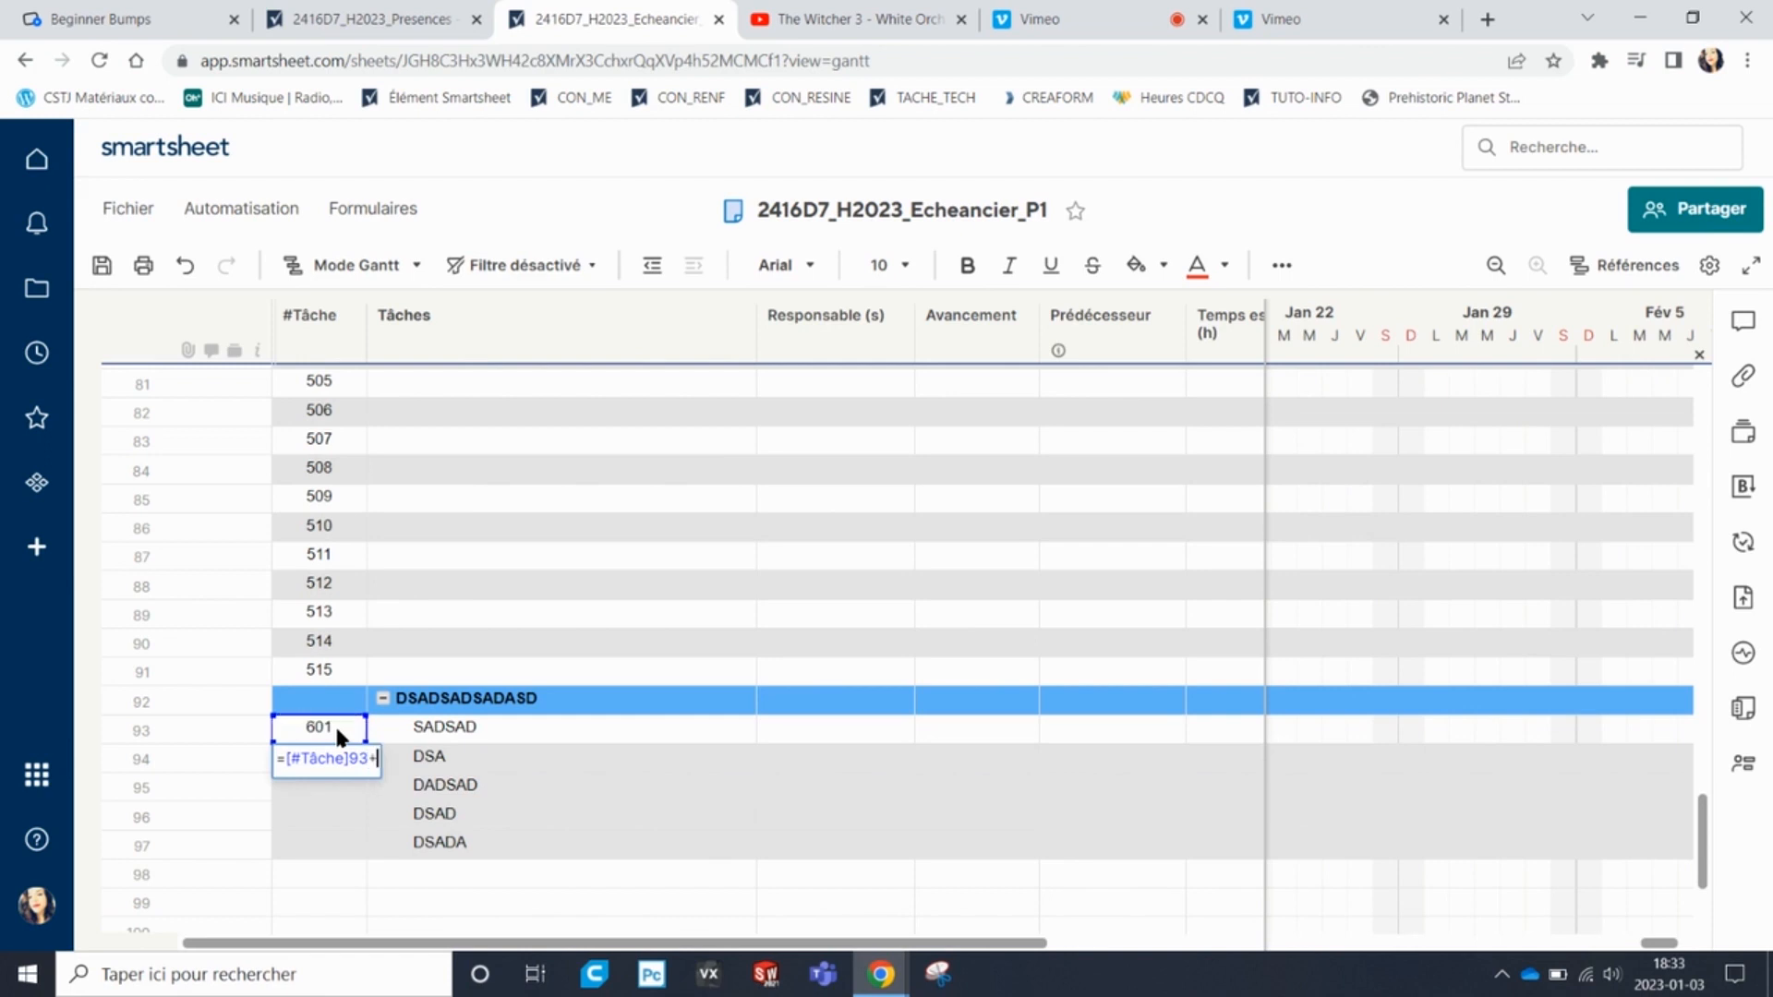
{"action": "type", "text": "1"}
{"action": "key", "text": "Return"}
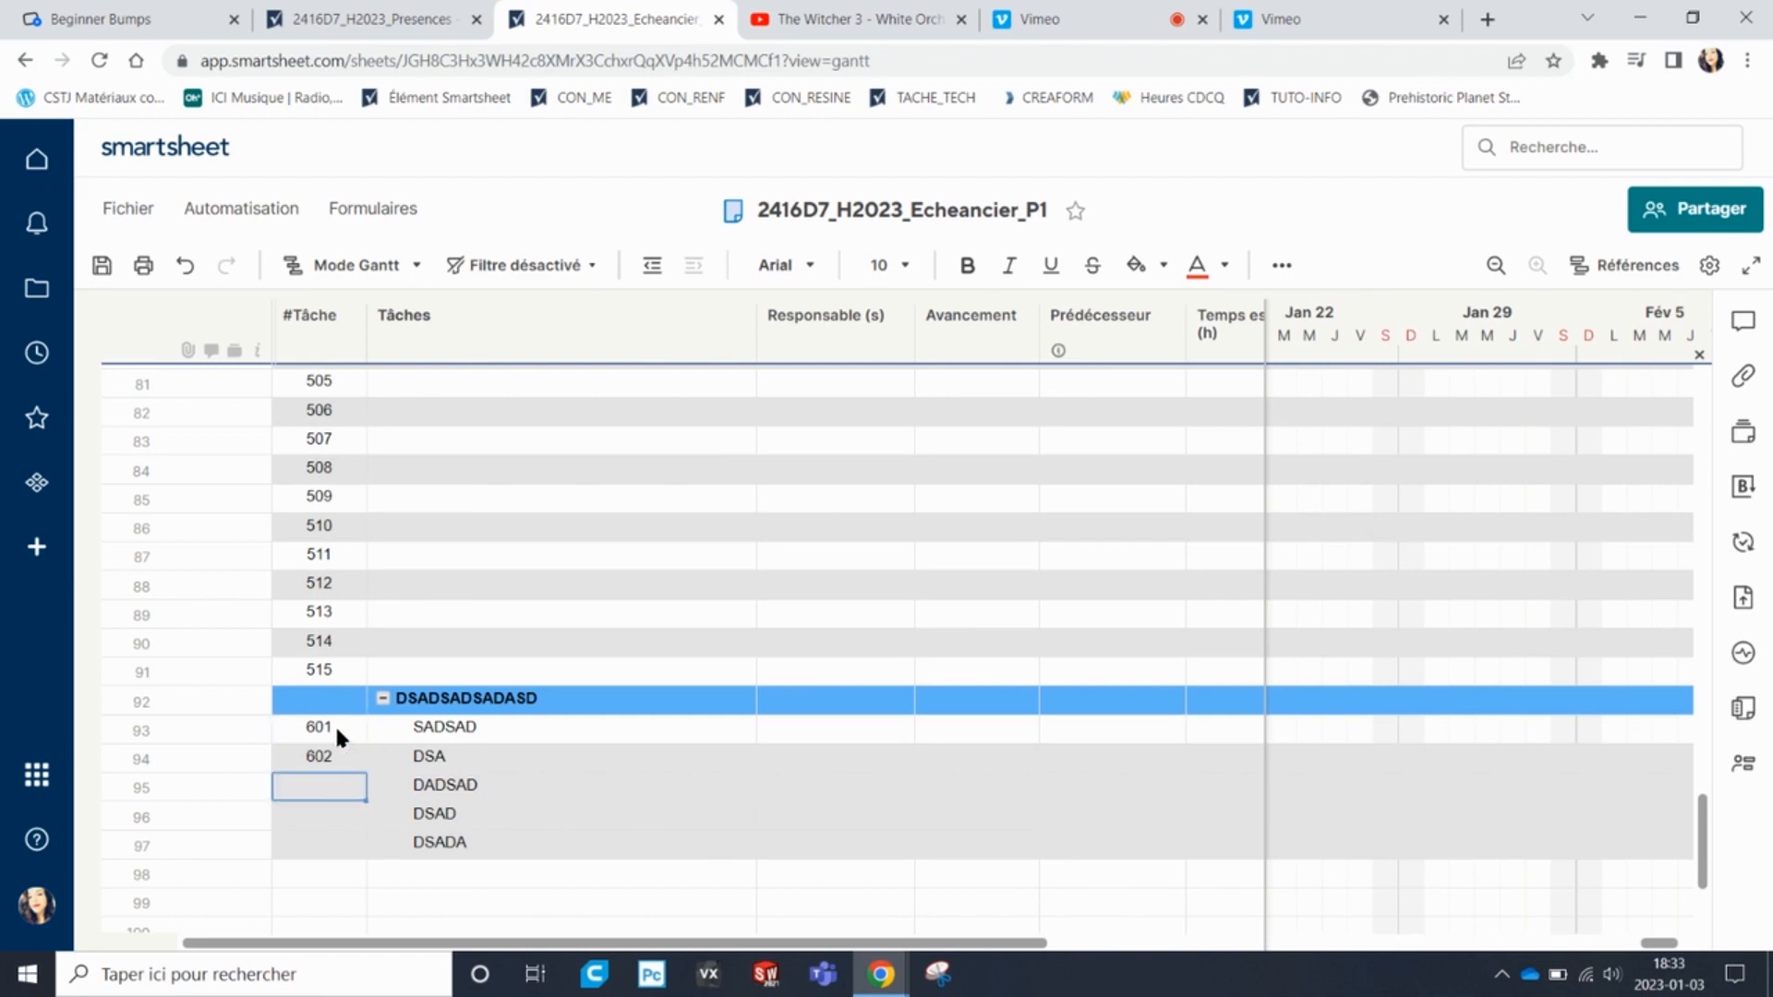
Fill the row 94 #Tâche formula down through row 98.
{"action": "left_click", "coordinate": [341, 754]}
{"action": "left_click_drag", "start_coordinate": [343, 753], "coordinate": [362, 875]}
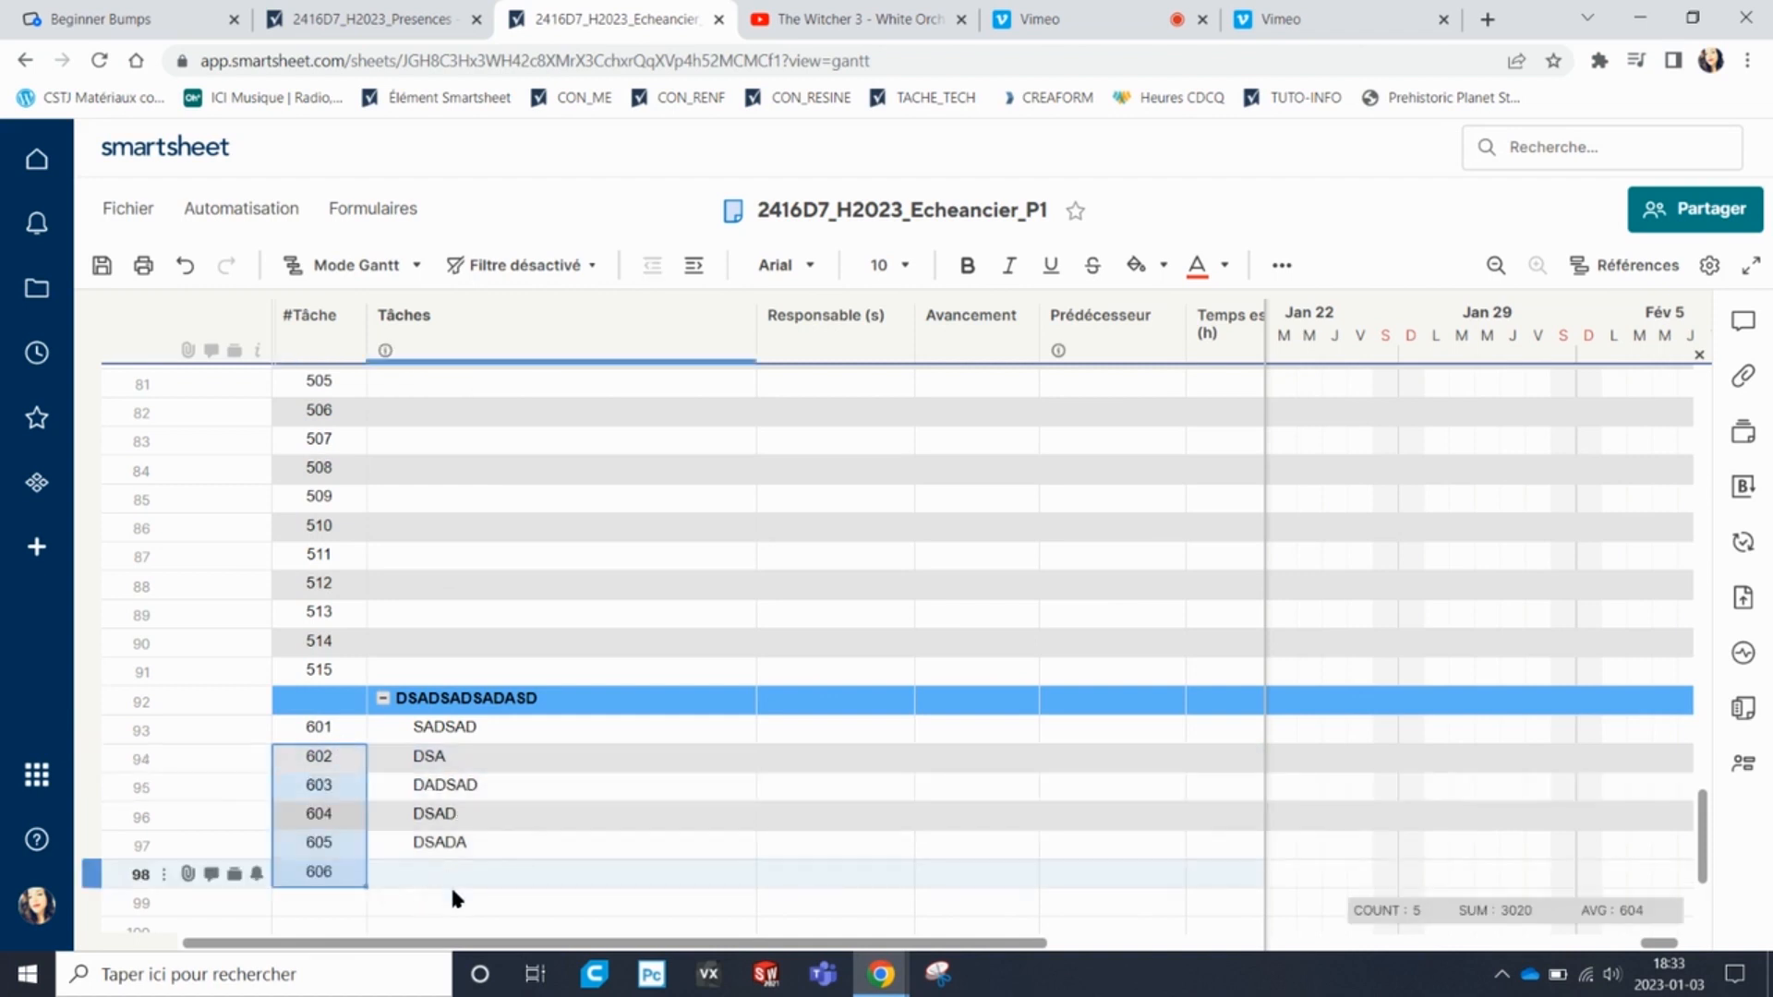
{"action": "left_click", "coordinate": [503, 850]}
{"action": "scroll", "coordinate": [505, 859], "scroll_direction": "down", "scroll_amount": 1}
{"action": "scroll", "coordinate": [502, 850], "scroll_direction": "down", "scroll_amount": 1}
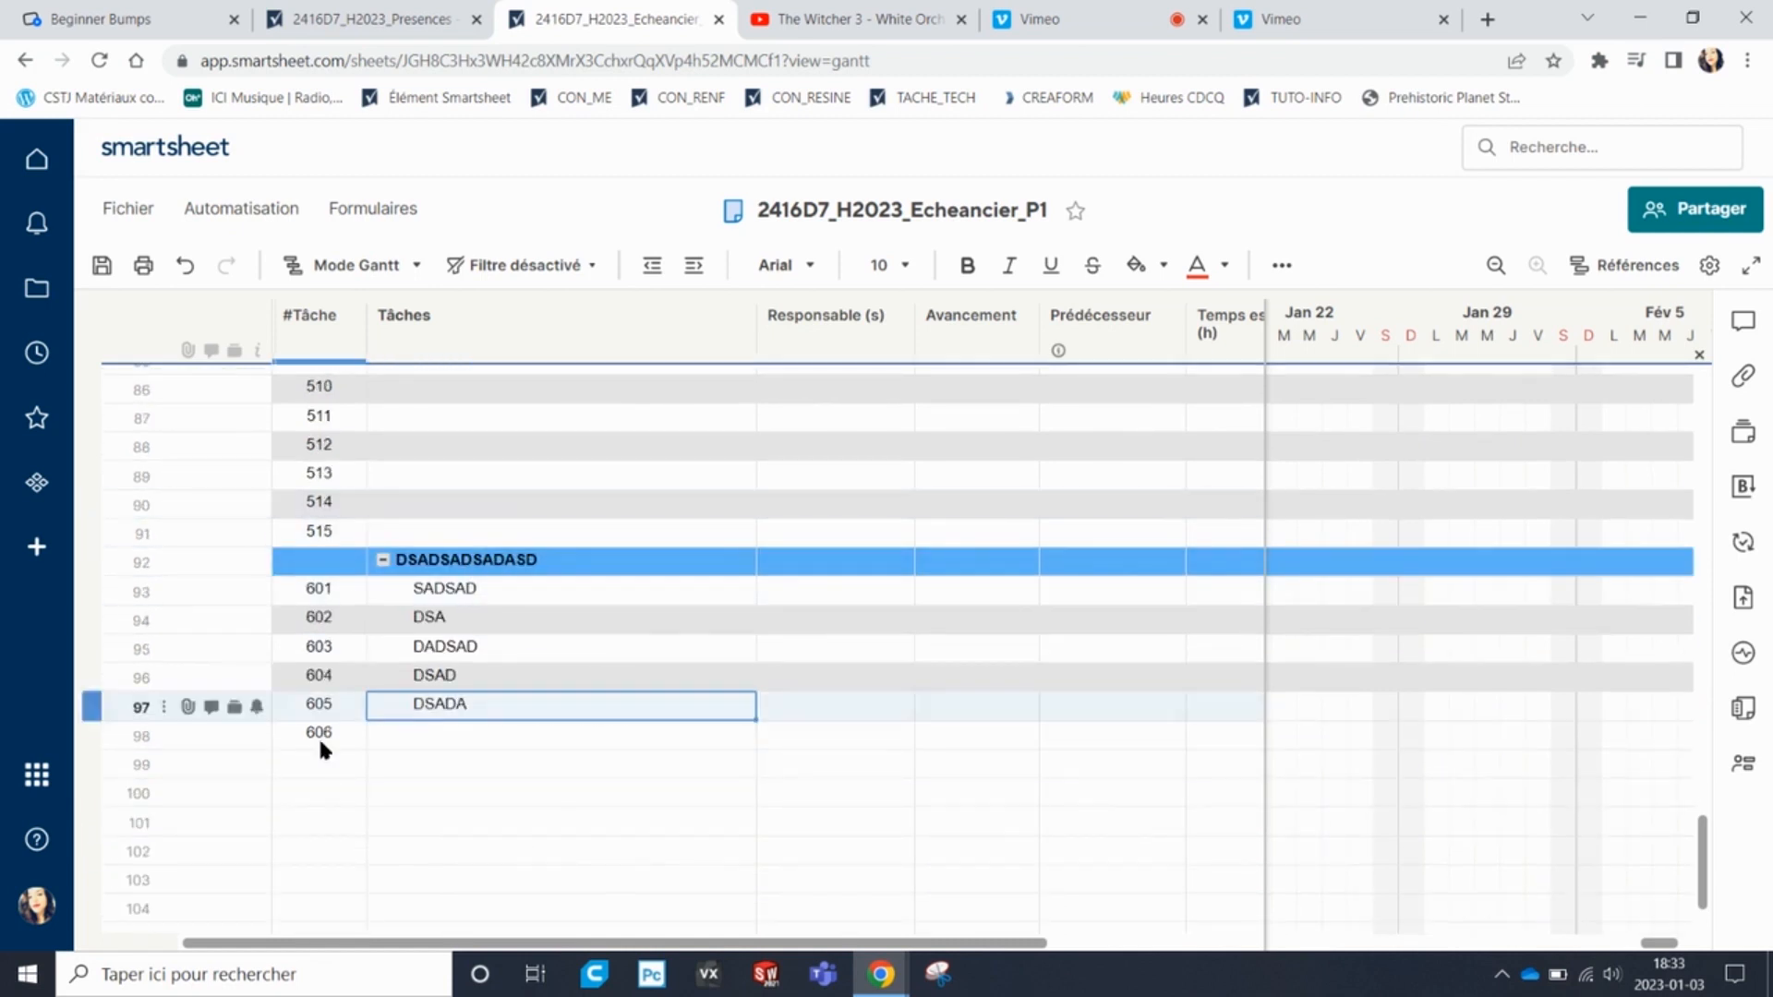
Enter NOUVEAU SOUS GROUPE as the task name in row 99, leaving row 98's task name empty.
{"action": "left_click", "coordinate": [404, 763]}
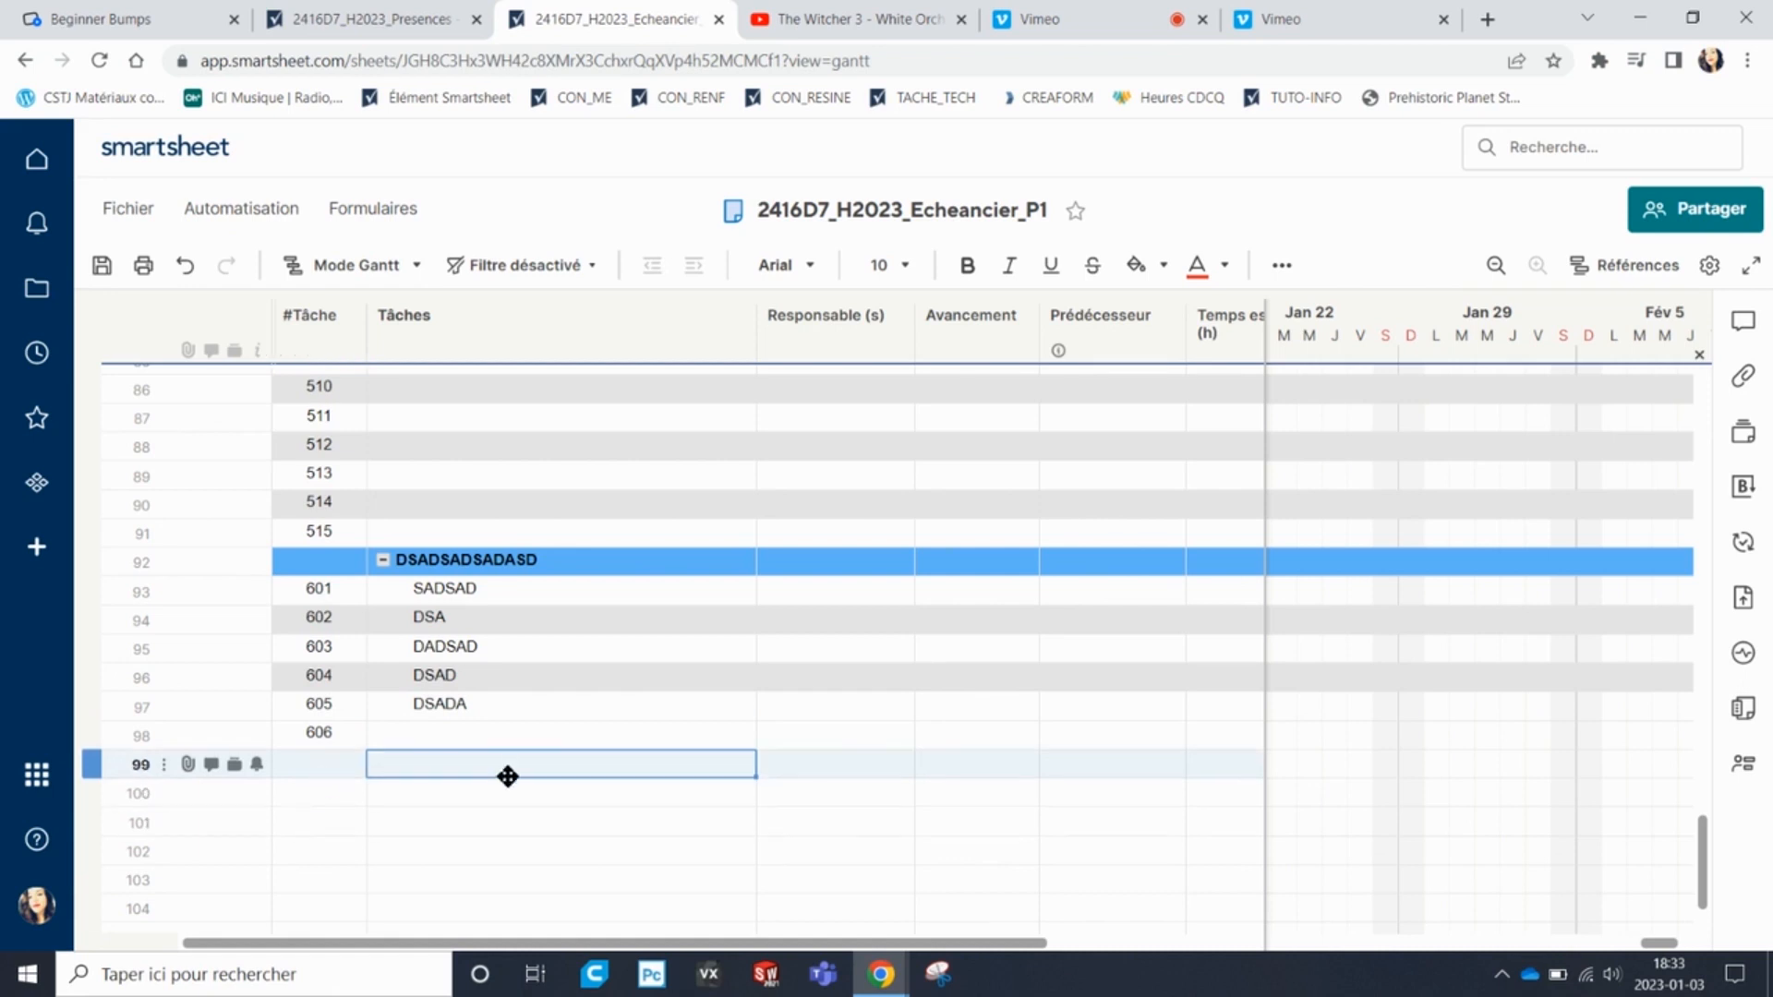
{"action": "type", "text": "NOUVE"}
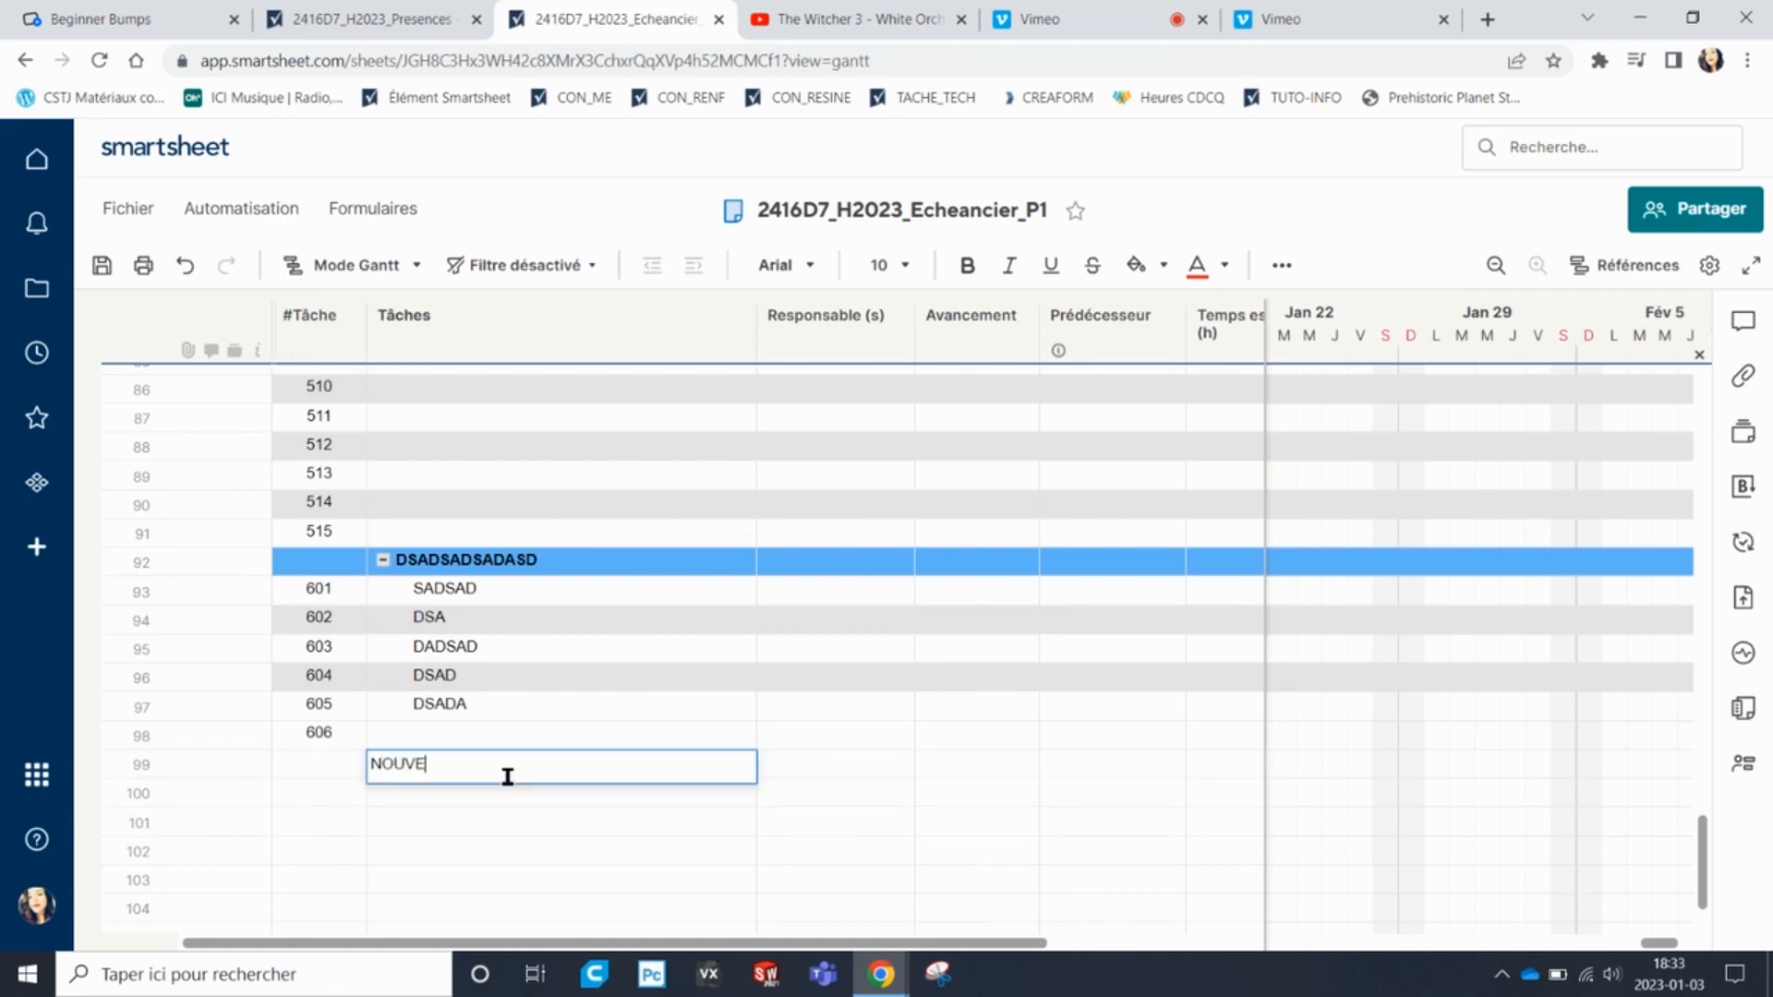
{"action": "type", "text": "AU SOUS GROUPE"}
{"action": "key", "text": "Return"}
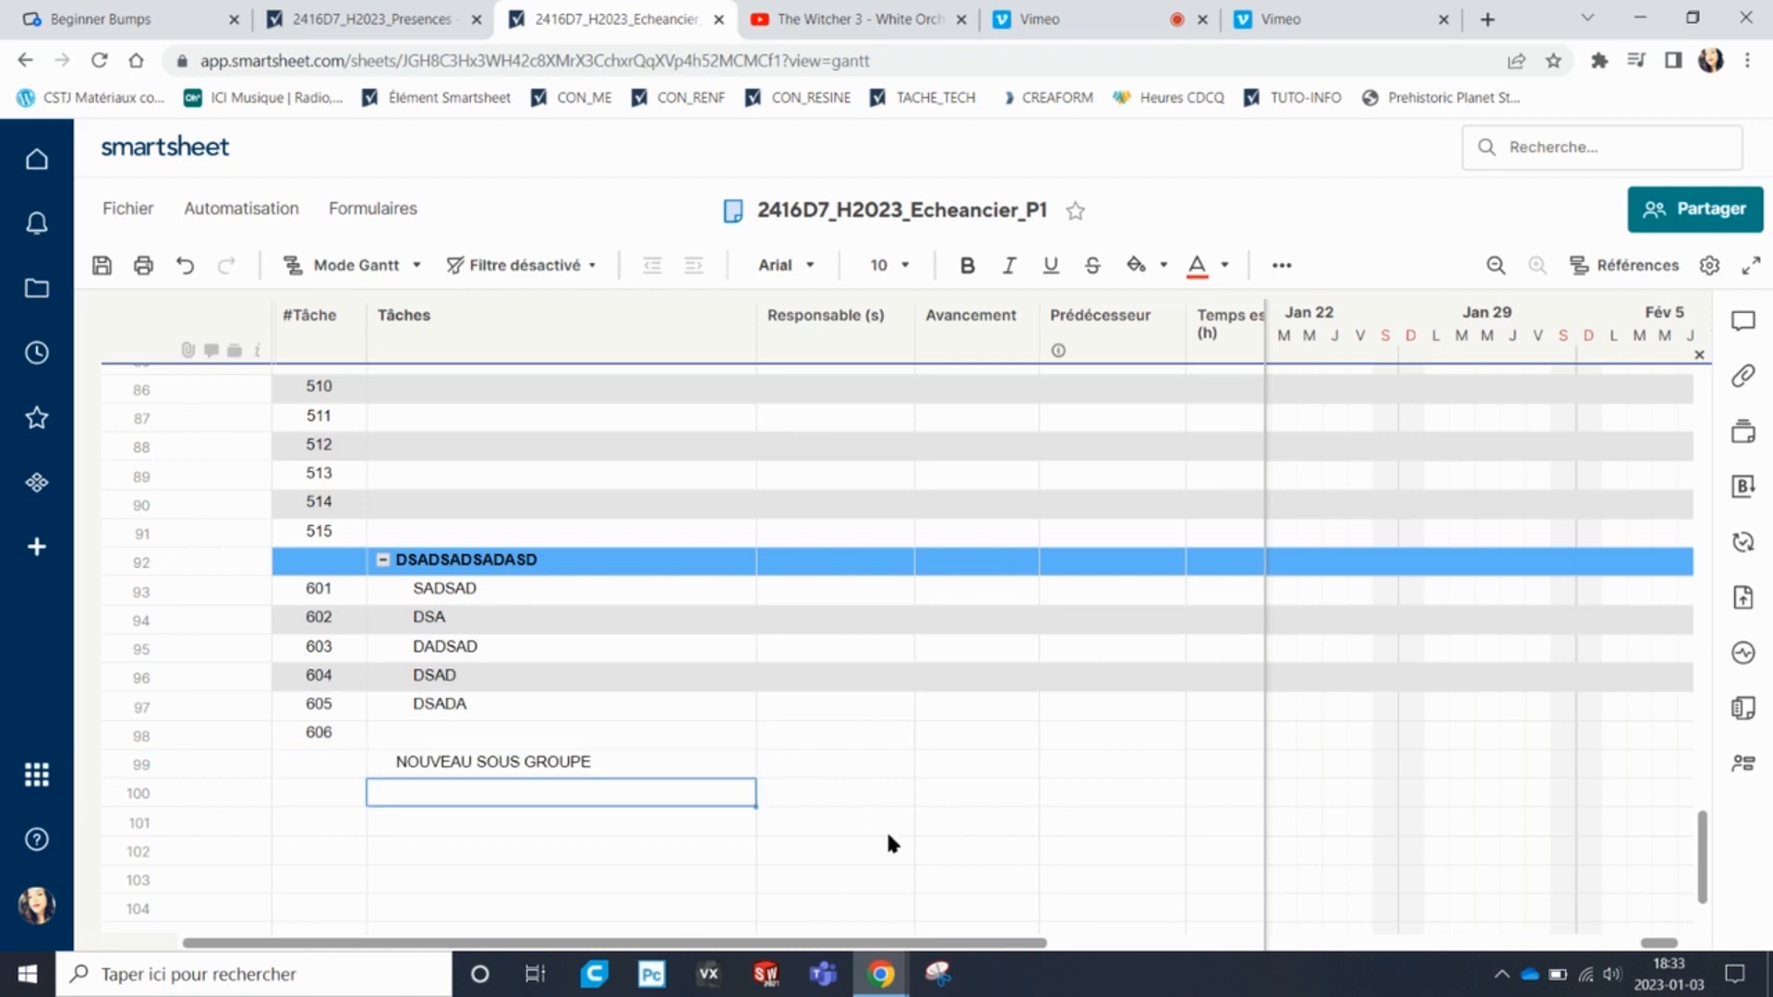
Add the tasks SDASAD, SADSADSA and DSADSA in rows 100 to 102 under NOUVEAU SOUS GROUPE.
{"action": "type", "text": "SDASAD"}
{"action": "key", "text": "Return"}
{"action": "type", "text": "SADSADSA"}
{"action": "key", "text": "Return"}
{"action": "type", "text": "DSADSA"}
{"action": "key", "text": "Return"}
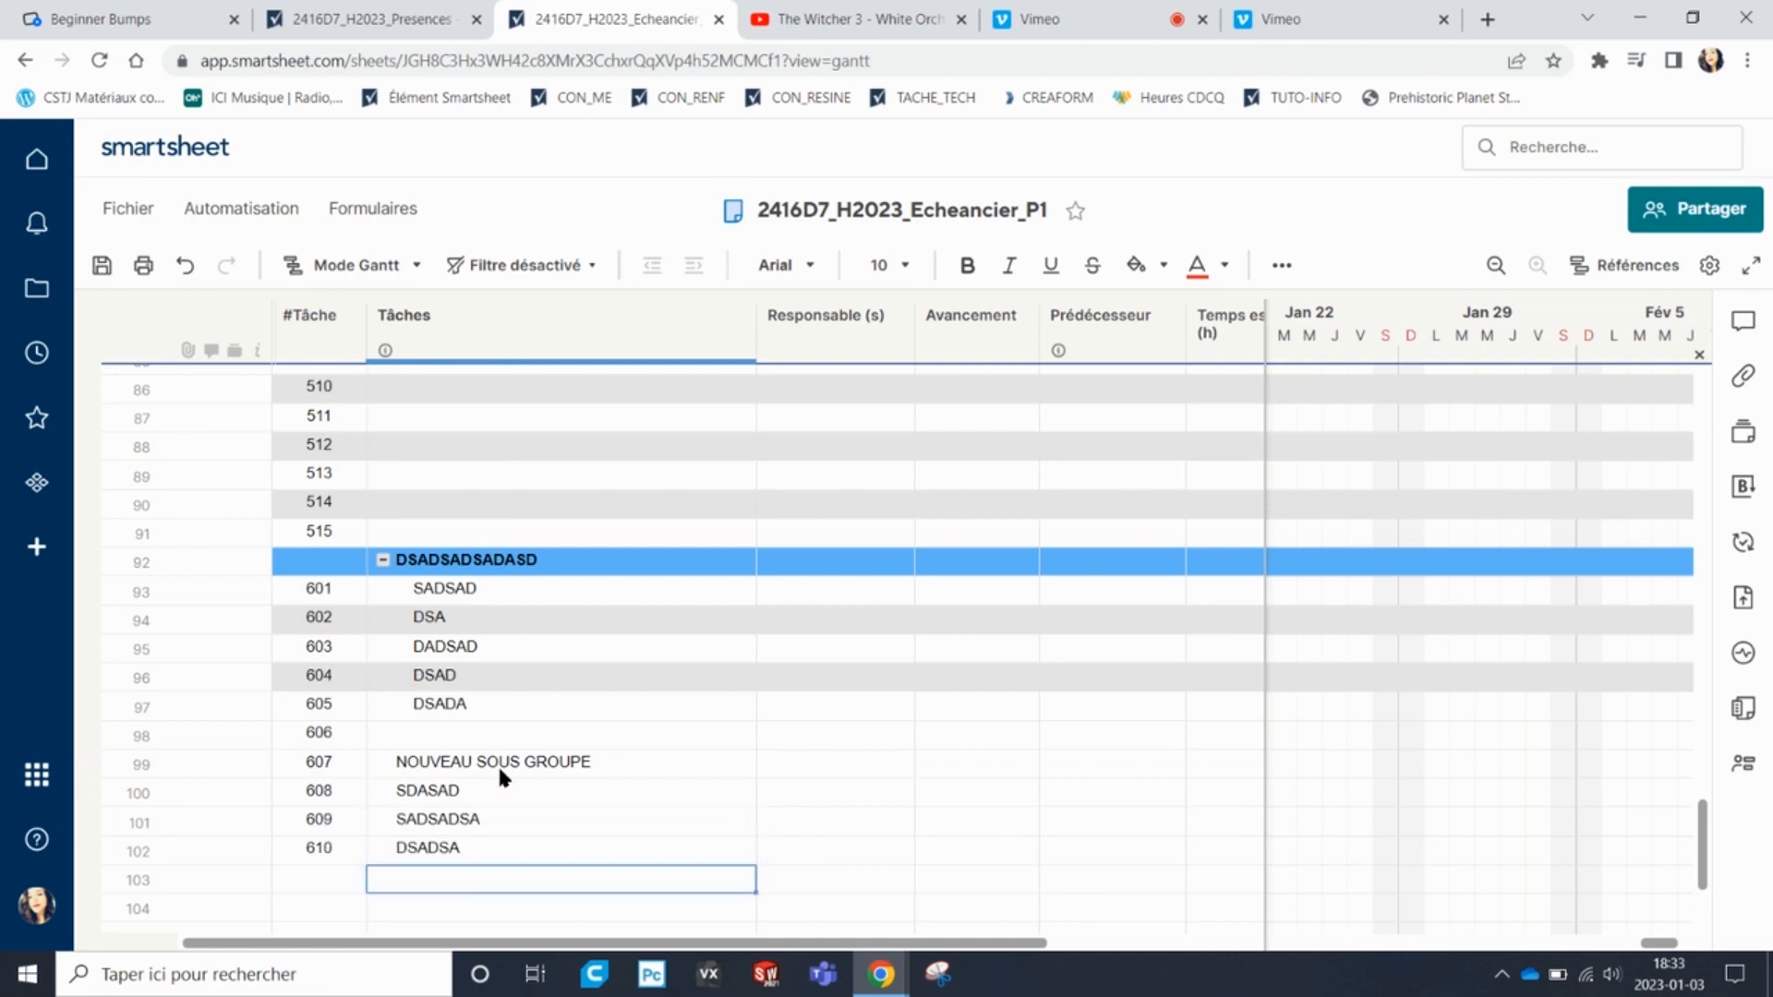
Clear the #Tâche value of the NOUVEAU SOUS GROUPE row and indent the three tasks below it as its sub-items.
{"action": "left_click", "coordinate": [340, 768]}
{"action": "key", "text": "Delete"}
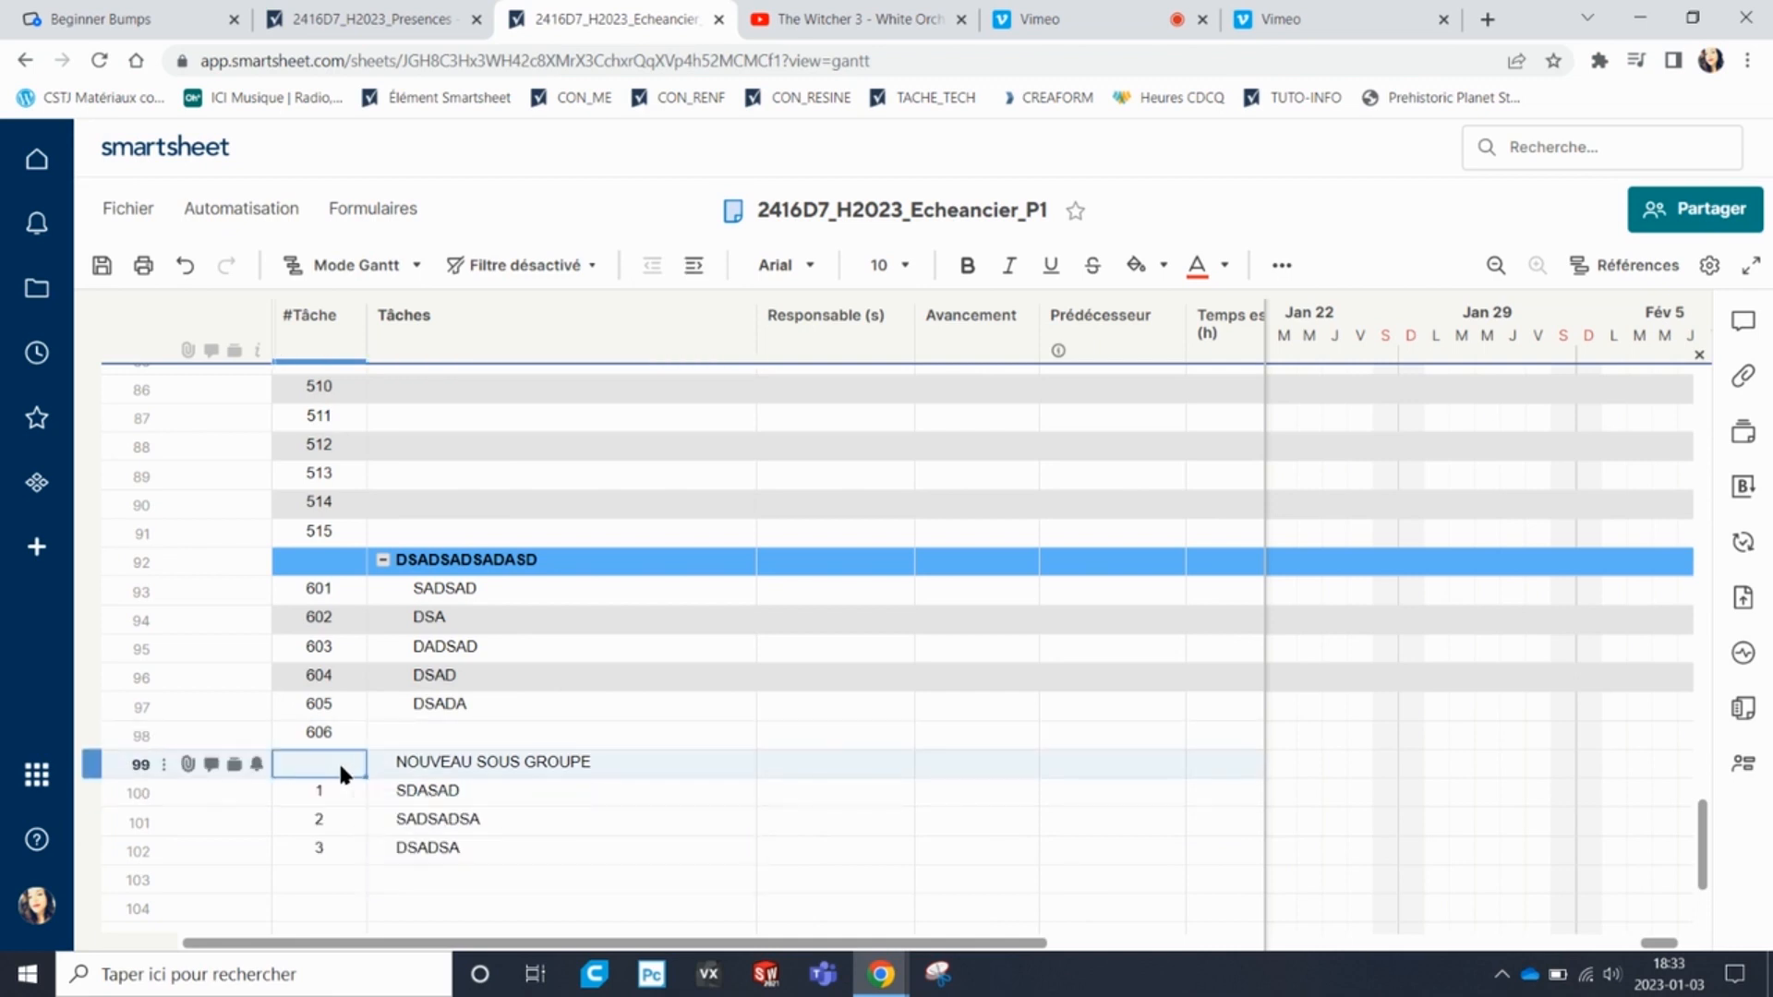
{"action": "left_click", "coordinate": [442, 790]}
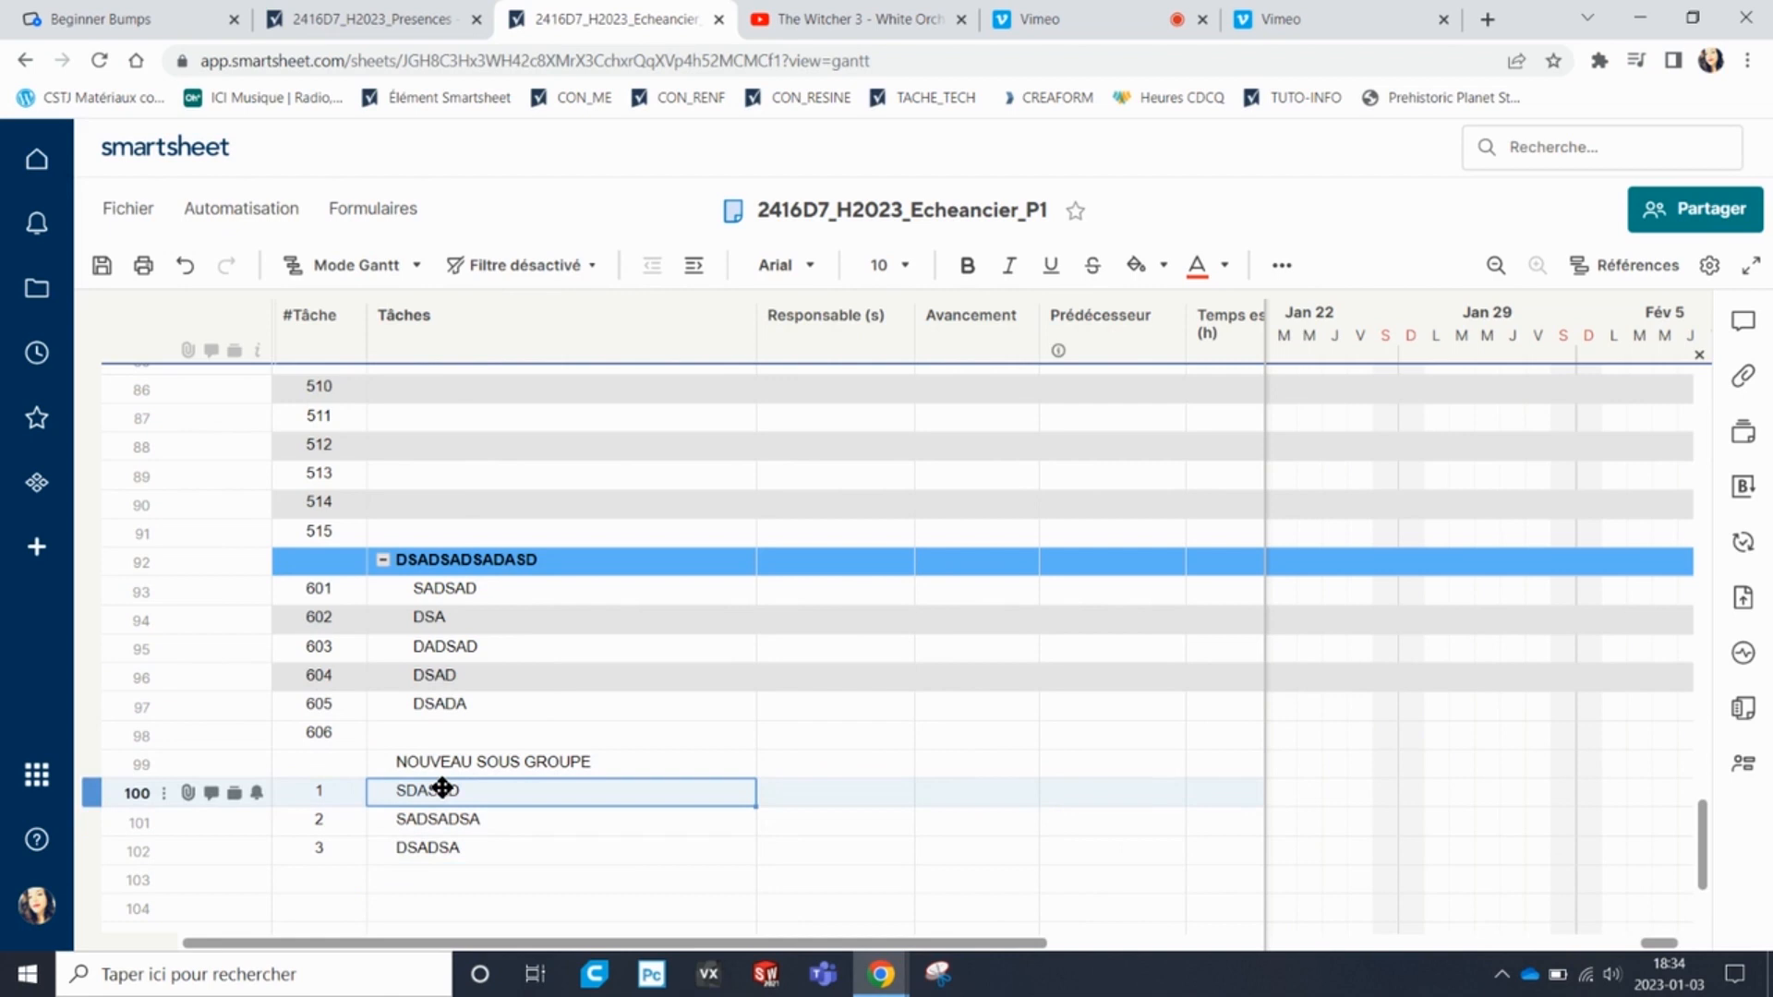
{"action": "left_click", "coordinate": [452, 854], "text": "shift"}
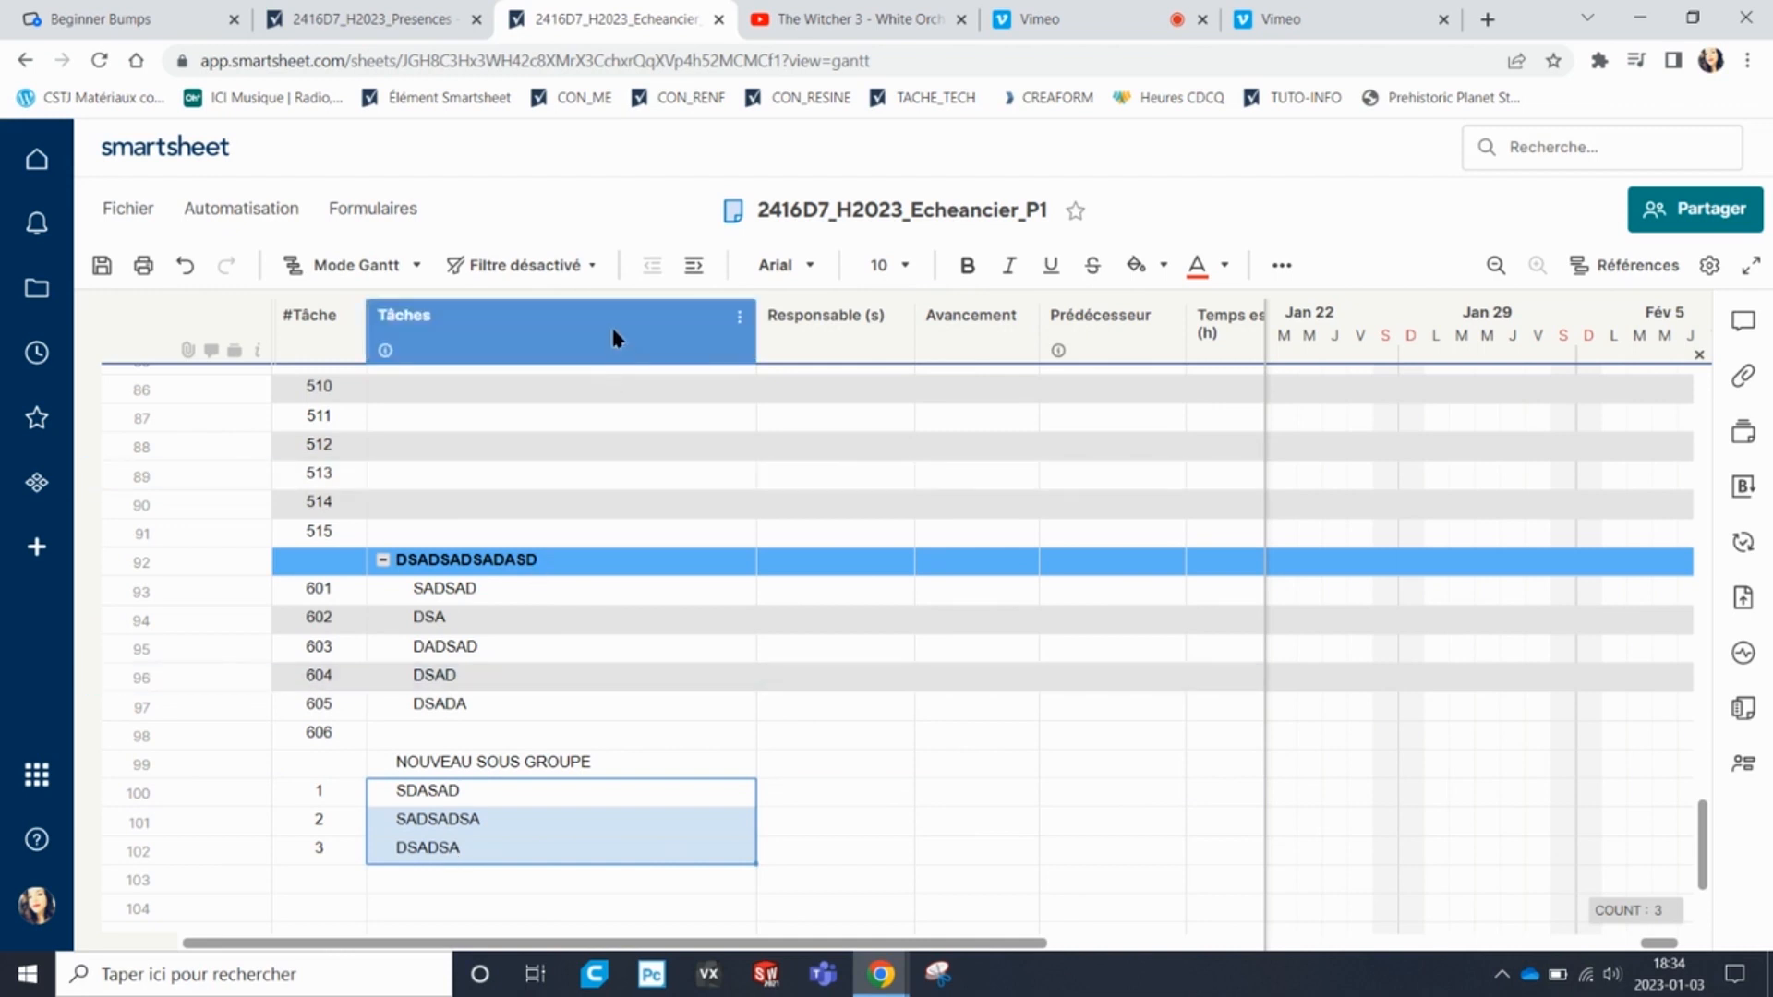
{"action": "left_click", "coordinate": [685, 274]}
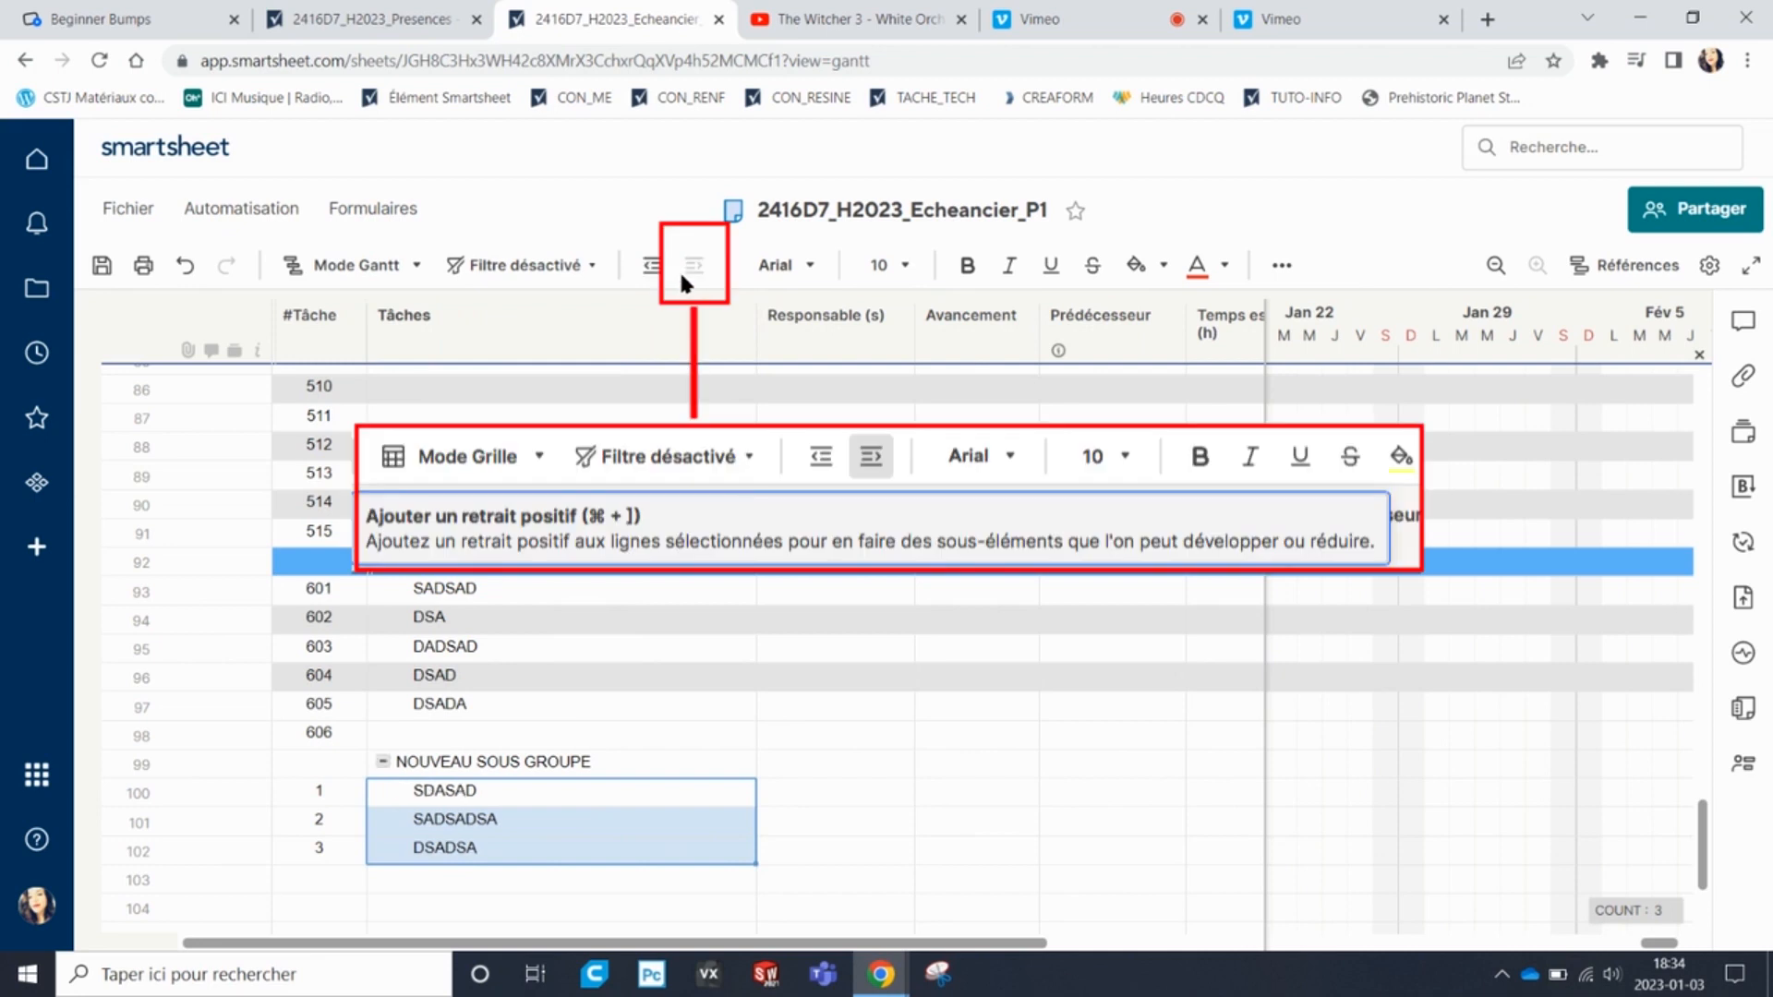
Collapse the NOUVEAU SOUS GROUPE group and expand it again to check its sub-items.
{"action": "left_click", "coordinate": [572, 745]}
{"action": "left_click", "coordinate": [571, 766]}
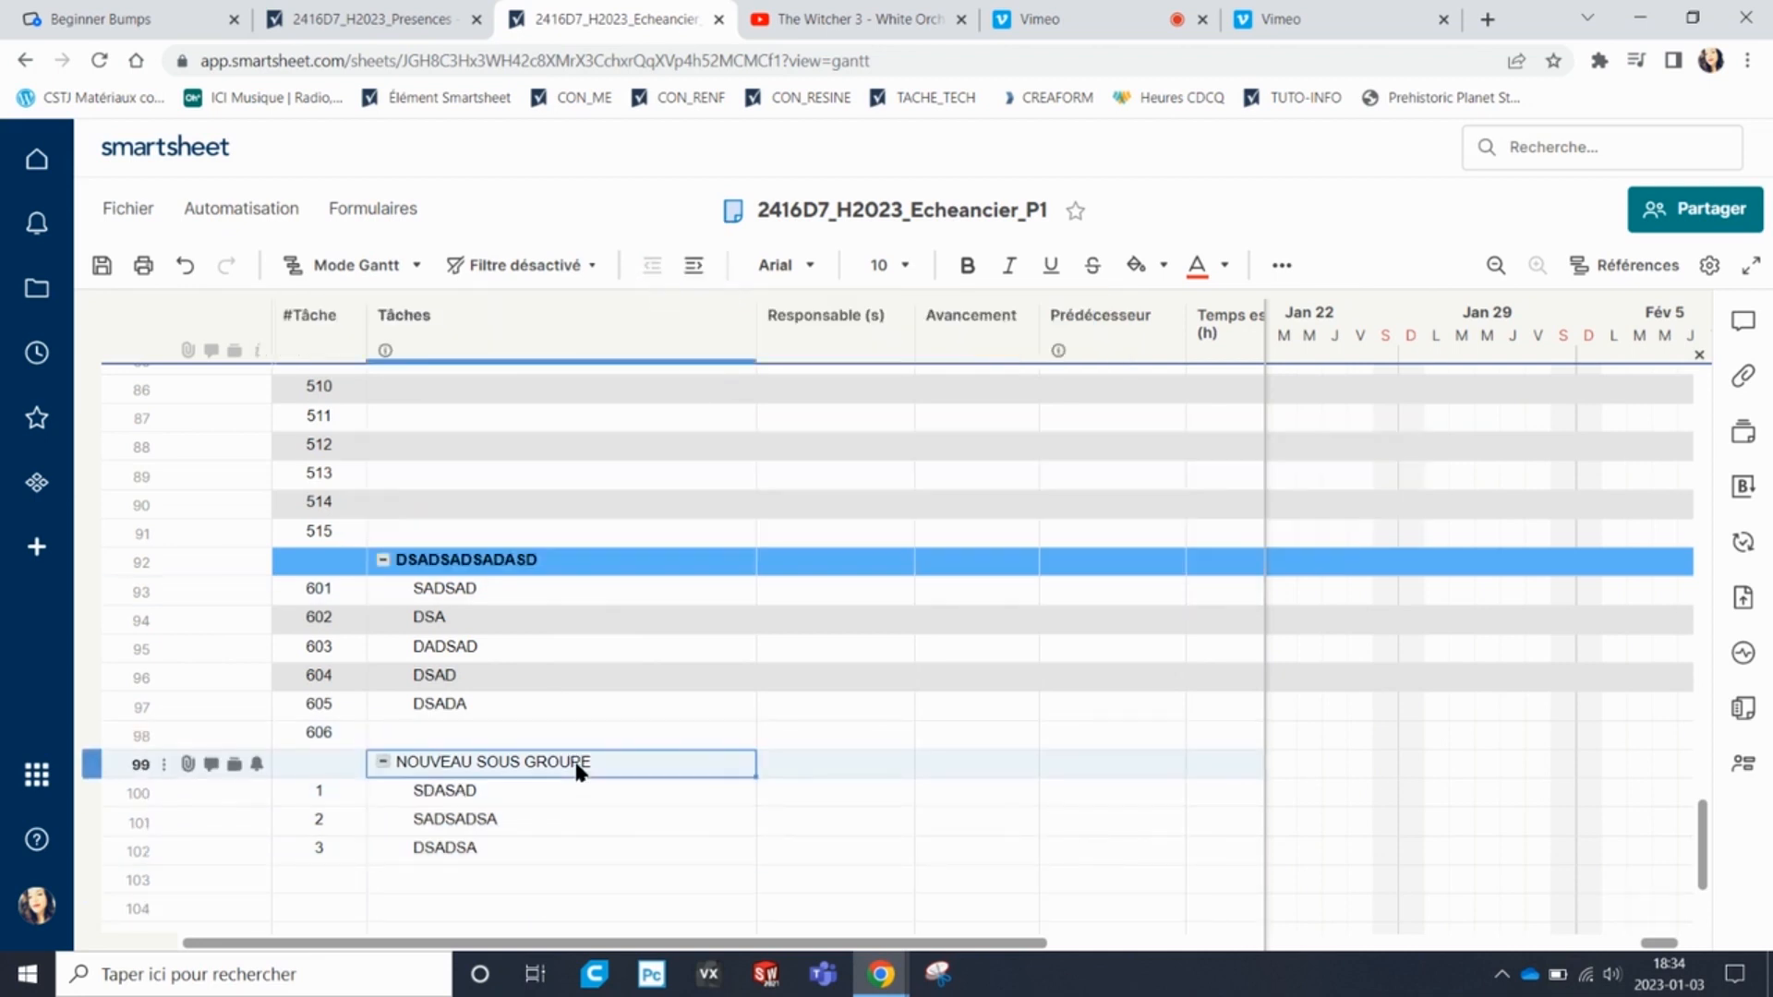
{"action": "left_click", "coordinate": [382, 761]}
{"action": "left_click", "coordinate": [383, 761]}
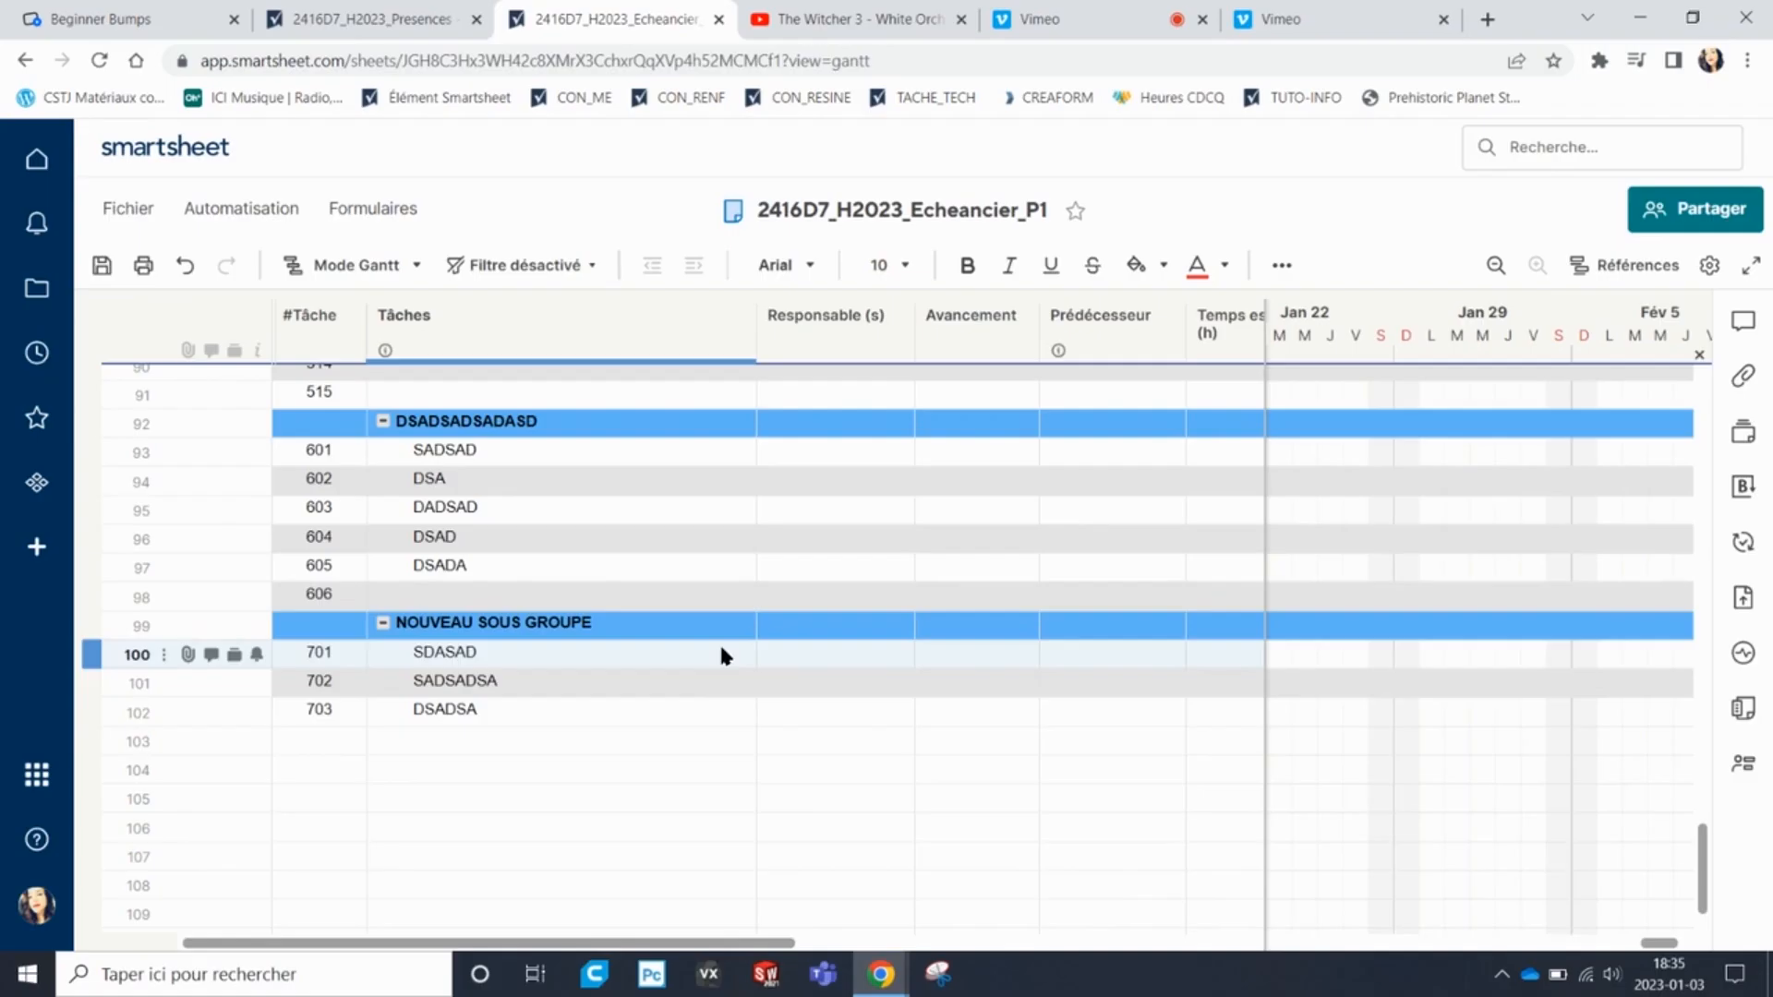
{"action": "left_click", "coordinate": [777, 632]}
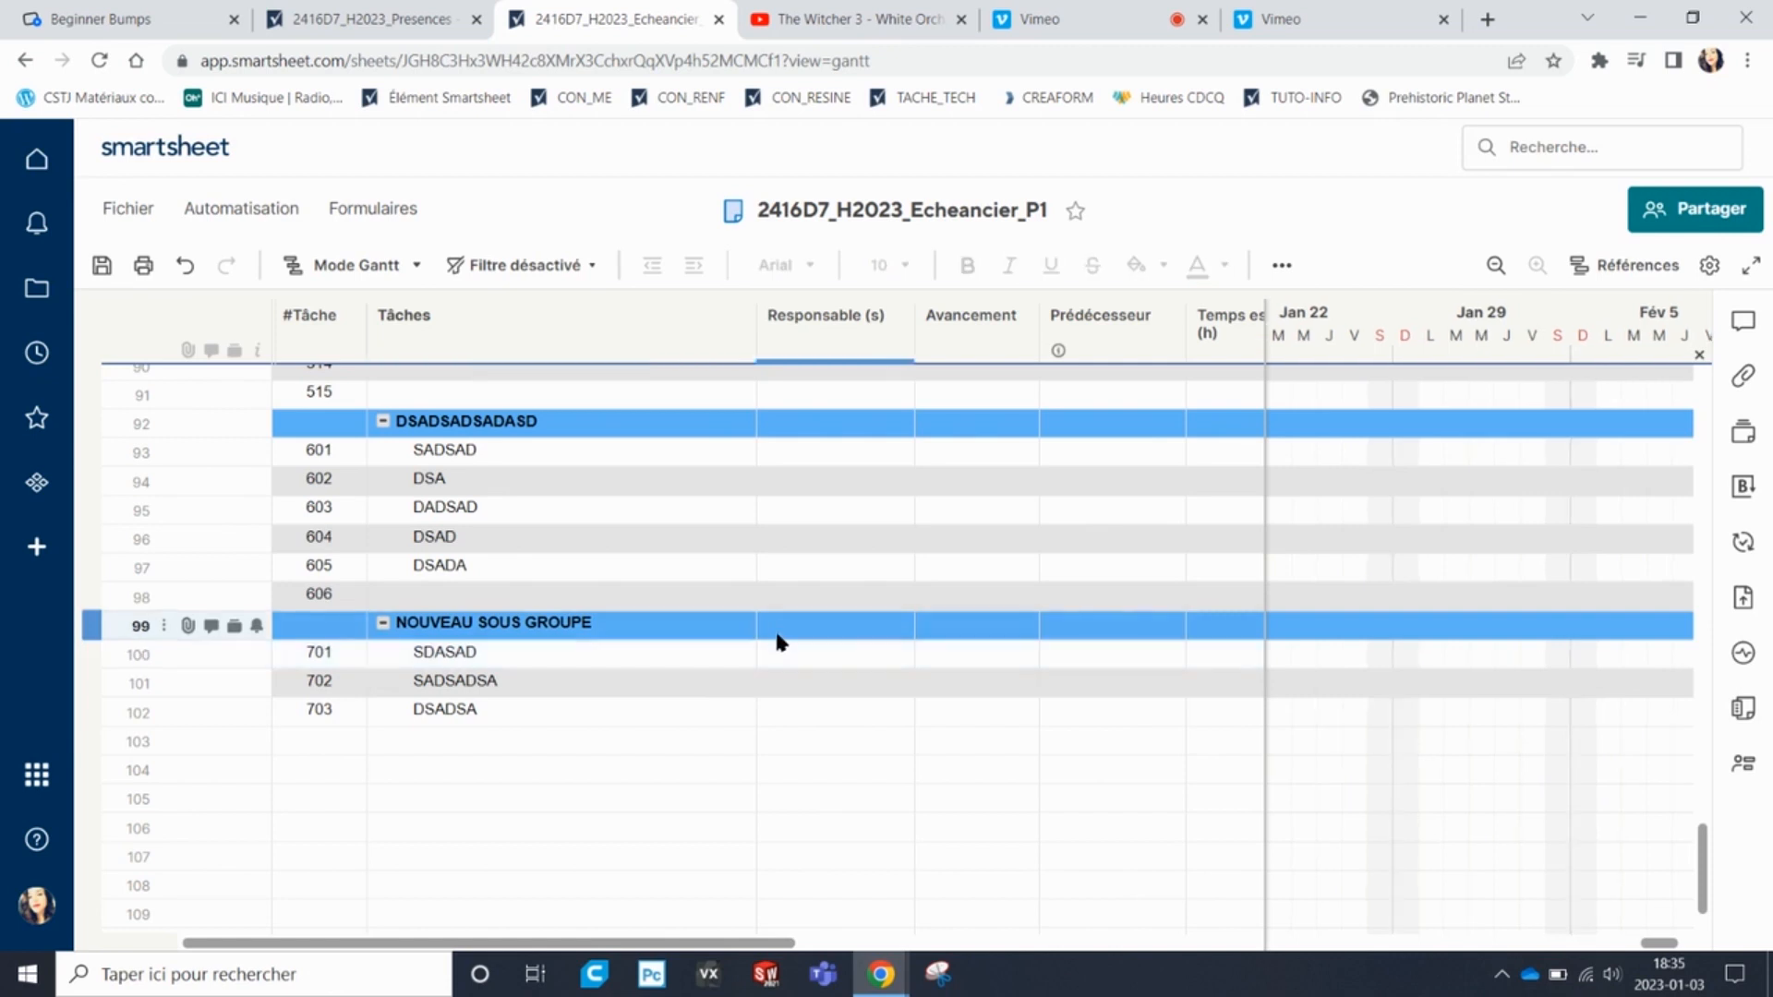
{"action": "left_click", "coordinate": [758, 646]}
{"action": "left_click", "coordinate": [724, 661]}
{"action": "left_click", "coordinate": [694, 685]}
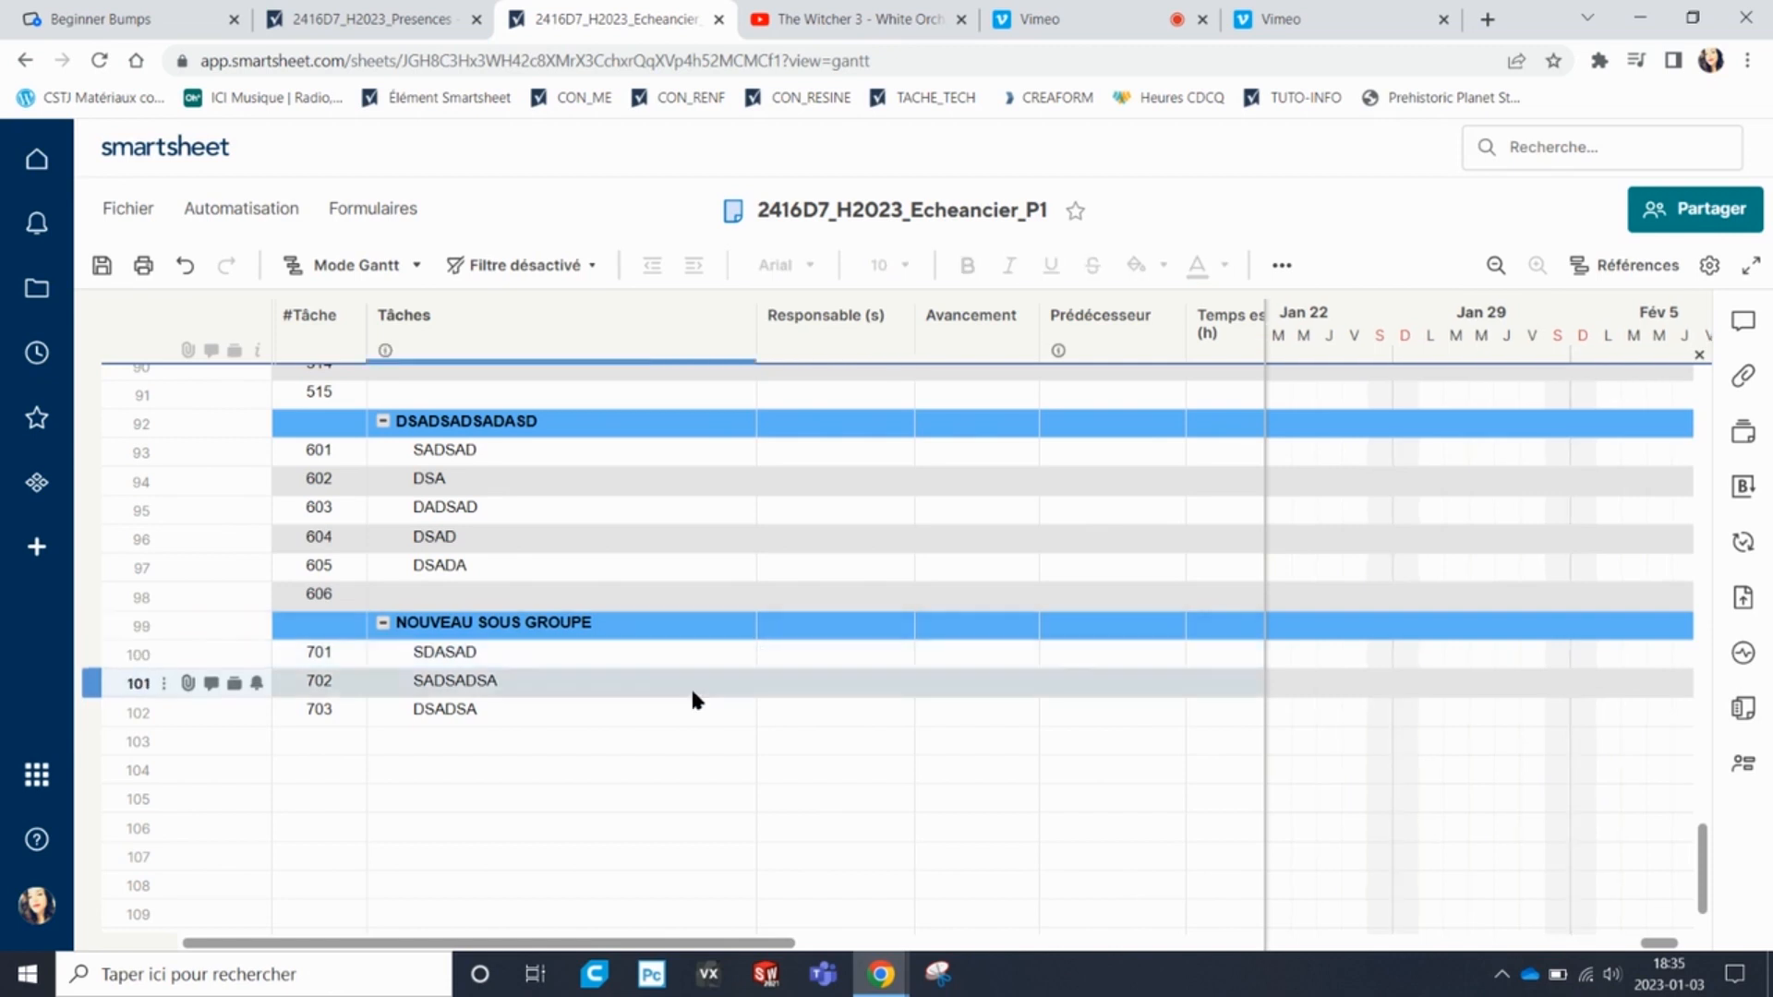
{"action": "left_click", "coordinate": [671, 706]}
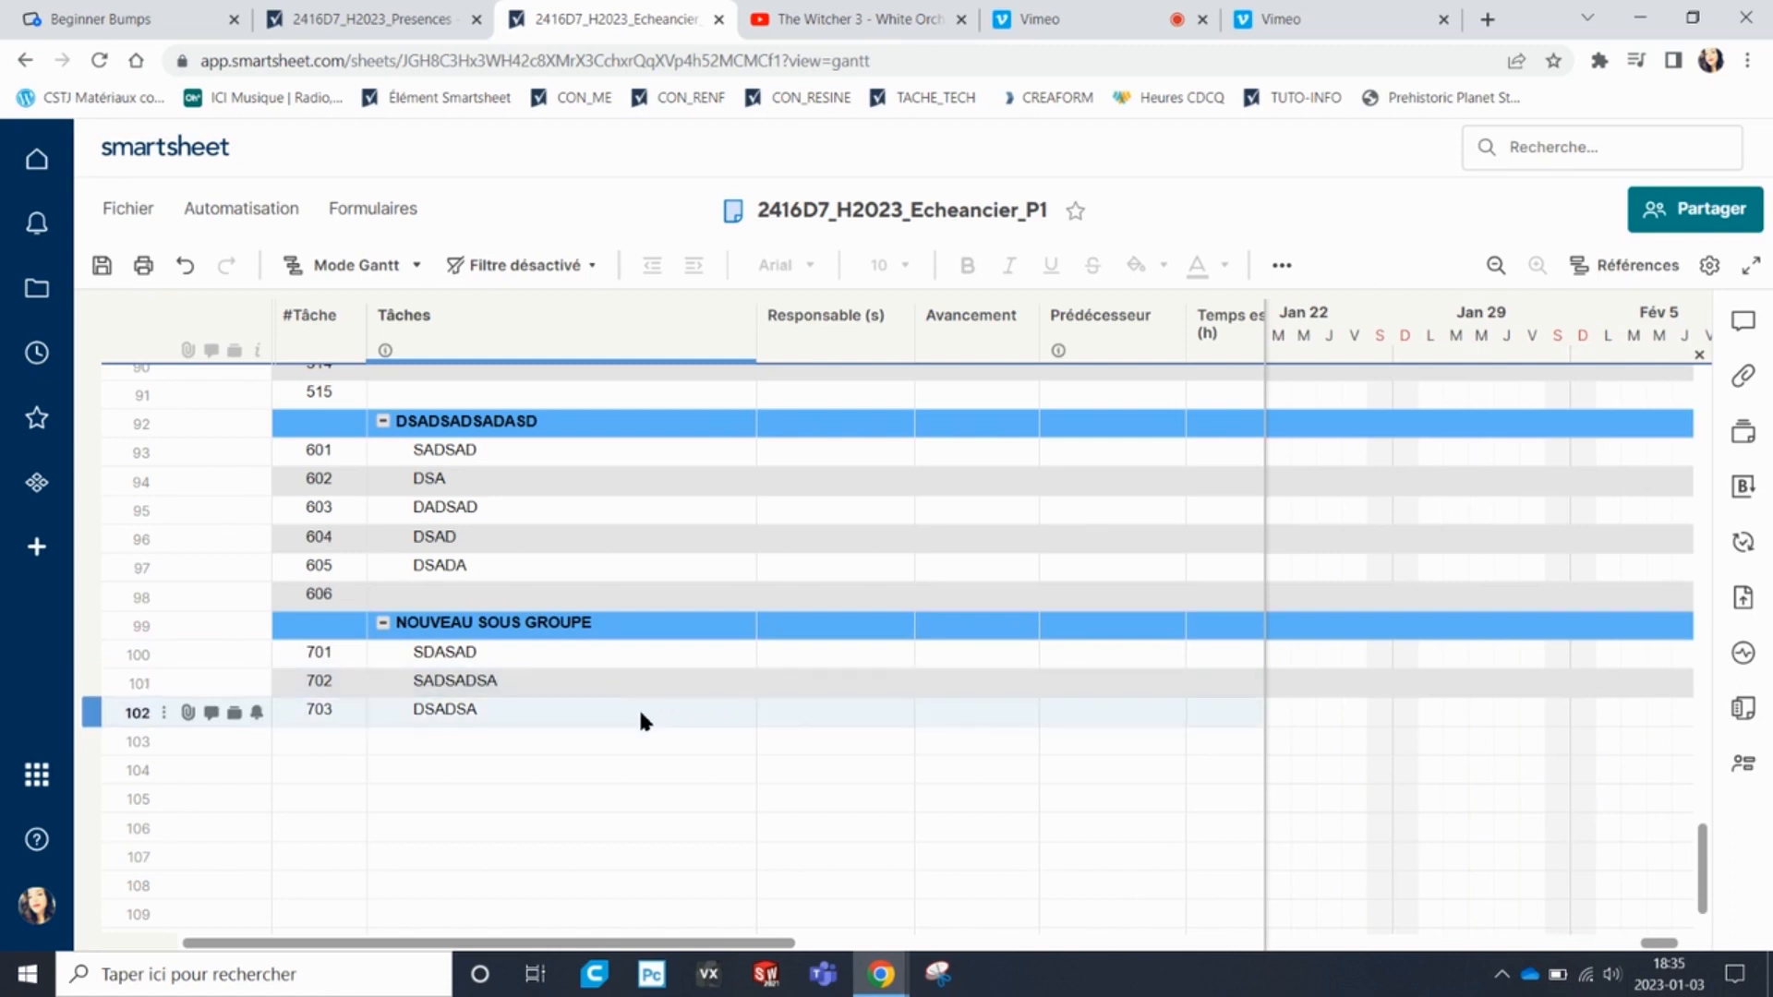
{"action": "left_click", "coordinate": [610, 743]}
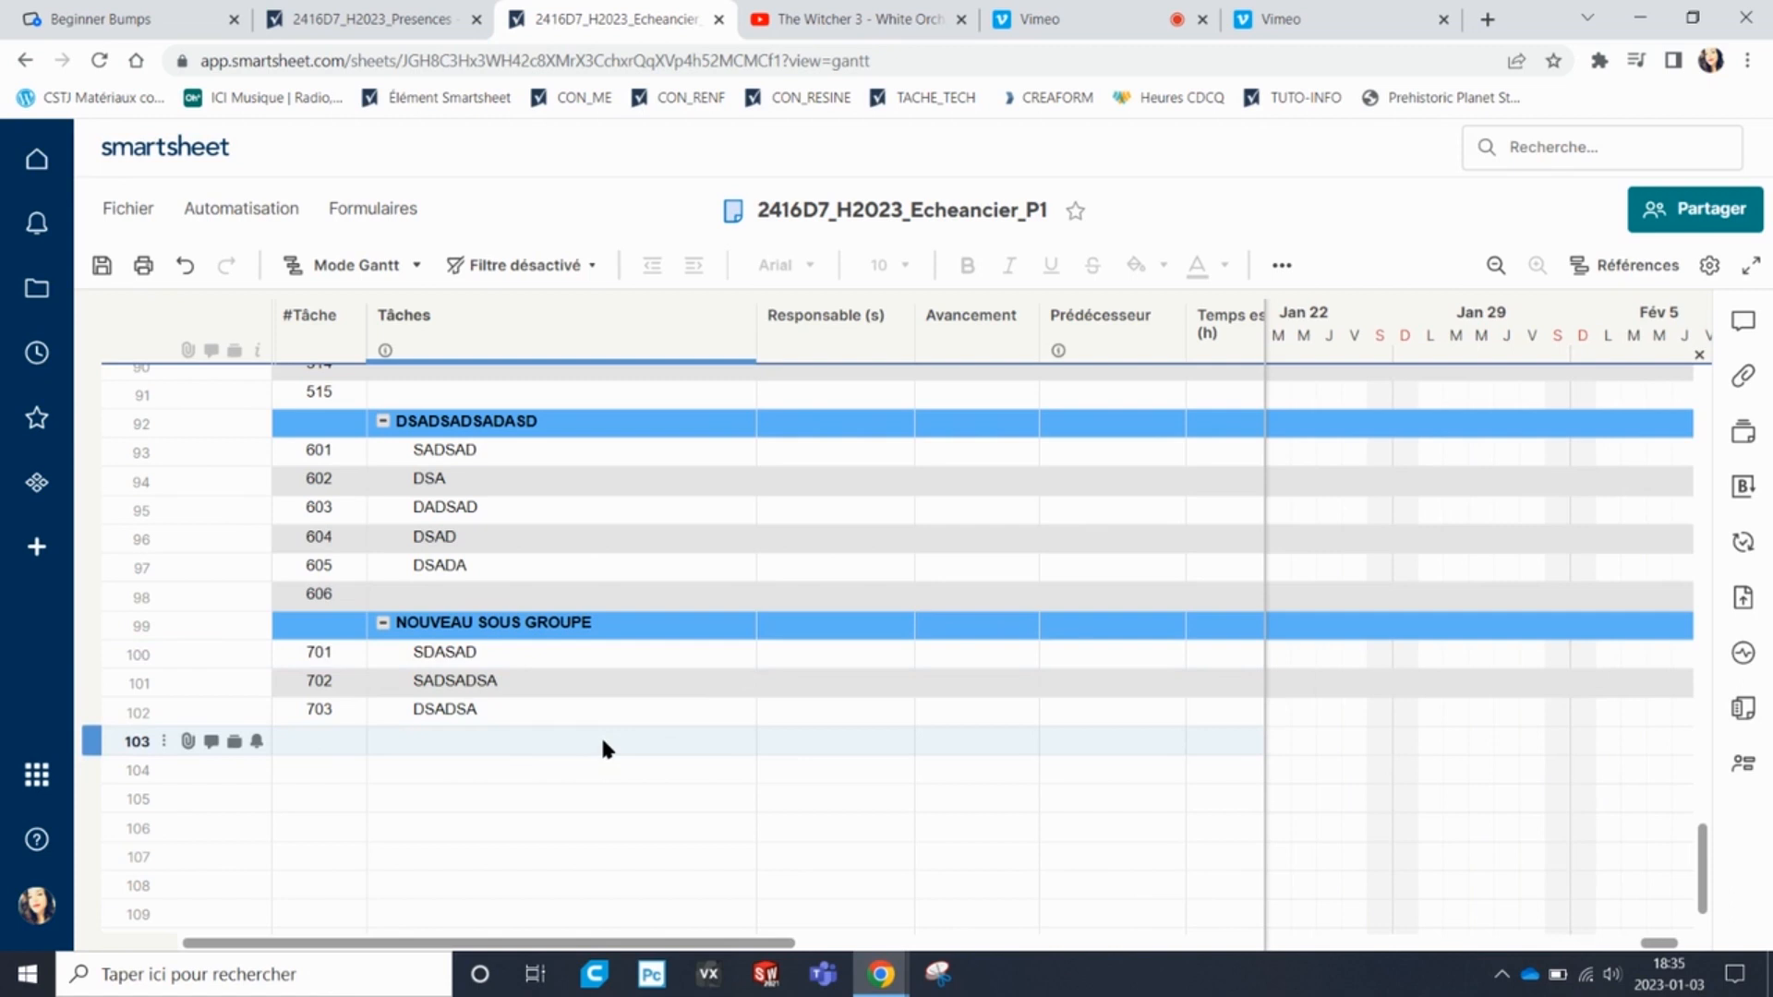
Save the schedule sheet.
{"action": "key", "text": "ctrl+s"}
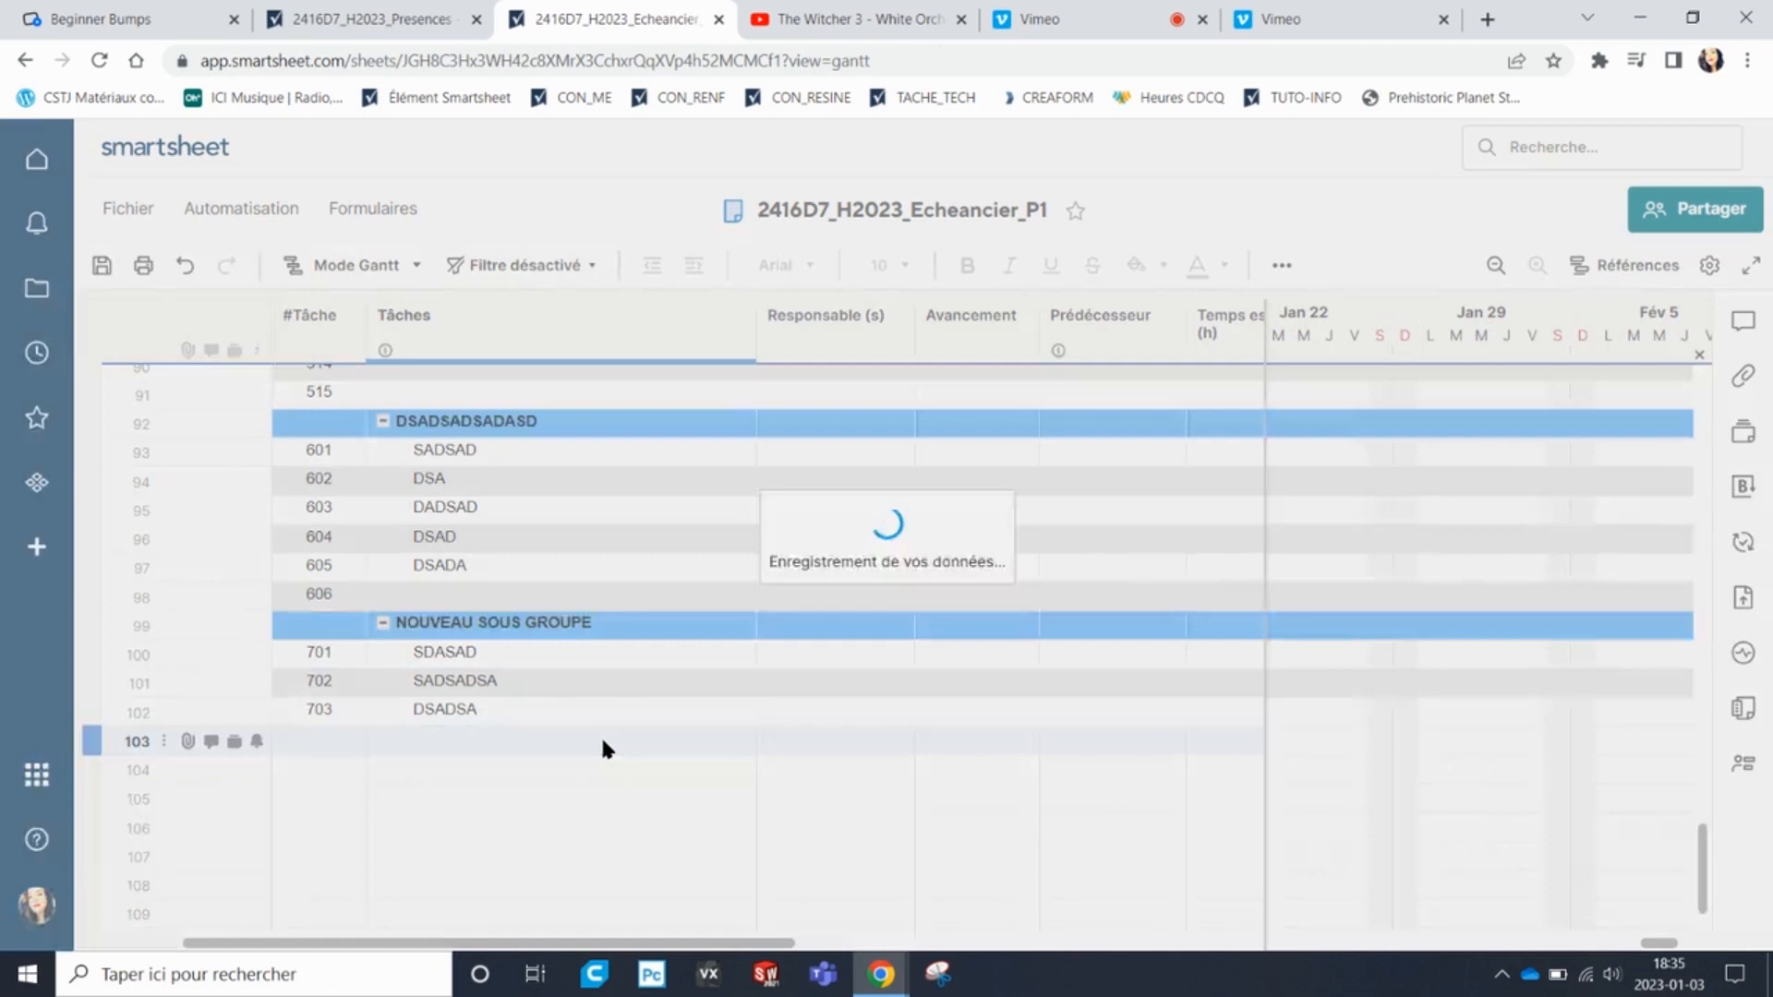